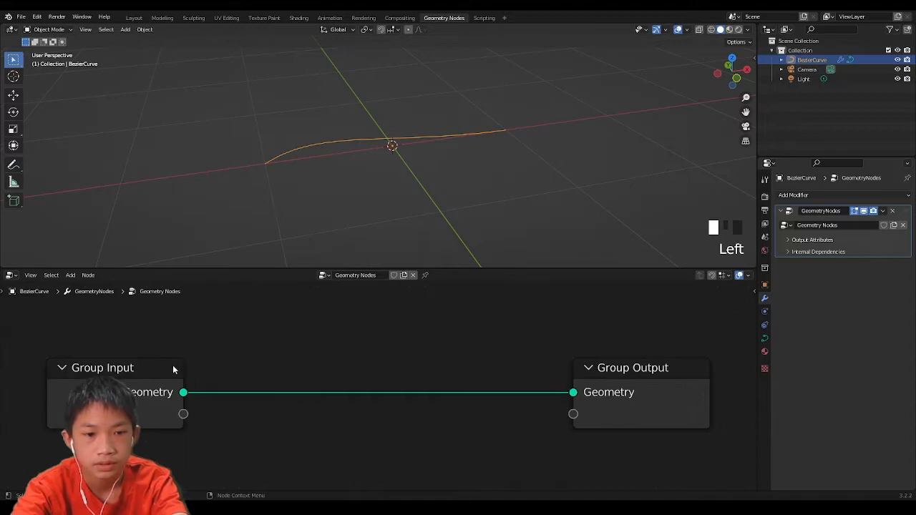
- Examine the Bezier curve in the viewport from several angles
{"action": "scroll", "coordinate": [380, 351], "scroll_direction": "down", "scroll_amount": 1}
{"action": "key", "text": "shift+a"}
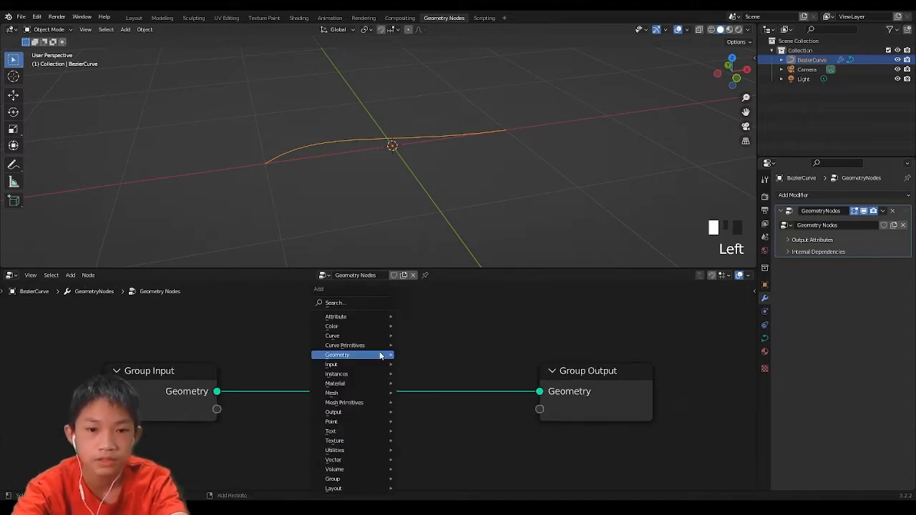
{"action": "scroll", "coordinate": [255, 225], "scroll_direction": "up", "scroll_amount": 3}
{"action": "middle_click_drag", "start_coordinate": [255, 225], "coordinate": [198, 235]}
{"action": "middle_click_drag", "start_coordinate": [528, 60], "coordinate": [257, 189]}
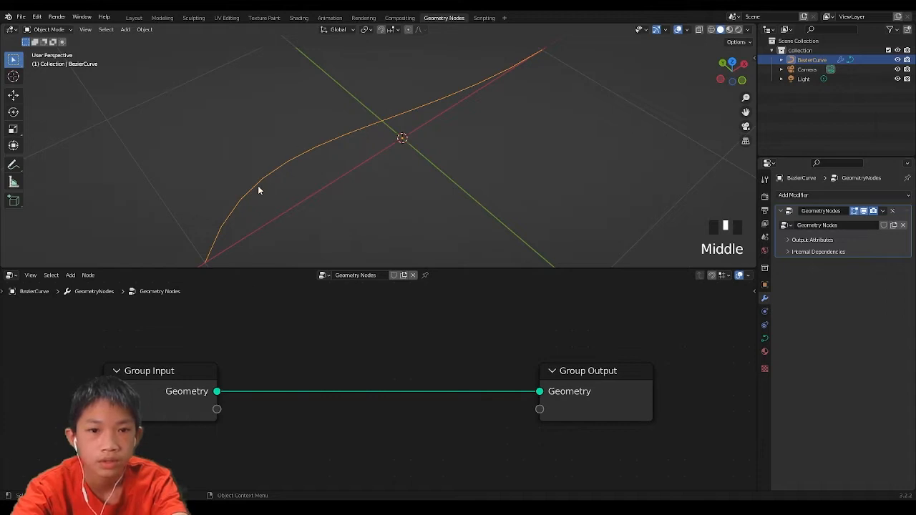
{"action": "scroll", "coordinate": [226, 251], "scroll_direction": "down", "scroll_amount": 1}
{"action": "middle_click_drag", "start_coordinate": [404, 221], "coordinate": [222, 150]}
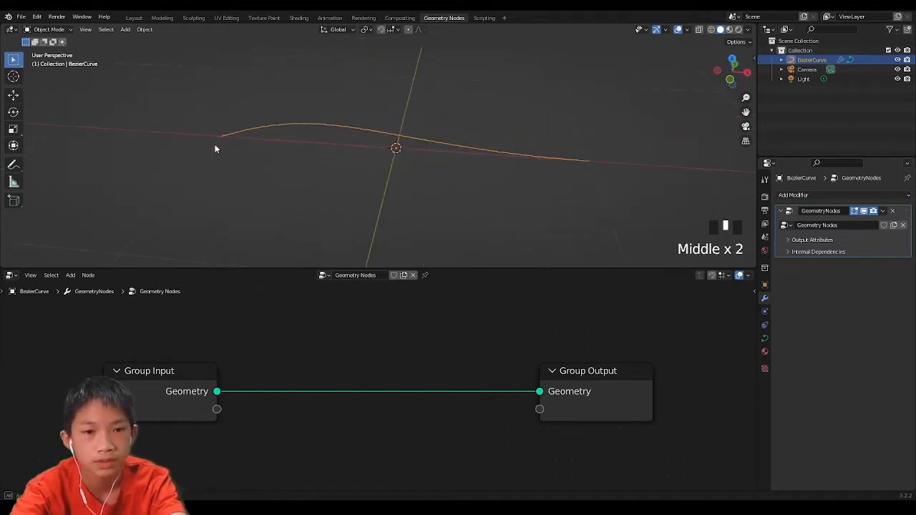
{"action": "scroll", "coordinate": [230, 157], "scroll_direction": "up", "scroll_amount": 4}
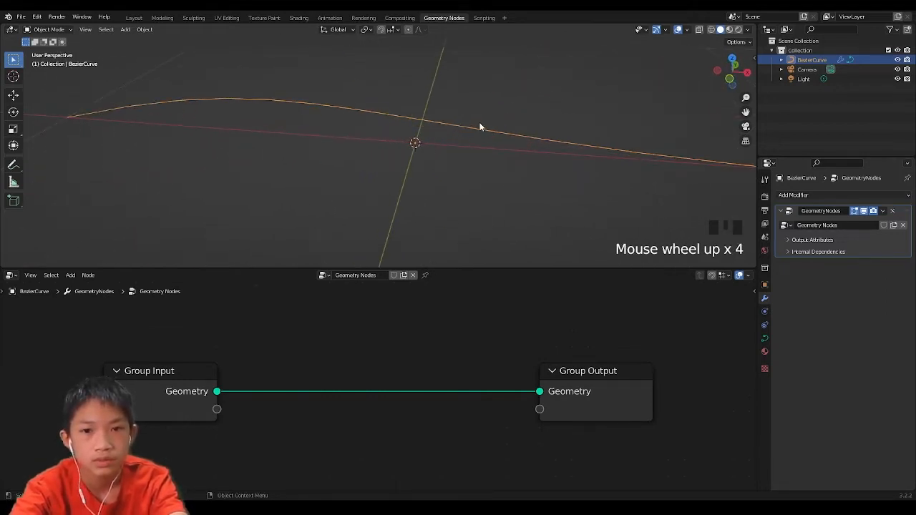
{"action": "scroll", "coordinate": [294, 112], "scroll_direction": "down", "scroll_amount": 2}
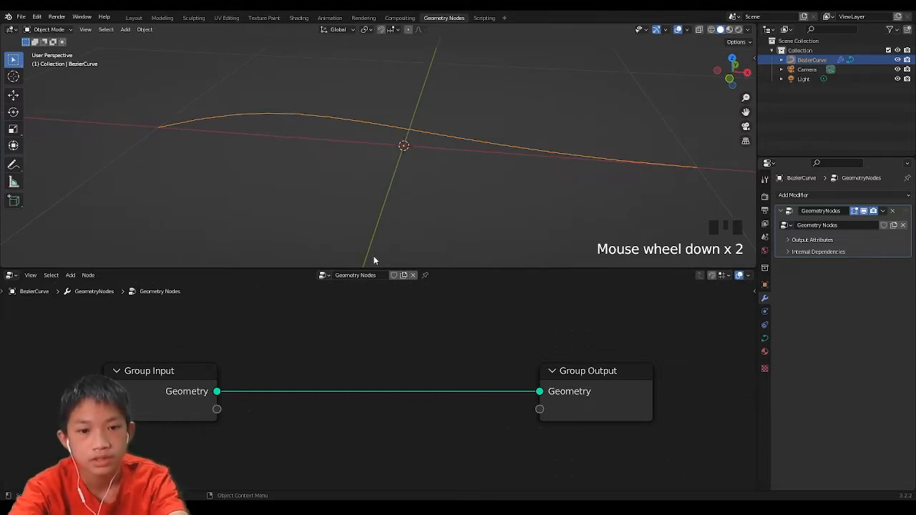
- Add a Curve to Mesh node on the link between Group Input and Group Output
{"action": "key", "text": "shift+a"}
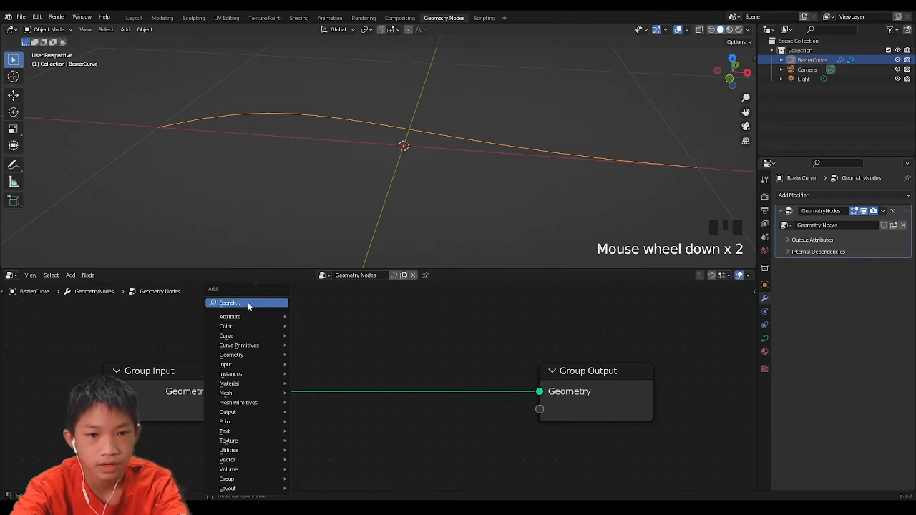
{"action": "left_click", "coordinate": [248, 303]}
{"action": "type", "text": "curve to mesh"}
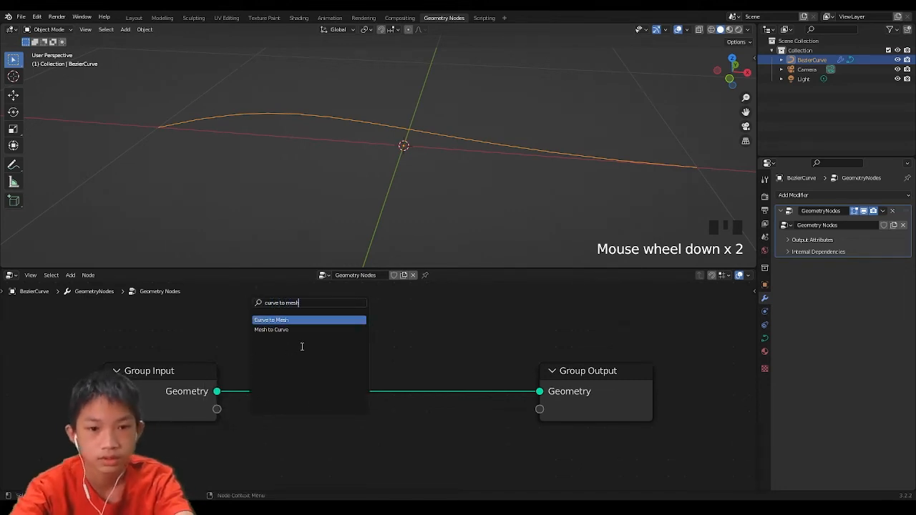
{"action": "left_click", "coordinate": [293, 320]}
{"action": "left_click", "coordinate": [379, 384]}
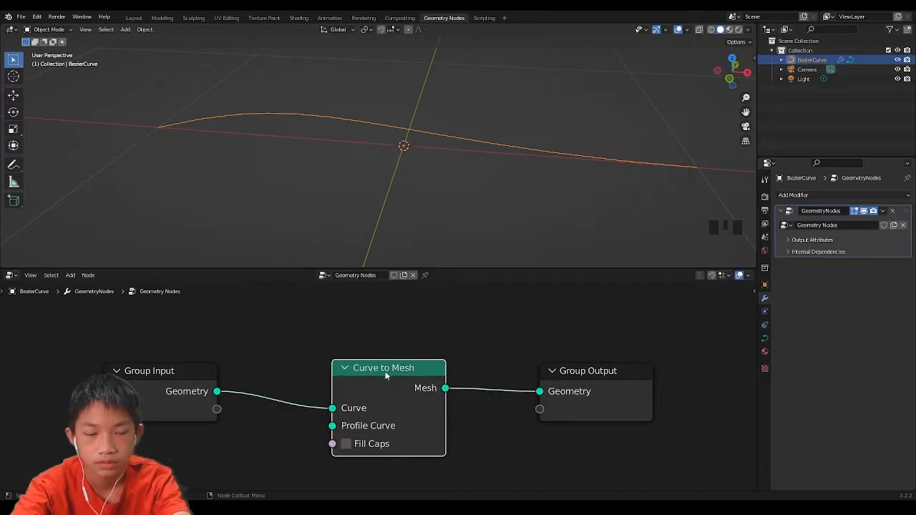
{"action": "middle_click_drag", "start_coordinate": [321, 231], "coordinate": [329, 213]}
{"action": "scroll", "coordinate": [380, 385], "scroll_direction": "up", "scroll_amount": 2}
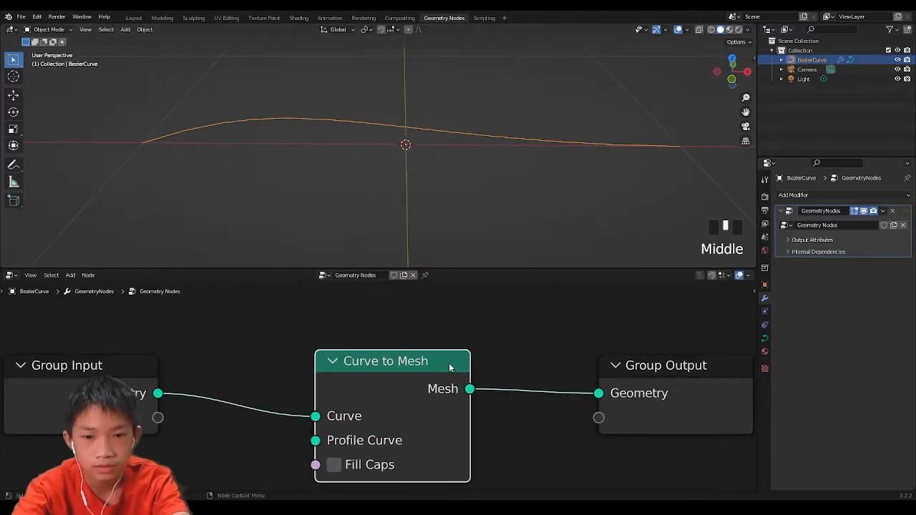
{"action": "left_click_drag", "start_coordinate": [448, 363], "coordinate": [407, 362]}
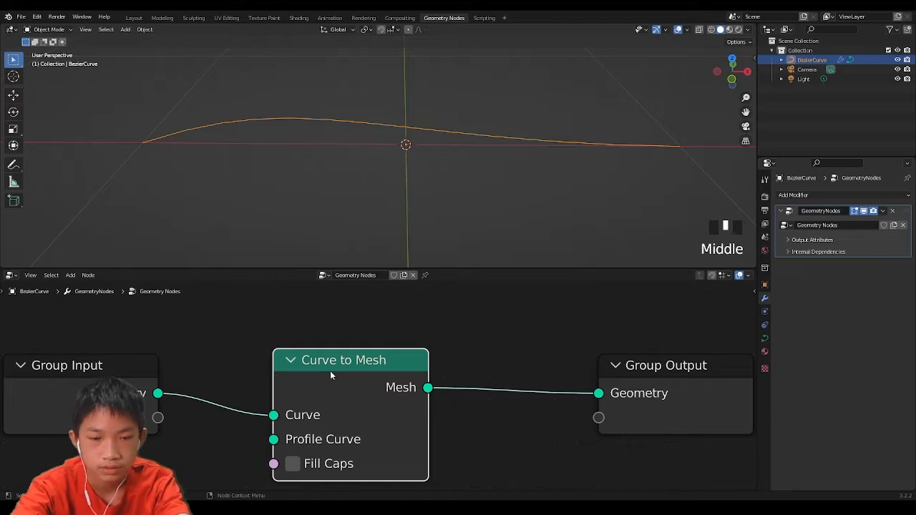
{"action": "scroll", "coordinate": [329, 372], "scroll_direction": "down", "scroll_amount": 2}
{"action": "scroll", "coordinate": [434, 393], "scroll_direction": "down", "scroll_amount": 1}
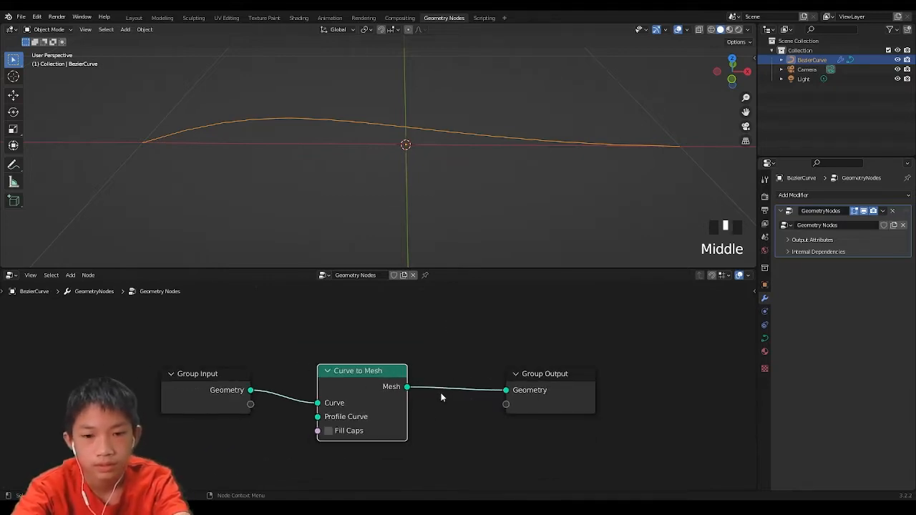
{"action": "scroll", "coordinate": [378, 403], "scroll_direction": "up", "scroll_amount": 1}
{"action": "middle_click_drag", "start_coordinate": [260, 198], "coordinate": [139, 201]}
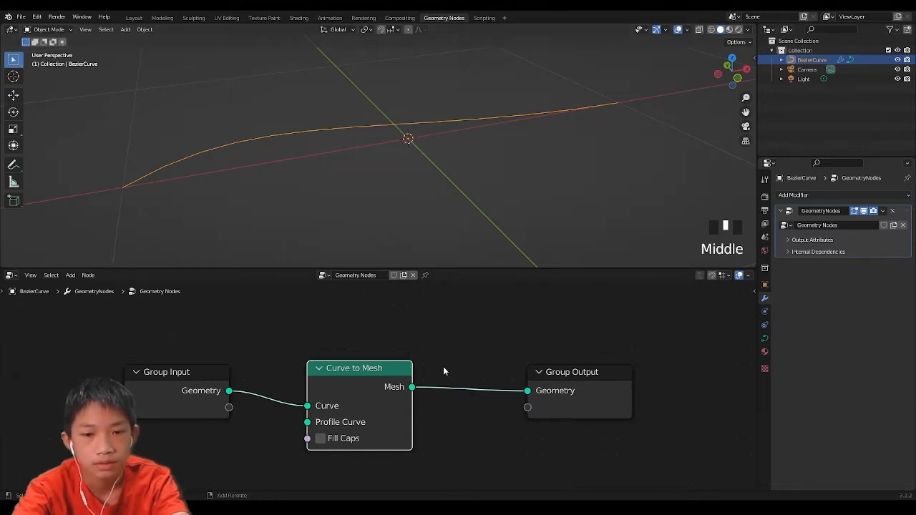
{"action": "key", "text": "shift+a"}
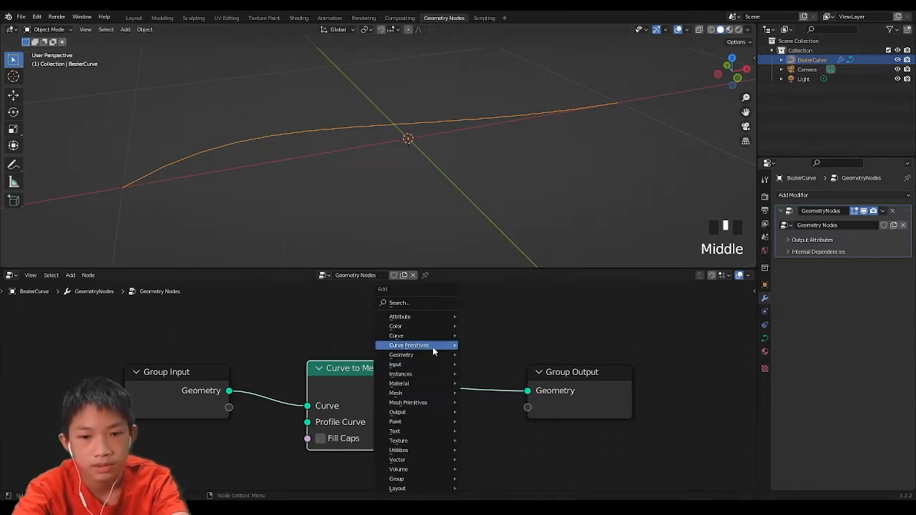
{"action": "left_click", "coordinate": [419, 303]}
{"action": "left_click", "coordinate": [382, 299]}
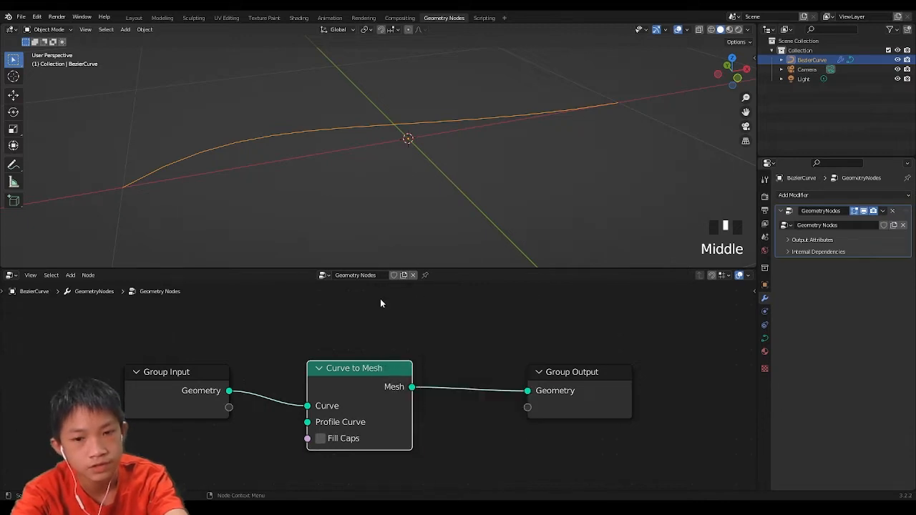
- Add a Curve Circle node below the Curve to Mesh node
{"action": "key", "text": "shift+a"}
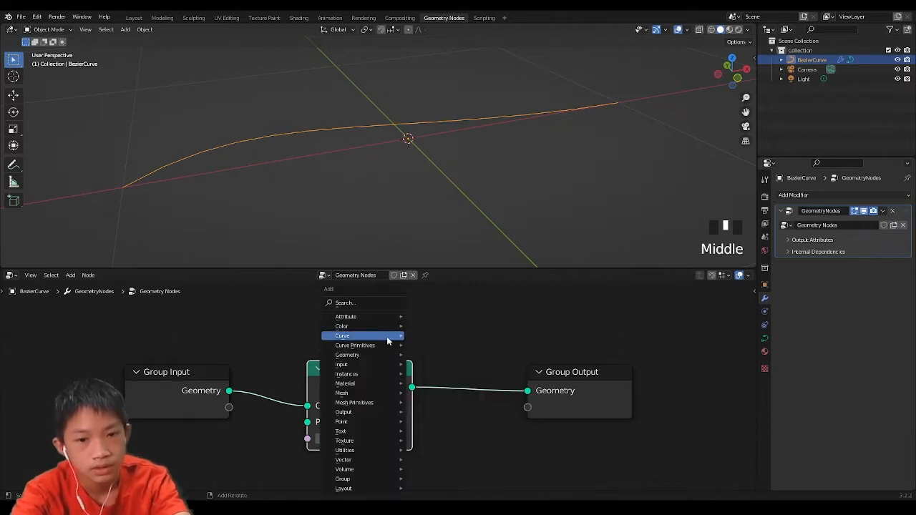
{"action": "left_click", "coordinate": [367, 306]}
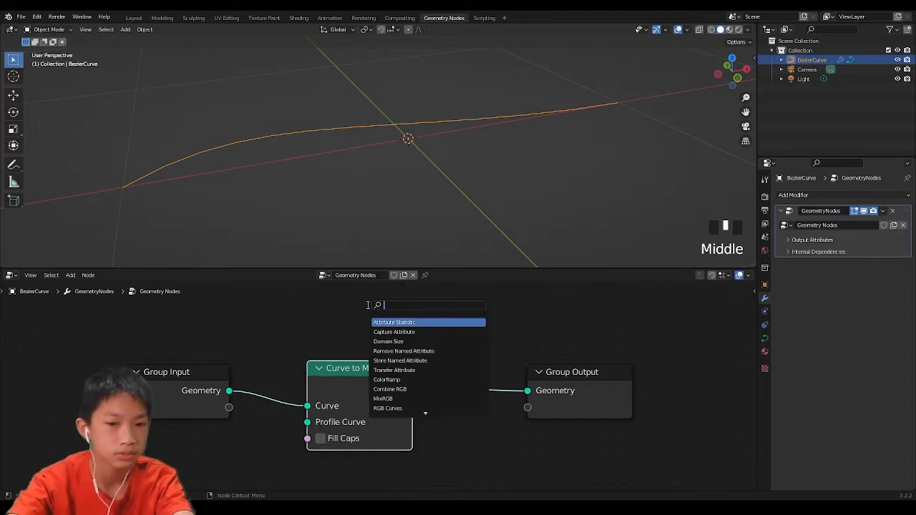
{"action": "type", "text": "curve"}
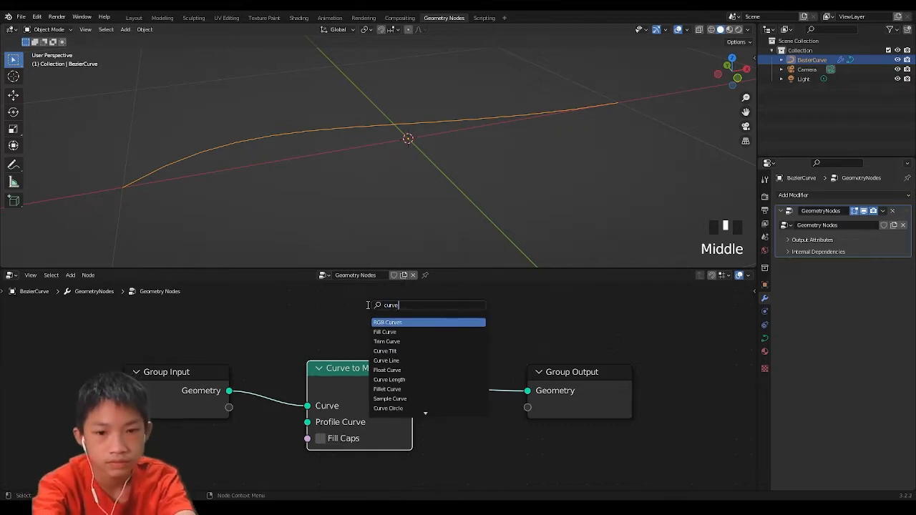
{"action": "type", "text": " c"}
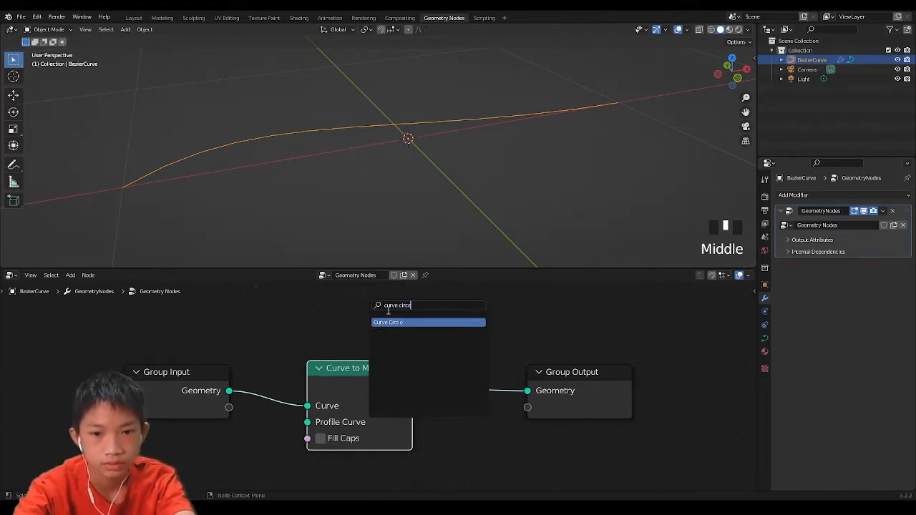
{"action": "type", "text": "irc"}
{"action": "left_click", "coordinate": [427, 323]}
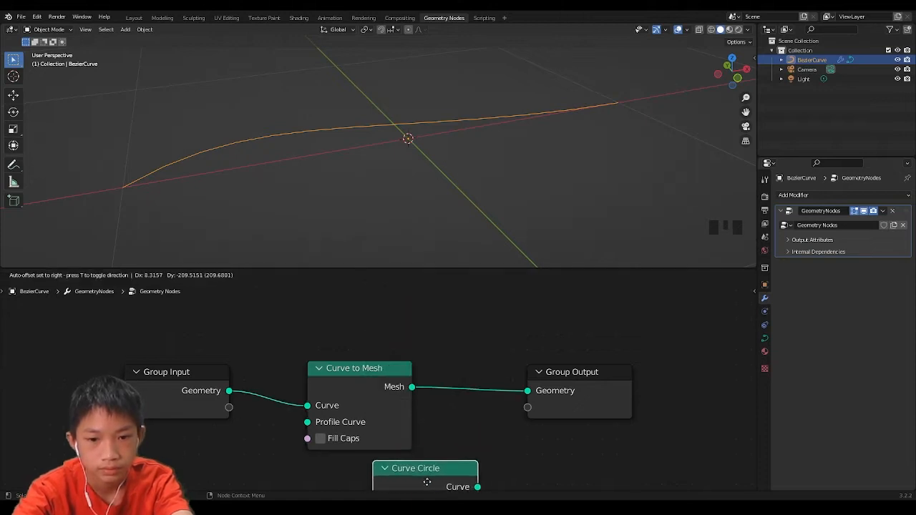
{"action": "left_click", "coordinate": [367, 419]}
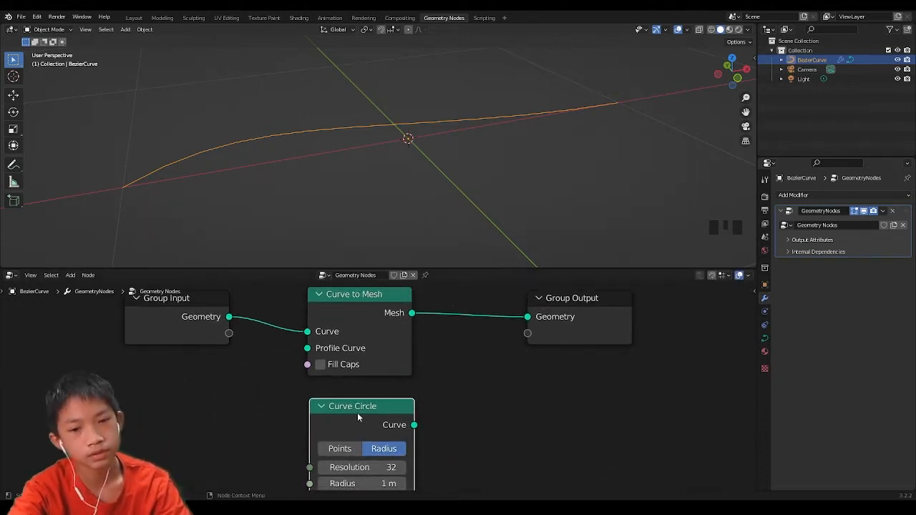
- Insert the Curve Circle node into the link between Curve to Mesh and Group Output
{"action": "left_click_drag", "start_coordinate": [372, 440], "coordinate": [533, 331]}
{"action": "scroll", "coordinate": [274, 188], "scroll_direction": "down", "scroll_amount": 4}
{"action": "scroll", "coordinate": [274, 189], "scroll_direction": "down", "scroll_amount": 1}
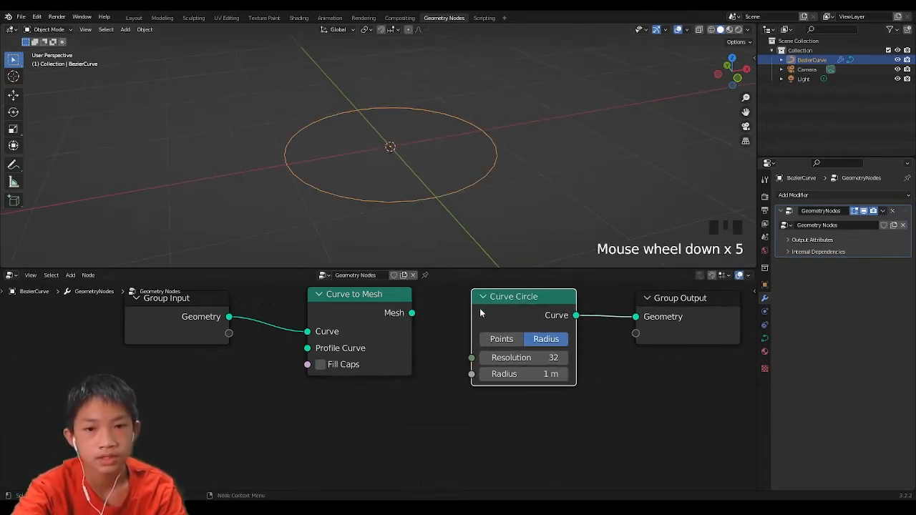
- Detach the Curve Circle node from Group Output and reconnect Curve to Mesh's Mesh output to the Geometry input
{"action": "mouse_move", "coordinate": [578, 316]}
{"action": "left_mouse_down"}
{"action": "mouse_move", "coordinate": [544, 289]}
{"action": "mouse_move", "coordinate": [525, 333]}
{"action": "mouse_move", "coordinate": [584, 321]}
{"action": "left_mouse_up"}
{"action": "left_click_drag", "start_coordinate": [526, 383], "coordinate": [533, 442]}
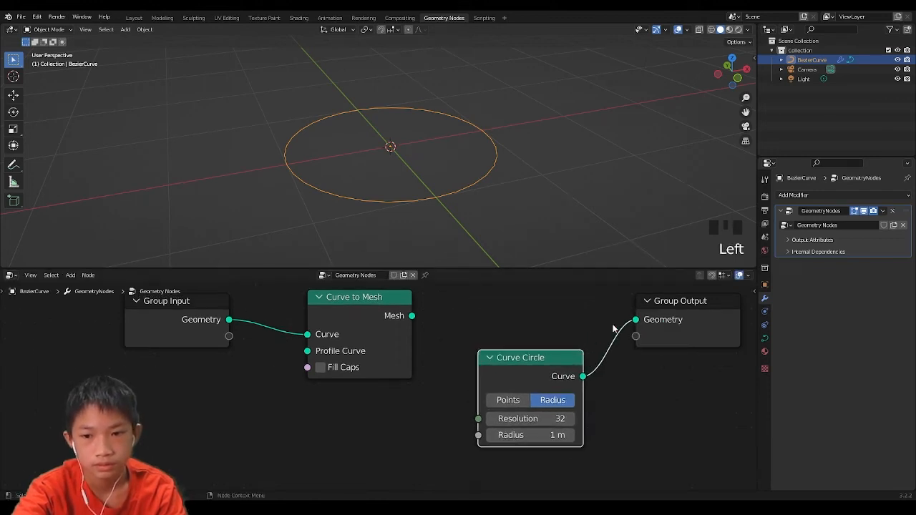
{"action": "left_click_drag", "start_coordinate": [636, 320], "coordinate": [539, 316]}
{"action": "left_click_drag", "start_coordinate": [413, 317], "coordinate": [636, 320]}
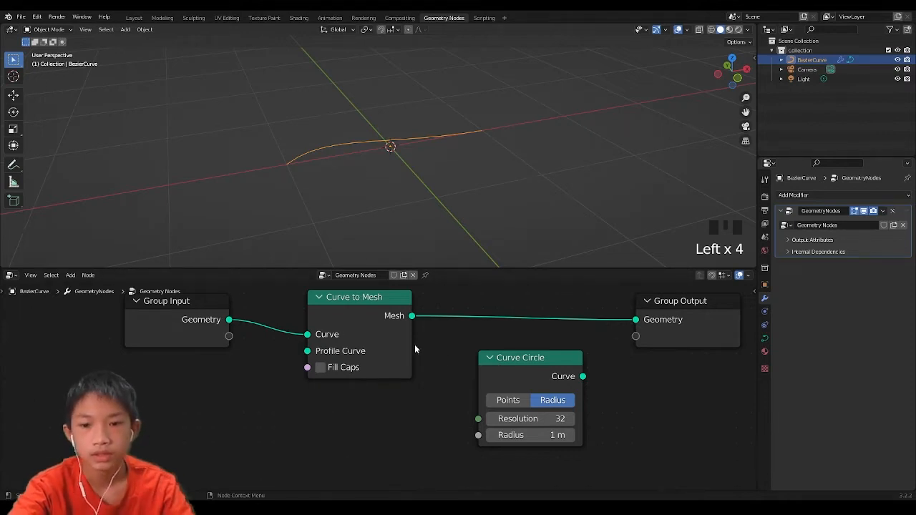
- Place the Curve Circle node below Curve to Mesh and connect its Curve output to the Profile Curve input
{"action": "left_click_drag", "start_coordinate": [497, 365], "coordinate": [327, 414]}
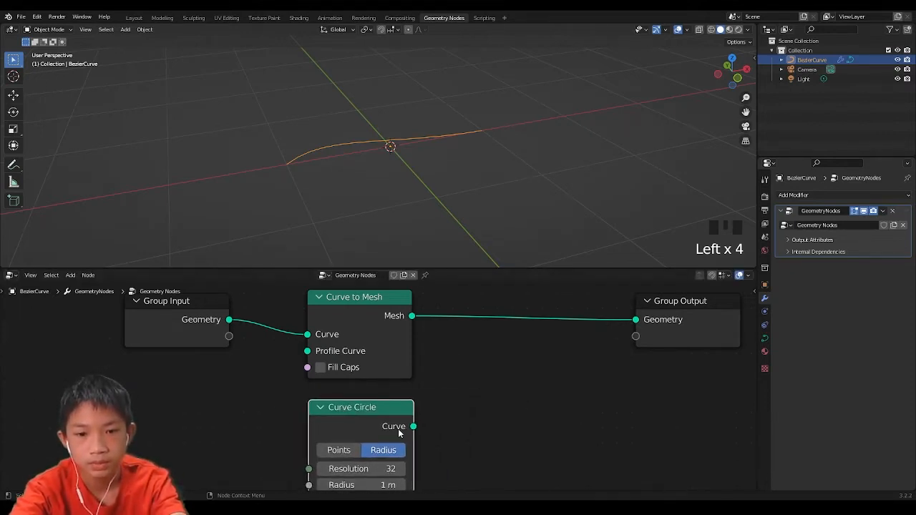
{"action": "left_click", "coordinate": [413, 427]}
{"action": "left_click_drag", "start_coordinate": [414, 427], "coordinate": [307, 350]}
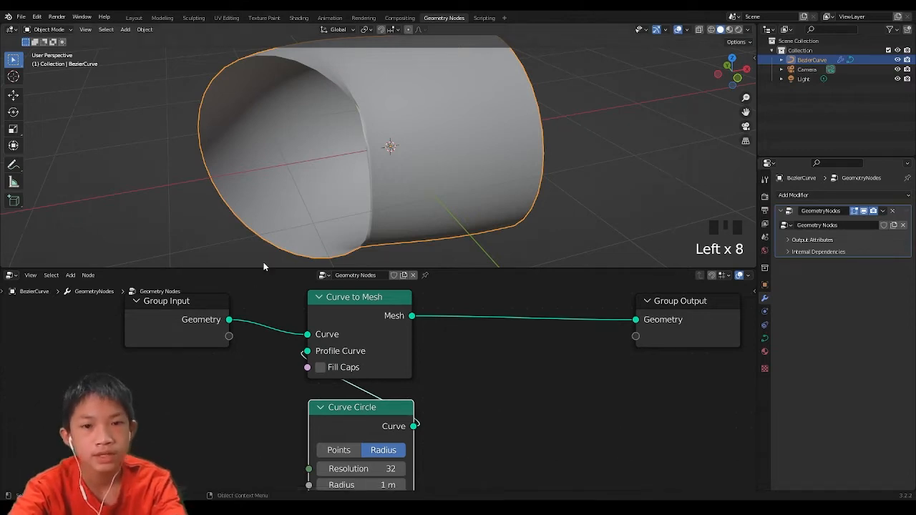
- Examine the tube generated along the curve from several angles and compare it with the node connections
{"action": "middle_click_drag", "start_coordinate": [263, 262], "coordinate": [337, 190]}
{"action": "scroll", "coordinate": [337, 190], "scroll_direction": "up", "scroll_amount": 1}
{"action": "scroll", "coordinate": [313, 296], "scroll_direction": "up", "scroll_amount": 2}
{"action": "middle_click_drag", "start_coordinate": [335, 334], "coordinate": [365, 302]}
{"action": "scroll", "coordinate": [368, 308], "scroll_direction": "up", "scroll_amount": 1}
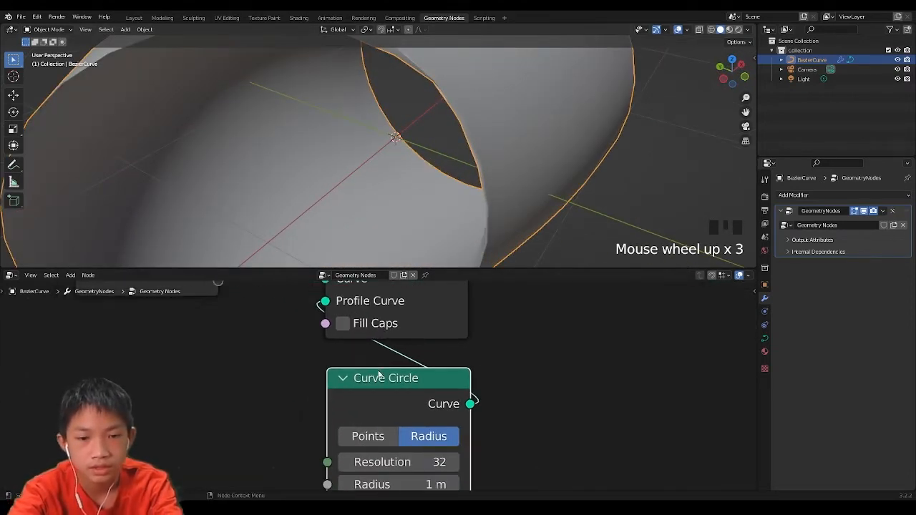
{"action": "mouse_move", "coordinate": [380, 377]}
{"action": "left_mouse_down"}
{"action": "mouse_move", "coordinate": [390, 397]}
{"action": "mouse_move", "coordinate": [377, 382]}
{"action": "left_mouse_up"}
{"action": "middle_click_drag", "start_coordinate": [376, 373], "coordinate": [406, 427]}
{"action": "scroll", "coordinate": [405, 423], "scroll_direction": "up", "scroll_amount": 1}
{"action": "scroll", "coordinate": [405, 423], "scroll_direction": "down", "scroll_amount": 1}
{"action": "scroll", "coordinate": [339, 209], "scroll_direction": "down", "scroll_amount": 2}
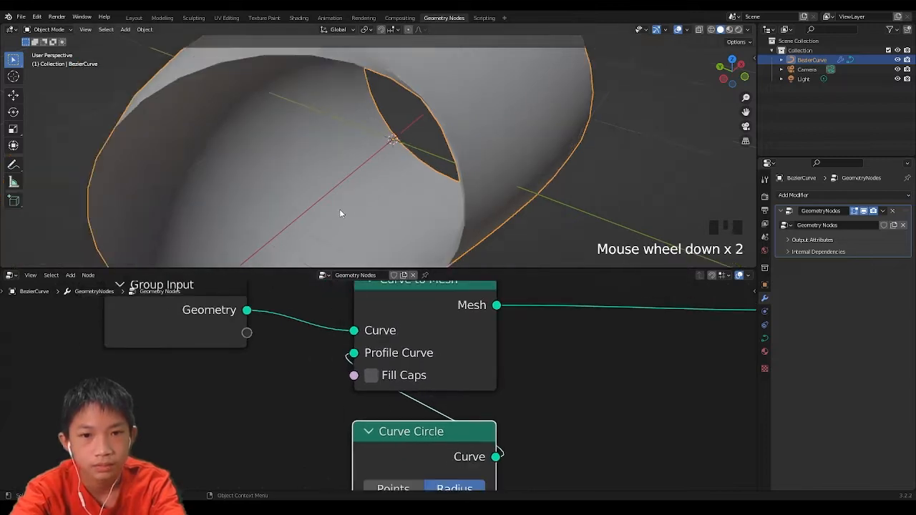
{"action": "scroll", "coordinate": [369, 194], "scroll_direction": "down", "scroll_amount": 2}
{"action": "middle_click_drag", "start_coordinate": [369, 194], "coordinate": [319, 208]}
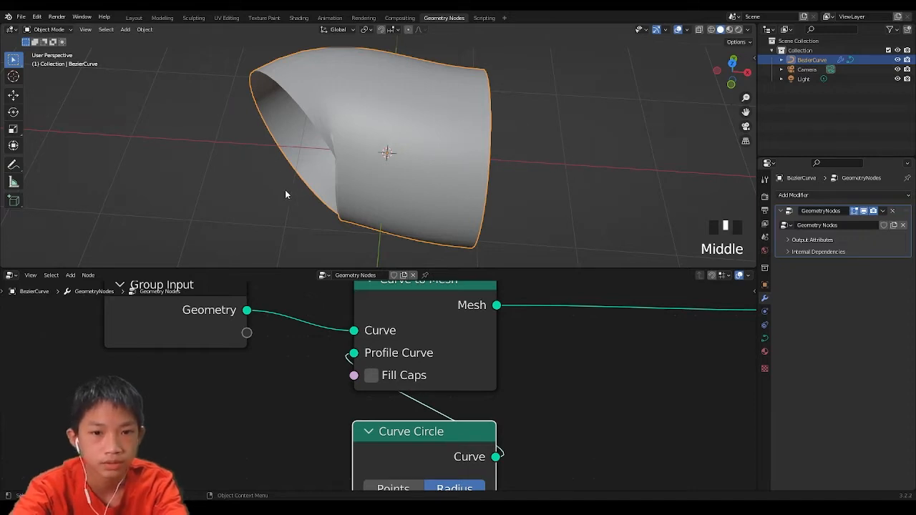
{"action": "middle_click_drag", "start_coordinate": [285, 191], "coordinate": [342, 216]}
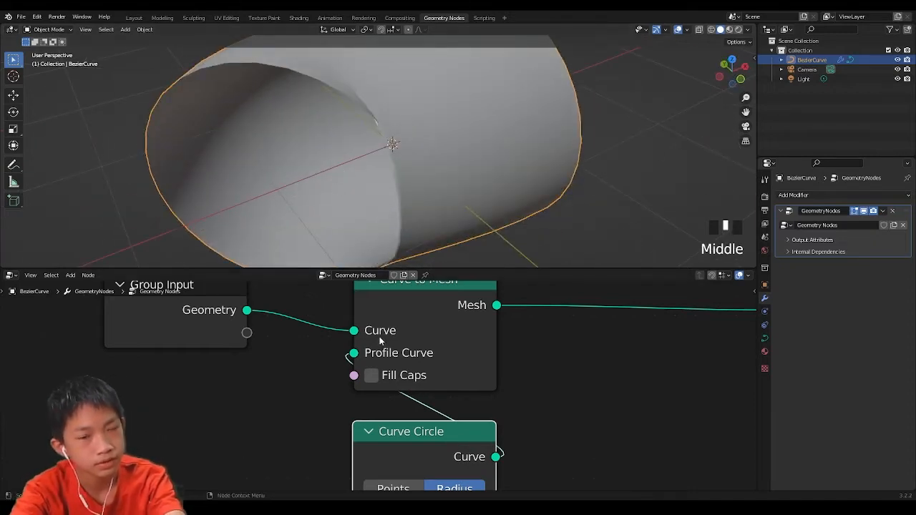
{"action": "middle_click_drag", "start_coordinate": [393, 331], "coordinate": [439, 309]}
{"action": "middle_click_drag", "start_coordinate": [363, 214], "coordinate": [410, 182]}
{"action": "scroll", "coordinate": [409, 182], "scroll_direction": "up", "scroll_amount": 1}
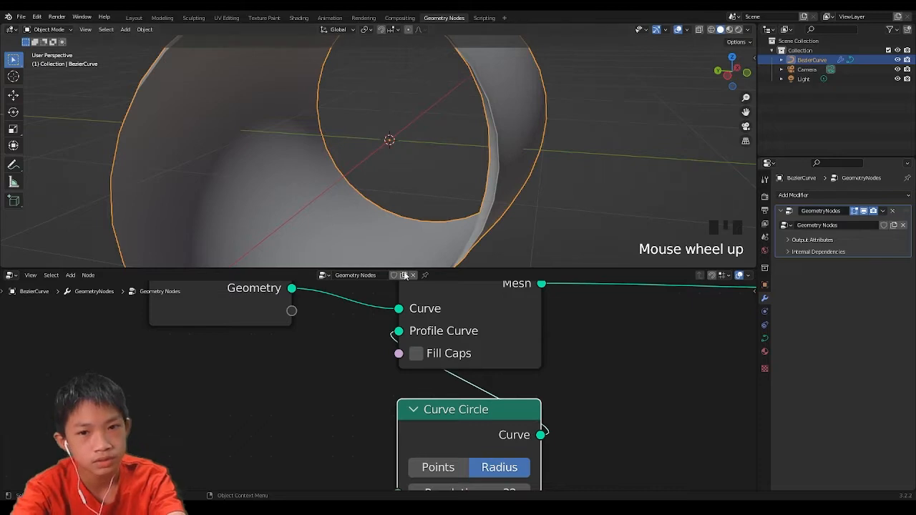
- Set the Curve Circle node's radius to 0.02 m
{"action": "middle_click_drag", "start_coordinate": [435, 325], "coordinate": [371, 279]}
{"action": "scroll", "coordinate": [401, 307], "scroll_direction": "up", "scroll_amount": 1}
{"action": "scroll", "coordinate": [403, 308], "scroll_direction": "down", "scroll_amount": 3}
{"action": "scroll", "coordinate": [378, 344], "scroll_direction": "up", "scroll_amount": 1}
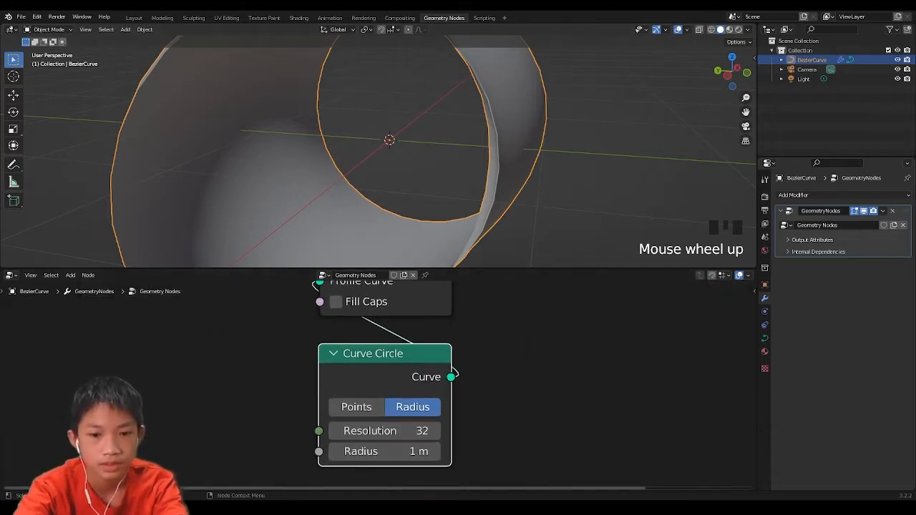
{"action": "left_click", "coordinate": [395, 452]}
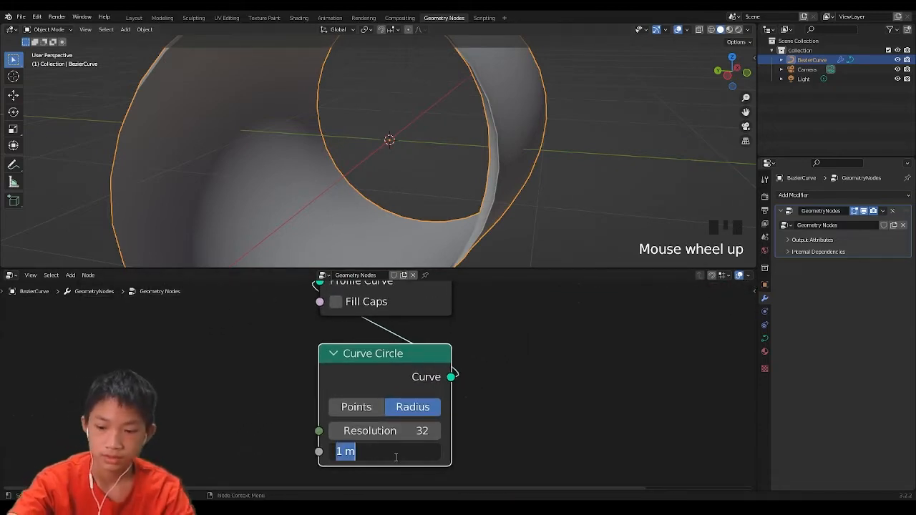
{"action": "type", "text": "0.02"}
{"action": "left_click", "coordinate": [614, 397]}
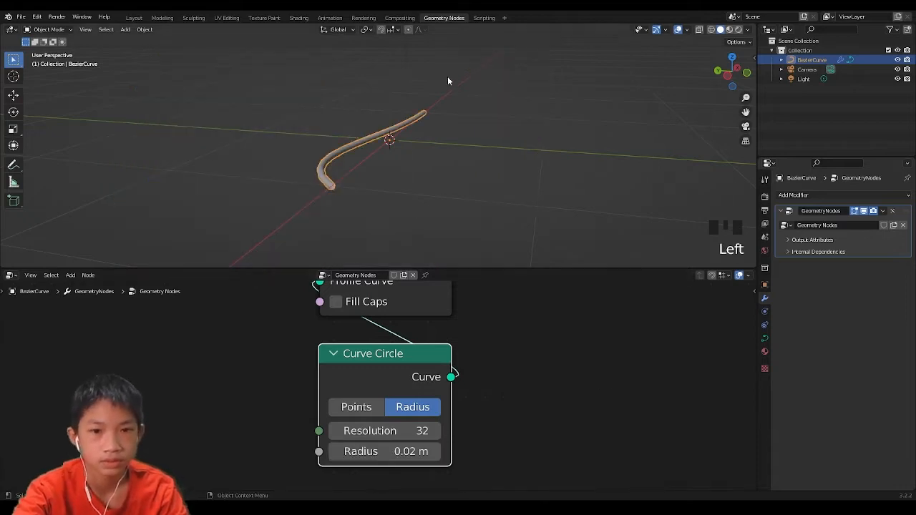
- Enable Fill Caps on the Curve to Mesh node and inspect the thin tube's ends
{"action": "scroll", "coordinate": [447, 81], "scroll_direction": "up", "scroll_amount": 3}
{"action": "middle_click_drag", "start_coordinate": [448, 80], "coordinate": [411, 57]}
{"action": "scroll", "coordinate": [435, 46], "scroll_direction": "down", "scroll_amount": 4}
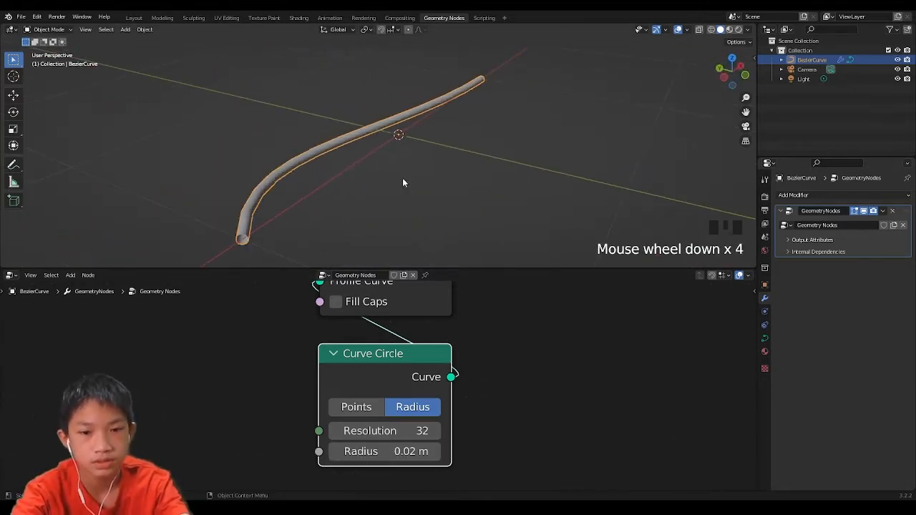
{"action": "left_click", "coordinate": [336, 301]}
{"action": "middle_click_drag", "start_coordinate": [333, 211], "coordinate": [411, 199]}
{"action": "scroll", "coordinate": [317, 213], "scroll_direction": "down", "scroll_amount": 4}
{"action": "scroll", "coordinate": [380, 208], "scroll_direction": "up", "scroll_amount": 4}
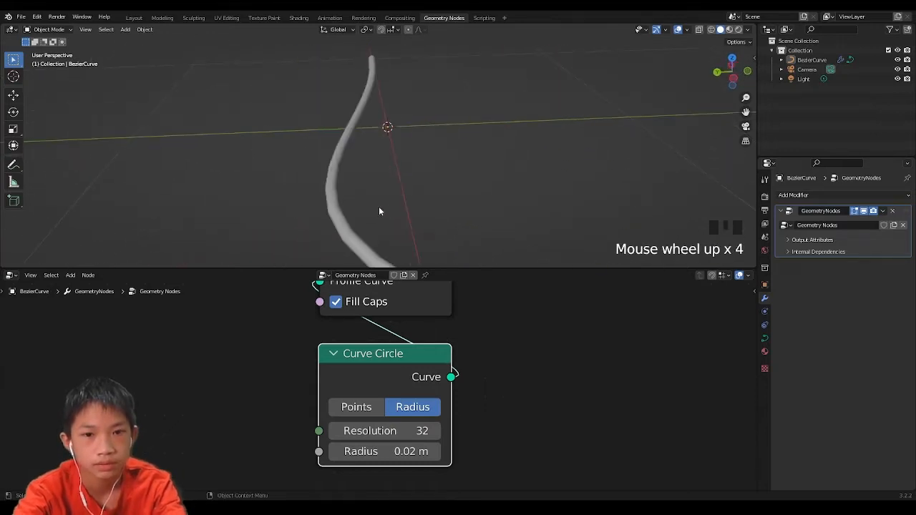
- Sketch three trial freehand strokes around the Bezier curve in Edit Mode with the Draw tool
{"action": "scroll", "coordinate": [347, 199], "scroll_direction": "down", "scroll_amount": 3}
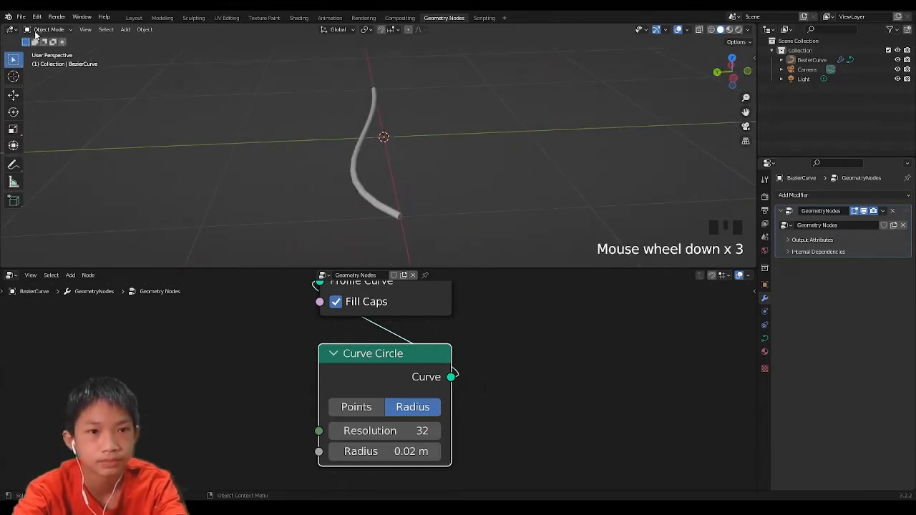
{"action": "left_click", "coordinate": [361, 149]}
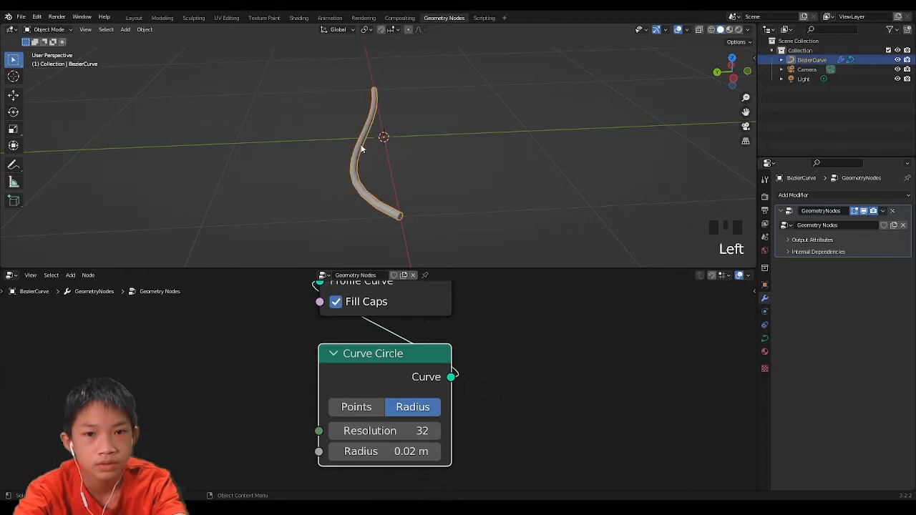
{"action": "left_click", "coordinate": [361, 150]}
{"action": "key", "text": "Tab"}
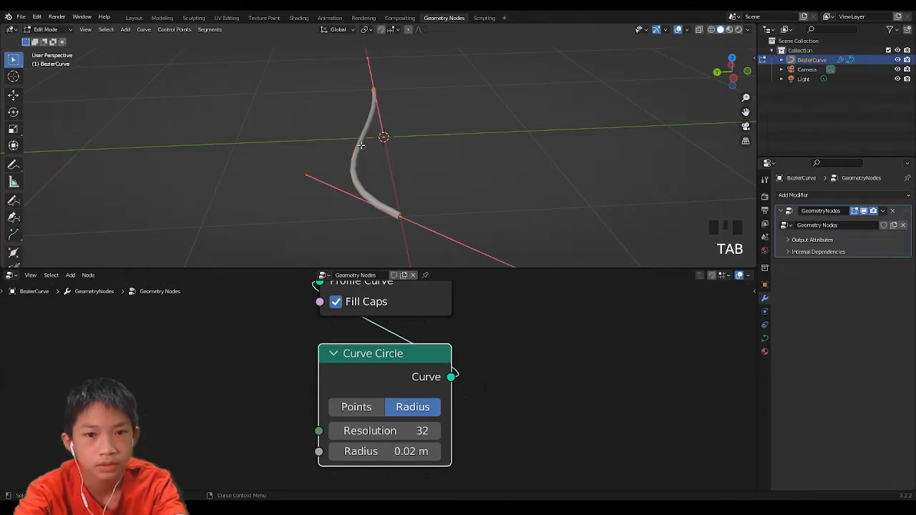
{"action": "left_click", "coordinate": [18, 205]}
{"action": "mouse_move", "coordinate": [365, 170]}
{"action": "left_mouse_down"}
{"action": "mouse_move", "coordinate": [375, 115]}
{"action": "mouse_move", "coordinate": [430, 88]}
{"action": "left_mouse_up"}
{"action": "middle_click_drag", "start_coordinate": [433, 100], "coordinate": [384, 168]}
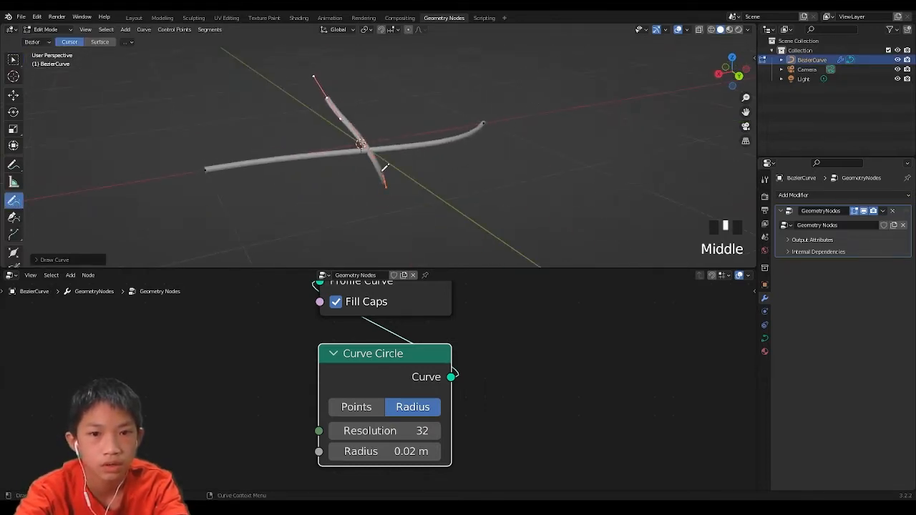
{"action": "left_click_drag", "start_coordinate": [352, 159], "coordinate": [431, 55]}
{"action": "middle_click_drag", "start_coordinate": [392, 104], "coordinate": [483, 123]}
{"action": "left_click_drag", "start_coordinate": [340, 198], "coordinate": [396, 114]}
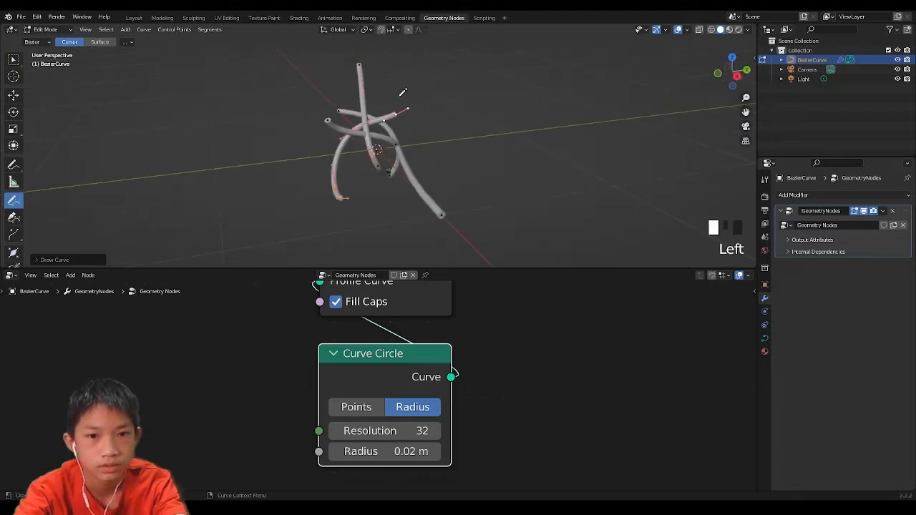
- Undo the trial strokes drawn on the Bezier curve
{"action": "key", "text": "ctrl+z"}
{"action": "key", "text": "ctrl+z"}
{"action": "key", "text": "ctrl+z"}
{"action": "key", "text": "ctrl+z"}
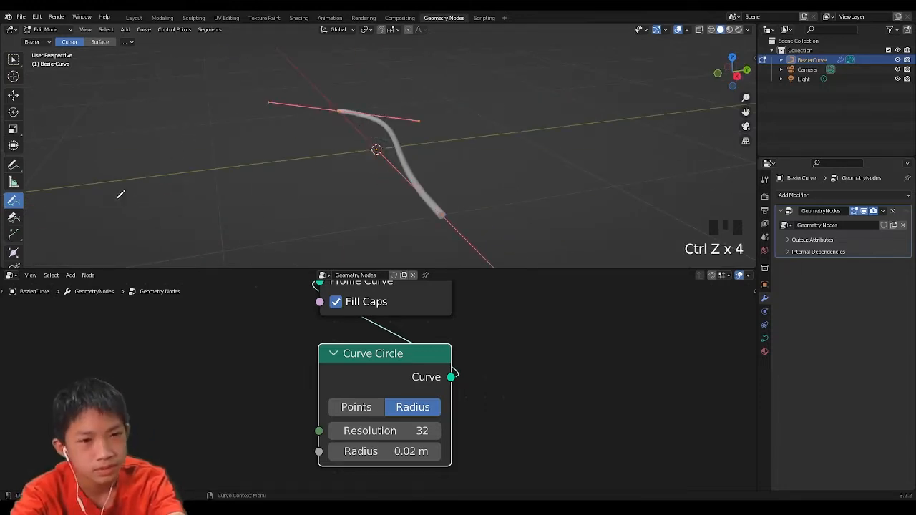
- Draw a wavy trial stroke beside the curve with the Annotate tool, undo it, and return to the Draw tool
{"action": "left_click", "coordinate": [20, 167]}
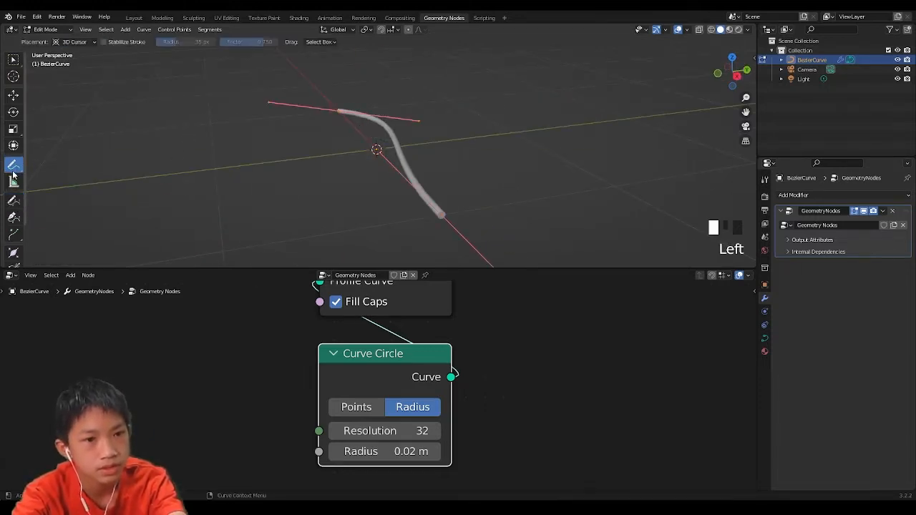
{"action": "left_click_drag", "start_coordinate": [147, 157], "coordinate": [283, 136]}
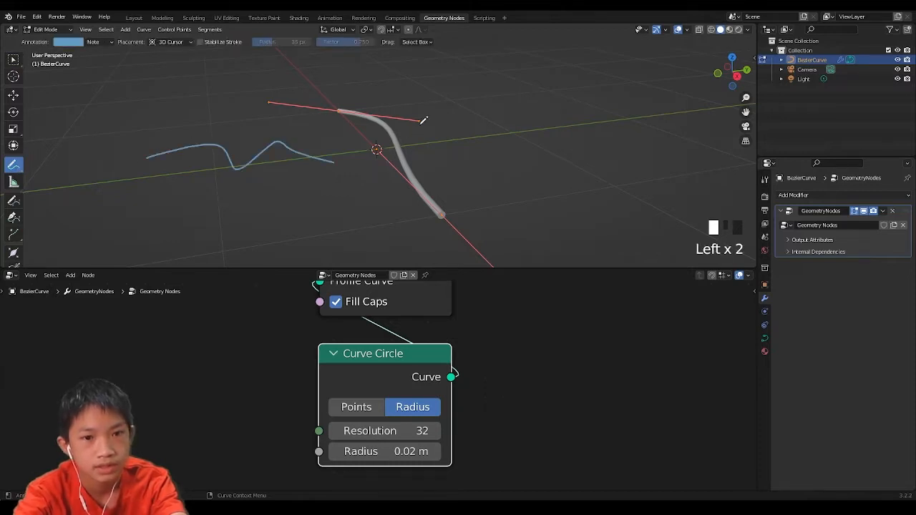
{"action": "key", "text": "ctrl+z"}
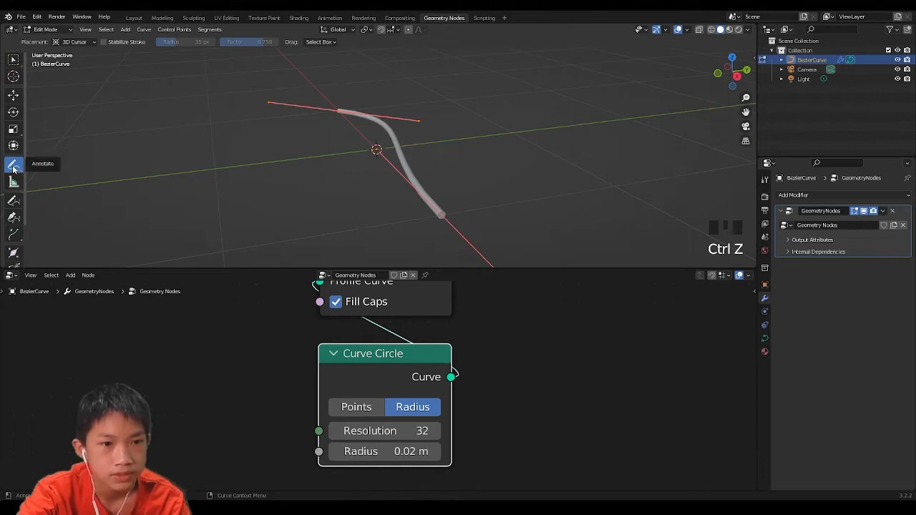
{"action": "left_click", "coordinate": [14, 203]}
{"action": "scroll", "coordinate": [16, 210], "scroll_direction": "down", "scroll_amount": 2}
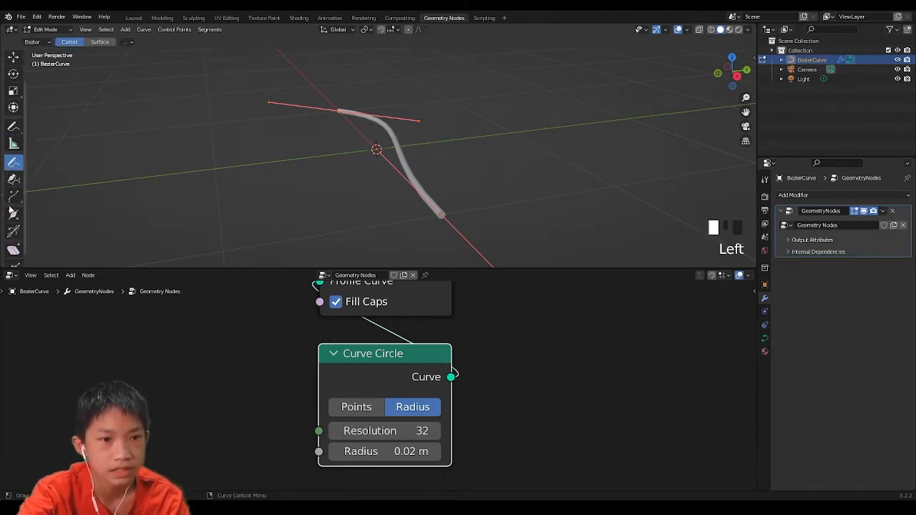
- Switch to the Layout workspace and return the Bezier curve to Object Mode
{"action": "left_click", "coordinate": [135, 18]}
{"action": "middle_click_drag", "start_coordinate": [303, 164], "coordinate": [411, 174]}
{"action": "scroll", "coordinate": [411, 174], "scroll_direction": "down", "scroll_amount": 3}
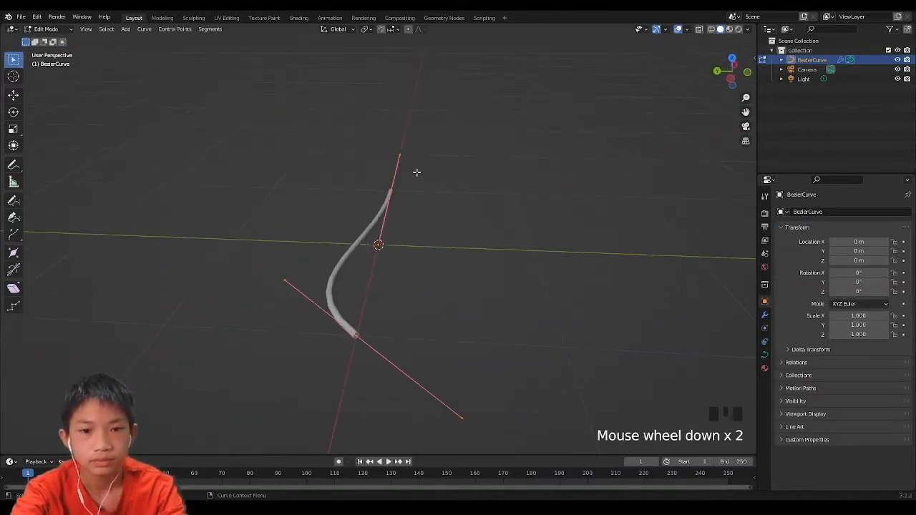
{"action": "key", "text": "Tab"}
{"action": "scroll", "coordinate": [385, 217], "scroll_direction": "down", "scroll_amount": 2}
{"action": "middle_click_drag", "start_coordinate": [385, 217], "coordinate": [407, 223]}
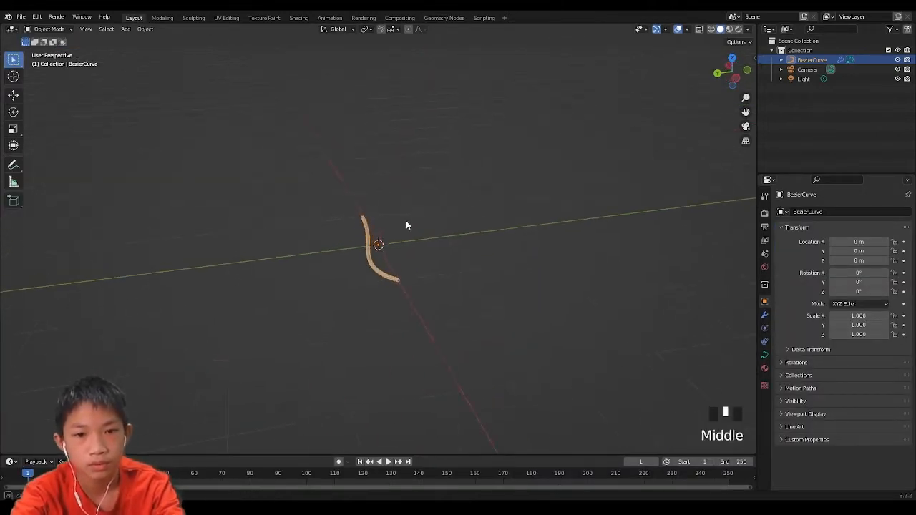
{"action": "scroll", "coordinate": [346, 203], "scroll_direction": "up", "scroll_amount": 3}
- Add a mesh cylinder at the world origin and isolate it in Local View
{"action": "key", "text": "shift+a"}
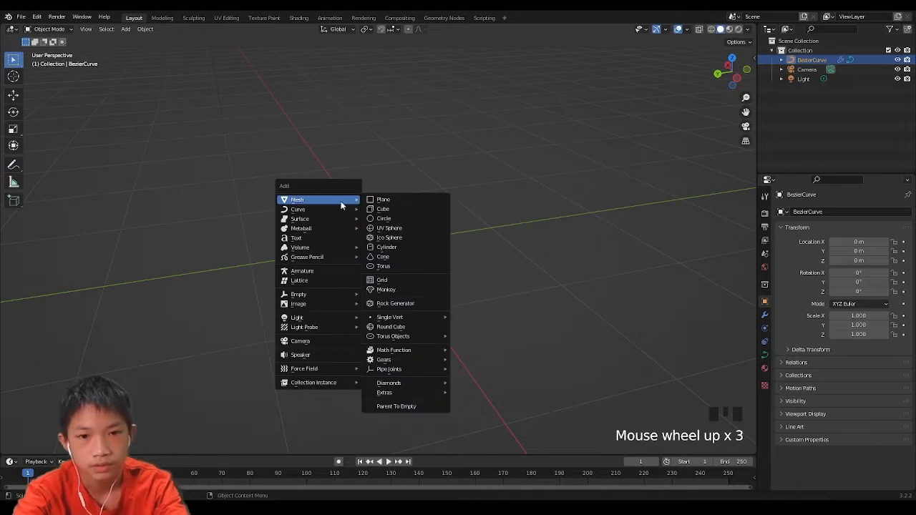
{"action": "left_click", "coordinate": [388, 247]}
{"action": "middle_click_drag", "start_coordinate": [394, 245], "coordinate": [430, 244]}
{"action": "scroll", "coordinate": [432, 249], "scroll_direction": "down", "scroll_amount": 2}
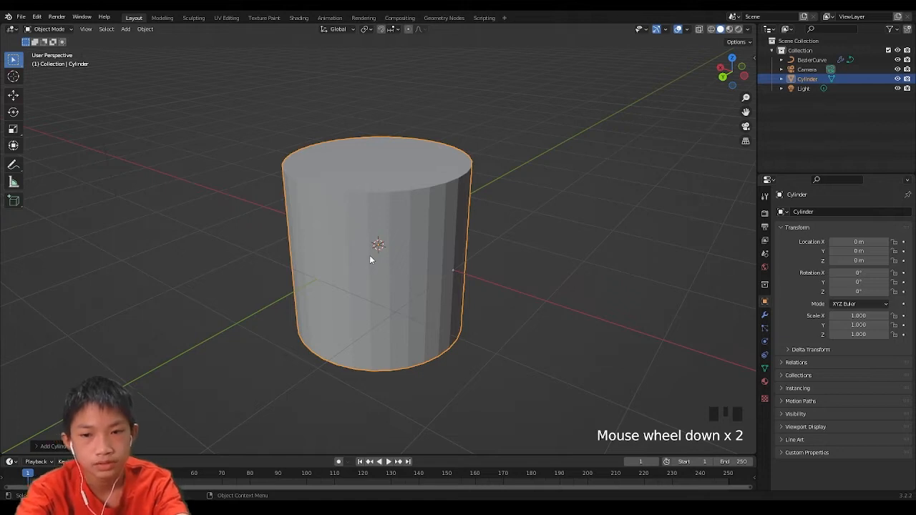
{"action": "key", "text": "slash"}
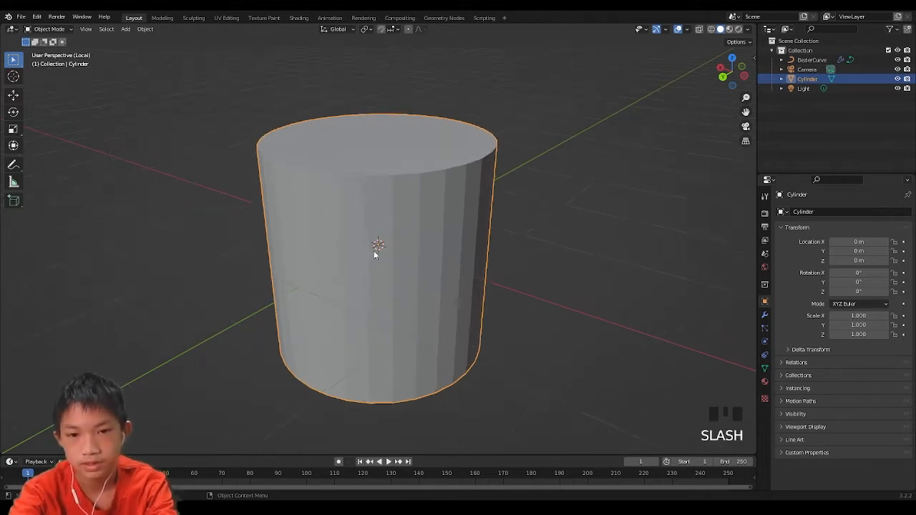
{"action": "middle_click_drag", "start_coordinate": [374, 250], "coordinate": [521, 215]}
{"action": "scroll", "coordinate": [408, 238], "scroll_direction": "down", "scroll_amount": 6}
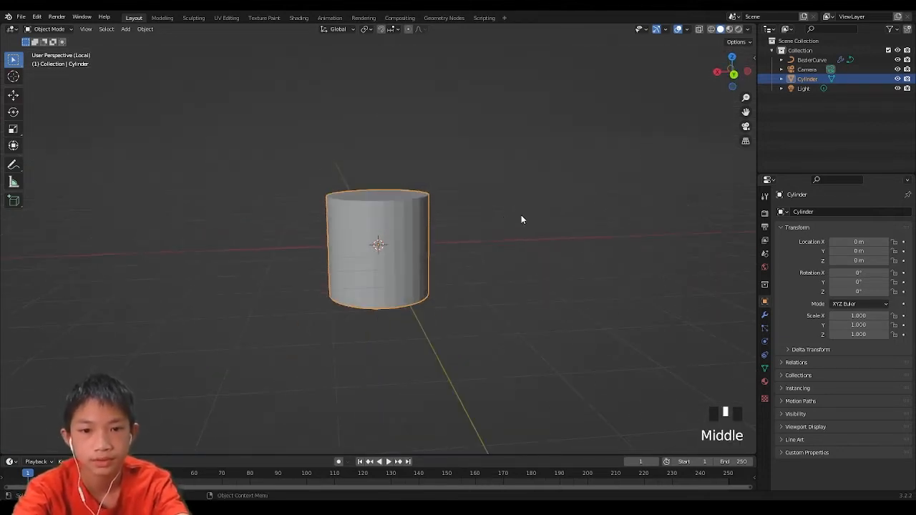
- Flatten the cylinder along the Z axis to a scale of about 0.593
{"action": "key", "text": "Tab"}
{"action": "key", "text": "Tab"}
{"action": "key", "text": "Tab"}
{"action": "key", "text": "s"}
{"action": "key", "text": "z"}
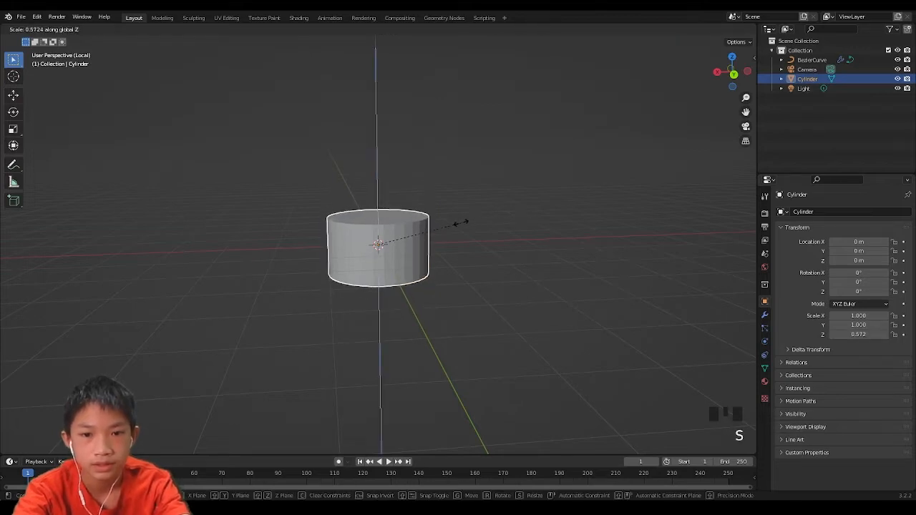
{"action": "left_click", "coordinate": [463, 219]}
{"action": "middle_click_drag", "start_coordinate": [463, 219], "coordinate": [399, 246]}
- Scale the cylinder's bottom face in Edit Mode to about 0.37 of its size to taper the body
{"action": "key", "text": "Tab"}
{"action": "key", "text": "Tab"}
{"action": "key", "text": "Tab"}
{"action": "key", "text": "3"}
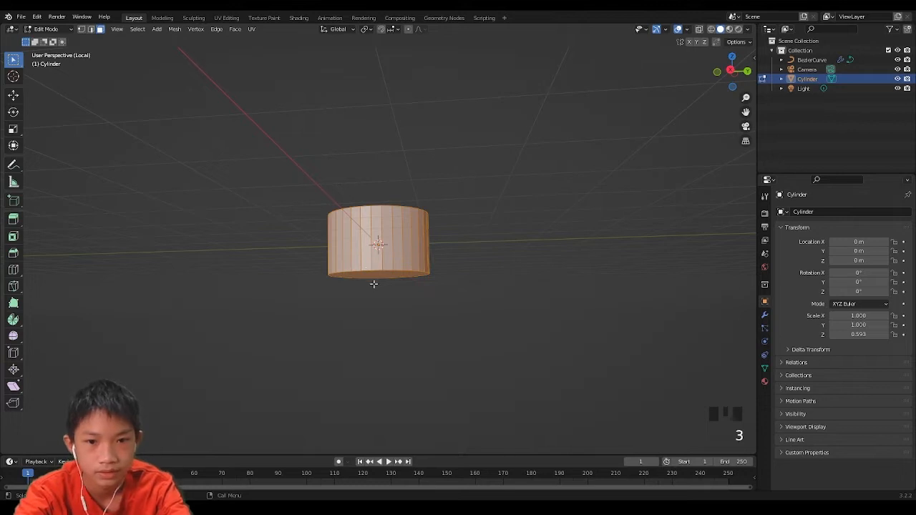
{"action": "left_click", "coordinate": [373, 273]}
{"action": "key", "text": "s"}
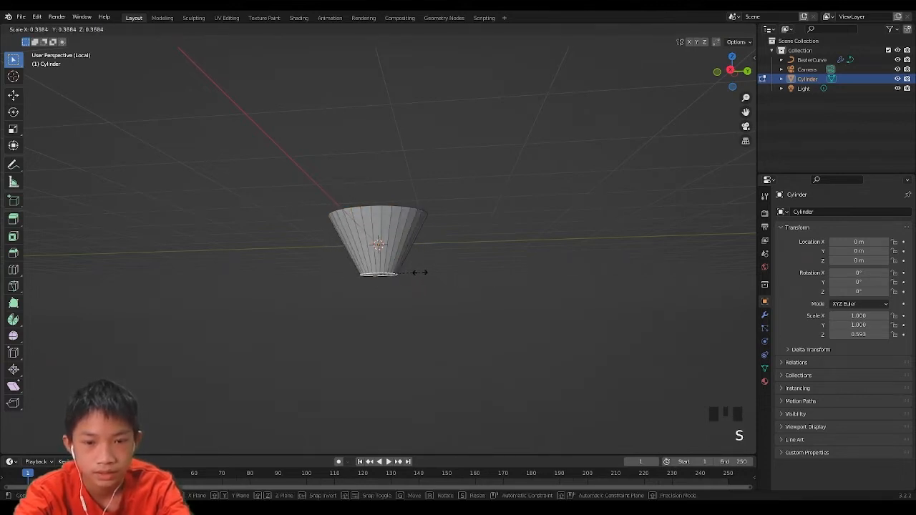
{"action": "left_click", "coordinate": [422, 273]}
- Add a loop cut just above the base, then narrow and lower it to form a short flared foot
{"action": "scroll", "coordinate": [420, 262], "scroll_direction": "up", "scroll_amount": 3}
{"action": "key", "text": "ctrl+r"}
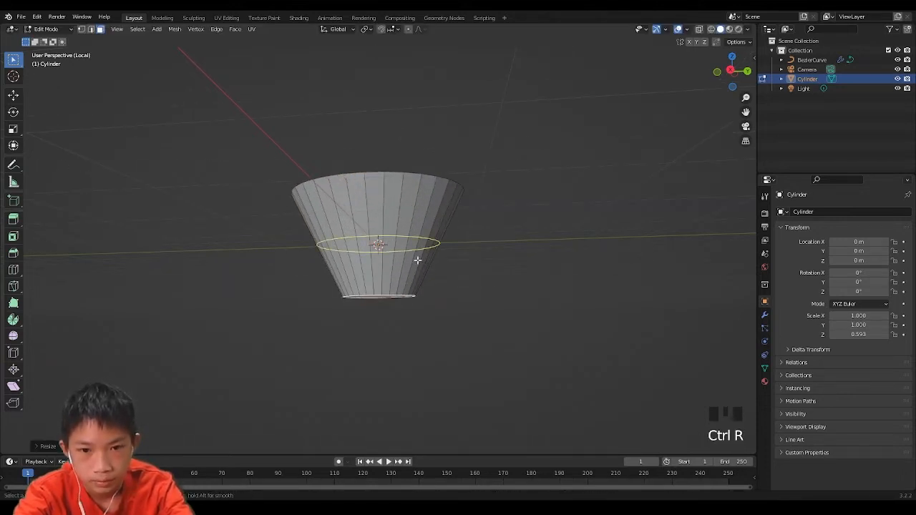
{"action": "left_click", "coordinate": [417, 259]}
{"action": "left_click", "coordinate": [412, 297]}
{"action": "key", "text": "s"}
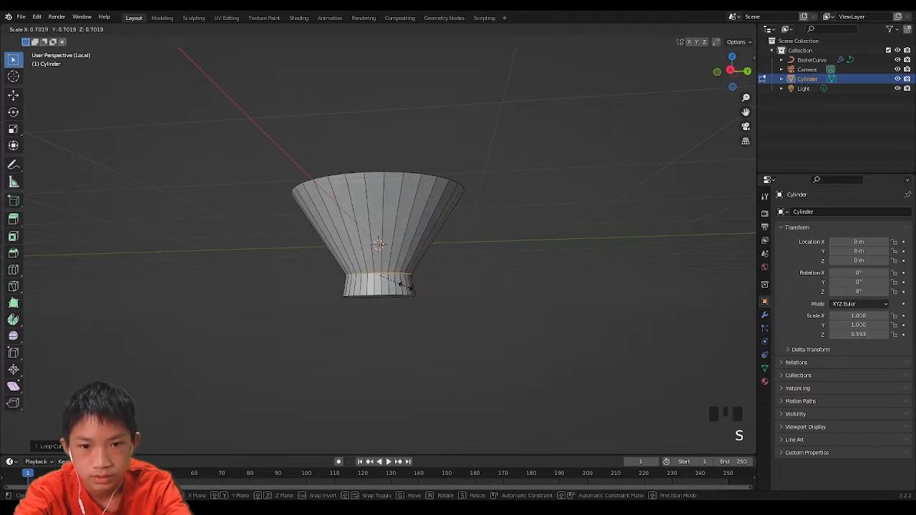
{"action": "left_click", "coordinate": [421, 273]}
{"action": "key", "text": "g"}
{"action": "key", "text": "z"}
{"action": "left_click", "coordinate": [419, 282]}
{"action": "key", "text": "s"}
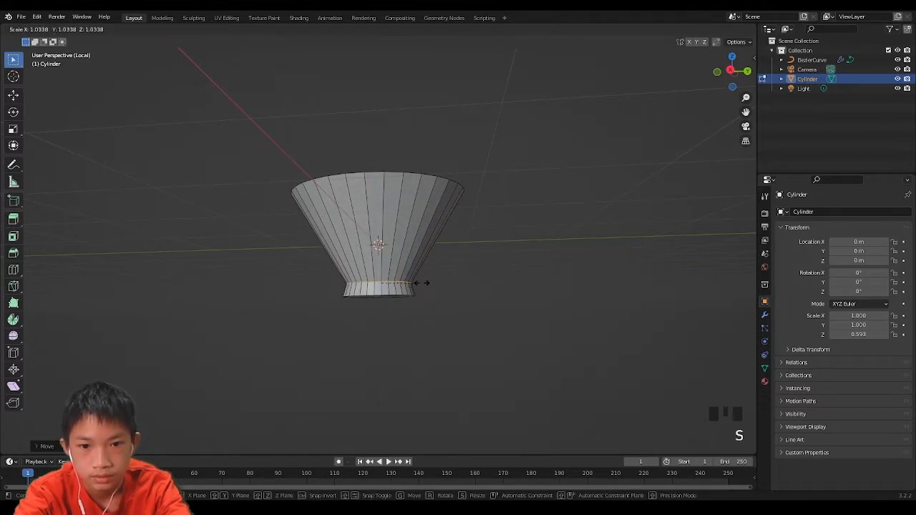
{"action": "left_click", "coordinate": [421, 282]}
- Add a loop cut around the middle of the body, then widen and lower it to round the bowl
{"action": "key", "text": "ctrl+r"}
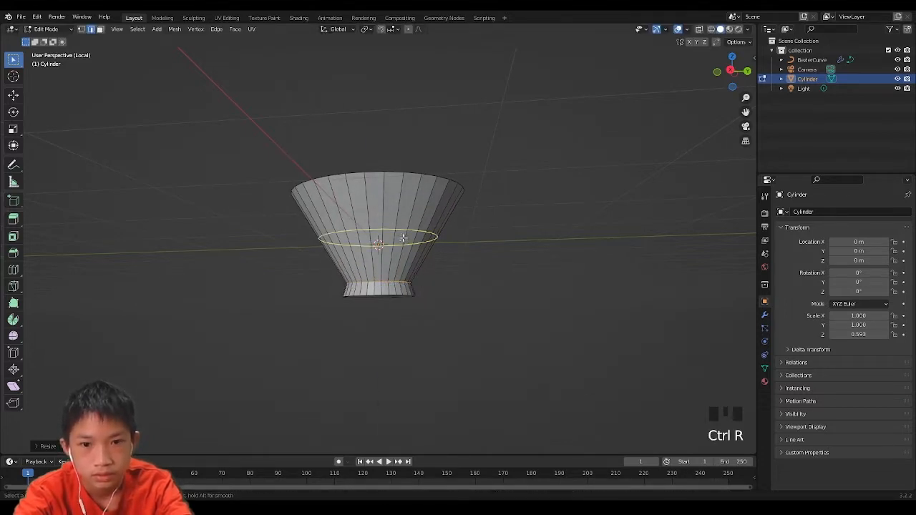
{"action": "left_click", "coordinate": [404, 239]}
{"action": "left_click", "coordinate": [429, 229]}
{"action": "key", "text": "s"}
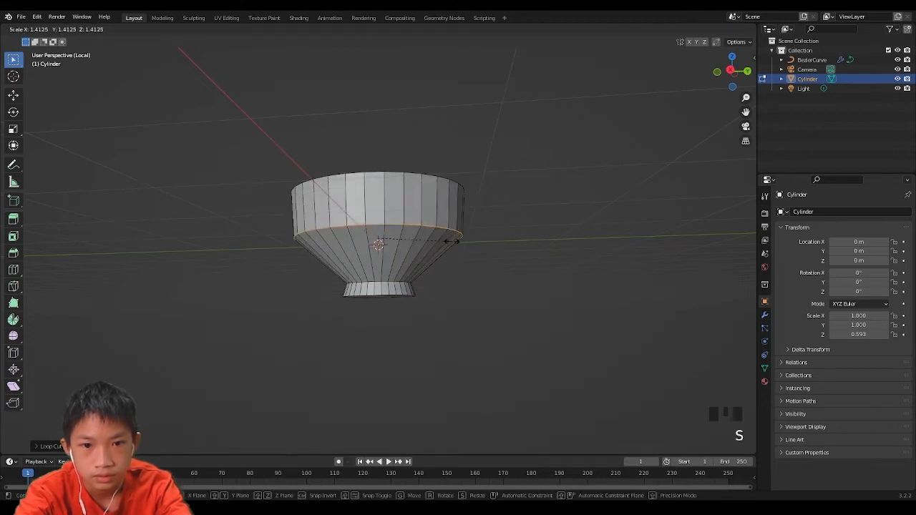
{"action": "left_click", "coordinate": [448, 241]}
{"action": "key", "text": "g"}
{"action": "key", "text": "z"}
{"action": "left_click", "coordinate": [450, 257]}
{"action": "key", "text": "s"}
{"action": "left_click", "coordinate": [433, 251]}
- Add a loop cut between the rim and the middle edge loop and scale it outward
{"action": "key", "text": "ctrl+r"}
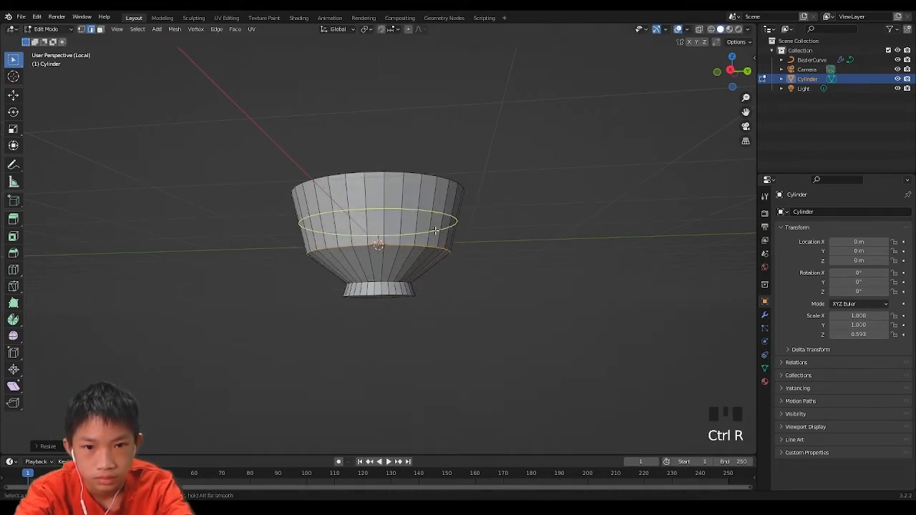
{"action": "left_click", "coordinate": [440, 219]}
{"action": "left_click", "coordinate": [445, 216]}
{"action": "key", "text": "s"}
{"action": "left_click", "coordinate": [461, 228]}
- Enable proportional editing and lower the bowl's top face about 0.22 m along Z
{"action": "scroll", "coordinate": [461, 229], "scroll_direction": "up", "scroll_amount": 2}
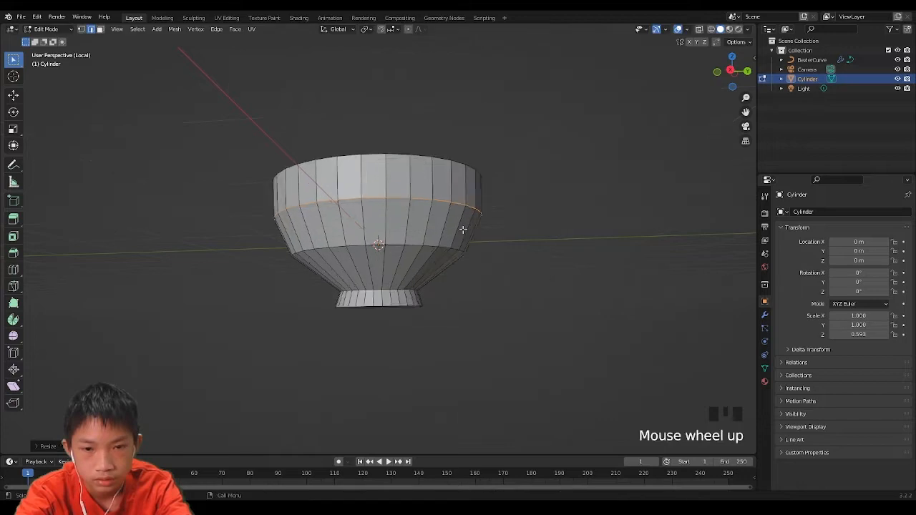
{"action": "middle_click_drag", "start_coordinate": [462, 229], "coordinate": [464, 271]}
{"action": "key", "text": "3"}
{"action": "left_click", "coordinate": [420, 208]}
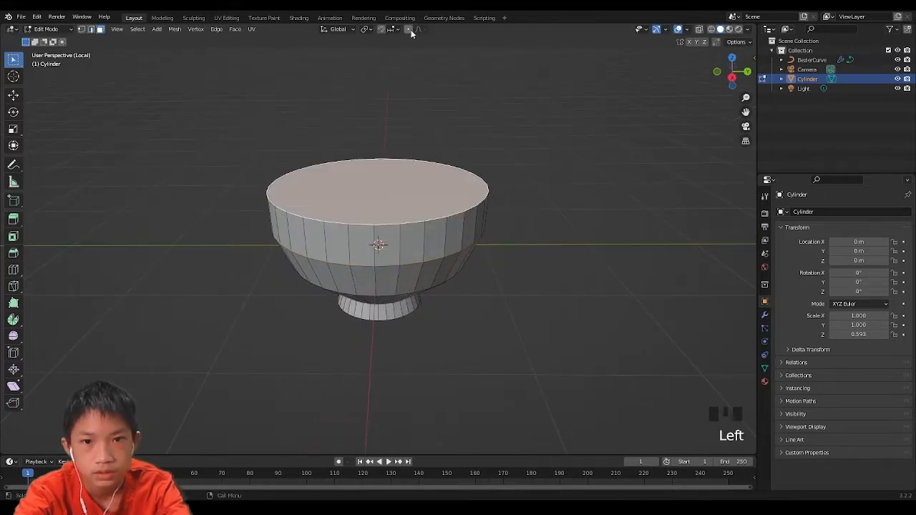
{"action": "left_click", "coordinate": [408, 30]}
{"action": "key", "text": "g"}
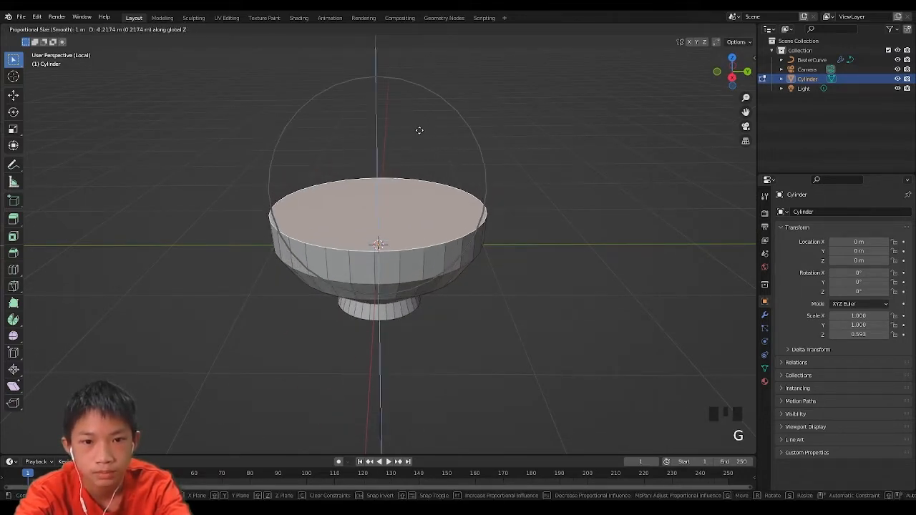
{"action": "left_click", "coordinate": [420, 130]}
- Add a centred loop cut above the foot, turn off proportional editing, and scale the loop to round the lower bowl
{"action": "middle_click_drag", "start_coordinate": [420, 130], "coordinate": [402, 194]}
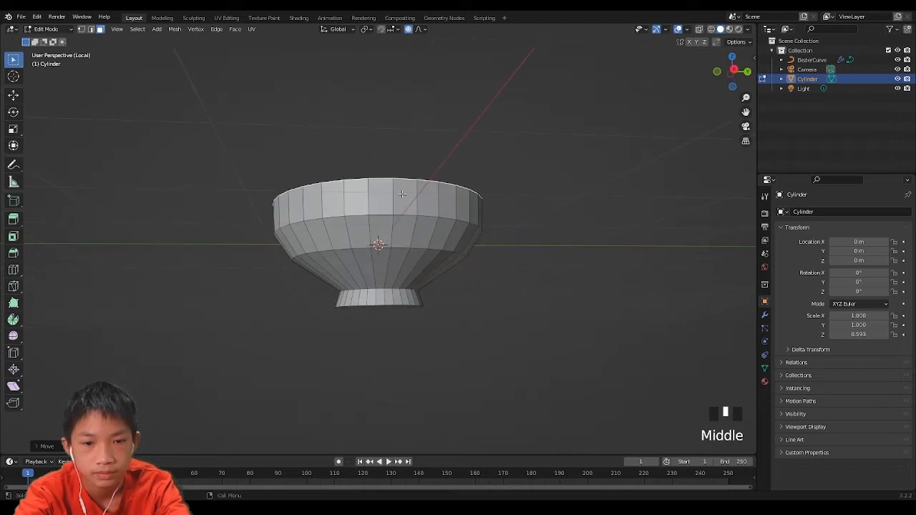
{"action": "key", "text": "ctrl+r"}
{"action": "left_click", "coordinate": [402, 259]}
{"action": "right_click", "coordinate": [408, 125]}
{"action": "left_click", "coordinate": [407, 29]}
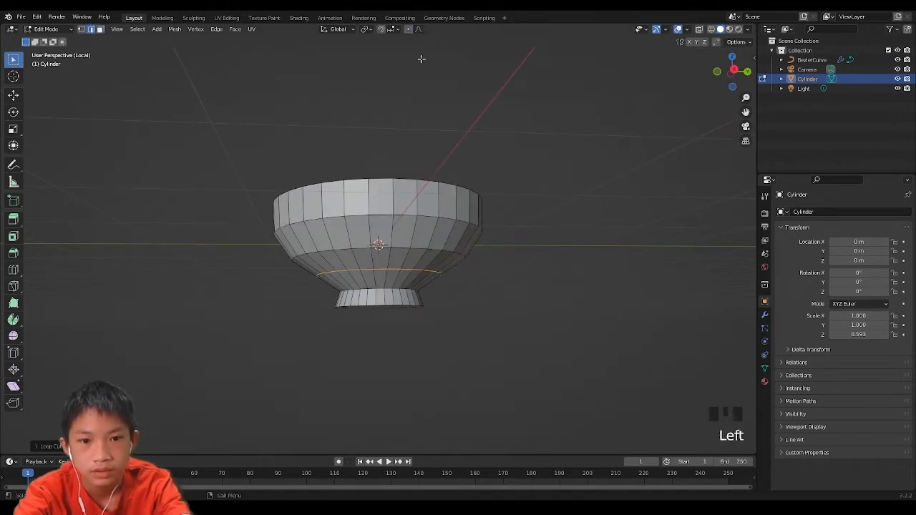
{"action": "key", "text": "s"}
{"action": "left_click", "coordinate": [535, 214]}
{"action": "key", "text": "Tab"}
- Inset the bowl's top face by about 0.07 m to form the rim
{"action": "middle_click_drag", "start_coordinate": [536, 208], "coordinate": [629, 263]}
{"action": "scroll", "coordinate": [493, 236], "scroll_direction": "down", "scroll_amount": 3}
{"action": "middle_click_drag", "start_coordinate": [492, 239], "coordinate": [453, 221]}
{"action": "key", "text": "Tab"}
{"action": "key", "text": "Tab"}
{"action": "key", "text": "Tab"}
{"action": "key", "text": "Tab"}
{"action": "key", "text": "3"}
{"action": "left_click", "coordinate": [422, 225]}
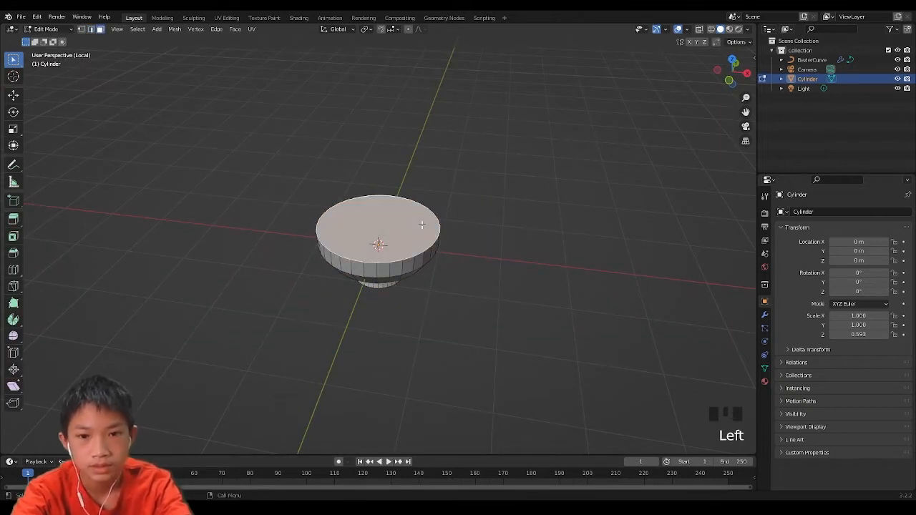
{"action": "key", "text": "i"}
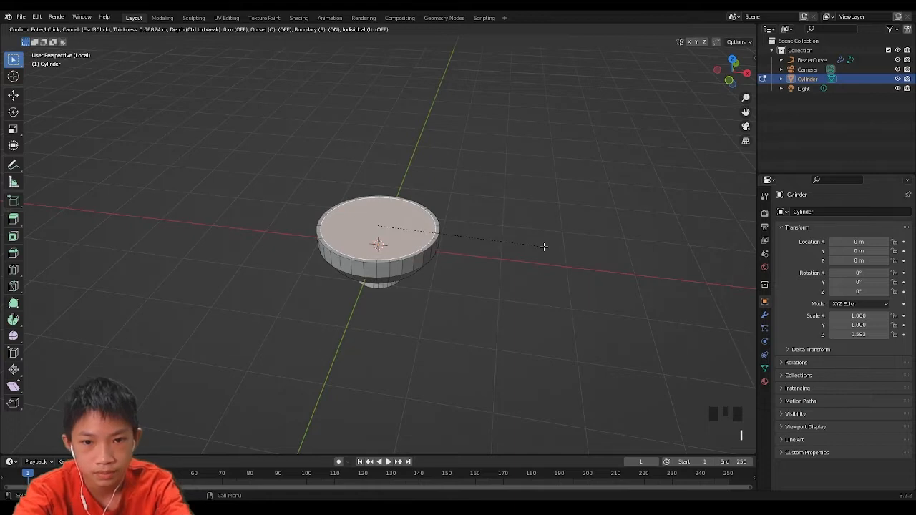
{"action": "left_click", "coordinate": [544, 248]}
- Extrude the inset top face about 0.2 m down into the bowl to start the hollow
{"action": "scroll", "coordinate": [544, 248], "scroll_direction": "up", "scroll_amount": 3}
{"action": "middle_click_drag", "start_coordinate": [461, 215], "coordinate": [461, 245], "text": "shift"}
{"action": "scroll", "coordinate": [462, 246], "scroll_direction": "up", "scroll_amount": 2}
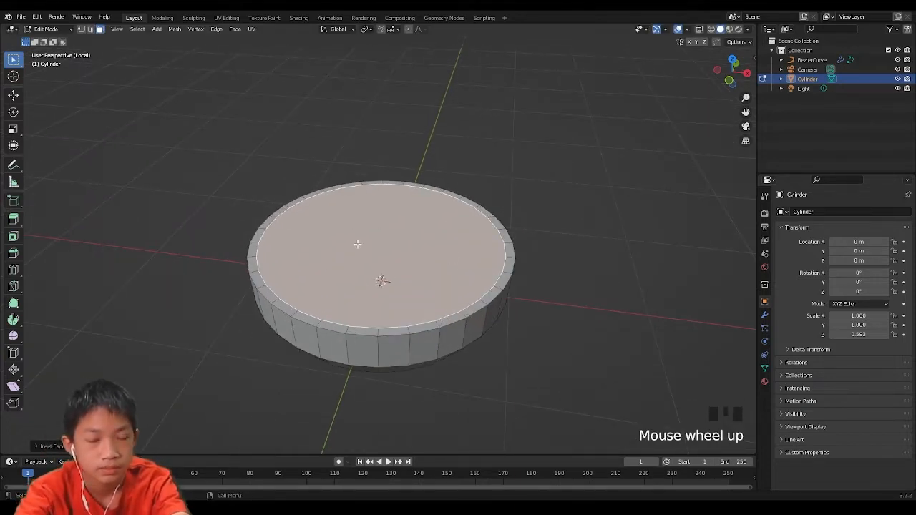
{"action": "middle_click_drag", "start_coordinate": [324, 344], "coordinate": [341, 326]}
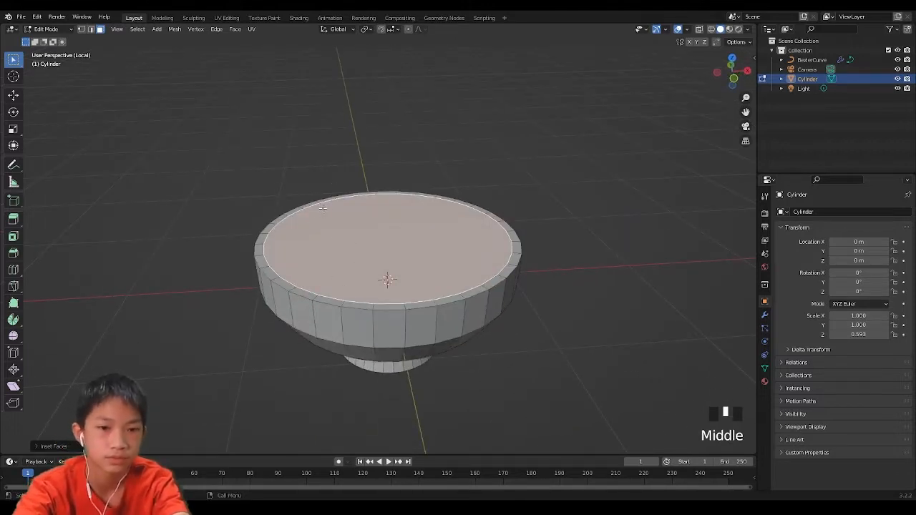
{"action": "key", "text": "e"}
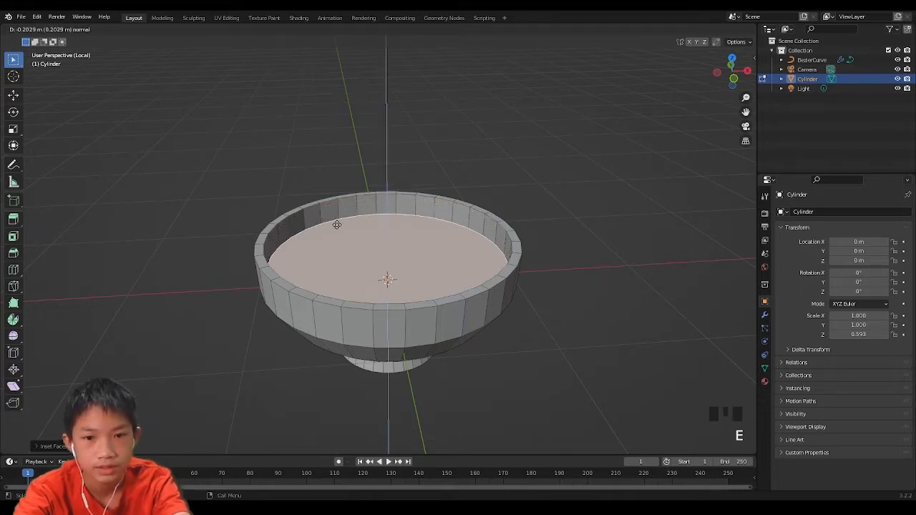
{"action": "left_click", "coordinate": [337, 229]}
- Extrude the inner floor face down about another 0.22 m, scale it inward, and fine-tune its height and size
{"action": "key", "text": "e"}
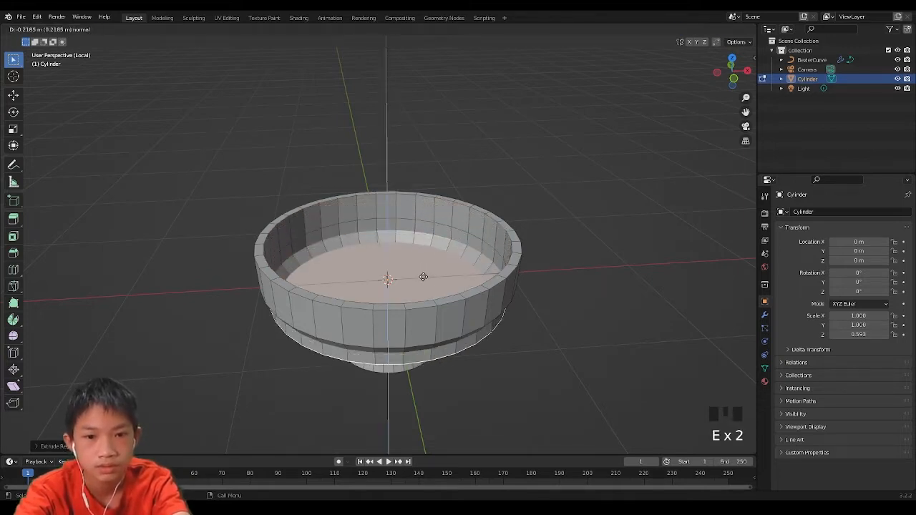
{"action": "left_click", "coordinate": [425, 284]}
{"action": "key", "text": "s"}
{"action": "left_click", "coordinate": [497, 312]}
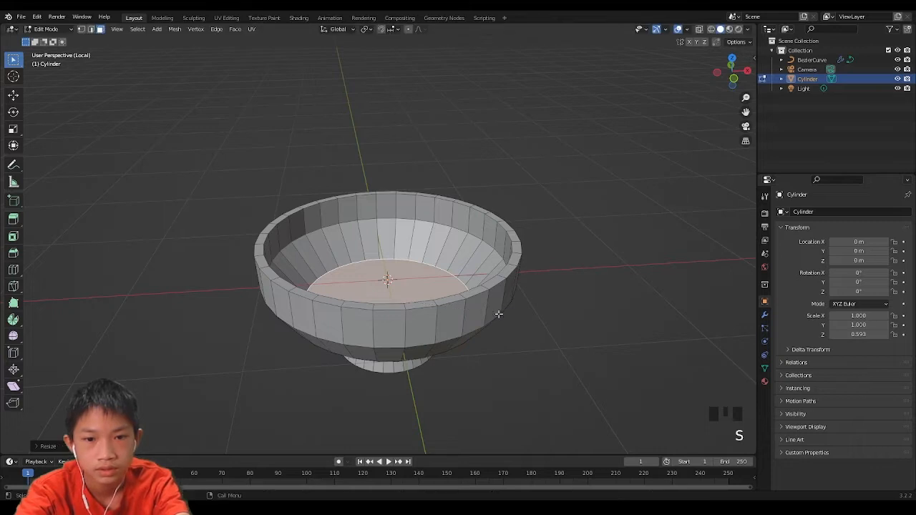
{"action": "key", "text": "g"}
{"action": "key", "text": "z"}
{"action": "left_click", "coordinate": [499, 312]}
{"action": "key", "text": "s"}
{"action": "left_click", "coordinate": [504, 315]}
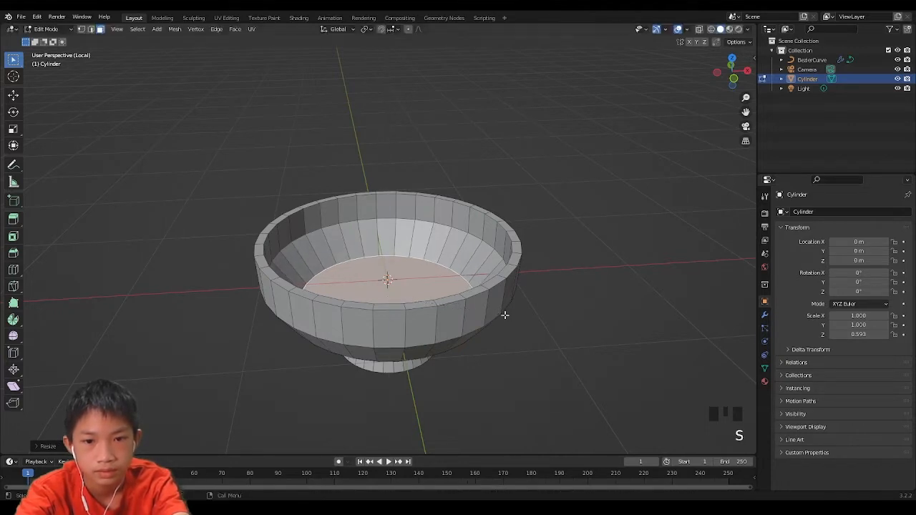
- Extrude the inner floor down once more, scale it smaller to round the hollow, and return to Object Mode
{"action": "key", "text": "e"}
{"action": "left_click", "coordinate": [502, 339]}
{"action": "key", "text": "s"}
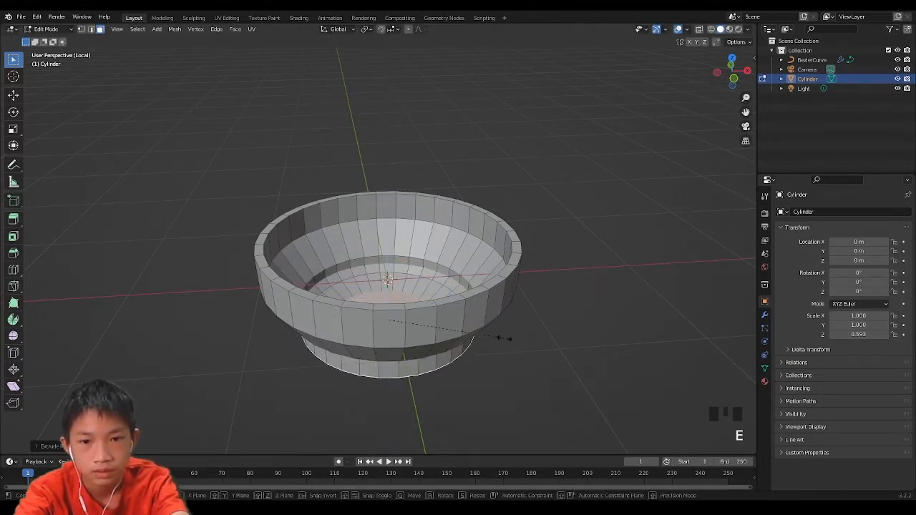
{"action": "left_click", "coordinate": [455, 331]}
{"action": "key", "text": "Tab"}
- Add a Subdivision Surface modifier to the bowl
{"action": "middle_click_drag", "start_coordinate": [457, 331], "coordinate": [551, 329]}
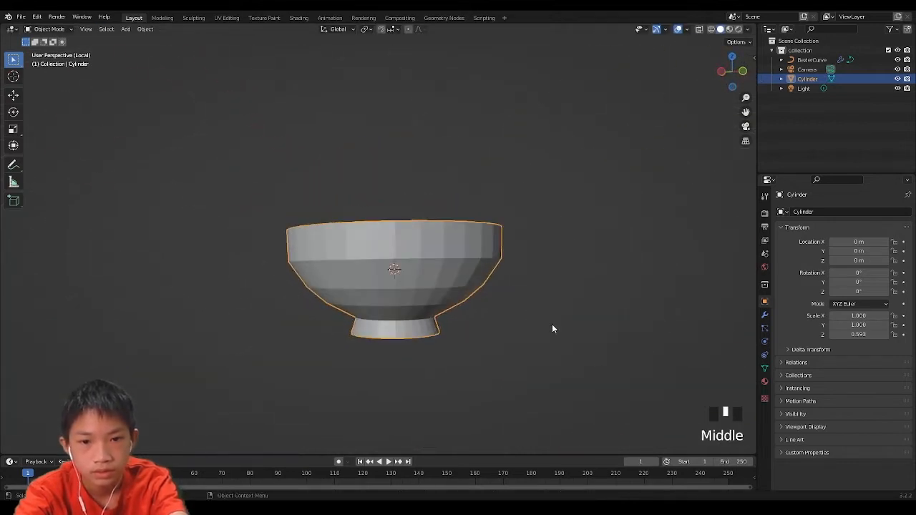
{"action": "left_click", "coordinate": [764, 317]}
{"action": "left_click", "coordinate": [807, 212]}
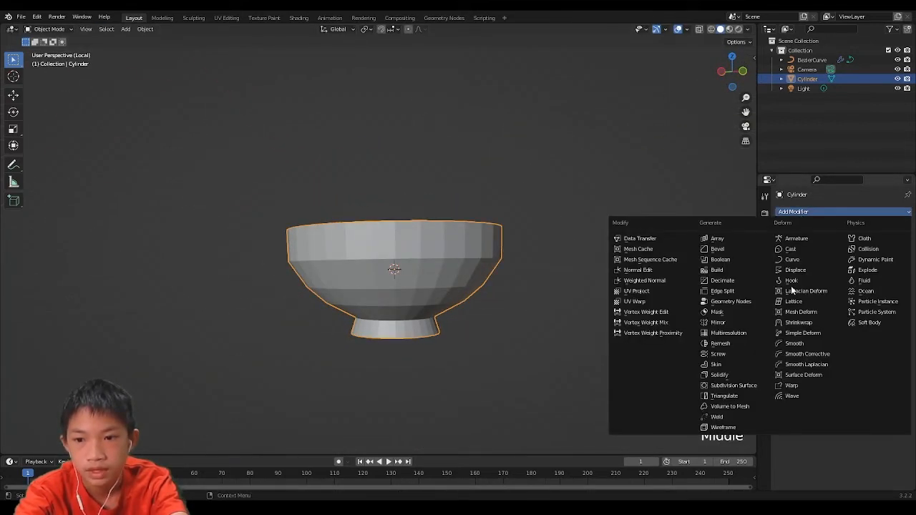
{"action": "left_click", "coordinate": [754, 387]}
- Add a loop cut around the foot and slide it close to the bottom edge to sharpen it
{"action": "key", "text": "Tab"}
{"action": "middle_click_drag", "start_coordinate": [530, 311], "coordinate": [438, 301]}
{"action": "key", "text": "ctrl+r"}
{"action": "left_click", "coordinate": [422, 318]}
{"action": "left_click", "coordinate": [424, 323]}
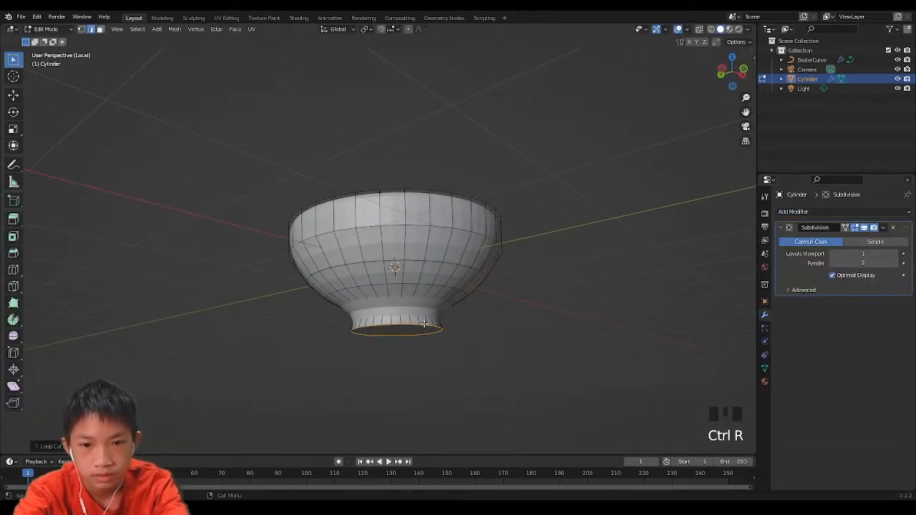
- Add a loop cut around the bowl's rim and slide it close to the outer edge
{"action": "key", "text": "ctrl+r"}
{"action": "middle_click_drag", "start_coordinate": [422, 308], "coordinate": [422, 337]}
{"action": "key", "text": "ctrl+r"}
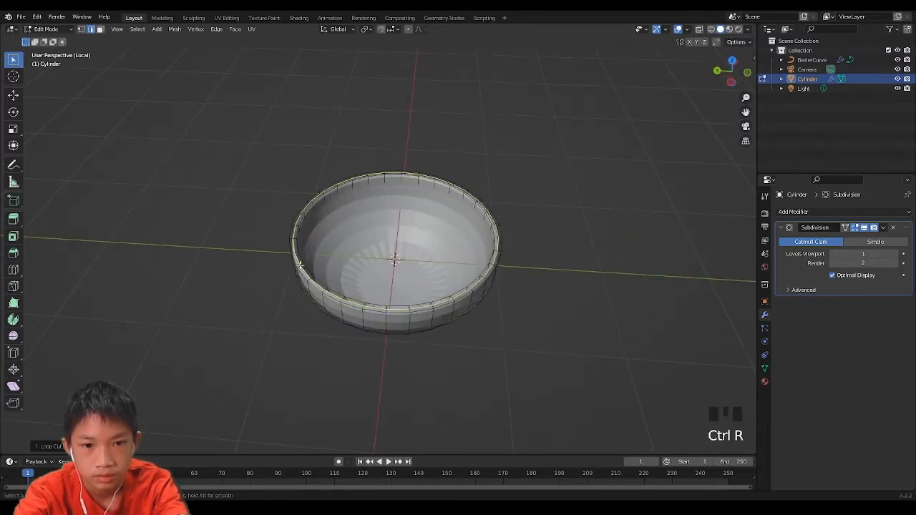
{"action": "left_click", "coordinate": [300, 265]}
{"action": "left_click", "coordinate": [293, 259]}
{"action": "key", "text": "ctrl+r"}
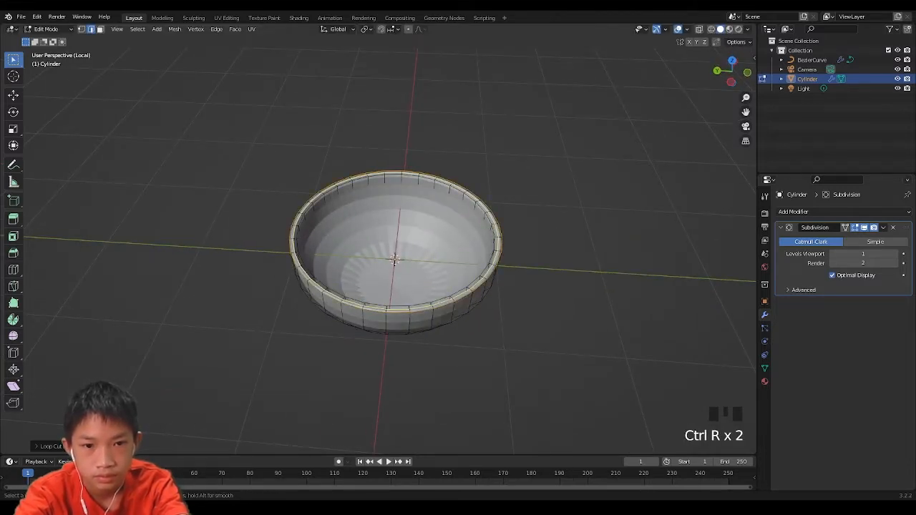
- Return to Object Mode and shade the bowl smooth
{"action": "key", "text": "Tab"}
{"action": "middle_click_drag", "start_coordinate": [364, 241], "coordinate": [439, 326]}
{"action": "right_click", "coordinate": [389, 190]}
{"action": "scroll", "coordinate": [429, 219], "scroll_direction": "down", "scroll_amount": 2}
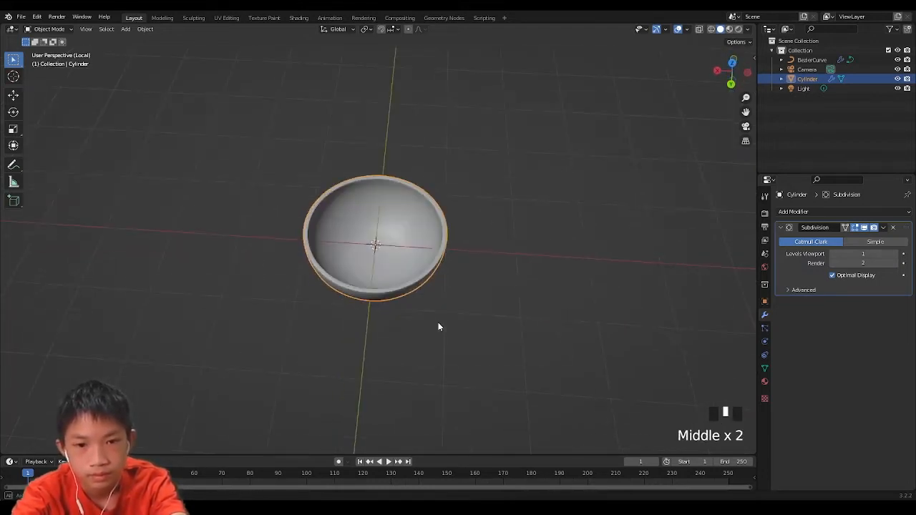
- Select the bowl's inner floor face with X-ray on, turn X-ray off, and inset the face by about 0.06 m
{"action": "key", "text": "Tab"}
{"action": "scroll", "coordinate": [405, 278], "scroll_direction": "up", "scroll_amount": 4}
{"action": "key", "text": "3"}
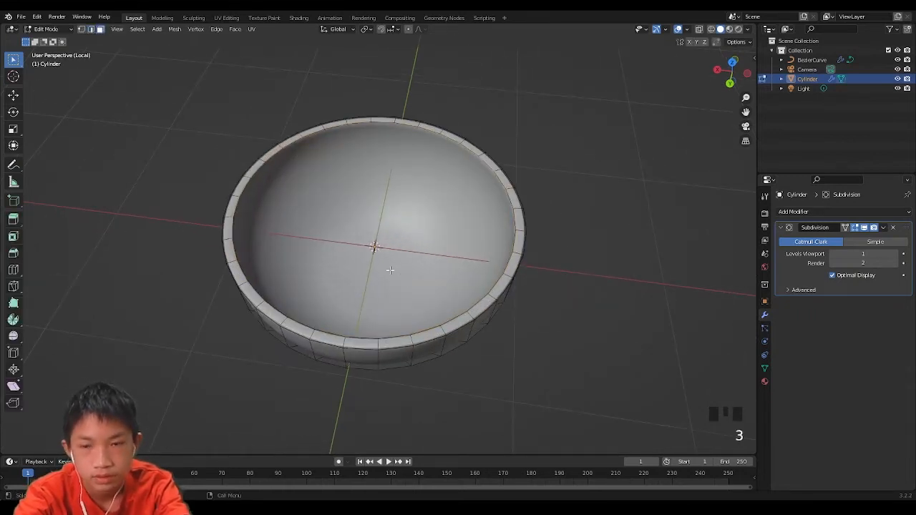
{"action": "left_click", "coordinate": [699, 29]}
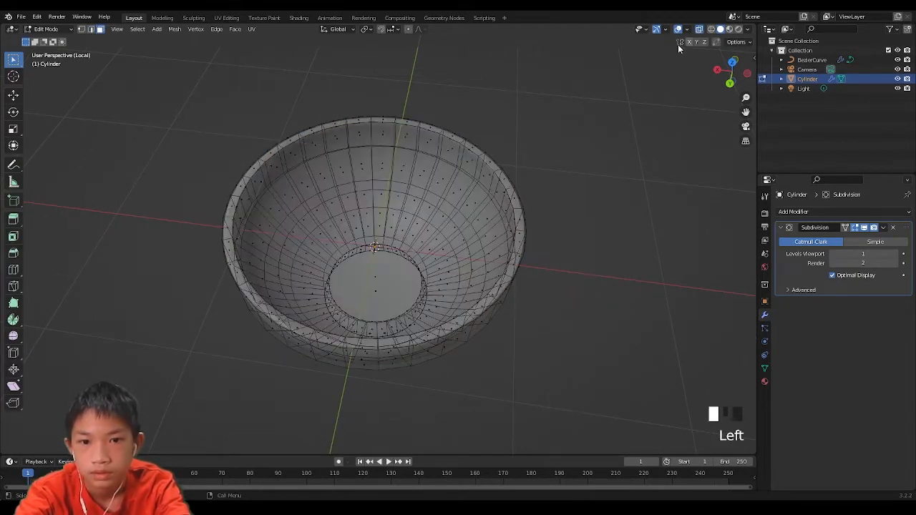
{"action": "left_click", "coordinate": [379, 271]}
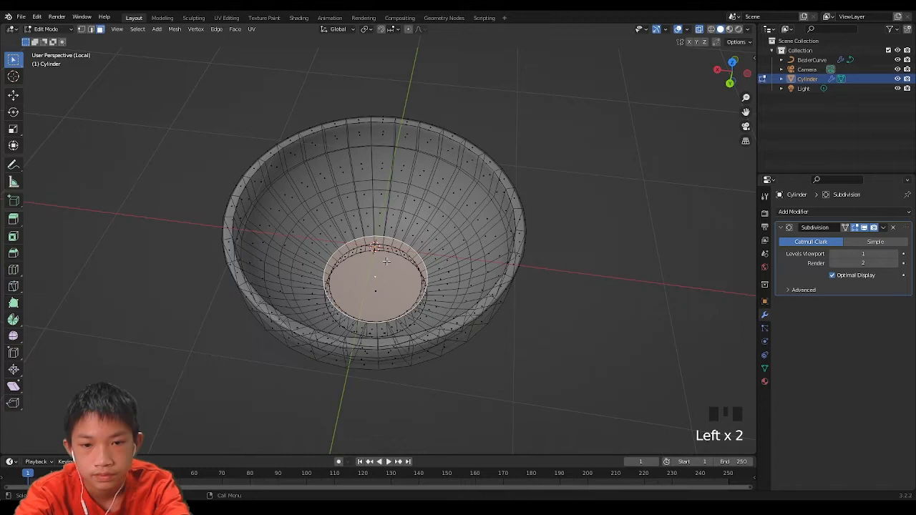
{"action": "left_click", "coordinate": [699, 30]}
{"action": "key", "text": "i"}
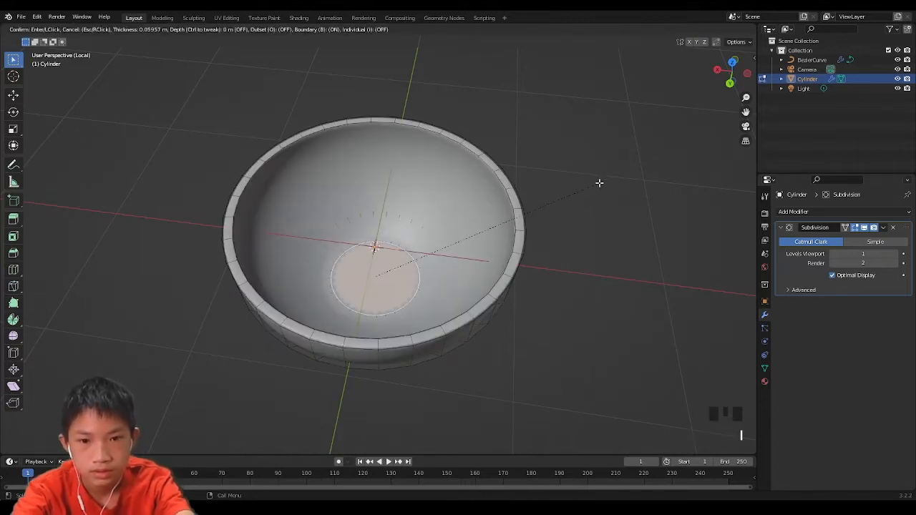
{"action": "left_click", "coordinate": [603, 183]}
{"action": "key", "text": "Tab"}
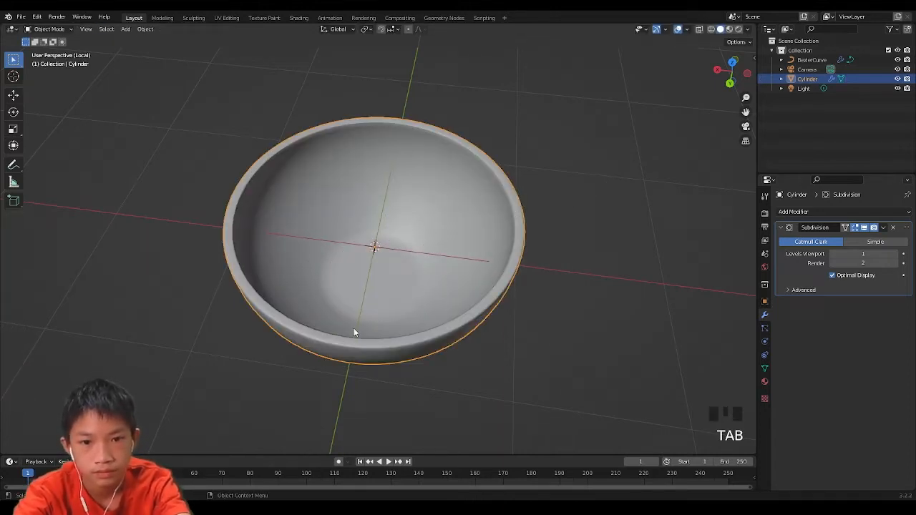
- Inset the underside face of the foot slightly and return to Object Mode
{"action": "middle_click_drag", "start_coordinate": [354, 331], "coordinate": [374, 296]}
{"action": "key", "text": "Tab"}
{"action": "left_click", "coordinate": [366, 299]}
{"action": "key", "text": "i"}
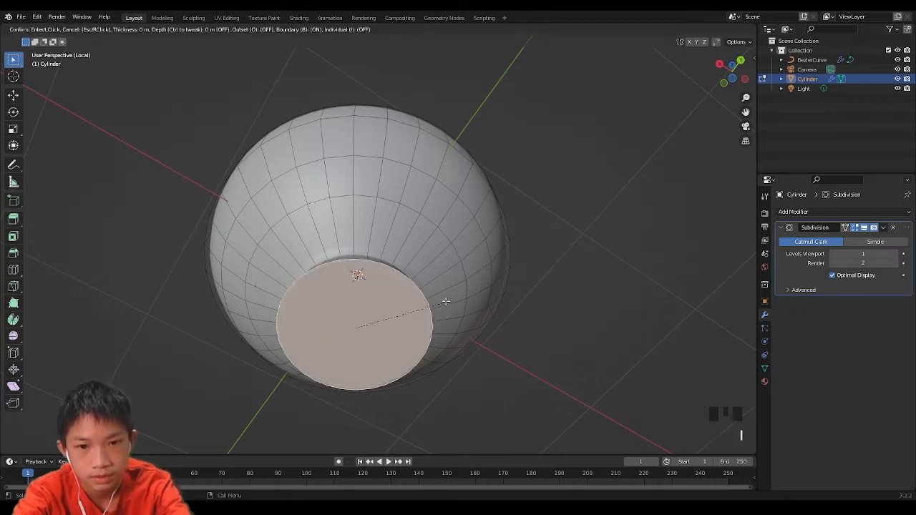
{"action": "left_click", "coordinate": [443, 302]}
{"action": "key", "text": "Tab"}
{"action": "middle_click_drag", "start_coordinate": [443, 302], "coordinate": [527, 428]}
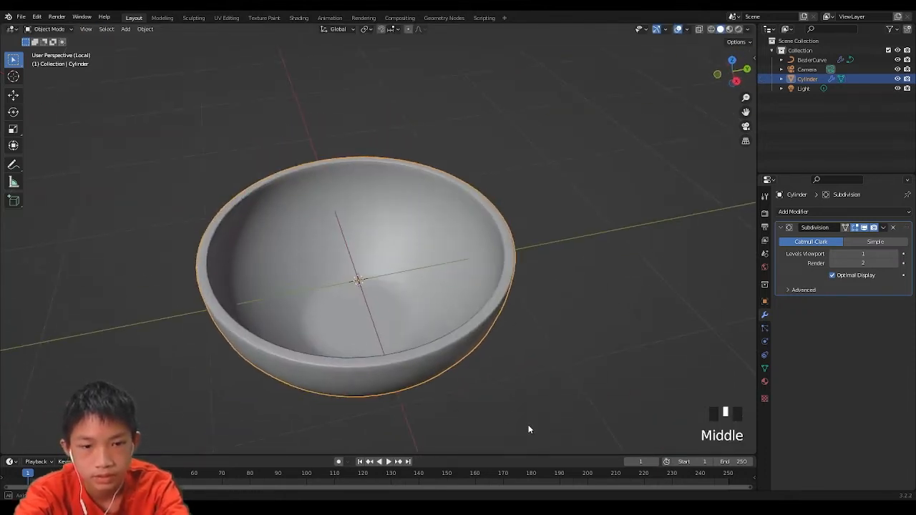
{"action": "scroll", "coordinate": [507, 377], "scroll_direction": "down", "scroll_amount": 3}
{"action": "middle_click_drag", "start_coordinate": [506, 371], "coordinate": [416, 279]}
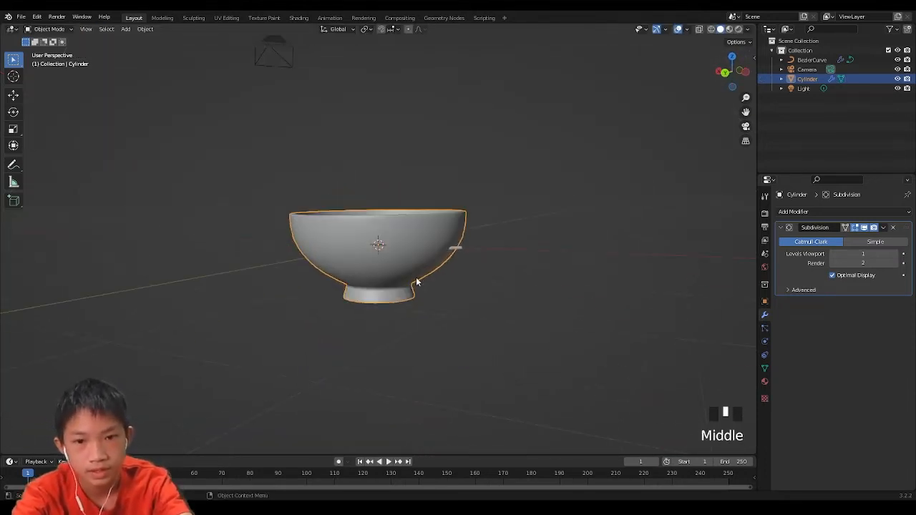
{"action": "key", "text": "g"}
{"action": "key", "text": "z"}
{"action": "right_click", "coordinate": [417, 250]}
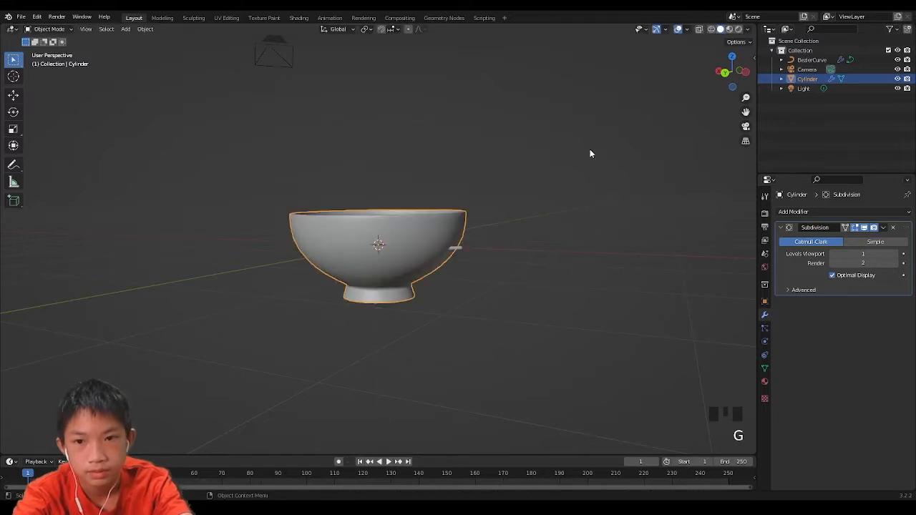
- In the back view, move the bowl up along Z until its foot rests on the ground line
{"action": "left_click", "coordinate": [726, 74]}
{"action": "key", "text": "g"}
{"action": "key", "text": "z"}
{"action": "left_click", "coordinate": [467, 158]}
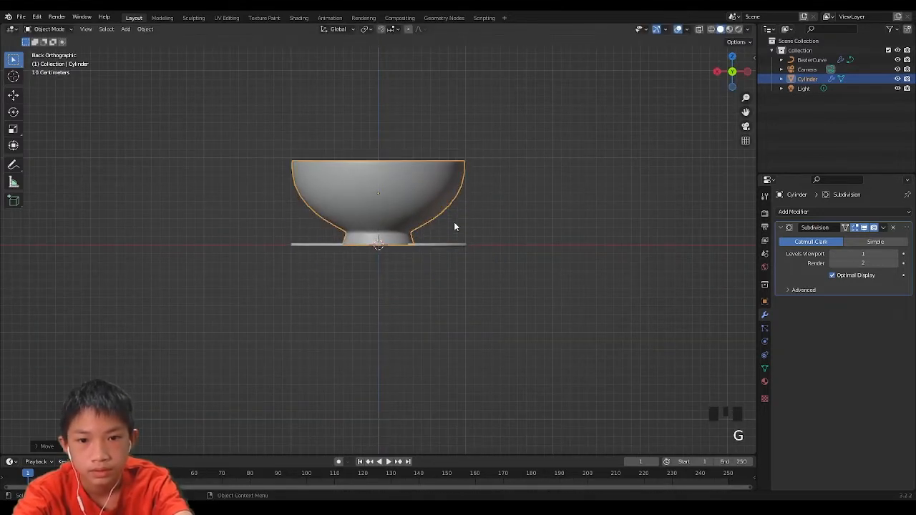
- Select the Bezier curve and move it up along Z to just above the bowl's rim
{"action": "left_click", "coordinate": [453, 245]}
{"action": "key", "text": "g"}
{"action": "key", "text": "z"}
{"action": "left_click", "coordinate": [431, 153]}
{"action": "middle_click_drag", "start_coordinate": [431, 153], "coordinate": [476, 231]}
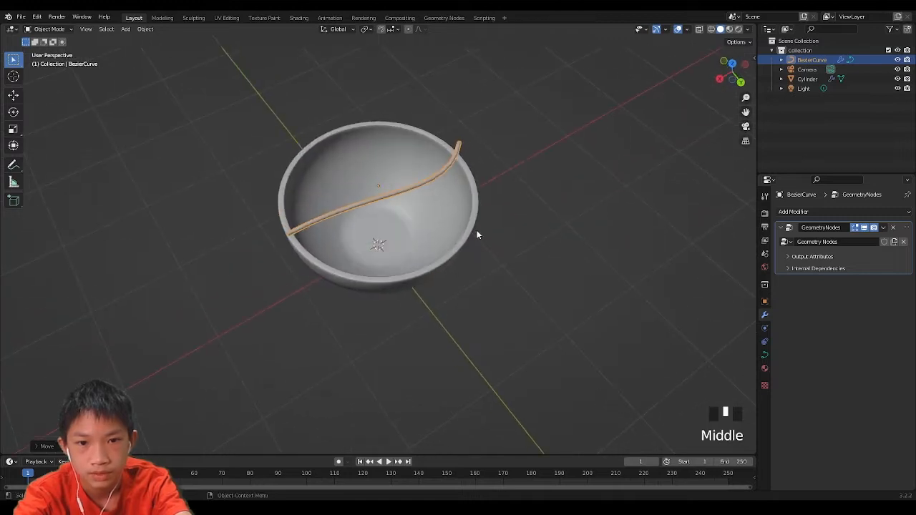
- Delete all vertices of the Bezier curve in Edit Mode, keeping the curve object
{"action": "key", "text": "s"}
{"action": "left_click", "coordinate": [499, 171]}
{"action": "key", "text": "Tab"}
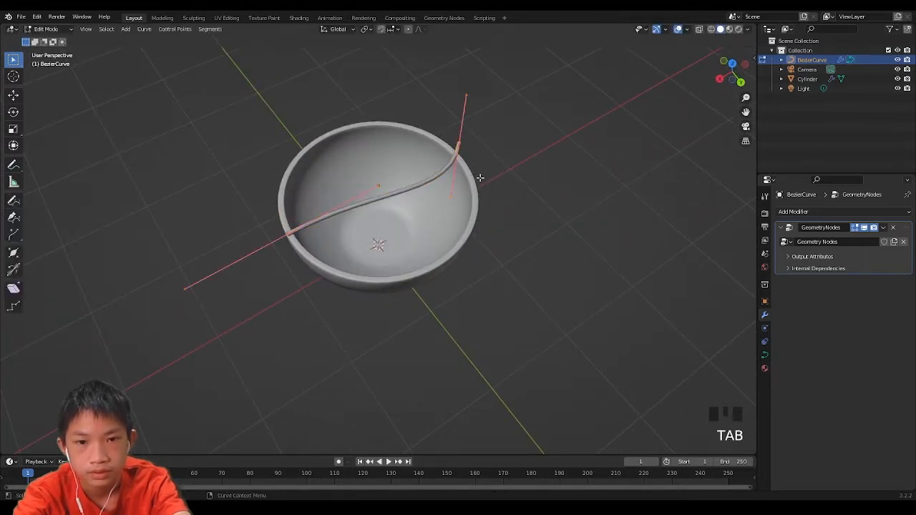
{"action": "key", "text": "x"}
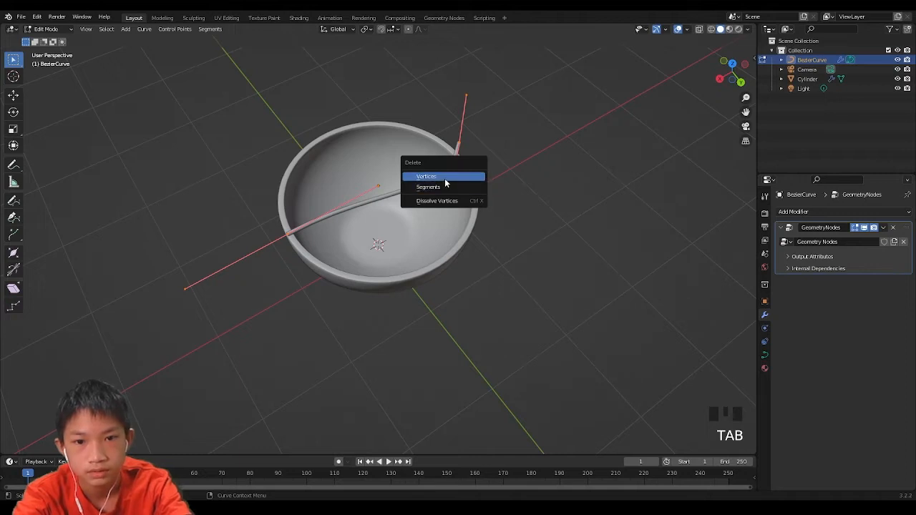
{"action": "left_click", "coordinate": [445, 178]}
- Switch the viewport to Material Preview shading and back to Solid shading
{"action": "key", "text": "z"}
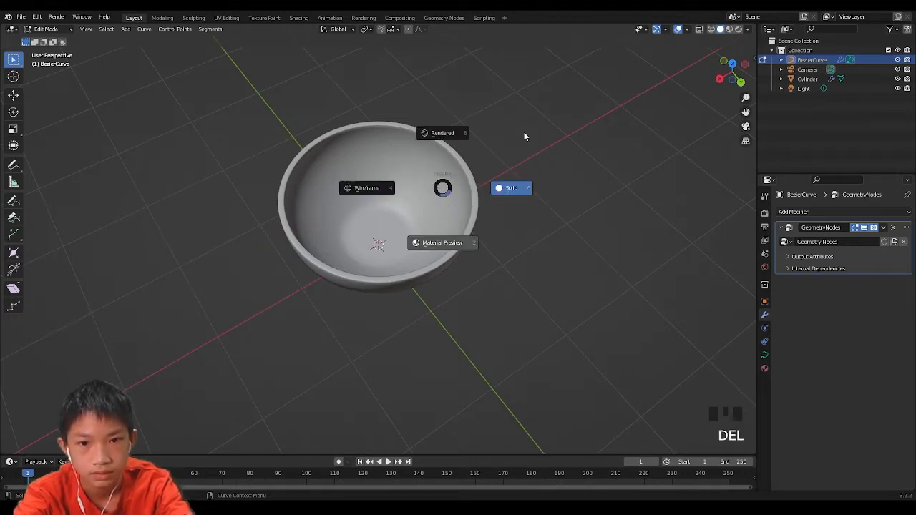
{"action": "right_click", "coordinate": [332, 133]}
{"action": "right_click", "coordinate": [417, 160]}
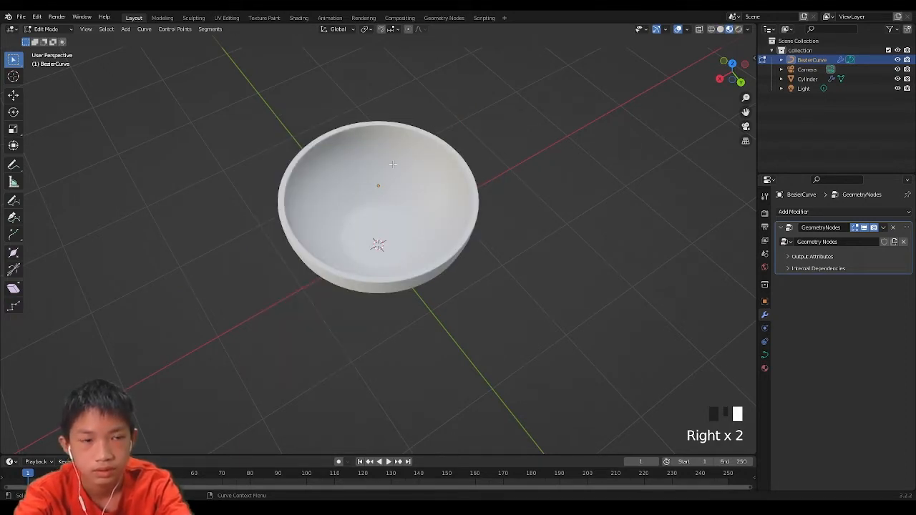
{"action": "left_click", "coordinate": [721, 29]}
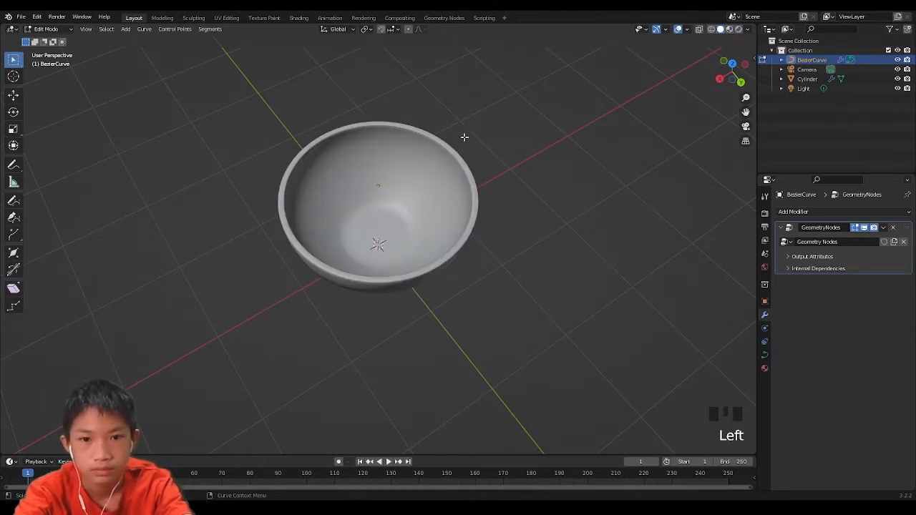
{"action": "key", "text": "z"}
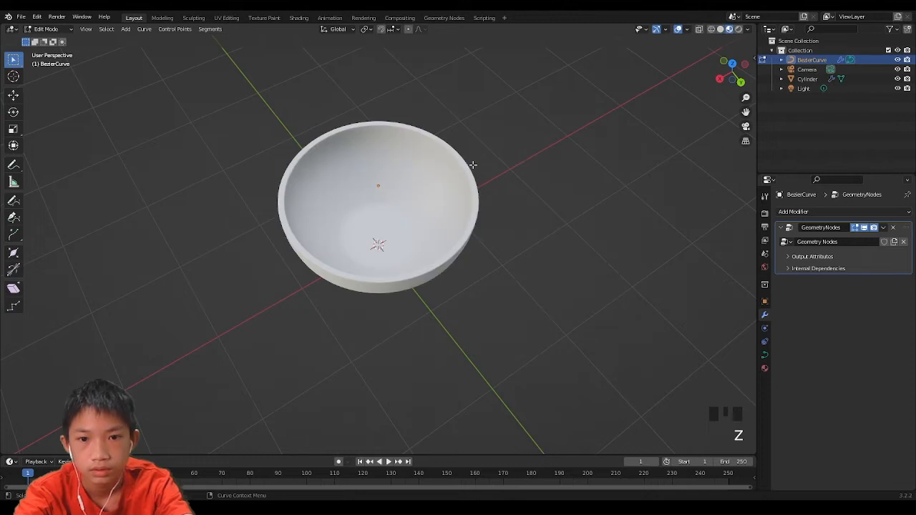
{"action": "left_click", "coordinate": [721, 30]}
{"action": "middle_click_drag", "start_coordinate": [400, 172], "coordinate": [443, 188]}
{"action": "scroll", "coordinate": [382, 182], "scroll_direction": "up", "scroll_amount": 2}
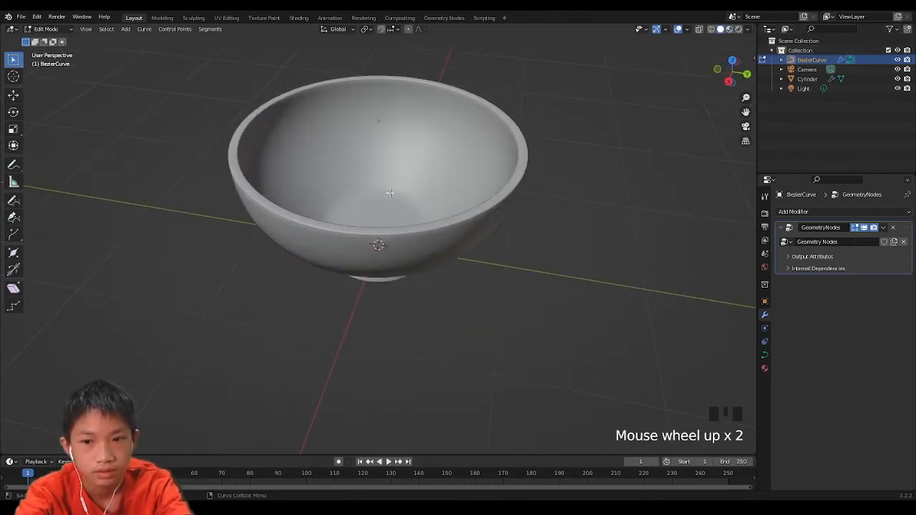
{"action": "key", "text": "Tab"}
{"action": "key", "text": "Tab"}
{"action": "key", "text": "Tab"}
{"action": "key", "text": "Tab"}
{"action": "middle_click_drag", "start_coordinate": [390, 192], "coordinate": [370, 259], "text": "shift"}
{"action": "key", "text": "Tab"}
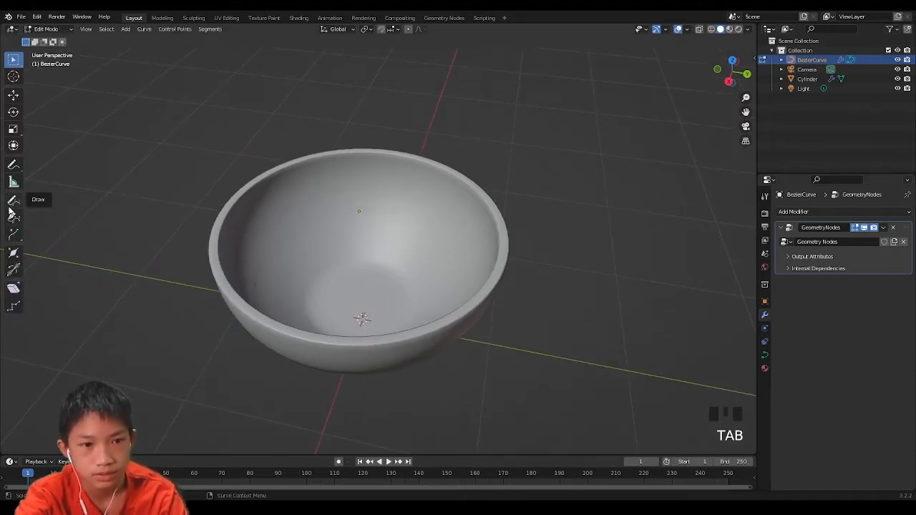
- In the right view with X-ray on, draw a wavy Bezier strand just above the bowl's rim with the curve Draw tool
{"action": "left_click", "coordinate": [12, 200]}
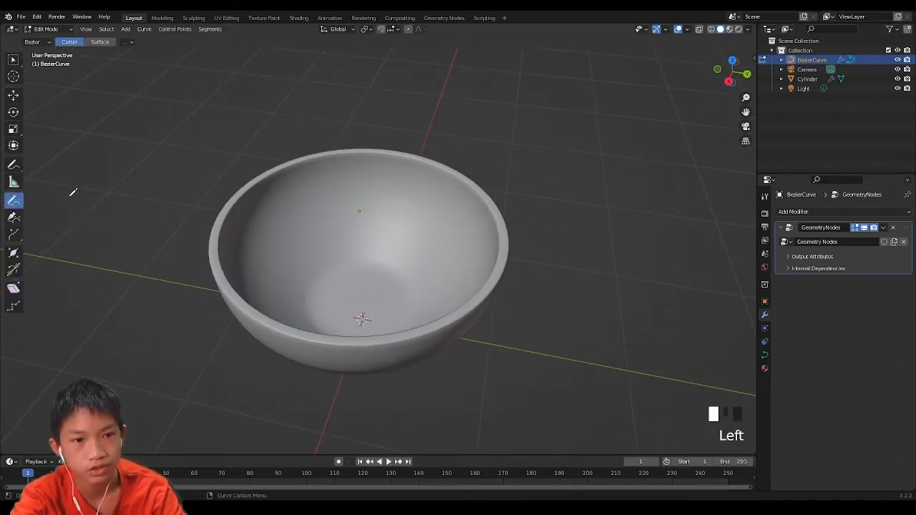
{"action": "left_click", "coordinate": [730, 82]}
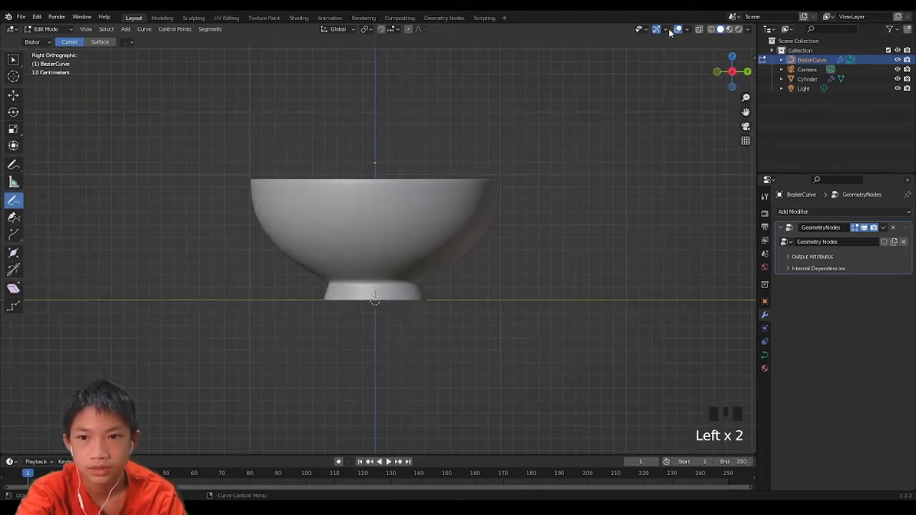
{"action": "left_click", "coordinate": [699, 29]}
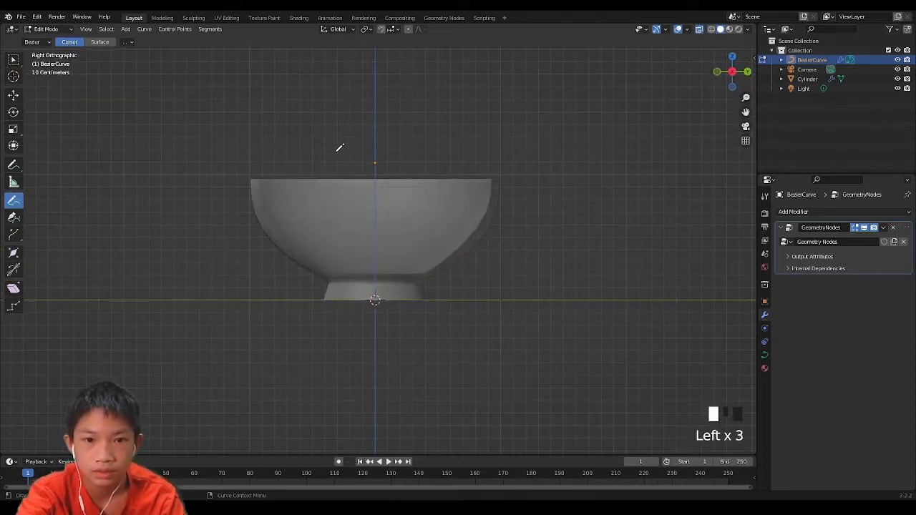
{"action": "left_click_drag", "start_coordinate": [432, 156], "coordinate": [433, 154]}
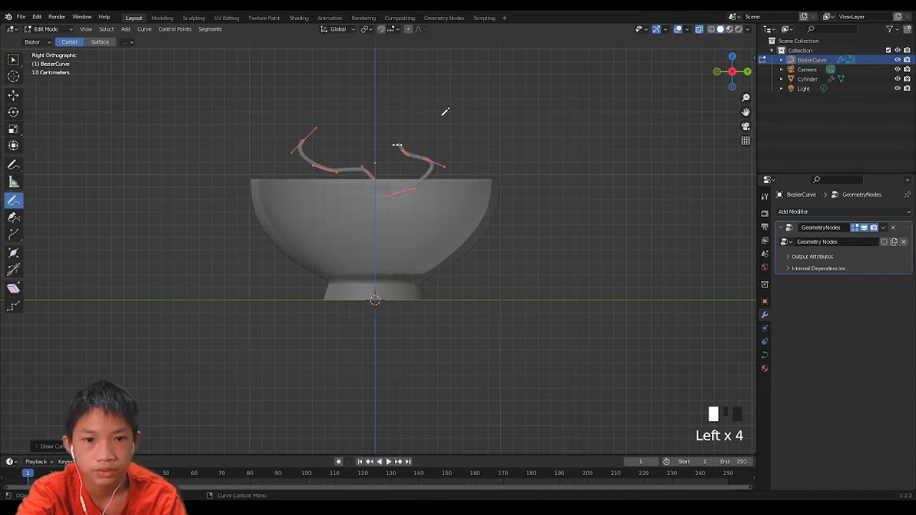
- Return to Object Mode and move the curve object down along global Z into the bowl
{"action": "mouse_move", "coordinate": [443, 112]}
{"action": "middle_mouse_down"}
{"action": "mouse_move", "coordinate": [500, 157]}
{"action": "mouse_move", "coordinate": [532, 204]}
{"action": "middle_mouse_up"}
{"action": "key", "text": "Tab"}
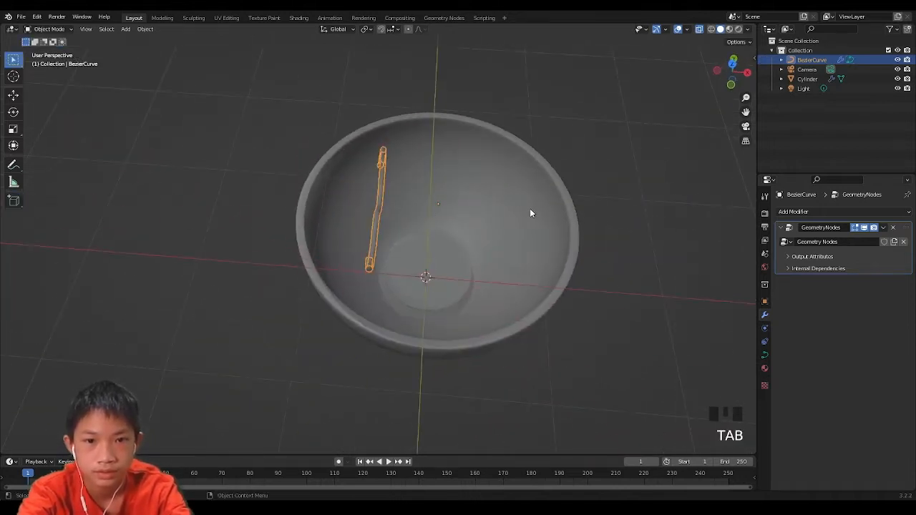
{"action": "key", "text": "g"}
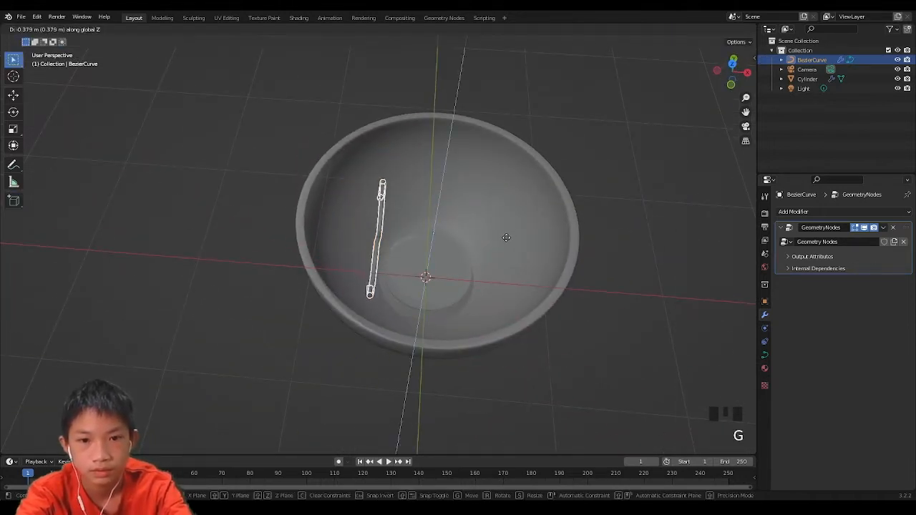
{"action": "left_click", "coordinate": [692, 131]}
- From the right view in Edit Mode, draw more winding strands within the bowl's interior
{"action": "left_click", "coordinate": [744, 75]}
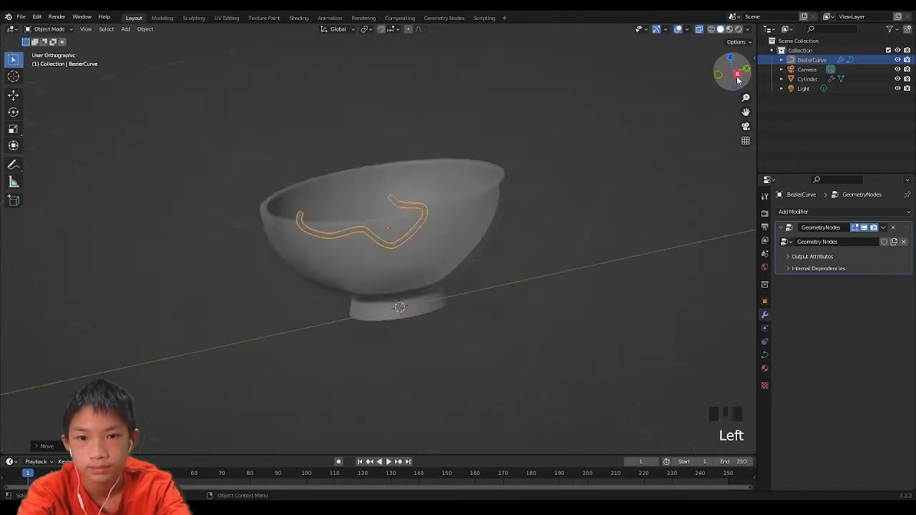
{"action": "key", "text": "Tab"}
{"action": "scroll", "coordinate": [365, 204], "scroll_direction": "up", "scroll_amount": 3}
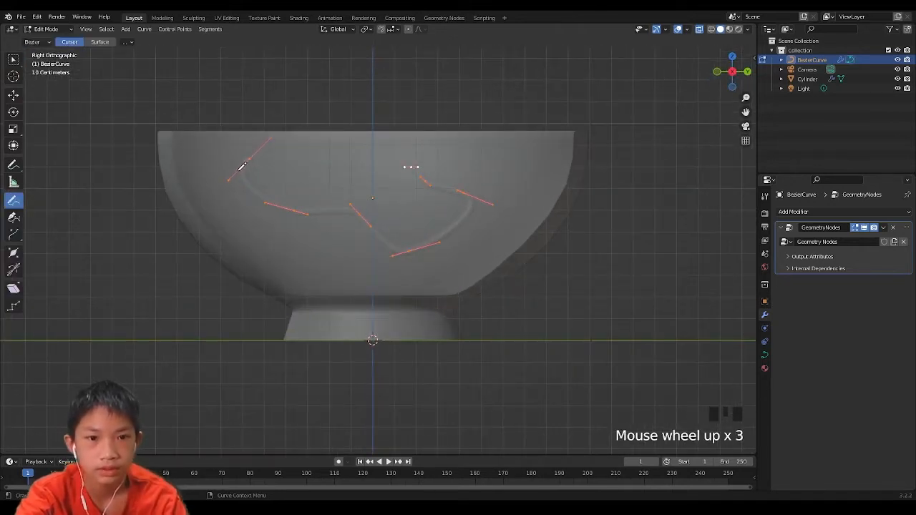
{"action": "mouse_move", "coordinate": [223, 162]}
{"action": "left_mouse_down"}
{"action": "mouse_move", "coordinate": [212, 184]}
{"action": "mouse_move", "coordinate": [304, 257]}
{"action": "left_mouse_up"}
{"action": "mouse_move", "coordinate": [389, 265]}
{"action": "left_mouse_down"}
{"action": "mouse_move", "coordinate": [511, 182]}
{"action": "mouse_move", "coordinate": [363, 184]}
{"action": "mouse_move", "coordinate": [358, 236]}
{"action": "mouse_move", "coordinate": [315, 159]}
{"action": "left_mouse_up"}
- From the front view, draw several long, looping strands across the width of the bowl's interior
{"action": "middle_click_drag", "start_coordinate": [320, 157], "coordinate": [429, 199]}
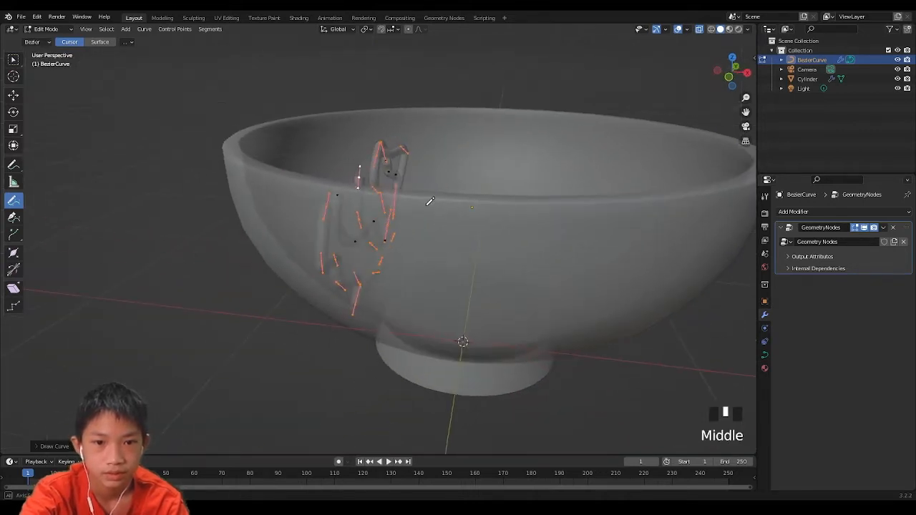
{"action": "left_click", "coordinate": [729, 84]}
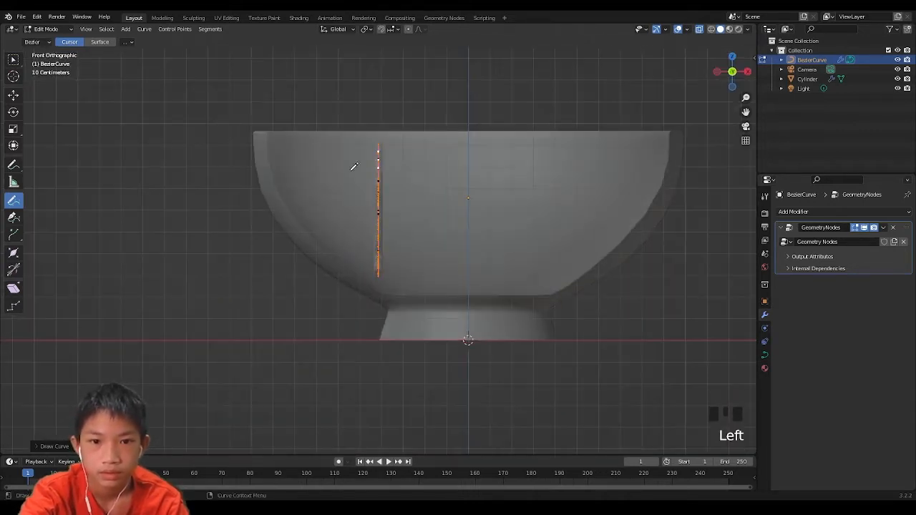
{"action": "left_click_drag", "start_coordinate": [327, 159], "coordinate": [350, 201]}
{"action": "mouse_move", "coordinate": [425, 261]}
{"action": "left_mouse_down"}
{"action": "mouse_move", "coordinate": [558, 215]}
{"action": "mouse_move", "coordinate": [543, 252]}
{"action": "left_mouse_up"}
{"action": "mouse_move", "coordinate": [470, 265]}
{"action": "left_mouse_down"}
{"action": "mouse_move", "coordinate": [423, 252]}
{"action": "mouse_move", "coordinate": [474, 183]}
{"action": "left_mouse_up"}
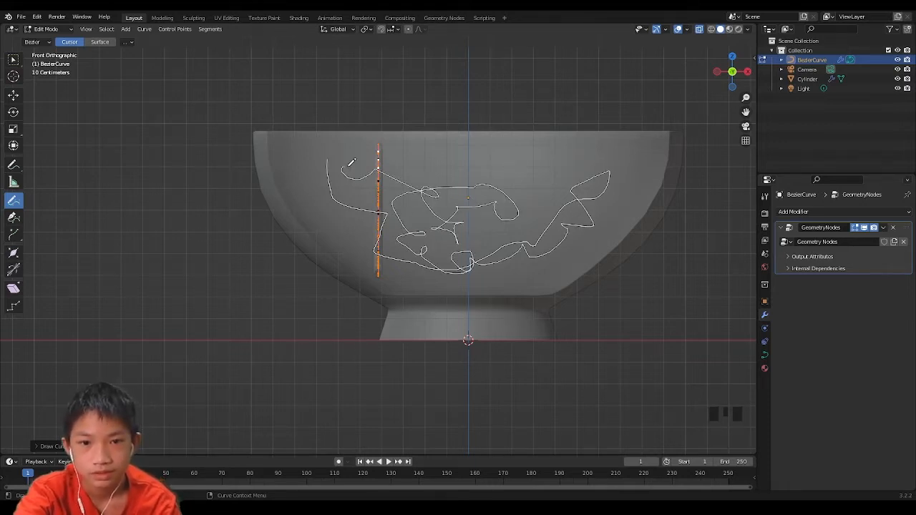
{"action": "left_click_drag", "start_coordinate": [352, 163], "coordinate": [350, 166]}
{"action": "left_click_drag", "start_coordinate": [452, 188], "coordinate": [475, 213]}
- From tilted overhead angles, draw additional curled strands around the middle and side of the bowl's interior
{"action": "middle_click_drag", "start_coordinate": [489, 216], "coordinate": [516, 249]}
{"action": "left_click_drag", "start_coordinate": [478, 195], "coordinate": [444, 208]}
{"action": "middle_click_drag", "start_coordinate": [444, 209], "coordinate": [472, 239]}
{"action": "left_click_drag", "start_coordinate": [429, 225], "coordinate": [444, 256]}
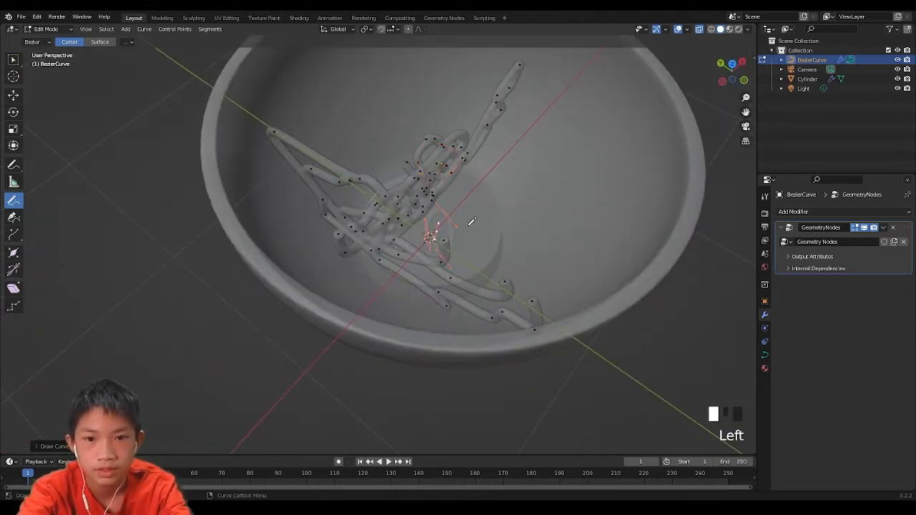
{"action": "mouse_move", "coordinate": [478, 203]}
{"action": "left_mouse_down"}
{"action": "mouse_move", "coordinate": [415, 130]}
{"action": "mouse_move", "coordinate": [430, 225]}
{"action": "left_mouse_up"}
{"action": "left_click_drag", "start_coordinate": [336, 233], "coordinate": [284, 208]}
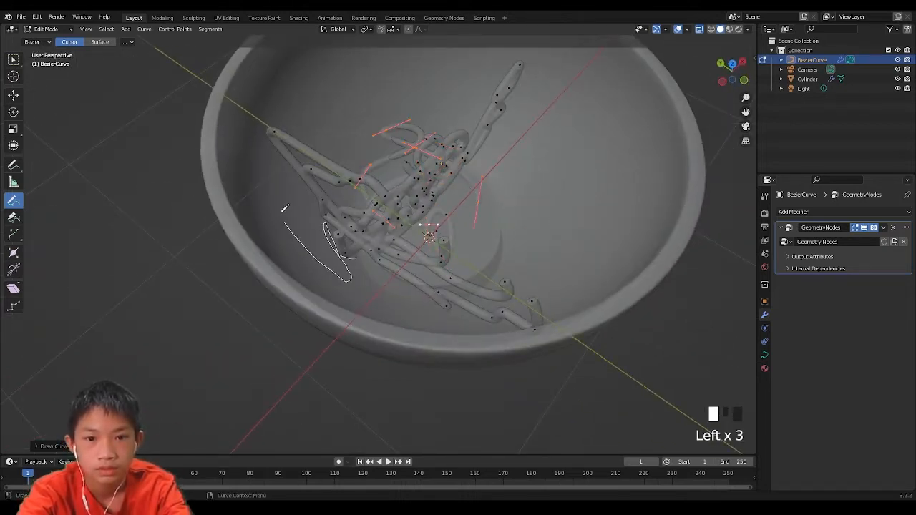
{"action": "left_click_drag", "start_coordinate": [363, 279], "coordinate": [432, 294]}
- Raise the newly drawn strand that sticks out beneath the bowl so it sits inside
{"action": "middle_click_drag", "start_coordinate": [432, 295], "coordinate": [455, 229]}
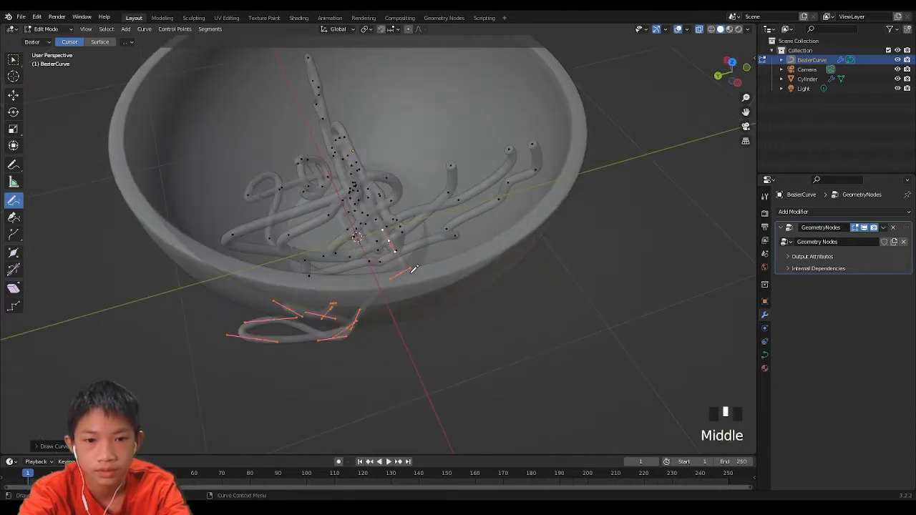
{"action": "key", "text": "g"}
{"action": "left_click", "coordinate": [404, 145]}
{"action": "mouse_move", "coordinate": [403, 145]}
{"action": "middle_mouse_down"}
{"action": "mouse_move", "coordinate": [446, 153]}
{"action": "mouse_move", "coordinate": [465, 188]}
{"action": "middle_mouse_up"}
- Draw another short strand low in the bowl and move it up along Z
{"action": "mouse_move", "coordinate": [223, 262]}
{"action": "left_mouse_down"}
{"action": "mouse_move", "coordinate": [242, 262]}
{"action": "mouse_move", "coordinate": [310, 317]}
{"action": "left_mouse_up"}
{"action": "middle_click_drag", "start_coordinate": [311, 317], "coordinate": [336, 247]}
{"action": "scroll", "coordinate": [275, 380], "scroll_direction": "down", "scroll_amount": 2}
{"action": "middle_click_drag", "start_coordinate": [246, 364], "coordinate": [247, 364]}
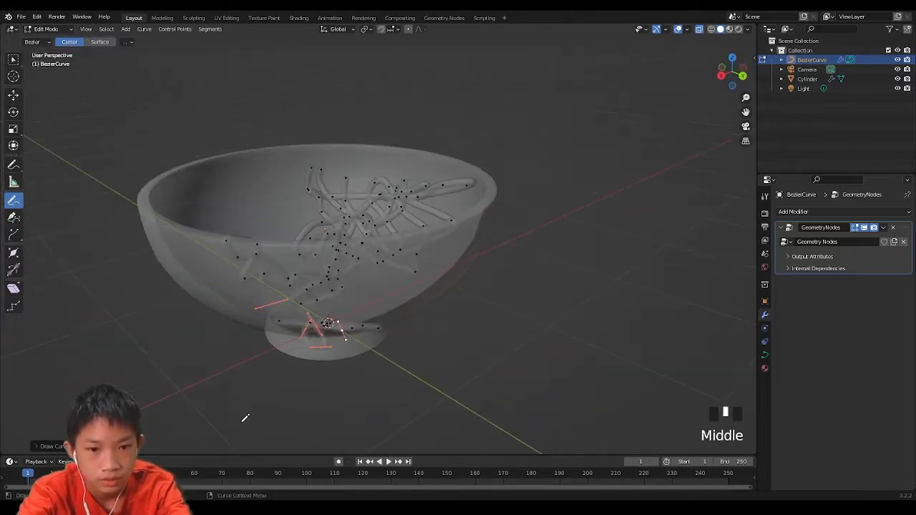
{"action": "key", "text": "g"}
{"action": "key", "text": "z"}
{"action": "left_click", "coordinate": [256, 281]}
- Draw a looping strand over the bowl's centre from above and shift it along Z among the other strands
{"action": "mouse_move", "coordinate": [256, 281]}
{"action": "middle_mouse_down"}
{"action": "mouse_move", "coordinate": [312, 341]}
{"action": "mouse_move", "coordinate": [322, 370]}
{"action": "middle_mouse_up"}
{"action": "mouse_move", "coordinate": [323, 371]}
{"action": "left_mouse_down"}
{"action": "mouse_move", "coordinate": [318, 304]}
{"action": "mouse_move", "coordinate": [392, 277]}
{"action": "mouse_move", "coordinate": [361, 304]}
{"action": "left_mouse_up"}
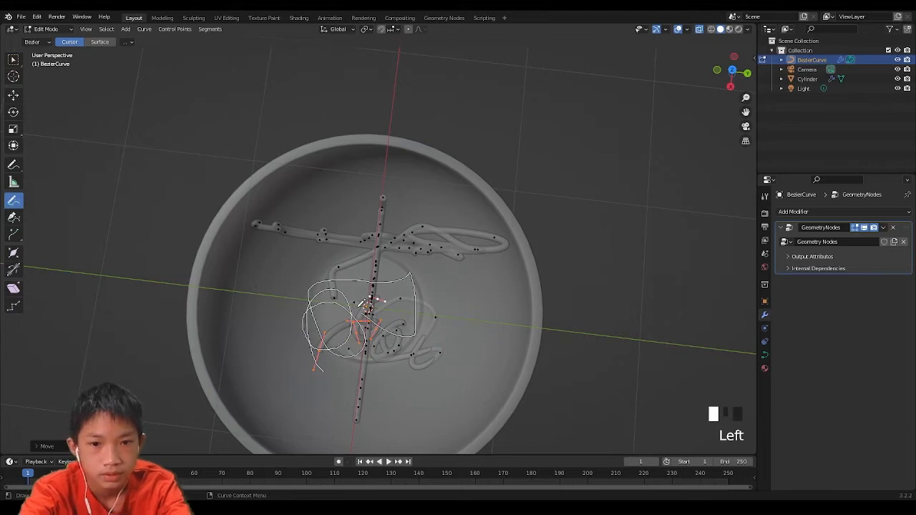
{"action": "left_click_drag", "start_coordinate": [346, 267], "coordinate": [345, 268]}
{"action": "mouse_move", "coordinate": [345, 269]}
{"action": "middle_mouse_down"}
{"action": "mouse_move", "coordinate": [393, 204]}
{"action": "mouse_move", "coordinate": [387, 329]}
{"action": "mouse_move", "coordinate": [358, 345]}
{"action": "middle_mouse_up"}
{"action": "key", "text": "g"}
{"action": "key", "text": "z"}
{"action": "left_click", "coordinate": [413, 208]}
- Draw a large coiled strand in the near half of the bowl and raise it along Z into the pile
{"action": "mouse_move", "coordinate": [306, 349]}
{"action": "left_mouse_down"}
{"action": "mouse_move", "coordinate": [266, 277]}
{"action": "mouse_move", "coordinate": [324, 369]}
{"action": "left_mouse_up"}
{"action": "left_click_drag", "start_coordinate": [413, 317], "coordinate": [293, 294]}
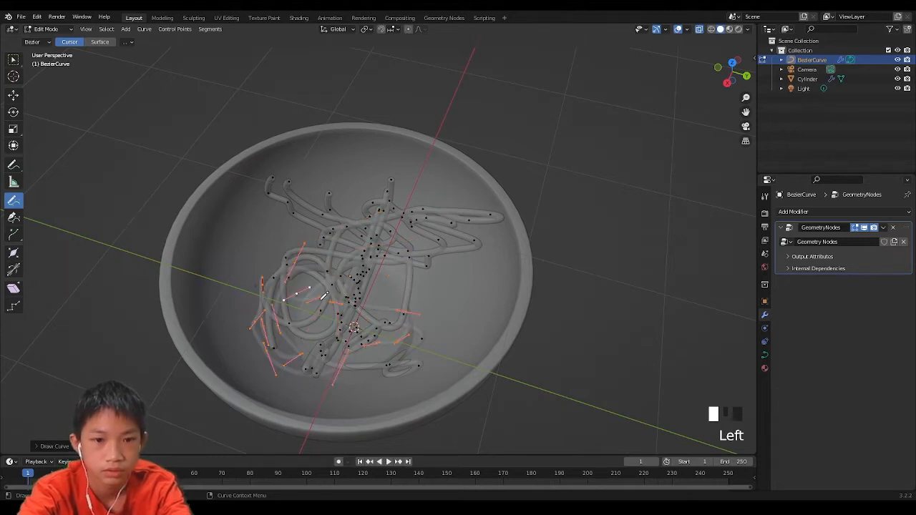
{"action": "mouse_move", "coordinate": [293, 293]}
{"action": "middle_mouse_down"}
{"action": "mouse_move", "coordinate": [380, 281]}
{"action": "mouse_move", "coordinate": [373, 230]}
{"action": "middle_mouse_up"}
{"action": "key", "text": "g"}
{"action": "key", "text": "z"}
{"action": "left_click", "coordinate": [377, 142]}
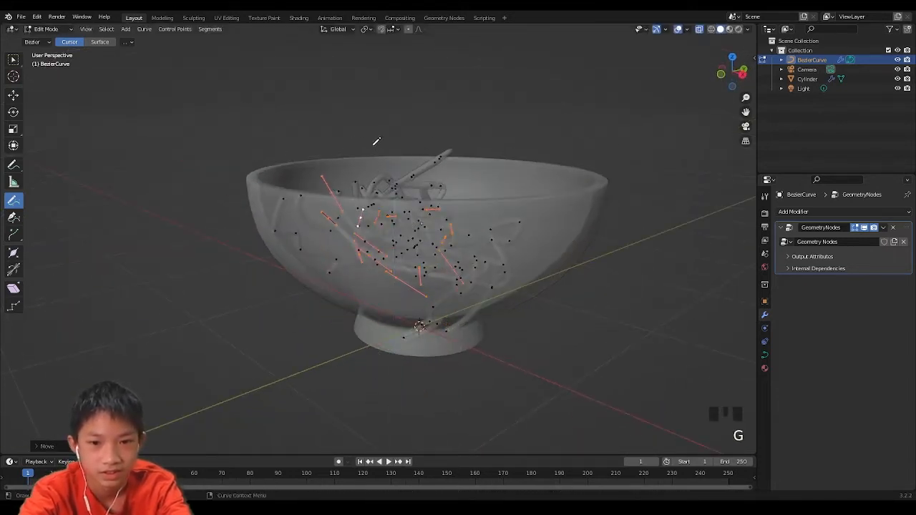
- From a low side angle, draw a wavy strand running diagonally through the bowl's interior
{"action": "middle_click_drag", "start_coordinate": [392, 194], "coordinate": [394, 178]}
{"action": "mouse_move", "coordinate": [393, 181]}
{"action": "left_mouse_down"}
{"action": "mouse_move", "coordinate": [414, 226]}
{"action": "mouse_move", "coordinate": [358, 213]}
{"action": "left_mouse_up"}
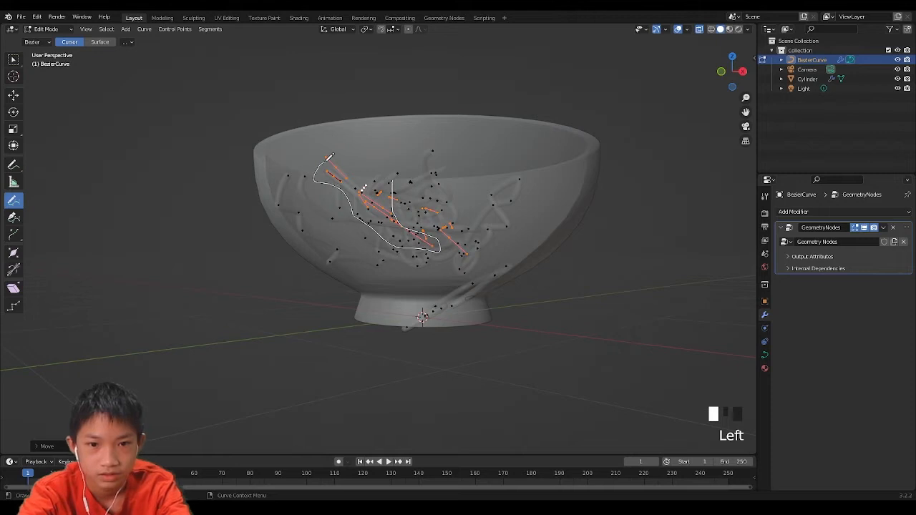
{"action": "mouse_move", "coordinate": [329, 156]}
{"action": "left_mouse_down"}
{"action": "mouse_move", "coordinate": [458, 166]}
{"action": "mouse_move", "coordinate": [473, 208]}
{"action": "left_mouse_up"}
{"action": "middle_click_drag", "start_coordinate": [474, 207], "coordinate": [545, 261]}
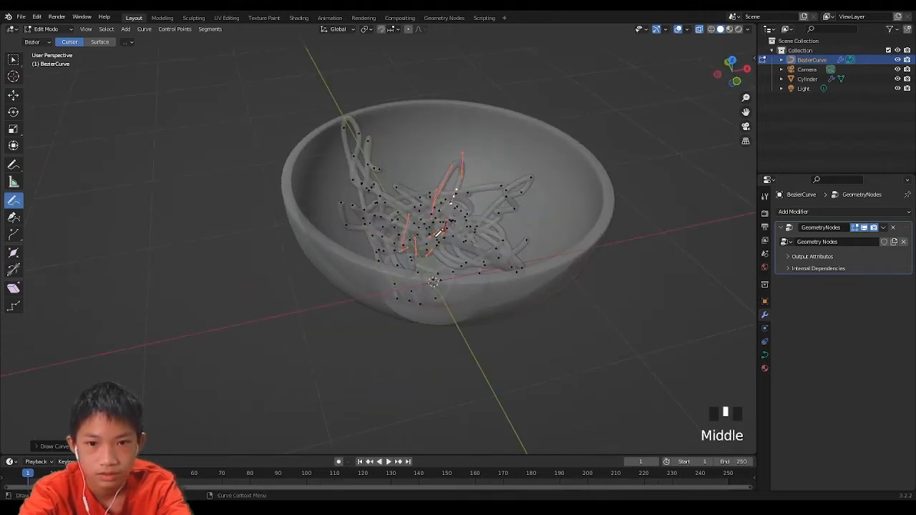
- From nearly overhead, draw a long winding strand spreading across most of the bowl's opening
{"action": "middle_click_drag", "start_coordinate": [438, 234], "coordinate": [428, 207]}
{"action": "mouse_move", "coordinate": [428, 208]}
{"action": "left_mouse_down"}
{"action": "mouse_move", "coordinate": [486, 272]}
{"action": "mouse_move", "coordinate": [320, 264]}
{"action": "left_mouse_up"}
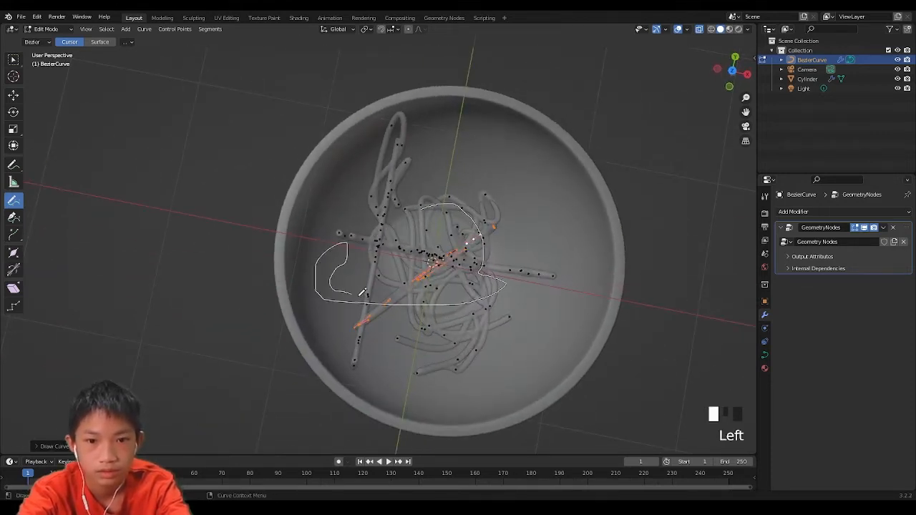
{"action": "mouse_move", "coordinate": [362, 190]}
{"action": "left_mouse_down"}
{"action": "mouse_move", "coordinate": [521, 195]}
{"action": "mouse_move", "coordinate": [522, 304]}
{"action": "mouse_move", "coordinate": [368, 349]}
{"action": "mouse_move", "coordinate": [458, 362]}
{"action": "left_mouse_up"}
{"action": "middle_click_drag", "start_coordinate": [458, 361], "coordinate": [527, 215]}
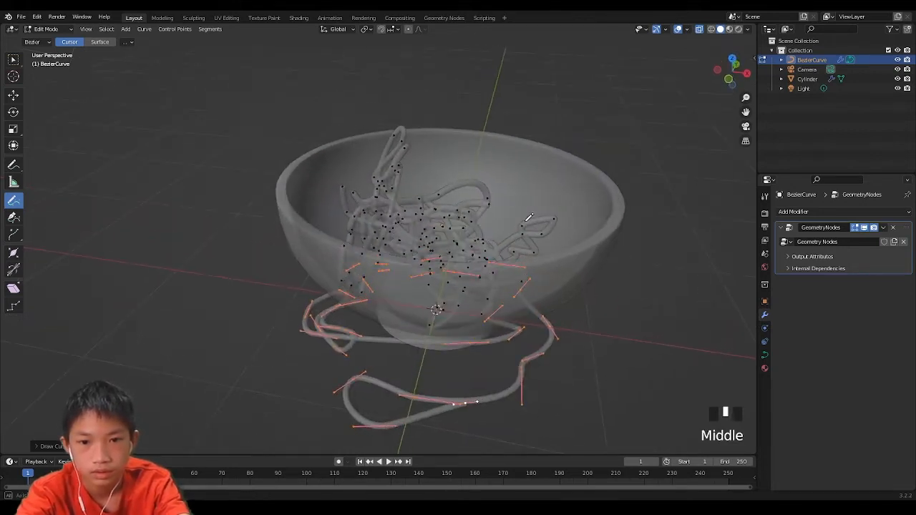
- Move the long strand up along Z to just below the rim and scale it down slightly to fit the bowl
{"action": "key", "text": "g"}
{"action": "key", "text": "z"}
{"action": "left_click", "coordinate": [548, 86]}
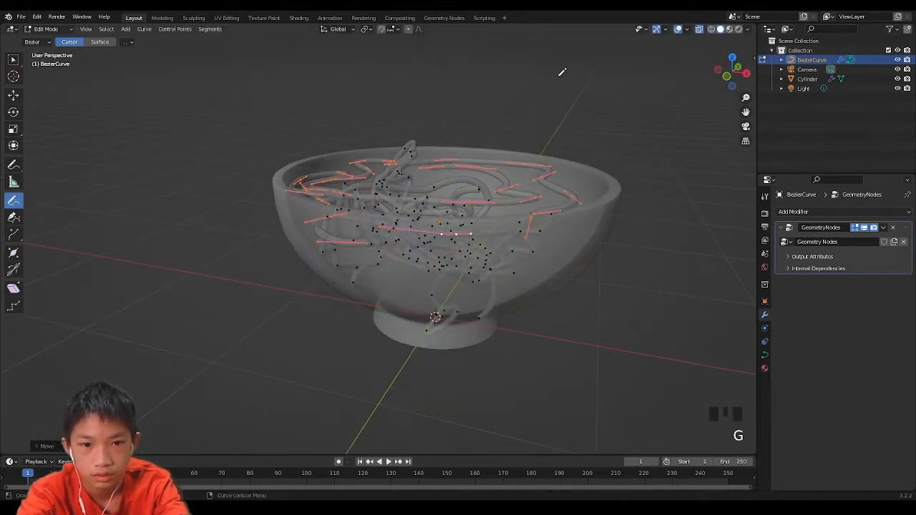
{"action": "key", "text": "s"}
{"action": "left_click", "coordinate": [539, 78]}
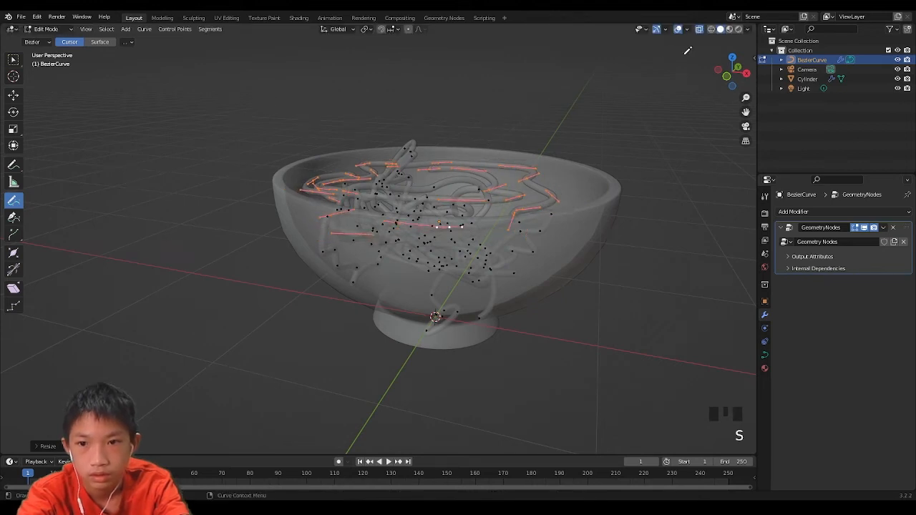
- From the top view, draw a wide strand around the bowl's interior and raise it along Z toward the rim
{"action": "left_click", "coordinate": [732, 56]}
{"action": "mouse_move", "coordinate": [406, 196]}
{"action": "left_mouse_down"}
{"action": "mouse_move", "coordinate": [392, 147]}
{"action": "mouse_move", "coordinate": [470, 162]}
{"action": "mouse_move", "coordinate": [531, 200]}
{"action": "mouse_move", "coordinate": [563, 241]}
{"action": "left_mouse_up"}
{"action": "mouse_move", "coordinate": [503, 339]}
{"action": "left_mouse_down"}
{"action": "mouse_move", "coordinate": [328, 265]}
{"action": "mouse_move", "coordinate": [344, 233]}
{"action": "left_mouse_up"}
{"action": "middle_click_drag", "start_coordinate": [380, 279], "coordinate": [417, 222]}
{"action": "key", "text": "g"}
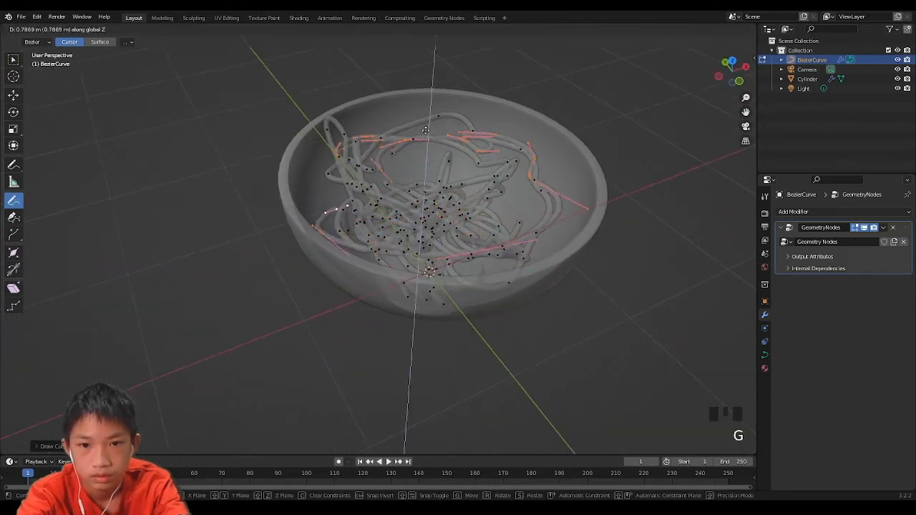
{"action": "left_click", "coordinate": [430, 126]}
- Draw more curly strands over the bowl's emptier areas and adjust the last one's height along Z
{"action": "left_click_drag", "start_coordinate": [493, 198], "coordinate": [510, 195]}
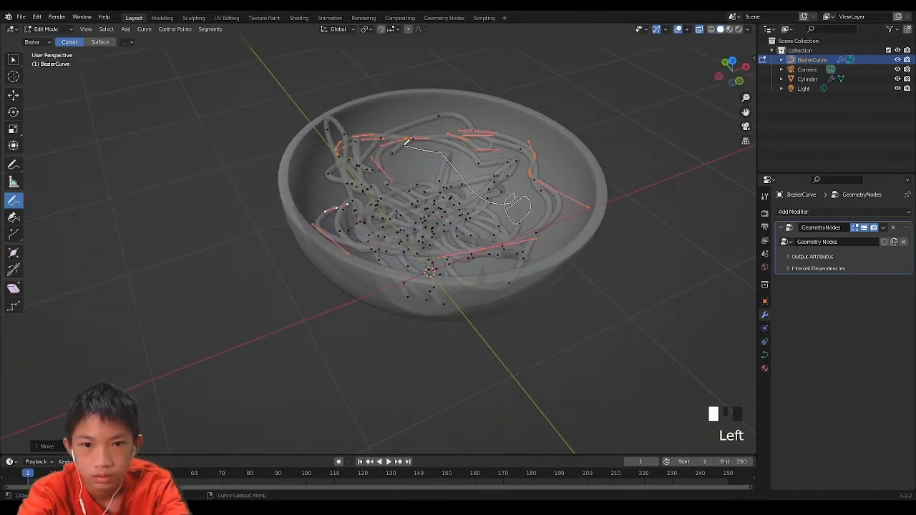
{"action": "left_click_drag", "start_coordinate": [420, 171], "coordinate": [492, 247]}
{"action": "middle_click_drag", "start_coordinate": [495, 239], "coordinate": [554, 248]}
{"action": "mouse_move", "coordinate": [454, 171]}
{"action": "left_mouse_down"}
{"action": "mouse_move", "coordinate": [459, 136]}
{"action": "mouse_move", "coordinate": [433, 123]}
{"action": "left_mouse_up"}
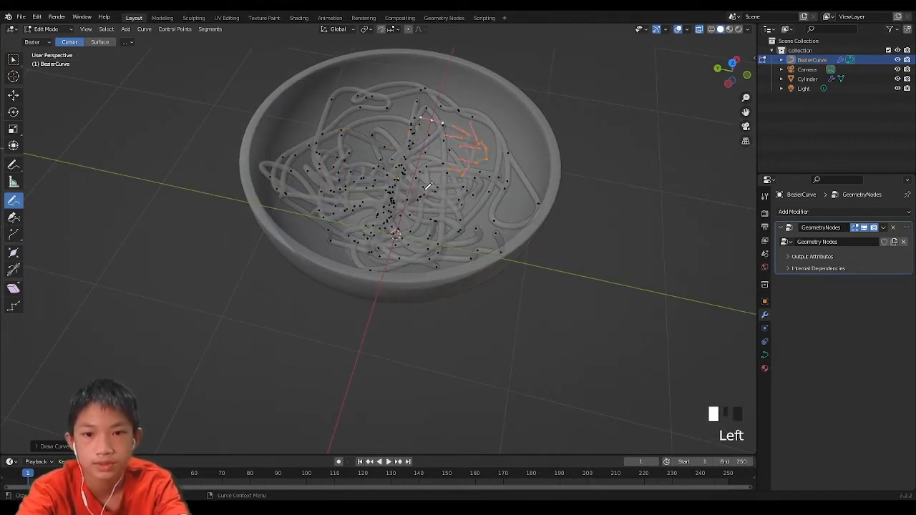
{"action": "mouse_move", "coordinate": [430, 188]}
{"action": "middle_mouse_down"}
{"action": "mouse_move", "coordinate": [470, 171]}
{"action": "mouse_move", "coordinate": [467, 153]}
{"action": "mouse_move", "coordinate": [522, 126]}
{"action": "mouse_move", "coordinate": [518, 137]}
{"action": "middle_mouse_up"}
{"action": "key", "text": "g"}
{"action": "key", "text": "z"}
{"action": "left_click", "coordinate": [457, 163]}
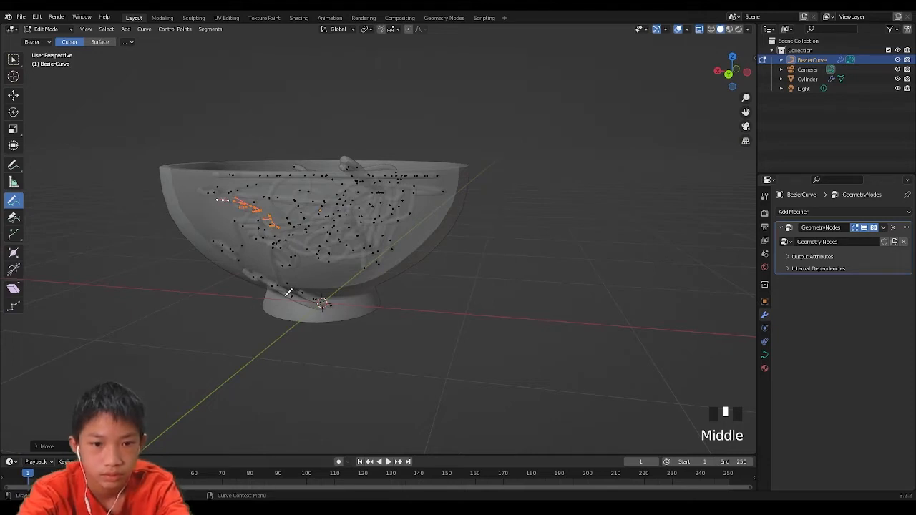
- With the selection tool, select the end control point of the strand protruding beside the bowl's foot
{"action": "left_click", "coordinate": [14, 60]}
{"action": "middle_click_drag", "start_coordinate": [190, 188], "coordinate": [215, 204]}
{"action": "scroll", "coordinate": [254, 216], "scroll_direction": "up", "scroll_amount": 2}
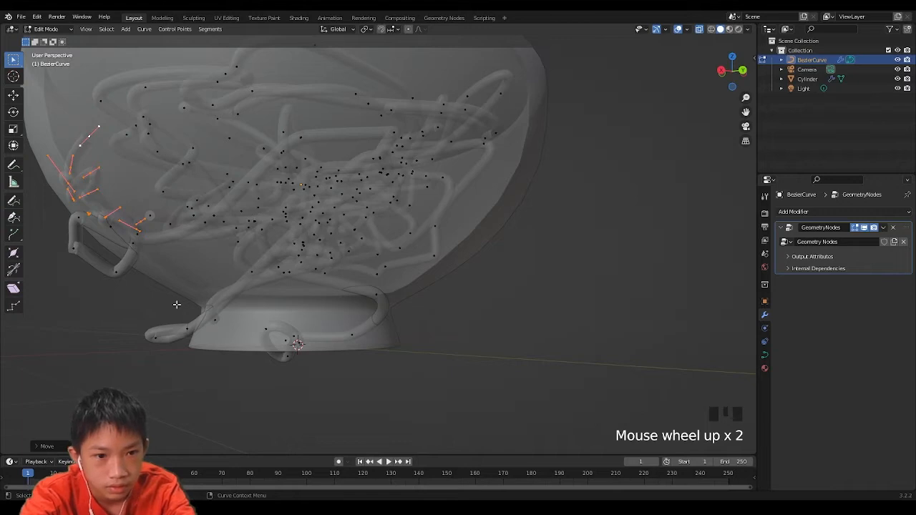
{"action": "left_click", "coordinate": [172, 330]}
{"action": "middle_click_drag", "start_coordinate": [181, 326], "coordinate": [232, 335]}
{"action": "middle_click_drag", "start_coordinate": [409, 297], "coordinate": [113, 317]}
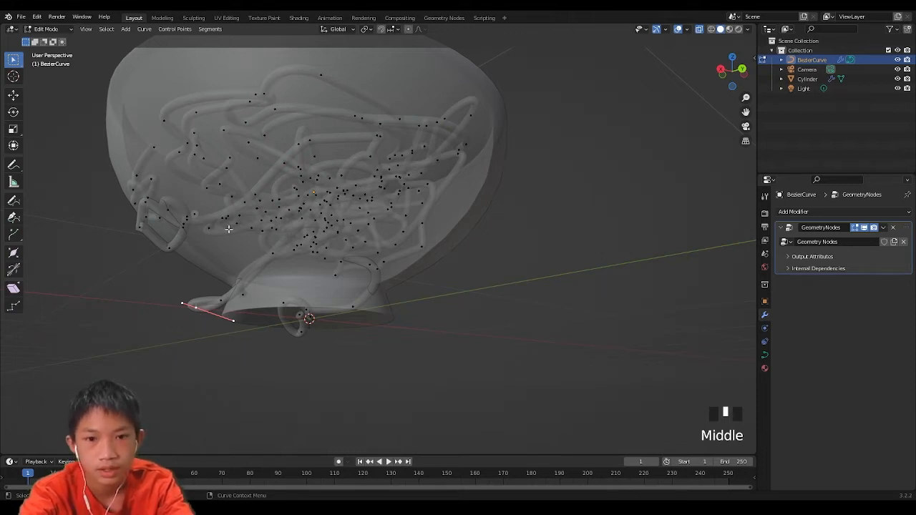
- Grow the selection repeatedly from that end point until the whole protruding strand is selected
{"action": "middle_click_drag", "start_coordinate": [229, 228], "coordinate": [251, 277]}
{"action": "key", "text": "ctrl+KP_Add"}
{"action": "key", "text": "ctrl+KP_Add"}
{"action": "key", "text": "ctrl+KP_Add"}
{"action": "key", "text": "ctrl+KP_Add"}
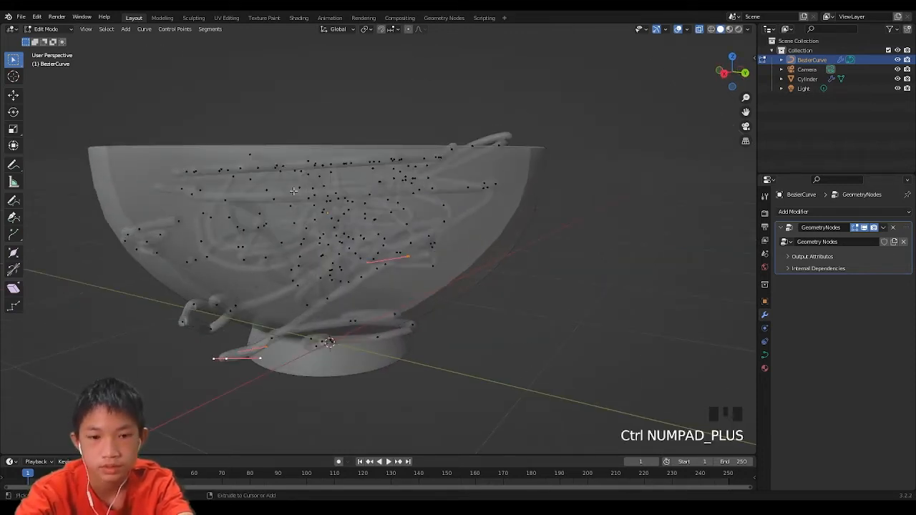
{"action": "key", "text": "ctrl+KP_Add"}
{"action": "key", "text": "ctrl+KP_Add"}
{"action": "key", "text": "ctrl+KP_Add"}
{"action": "key", "text": "ctrl+KP_Add"}
{"action": "key", "text": "ctrl+KP_Add"}
{"action": "key", "text": "ctrl+KP_Add"}
{"action": "key", "text": "ctrl+KP_Add"}
{"action": "key", "text": "ctrl+KP_Add"}
{"action": "key", "text": "ctrl+KP_Add"}
{"action": "key", "text": "ctrl+KP_Add"}
{"action": "key", "text": "ctrl+KP_Add"}
{"action": "key", "text": "ctrl+KP_Add"}
{"action": "key", "text": "ctrl+KP_Add"}
{"action": "key", "text": "ctrl+KP_Add"}
{"action": "key", "text": "ctrl+KP_Add"}
{"action": "key", "text": "ctrl+KP_Add"}
{"action": "key", "text": "ctrl+KP_Add"}
{"action": "key", "text": "ctrl+KP_Add"}
{"action": "key", "text": "ctrl+KP_Add"}
{"action": "key", "text": "ctrl+KP_Add"}
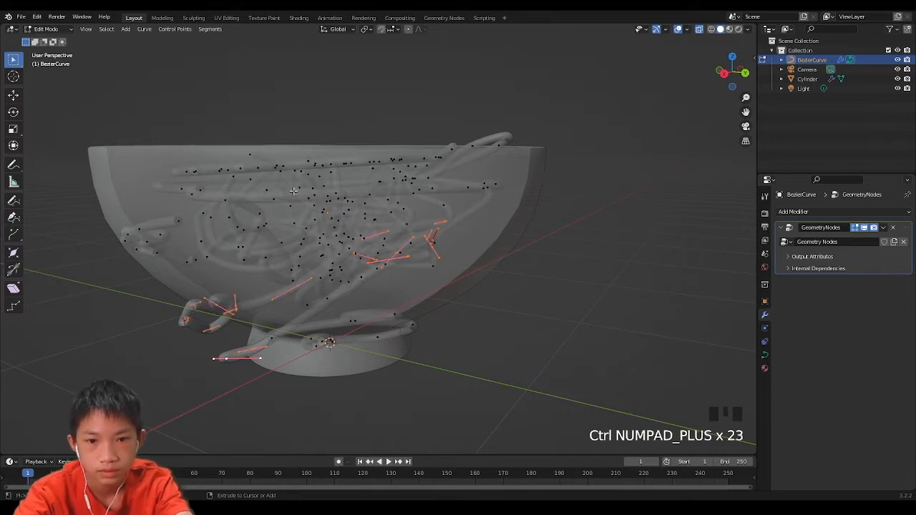
- Move the selected strand upward and rotate it so it lies within the bowl's walls
{"action": "key", "text": "g"}
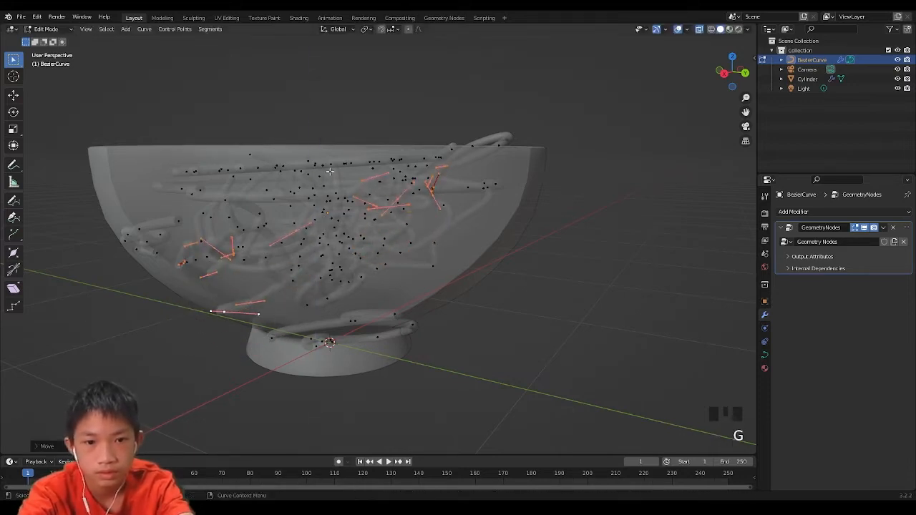
{"action": "key", "text": "r"}
{"action": "left_click", "coordinate": [345, 258]}
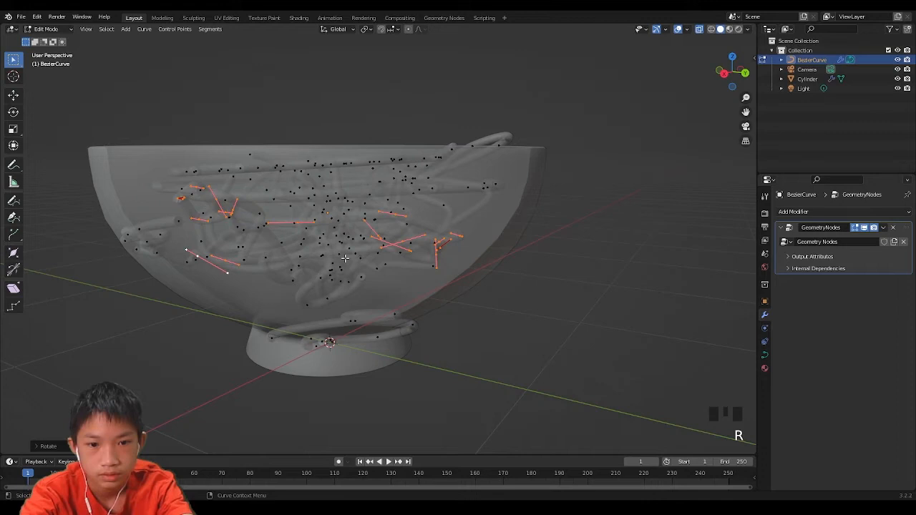
- Select the whole strand lying in the bowl's foot from its end point and move it up inside the bowl
{"action": "left_click", "coordinate": [268, 337]}
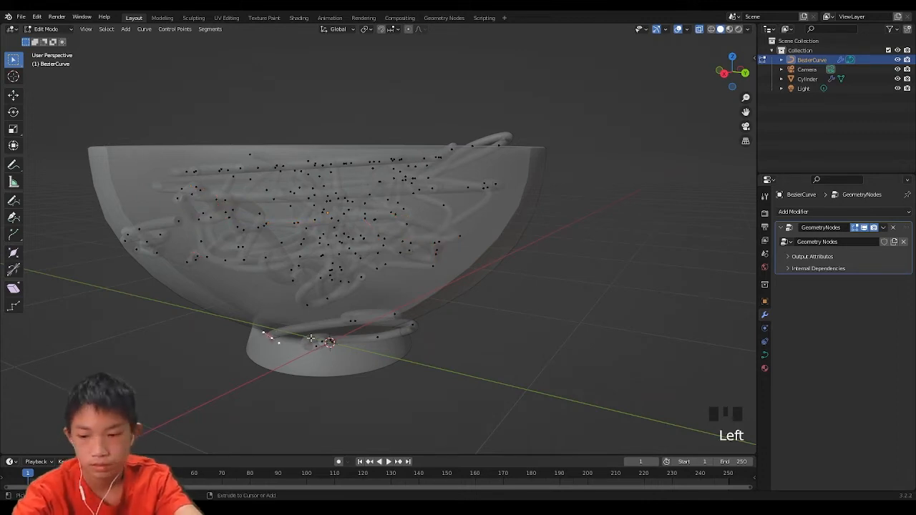
{"action": "key", "text": "ctrl+KP_Add"}
{"action": "key", "text": "ctrl+KP_Add"}
{"action": "key", "text": "ctrl+KP_Add"}
{"action": "key", "text": "ctrl+KP_Add"}
{"action": "key", "text": "ctrl+KP_Add"}
{"action": "key", "text": "ctrl+KP_Add"}
{"action": "key", "text": "ctrl+KP_Add"}
{"action": "key", "text": "ctrl+KP_Add"}
{"action": "key", "text": "ctrl+KP_Add"}
{"action": "key", "text": "ctrl+KP_Add"}
{"action": "key", "text": "ctrl+KP_Add"}
{"action": "key", "text": "ctrl+KP_Add"}
{"action": "key", "text": "ctrl+KP_Add"}
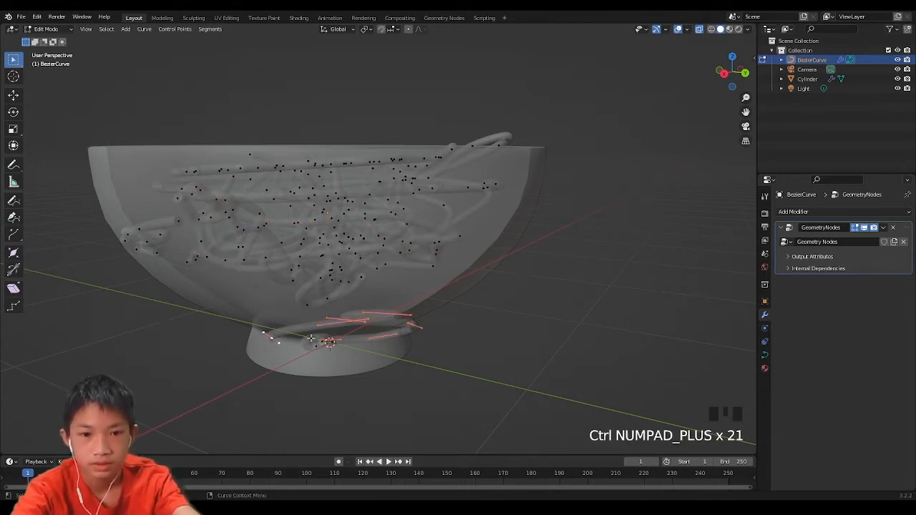
{"action": "key", "text": "g"}
{"action": "left_click", "coordinate": [364, 261]}
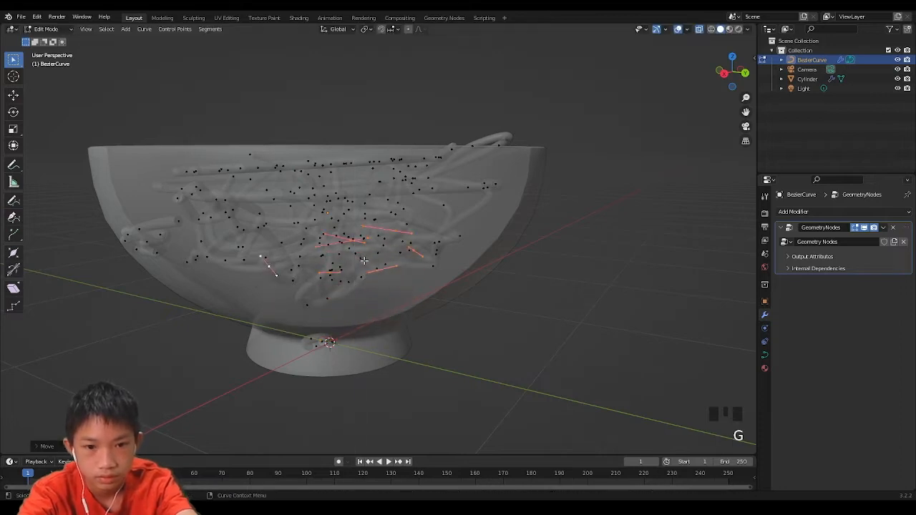
- Select the remaining short strand at the centre of the bowl's foot and move it up into the bowl
{"action": "left_click", "coordinate": [307, 340]}
{"action": "key", "text": "ctrl+KP_Add"}
{"action": "key", "text": "ctrl+KP_Add"}
{"action": "key", "text": "ctrl+KP_Add"}
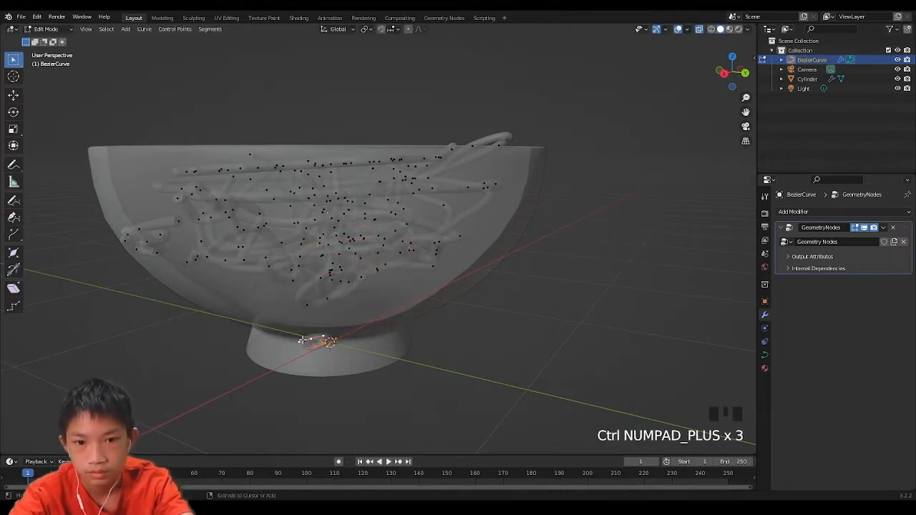
{"action": "key", "text": "g"}
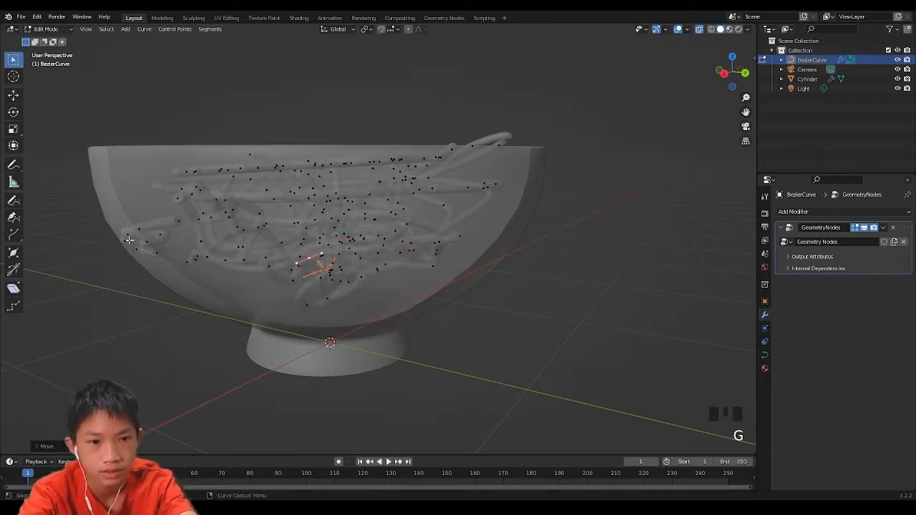
- Select the strand poking into the bowl's side wall, move it inward among the other strands, and leave edit mode
{"action": "left_click", "coordinate": [123, 234]}
{"action": "key", "text": "ctrl+KP_Add"}
{"action": "key", "text": "ctrl+KP_Add"}
{"action": "key", "text": "ctrl+KP_Add"}
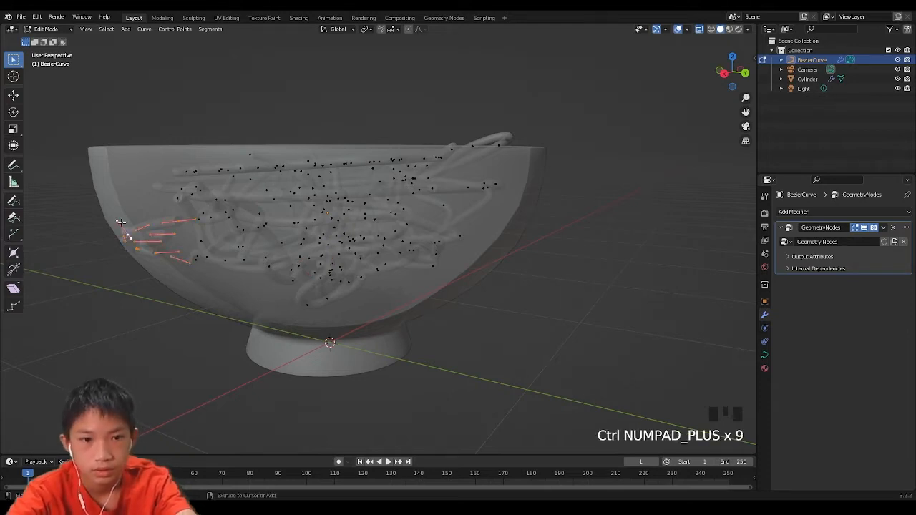
{"action": "key", "text": "ctrl+KP_Add"}
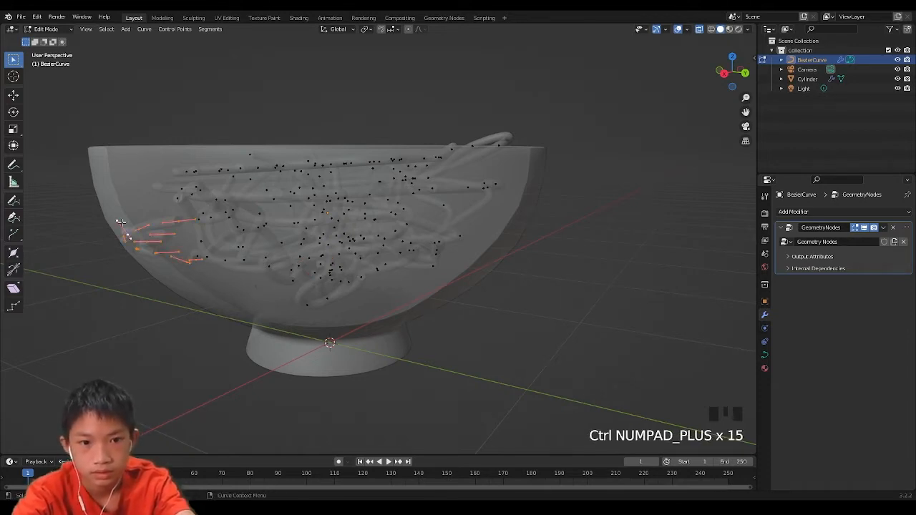
{"action": "key", "text": "f"}
{"action": "key", "text": "g"}
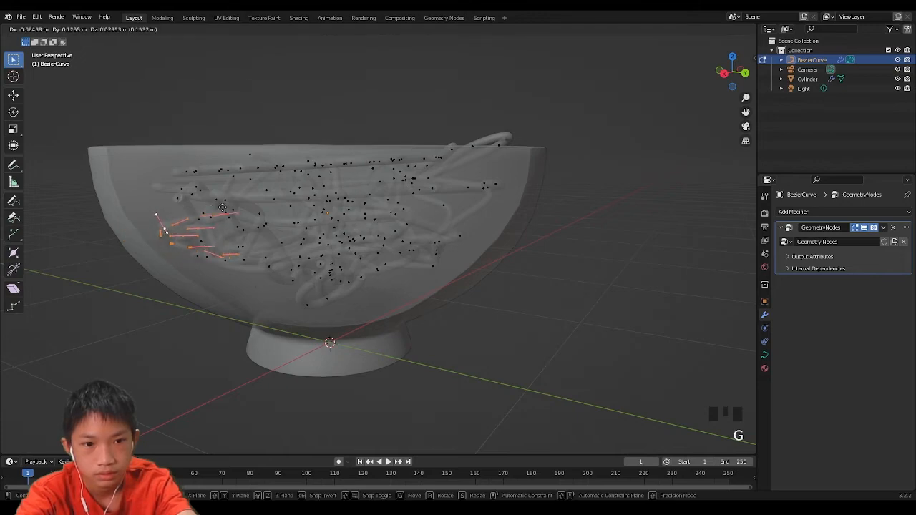
{"action": "key", "text": "Tab"}
- Turn off X-ray display and view the strands inside the solid bowl from above
{"action": "middle_click_drag", "start_coordinate": [238, 215], "coordinate": [431, 250]}
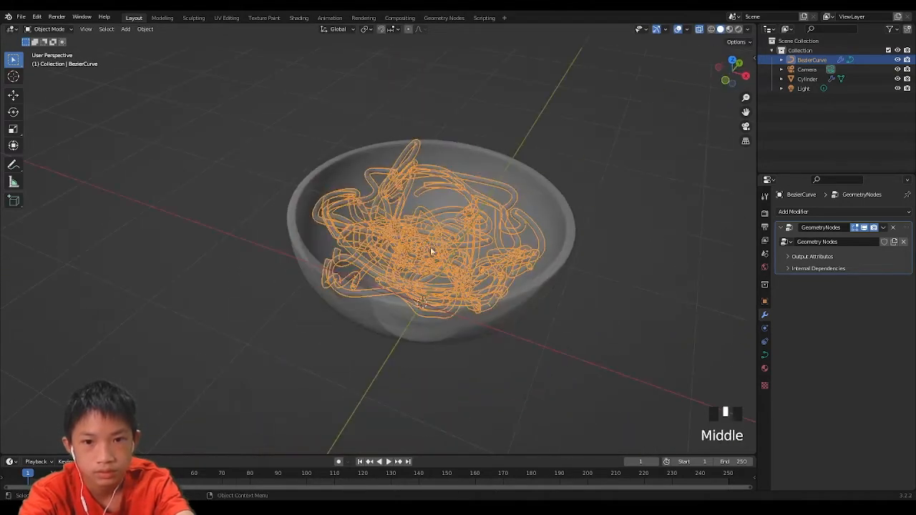
{"action": "left_click", "coordinate": [632, 202]}
{"action": "scroll", "coordinate": [533, 166], "scroll_direction": "down", "scroll_amount": 1}
{"action": "left_click", "coordinate": [496, 196]}
{"action": "key", "text": "Tab"}
{"action": "key", "text": "Tab"}
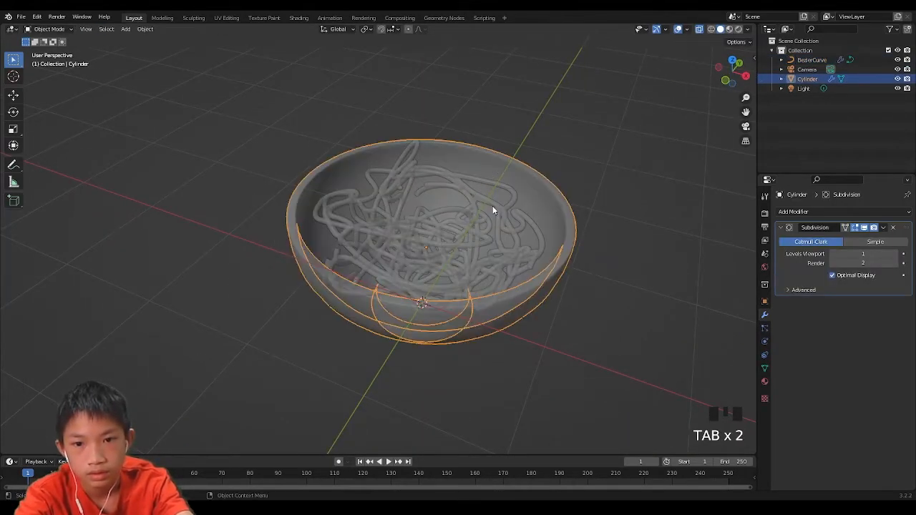
{"action": "left_click", "coordinate": [493, 209]}
{"action": "middle_click_drag", "start_coordinate": [494, 208], "coordinate": [526, 215]}
{"action": "key", "text": "a"}
{"action": "double_click", "coordinate": [542, 140]}
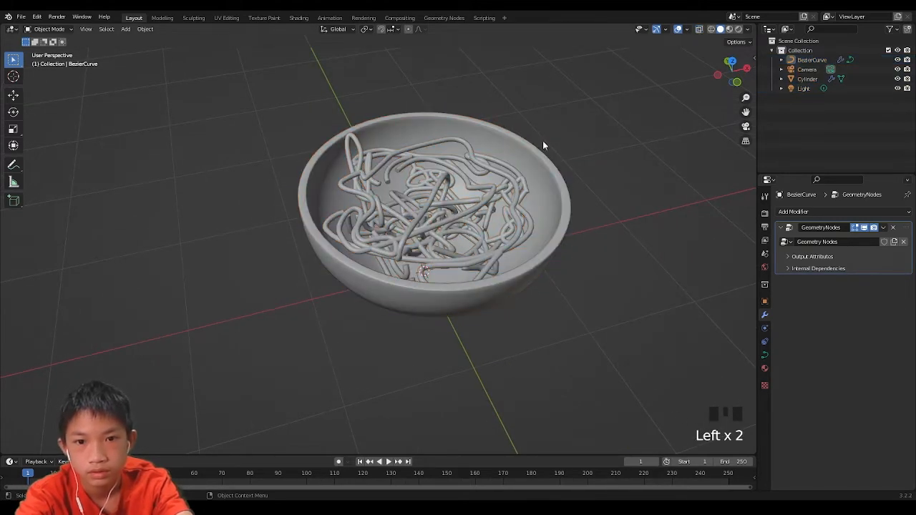
- Duplicate all strands of the noodle curve in edit mode and rotate the copy about the global X axis
{"action": "left_click", "coordinate": [438, 184]}
{"action": "key", "text": "Tab"}
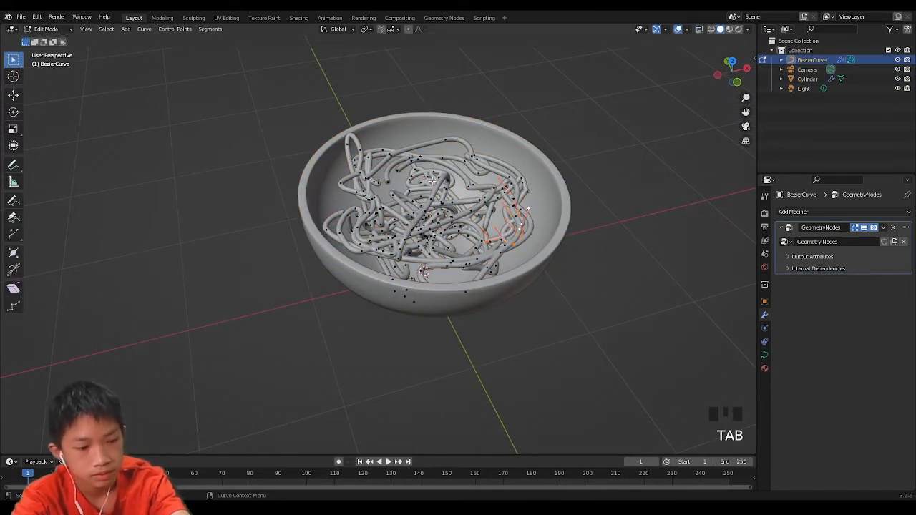
{"action": "key", "text": "a"}
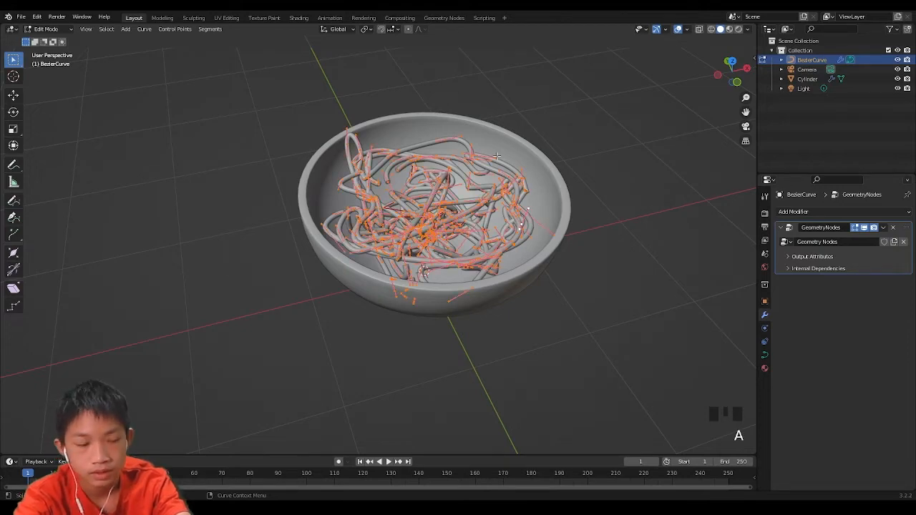
{"action": "key", "text": "shift+d"}
{"action": "key", "text": "r"}
{"action": "key", "text": "x"}
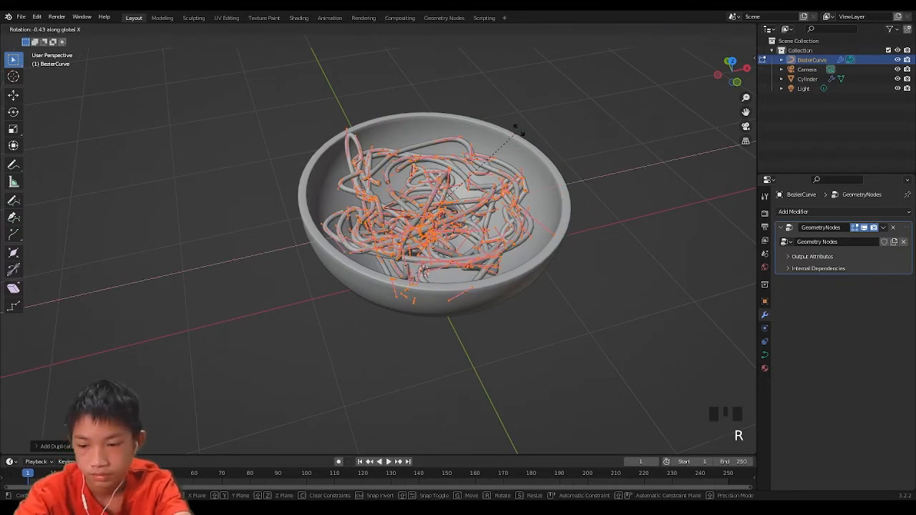
{"action": "left_click", "coordinate": [517, 131]}
- Scale the duplicated strands and move them upward so they pile up within the bowl
{"action": "key", "text": "s"}
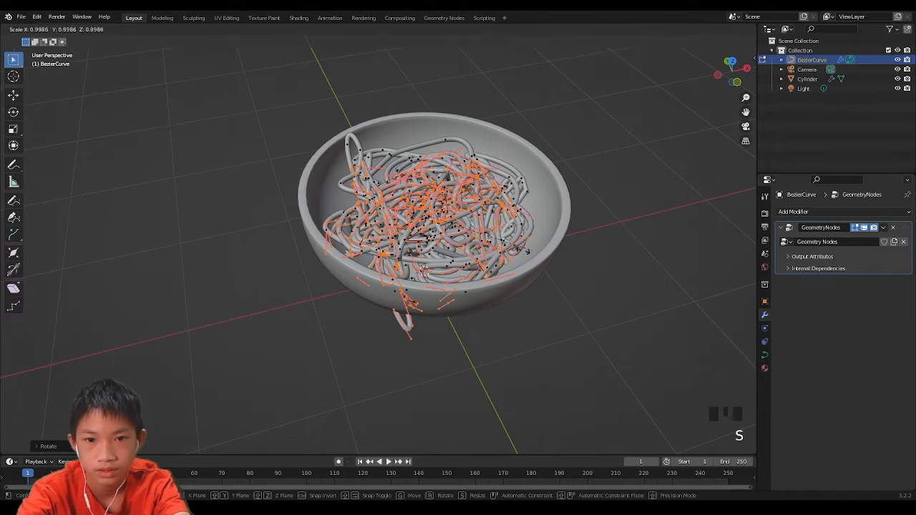
{"action": "key", "text": "g"}
{"action": "key", "text": "s"}
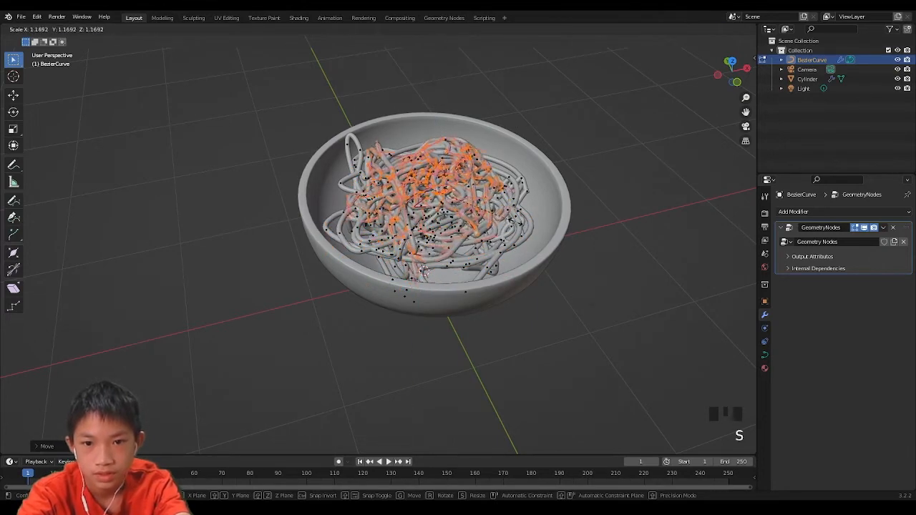
{"action": "left_click", "coordinate": [626, 190]}
{"action": "left_click", "coordinate": [627, 190]}
{"action": "middle_click_drag", "start_coordinate": [614, 236], "coordinate": [649, 213]}
{"action": "left_click", "coordinate": [649, 213]}
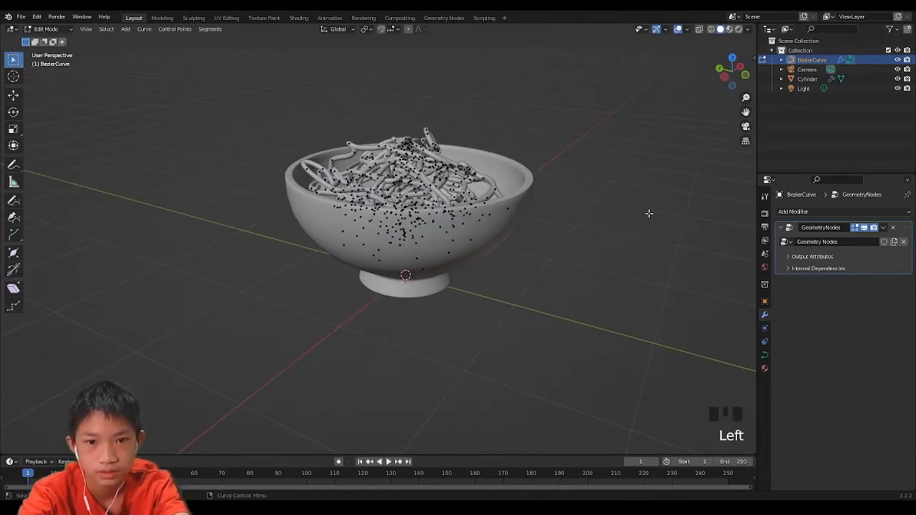
- In object mode, resize the noodle curve slightly and lower it a little along Z inside the bowl
{"action": "key", "text": "Tab"}
{"action": "key", "text": "Tab"}
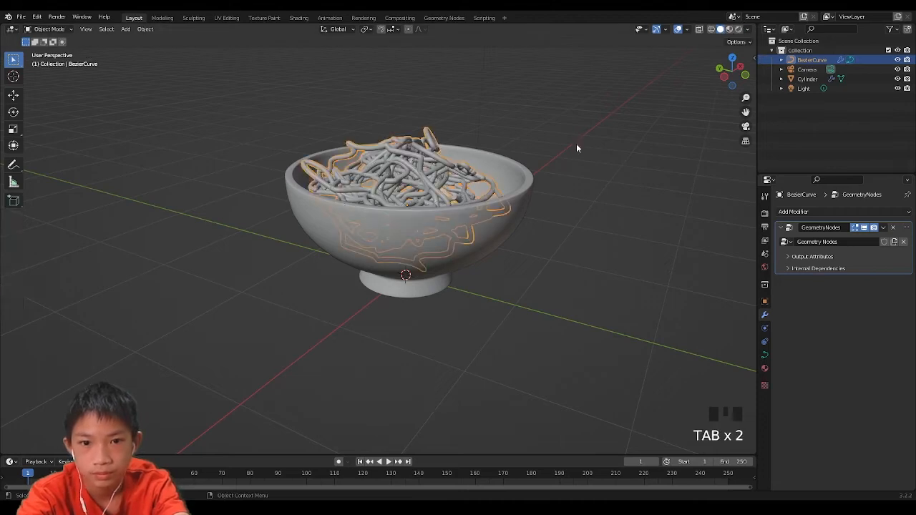
{"action": "scroll", "coordinate": [579, 149], "scroll_direction": "down", "scroll_amount": 2}
{"action": "middle_click_drag", "start_coordinate": [579, 148], "coordinate": [569, 204]}
{"action": "scroll", "coordinate": [488, 196], "scroll_direction": "up", "scroll_amount": 2}
{"action": "left_click", "coordinate": [410, 206]}
{"action": "middle_click_drag", "start_coordinate": [410, 206], "coordinate": [501, 202]}
{"action": "key", "text": "s"}
{"action": "key", "text": "g"}
{"action": "key", "text": "z"}
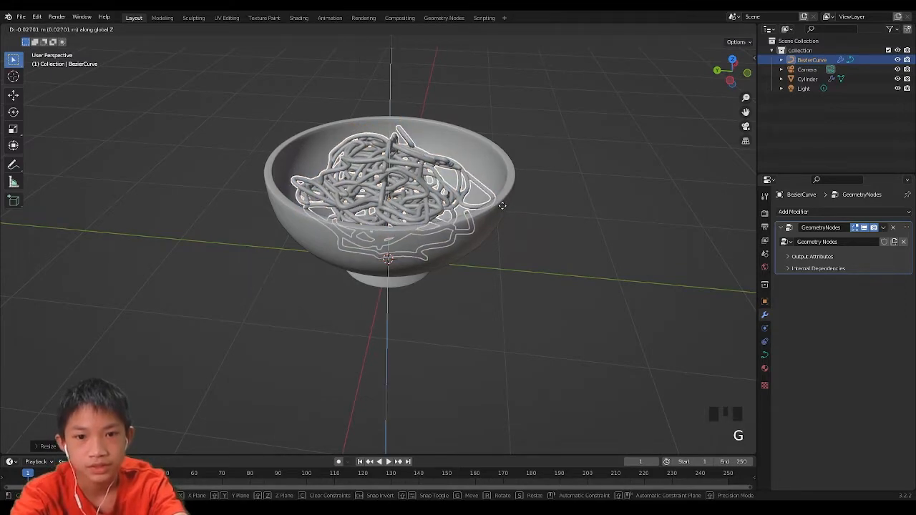
{"action": "left_click", "coordinate": [499, 209]}
- Examine the noodle pile from several sides to check how it sits within the bowl
{"action": "left_click", "coordinate": [606, 196]}
{"action": "middle_click_drag", "start_coordinate": [606, 197], "coordinate": [649, 239]}
{"action": "middle_click_drag", "start_coordinate": [551, 247], "coordinate": [614, 226]}
{"action": "scroll", "coordinate": [613, 226], "scroll_direction": "up", "scroll_amount": 2}
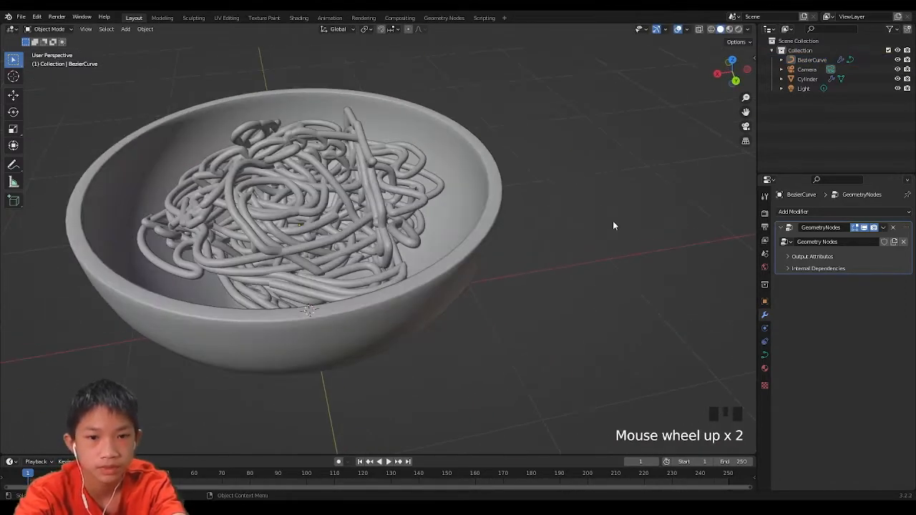
{"action": "middle_click_drag", "start_coordinate": [294, 184], "coordinate": [415, 185]}
{"action": "scroll", "coordinate": [390, 170], "scroll_direction": "down", "scroll_amount": 3}
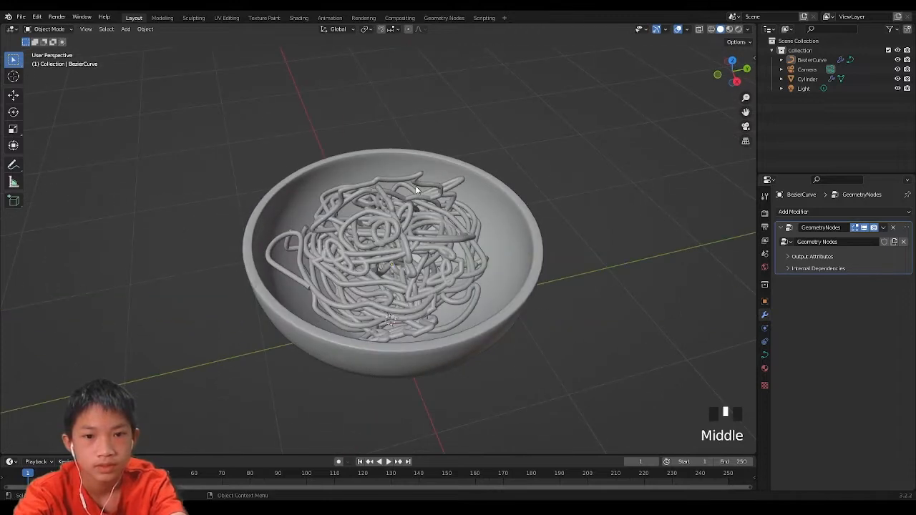
{"action": "middle_click_drag", "start_coordinate": [442, 242], "coordinate": [456, 241]}
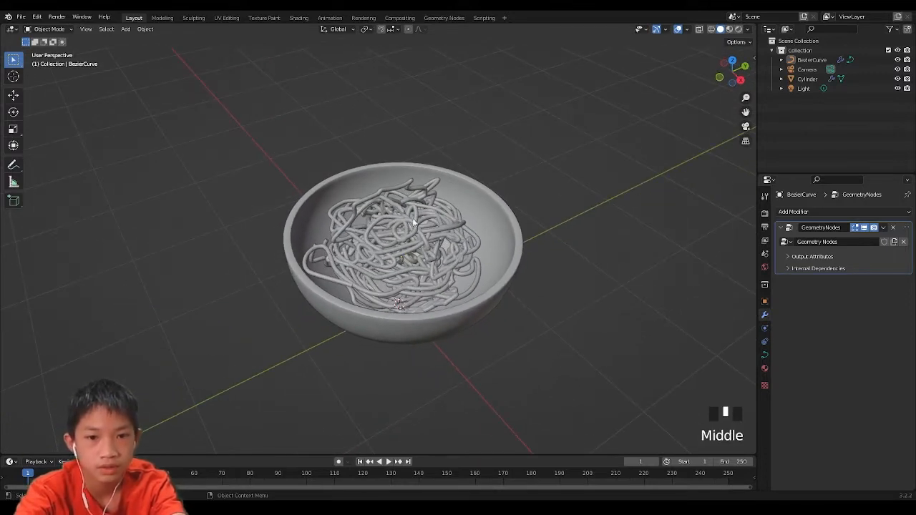
- Add a mesh circle at the bowl's base and raise it about 0.79 m along Z
{"action": "key", "text": "shift+a"}
{"action": "mouse_move", "coordinate": [388, 258]}
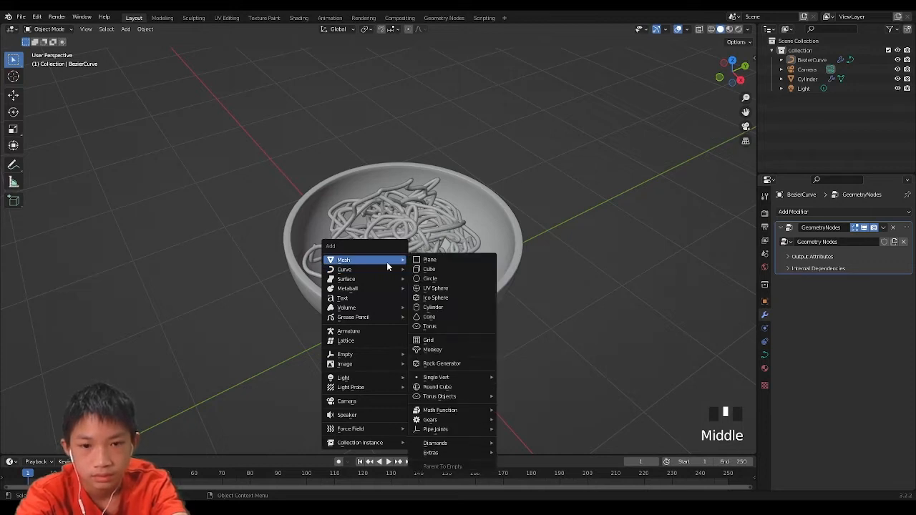
{"action": "left_click", "coordinate": [430, 277]}
{"action": "key", "text": "g"}
{"action": "key", "text": "z"}
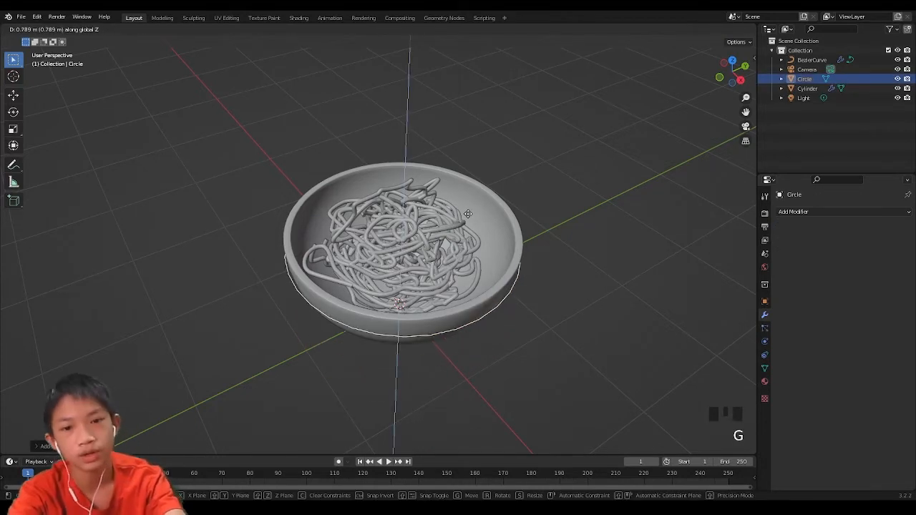
{"action": "left_click", "coordinate": [467, 213]}
- Raise the circle further along Z until it sits above the bowl's rim
{"action": "mouse_move", "coordinate": [465, 207]}
{"action": "middle_mouse_down"}
{"action": "mouse_move", "coordinate": [464, 237]}
{"action": "mouse_move", "coordinate": [472, 193]}
{"action": "middle_mouse_up"}
{"action": "scroll", "coordinate": [470, 235], "scroll_direction": "down", "scroll_amount": 2}
{"action": "scroll", "coordinate": [471, 236], "scroll_direction": "up", "scroll_amount": 2}
{"action": "key", "text": "g"}
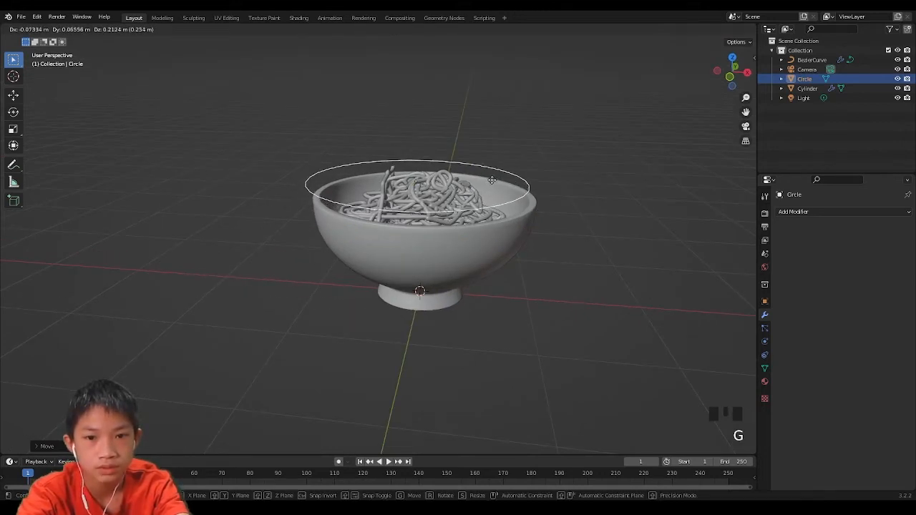
{"action": "right_click", "coordinate": [492, 179]}
{"action": "key", "text": "g"}
{"action": "key", "text": "z"}
{"action": "left_click", "coordinate": [523, 122]}
{"action": "middle_click_drag", "start_coordinate": [495, 186], "coordinate": [479, 246]}
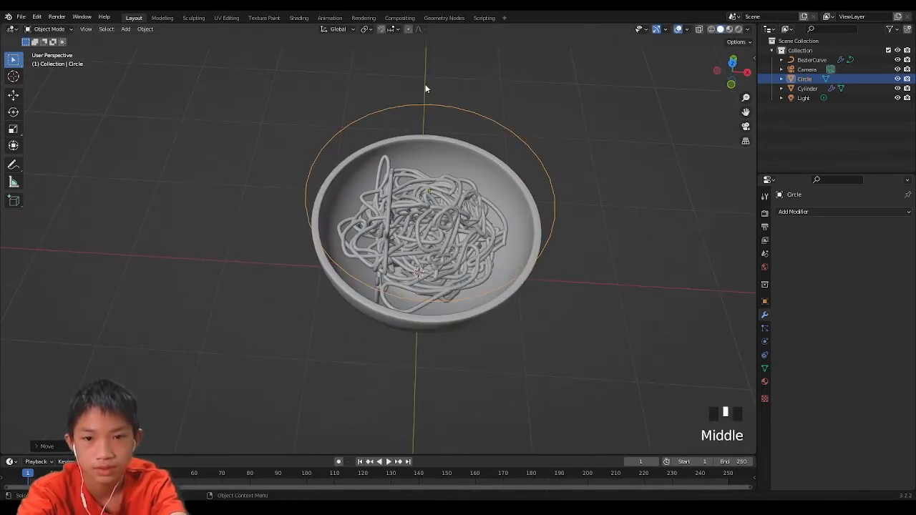
- Fill the circle with a face in edit mode and return to object mode
{"action": "key", "text": "Tab"}
{"action": "key", "text": "Tab"}
{"action": "key", "text": "Tab"}
{"action": "key", "text": "Tab"}
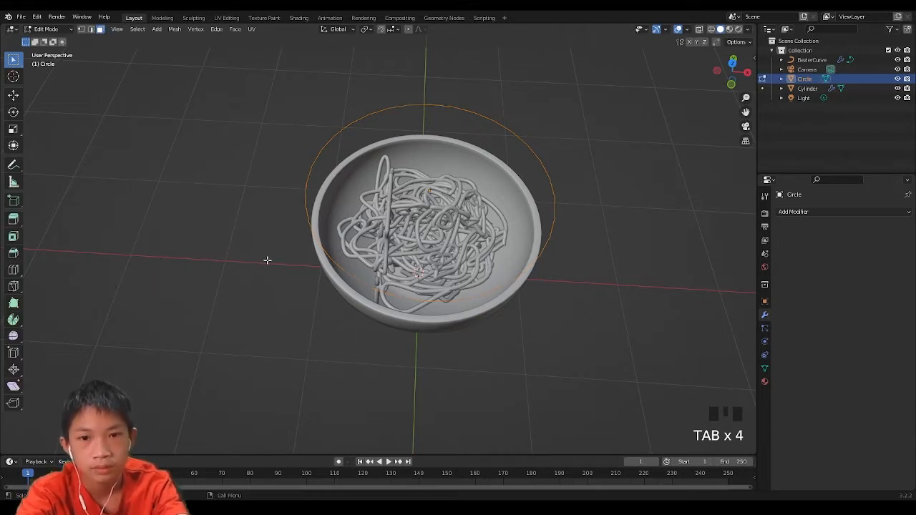
{"action": "key", "text": "f"}
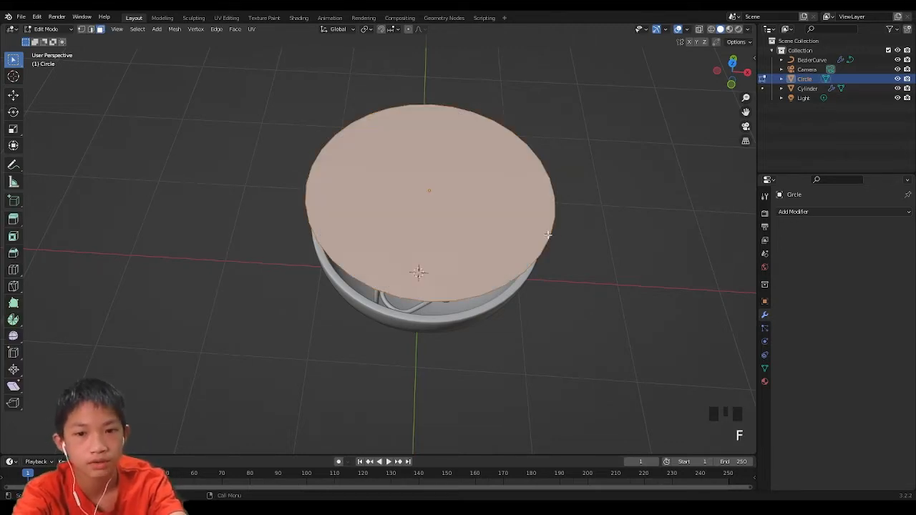
{"action": "key", "text": "Tab"}
- Scale the disc down, lower it about 0.5 m along Z into the bowl, and fit its size to the walls
{"action": "middle_click_drag", "start_coordinate": [548, 245], "coordinate": [563, 206]}
{"action": "key", "text": "s"}
{"action": "left_click", "coordinate": [551, 207]}
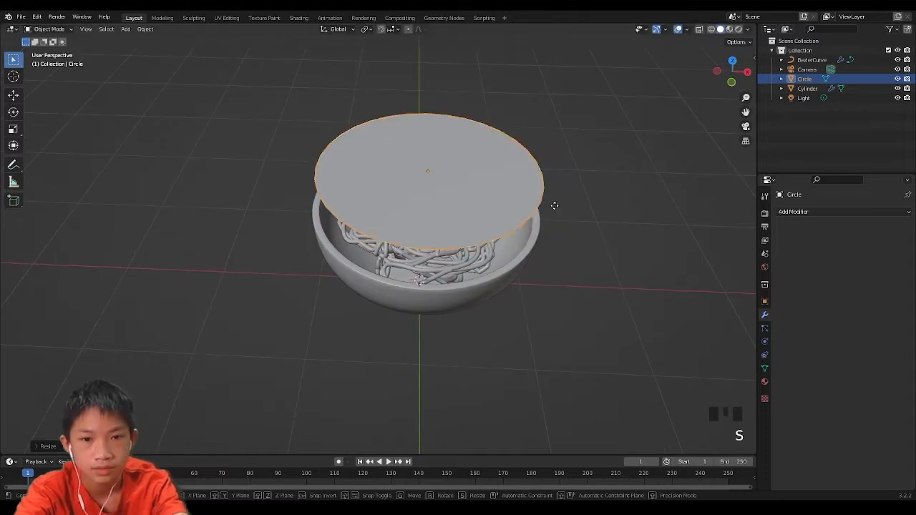
{"action": "key", "text": "g"}
{"action": "key", "text": "z"}
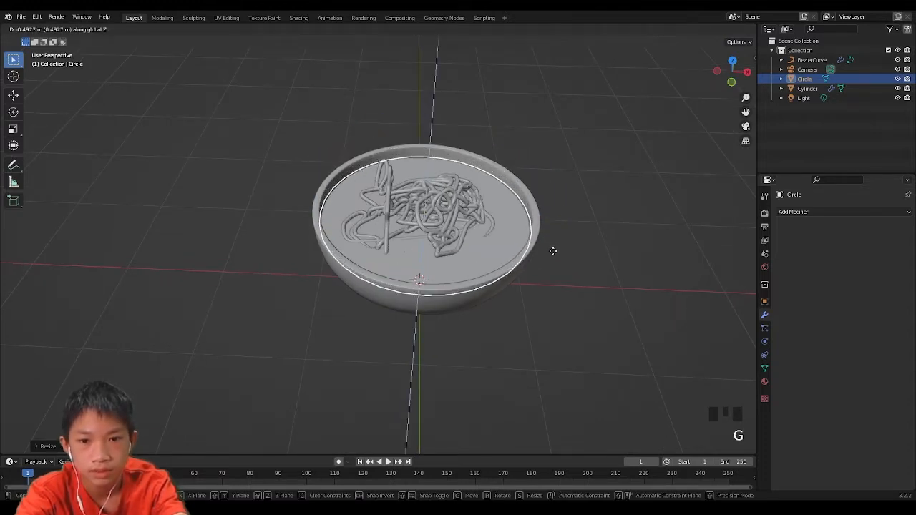
{"action": "left_click", "coordinate": [556, 258]}
{"action": "key", "text": "s"}
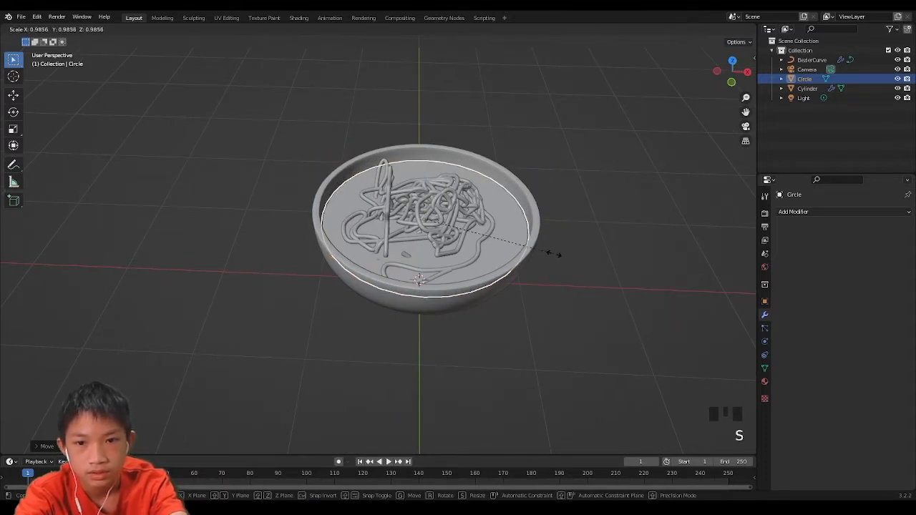
{"action": "left_click", "coordinate": [574, 230]}
{"action": "left_click", "coordinate": [574, 231]}
- Edit the noodle curve and move control points of the strand sticking up above the rim down toward the pile
{"action": "middle_click_drag", "start_coordinate": [574, 233], "coordinate": [449, 227]}
{"action": "key", "text": "Tab"}
{"action": "key", "text": "Tab"}
{"action": "left_click", "coordinate": [393, 204]}
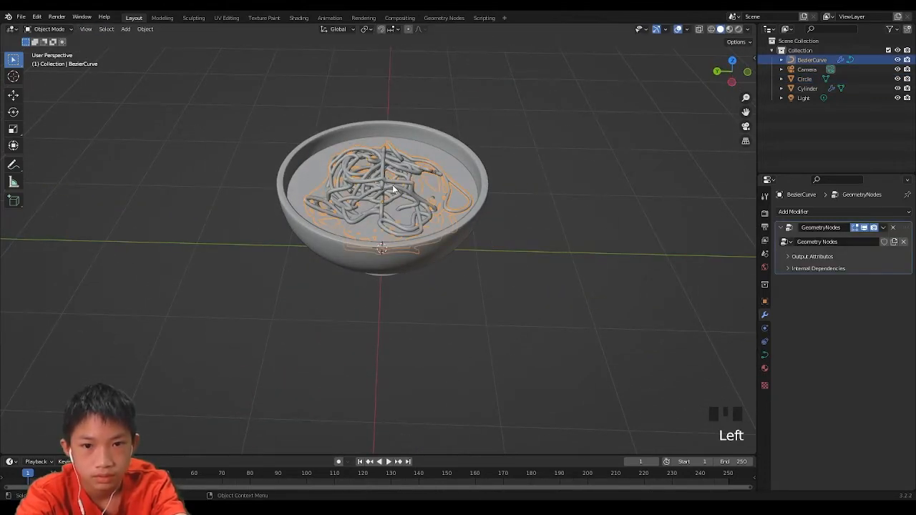
{"action": "key", "text": "Tab"}
{"action": "middle_click_drag", "start_coordinate": [393, 205], "coordinate": [468, 155]}
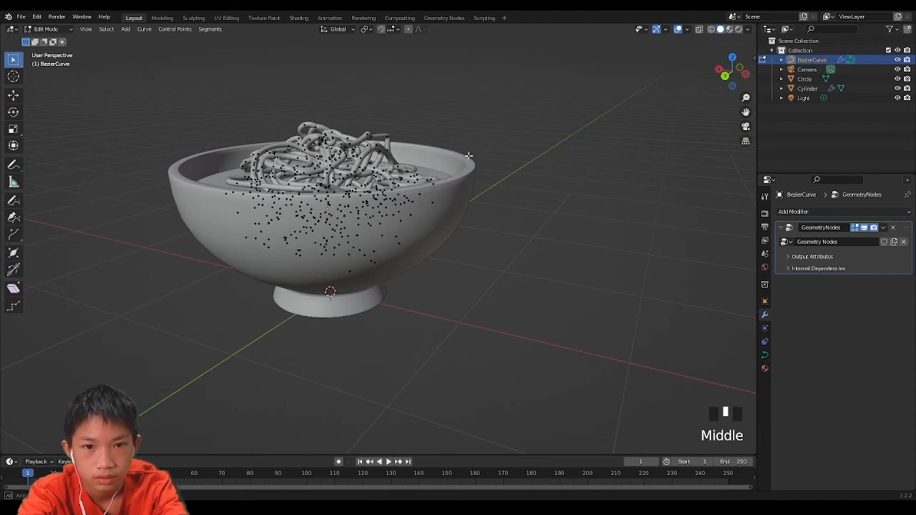
{"action": "key", "text": "g"}
{"action": "right_click", "coordinate": [367, 134]}
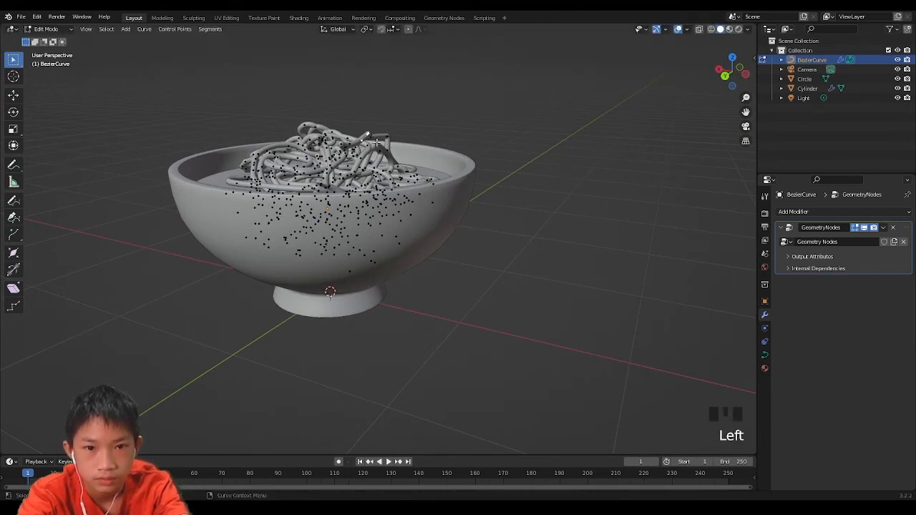
{"action": "key", "text": "g"}
{"action": "left_click", "coordinate": [372, 146]}
{"action": "key", "text": "g"}
{"action": "left_click", "coordinate": [375, 166]}
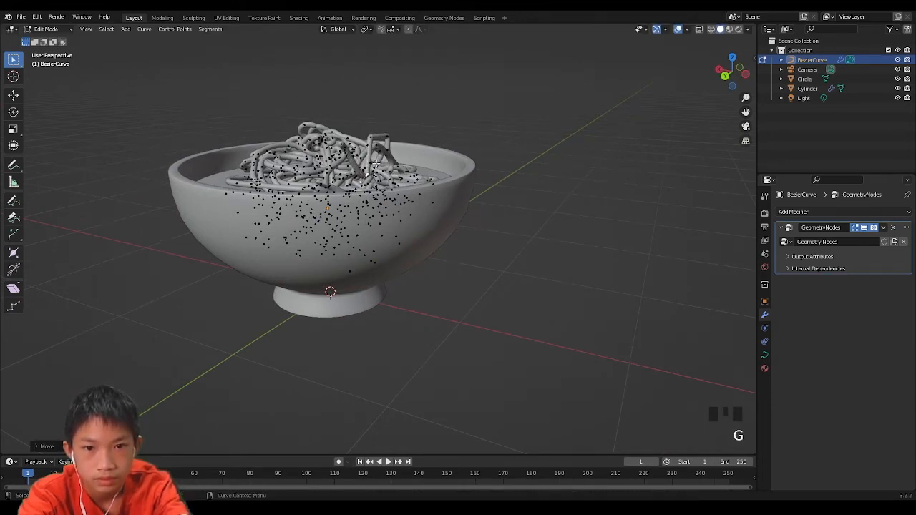
- Move the remaining raised control points of the noodle curve down onto the pile and return to object mode
{"action": "key", "text": "g"}
{"action": "left_click", "coordinate": [386, 138]}
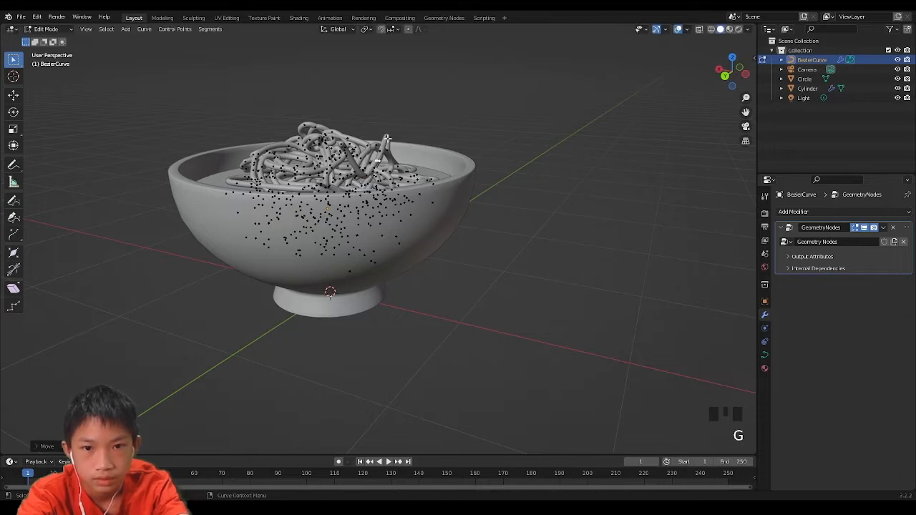
{"action": "key", "text": "g"}
{"action": "left_click", "coordinate": [386, 138]}
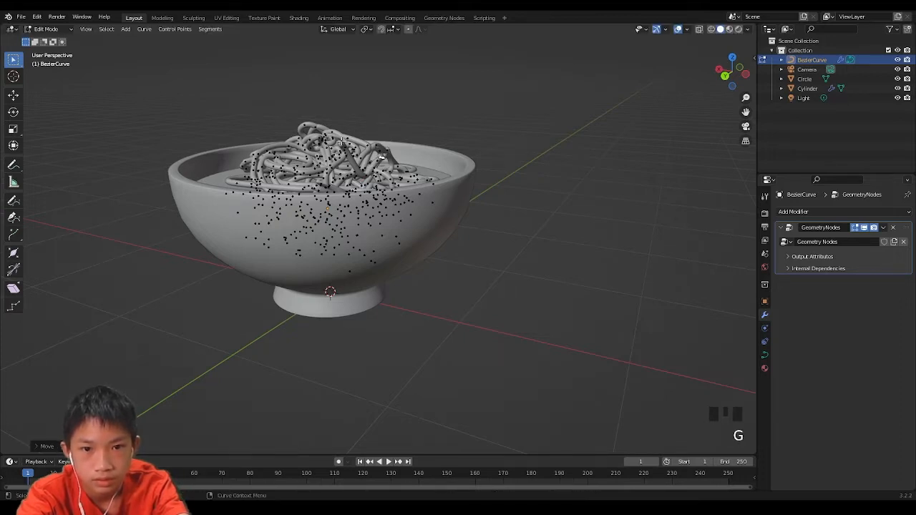
{"action": "middle_click_drag", "start_coordinate": [387, 139], "coordinate": [429, 148]}
{"action": "key", "text": "g"}
{"action": "left_click", "coordinate": [390, 152]}
{"action": "key", "text": "Tab"}
- Add a mesh cylinder, move it above the bowl, and scale it down to about 0.14
{"action": "scroll", "coordinate": [415, 226], "scroll_direction": "down", "scroll_amount": 2}
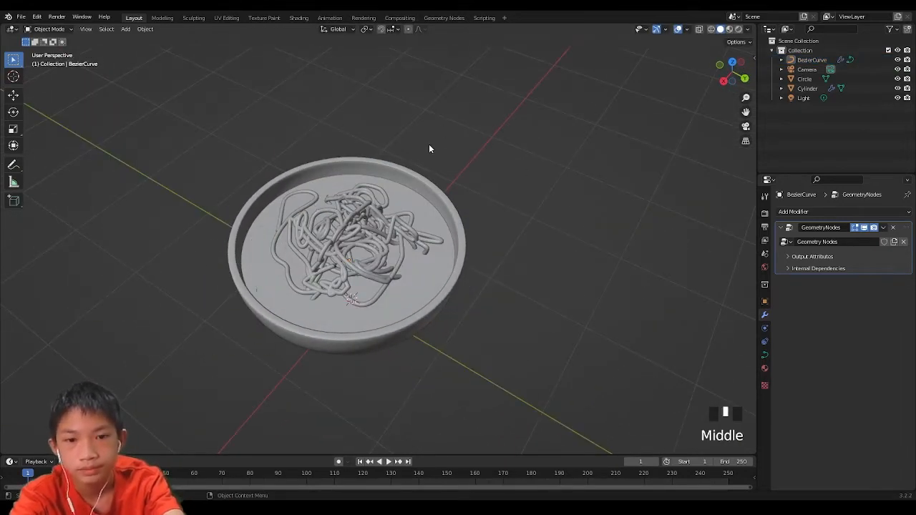
{"action": "scroll", "coordinate": [429, 172], "scroll_direction": "up", "scroll_amount": 2}
{"action": "middle_click_drag", "start_coordinate": [429, 183], "coordinate": [409, 197]}
{"action": "scroll", "coordinate": [370, 203], "scroll_direction": "down", "scroll_amount": 2}
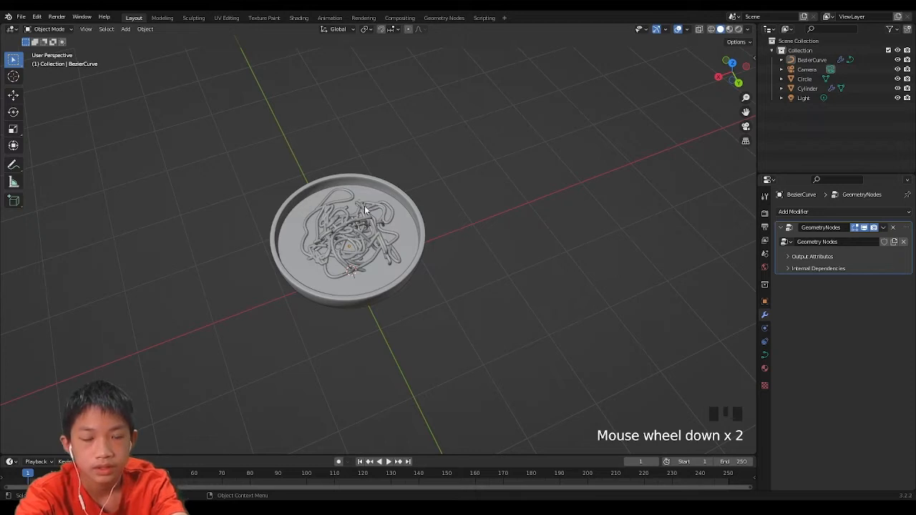
{"action": "key", "text": "shift+a"}
{"action": "mouse_move", "coordinate": [348, 150]}
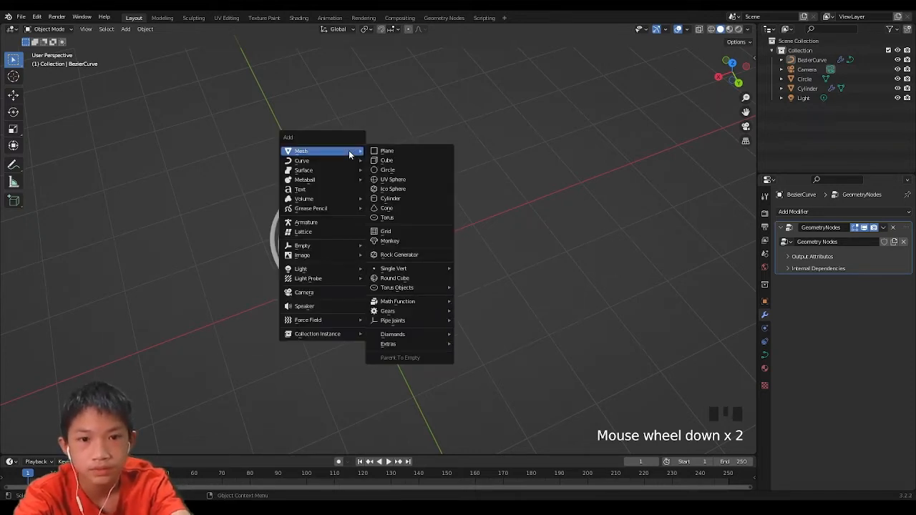
{"action": "left_click", "coordinate": [387, 198]}
{"action": "key", "text": "g"}
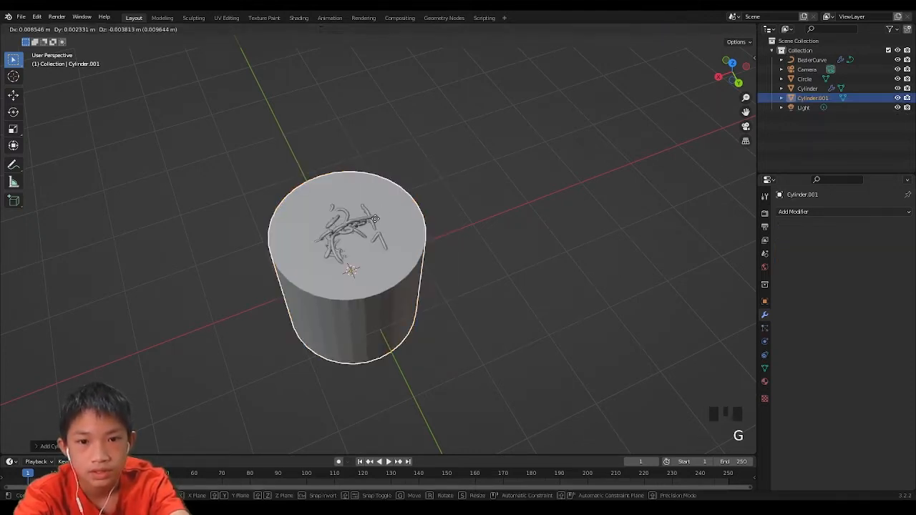
{"action": "key", "text": "s"}
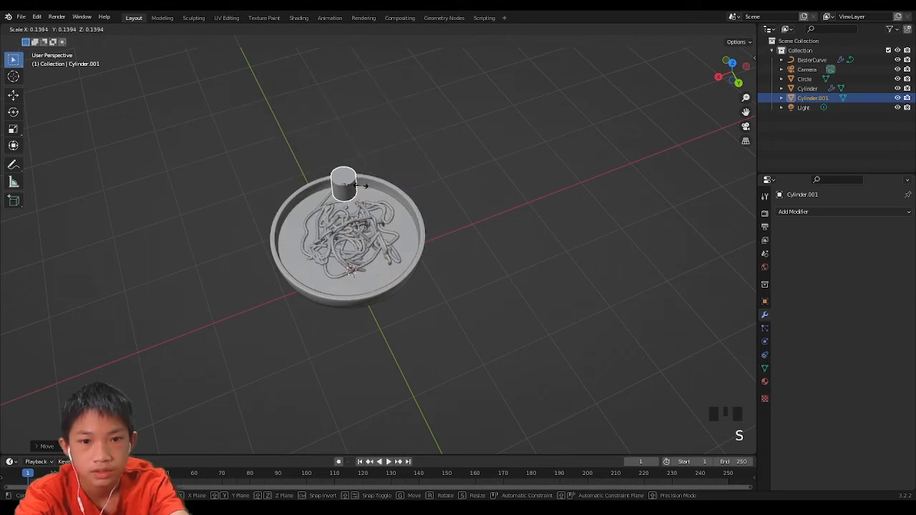
{"action": "scroll", "coordinate": [356, 202], "scroll_direction": "up", "scroll_amount": 8}
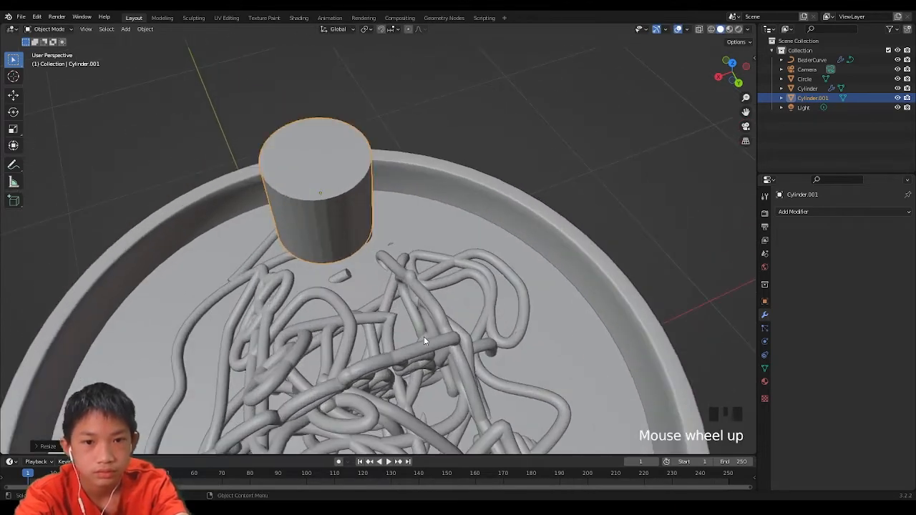
{"action": "left_click", "coordinate": [411, 316]}
- Delete the small cylinder's top and bottom cap faces in edit mode and return to object mode
{"action": "key", "text": "Tab"}
{"action": "left_click", "coordinate": [312, 190]}
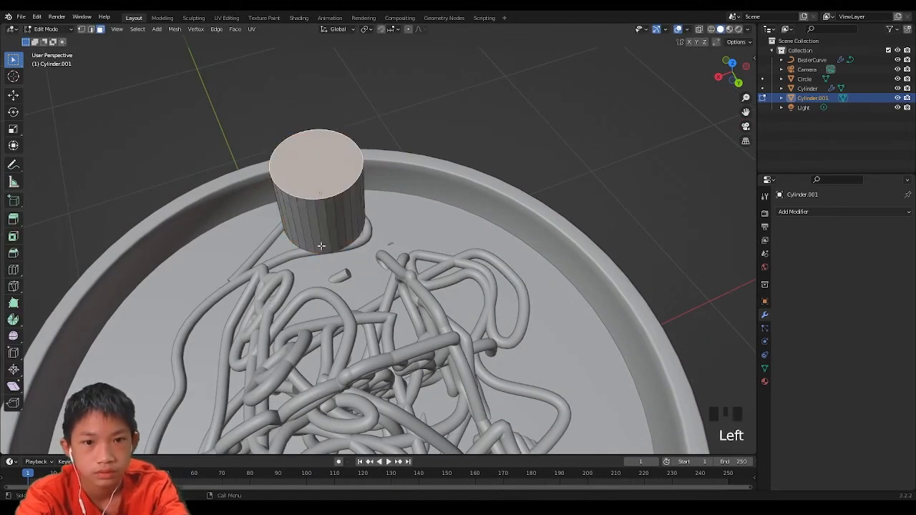
{"action": "middle_click_drag", "start_coordinate": [312, 189], "coordinate": [345, 228]}
{"action": "middle_click_drag", "start_coordinate": [347, 147], "coordinate": [337, 257], "text": "shift"}
{"action": "middle_click_drag", "start_coordinate": [326, 165], "coordinate": [313, 310], "text": "shift"}
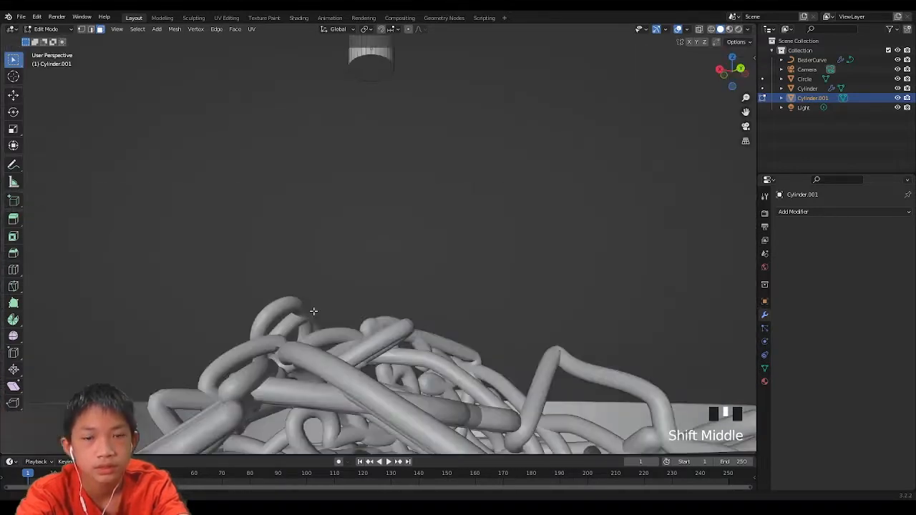
{"action": "middle_click_drag", "start_coordinate": [349, 139], "coordinate": [335, 303], "text": "shift"}
{"action": "left_click", "coordinate": [351, 224], "text": "shift"}
{"action": "key", "text": "x"}
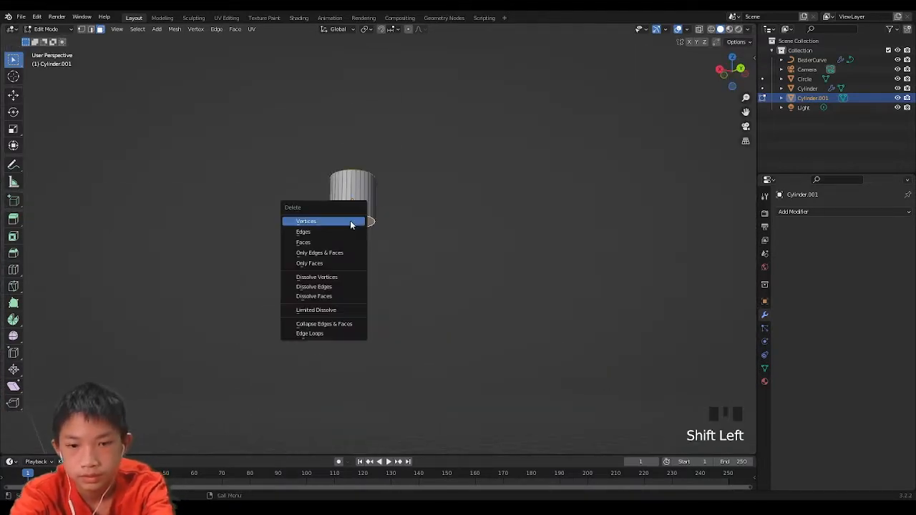
{"action": "left_click", "coordinate": [328, 242]}
{"action": "middle_click_drag", "start_coordinate": [328, 242], "coordinate": [351, 284]}
{"action": "key", "text": "Tab"}
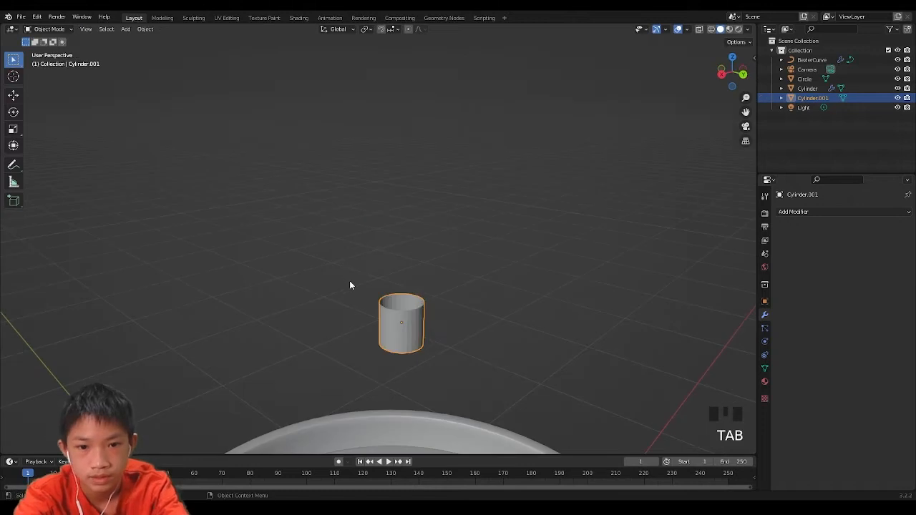
- Examine the open cylinder's size and position above the bowl from several angles
{"action": "scroll", "coordinate": [351, 284], "scroll_direction": "down", "scroll_amount": 2}
{"action": "right_click", "coordinate": [415, 325]}
{"action": "middle_click_drag", "start_coordinate": [416, 330], "coordinate": [246, 271]}
{"action": "scroll", "coordinate": [440, 288], "scroll_direction": "up", "scroll_amount": 2}
{"action": "scroll", "coordinate": [234, 291], "scroll_direction": "down", "scroll_amount": 2}
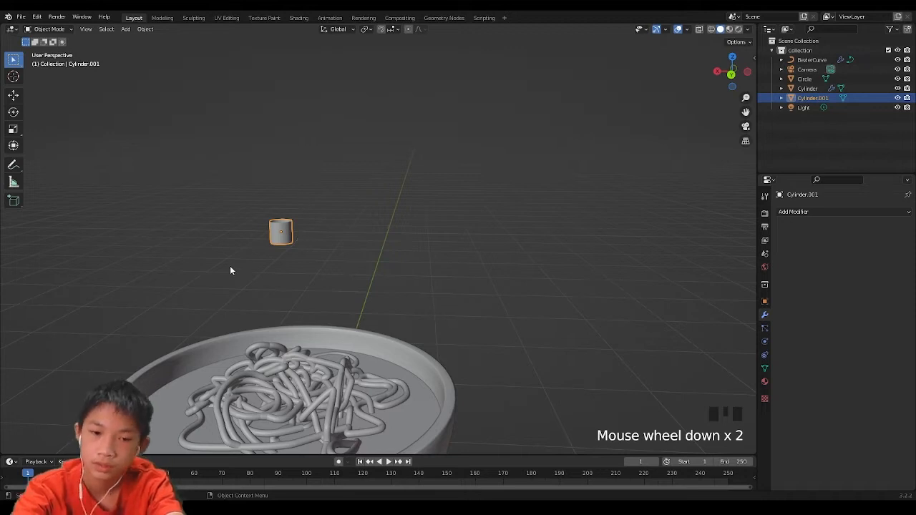
{"action": "scroll", "coordinate": [318, 262], "scroll_direction": "down", "scroll_amount": 2}
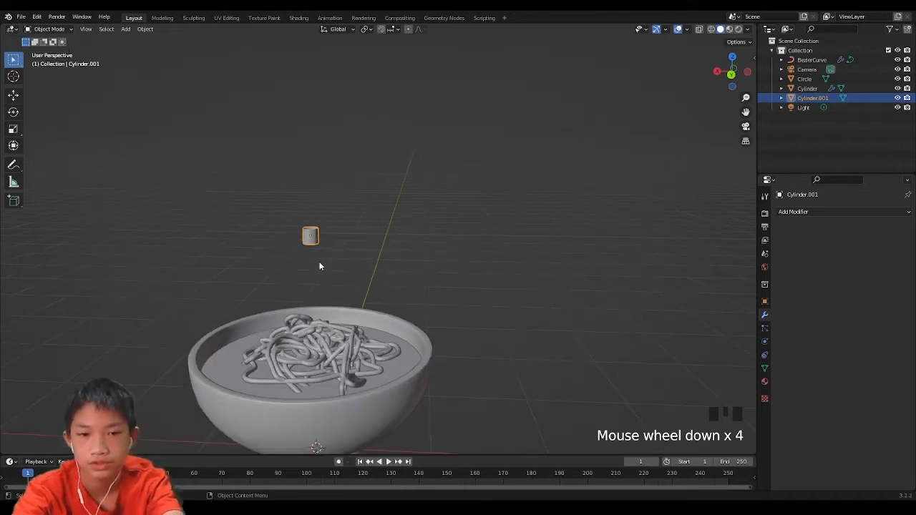
{"action": "scroll", "coordinate": [337, 293], "scroll_direction": "up", "scroll_amount": 3}
{"action": "middle_click_drag", "start_coordinate": [264, 118], "coordinate": [398, 215]}
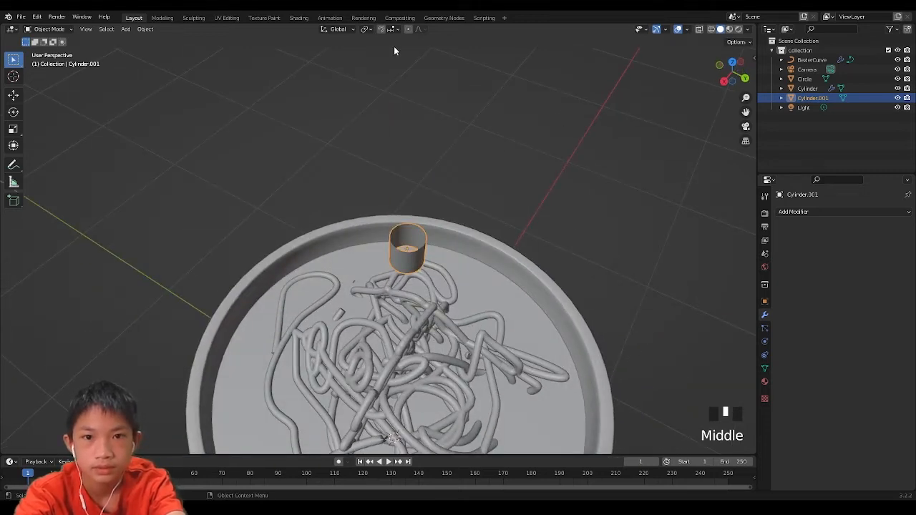
- Switch to the Geometry Nodes workspace
{"action": "left_click", "coordinate": [430, 19]}
{"action": "scroll", "coordinate": [406, 196], "scroll_direction": "down", "scroll_amount": 4}
{"action": "scroll", "coordinate": [425, 219], "scroll_direction": "down", "scroll_amount": 3}
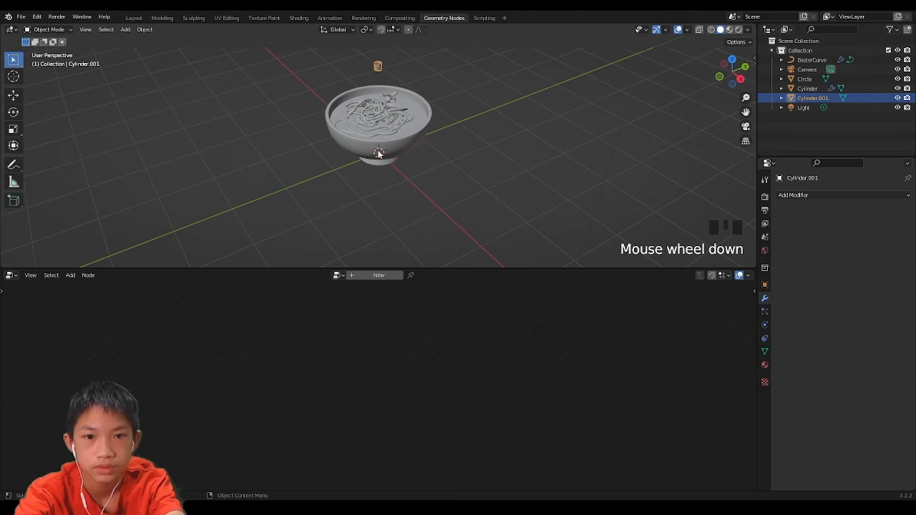
{"action": "middle_click_drag", "start_coordinate": [378, 154], "coordinate": [377, 184], "text": "shift"}
{"action": "scroll", "coordinate": [376, 183], "scroll_direction": "up", "scroll_amount": 4}
{"action": "left_click", "coordinate": [463, 153]}
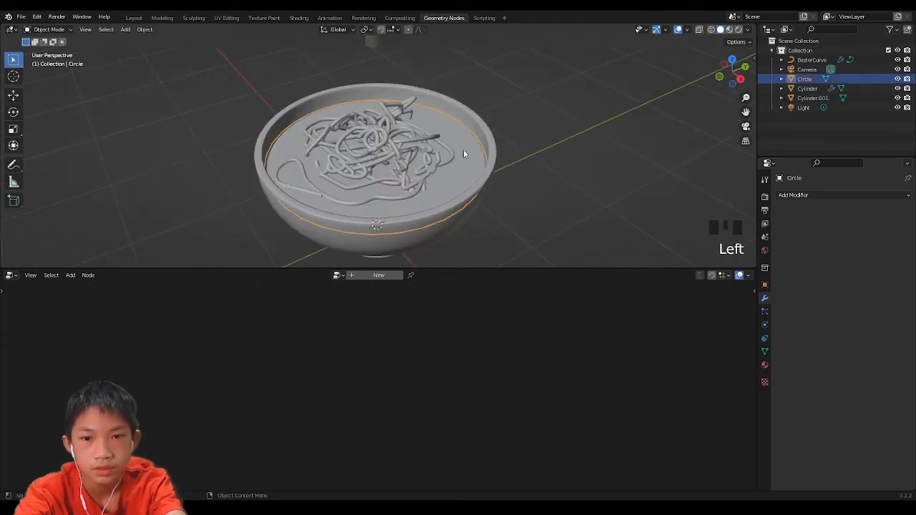
{"action": "key", "text": "g"}
{"action": "key", "text": "g"}
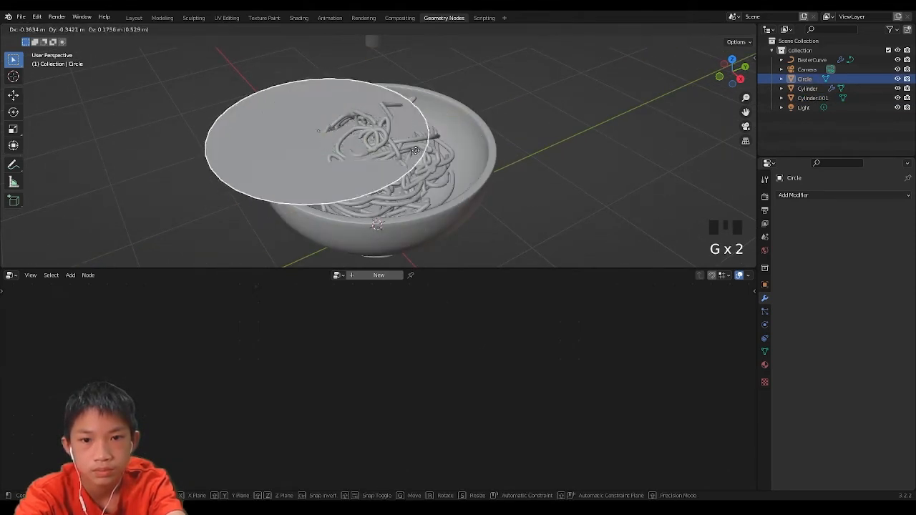
{"action": "right_click", "coordinate": [453, 192]}
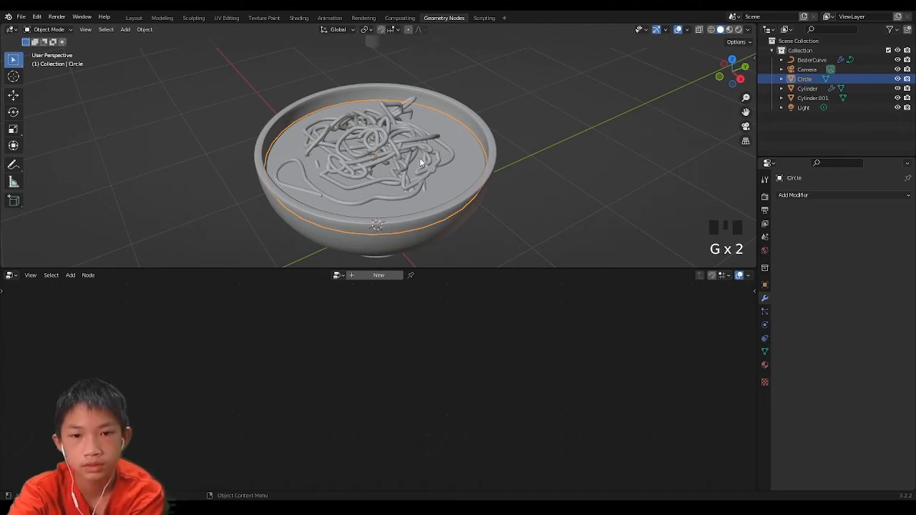
- Select the noodle curve and bring the Circle disc into its node tree as an Object Info node
{"action": "left_click", "coordinate": [414, 143]}
{"action": "left_click", "coordinate": [479, 140]}
{"action": "left_click", "coordinate": [469, 141]}
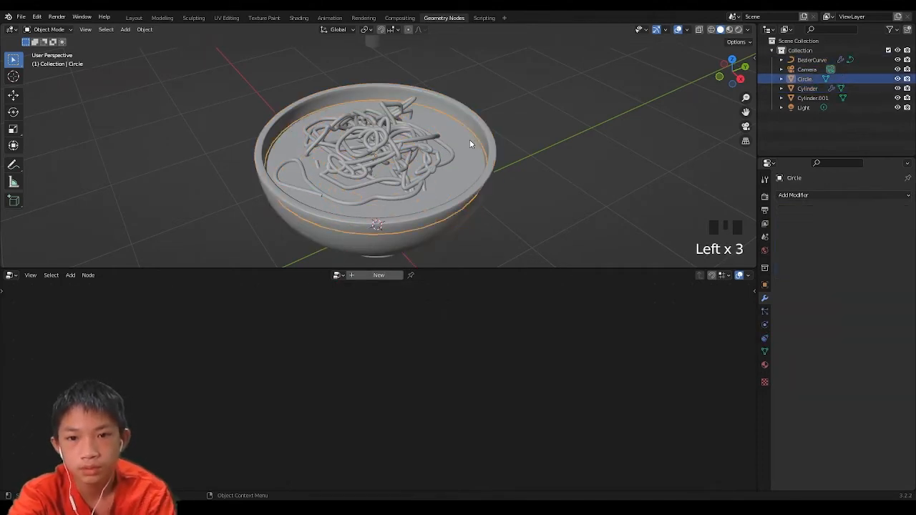
{"action": "left_click", "coordinate": [413, 158]}
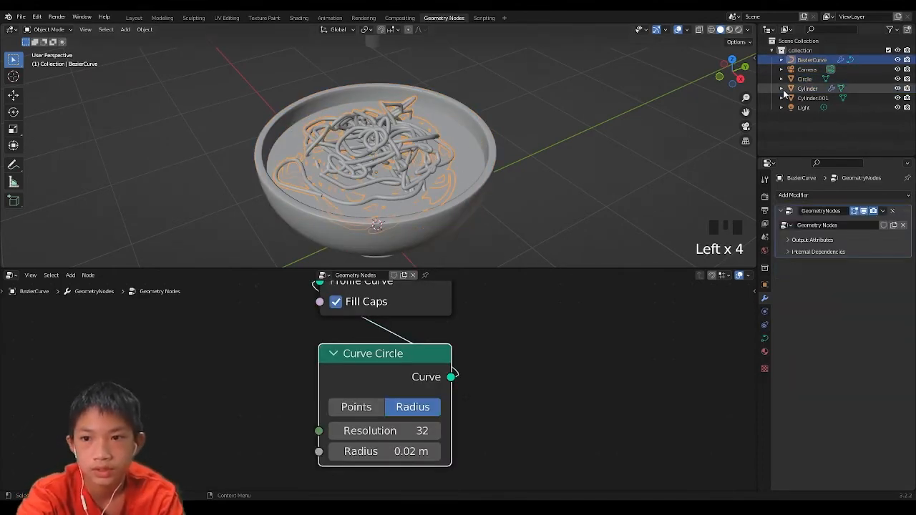
{"action": "scroll", "coordinate": [486, 329], "scroll_direction": "down", "scroll_amount": 3}
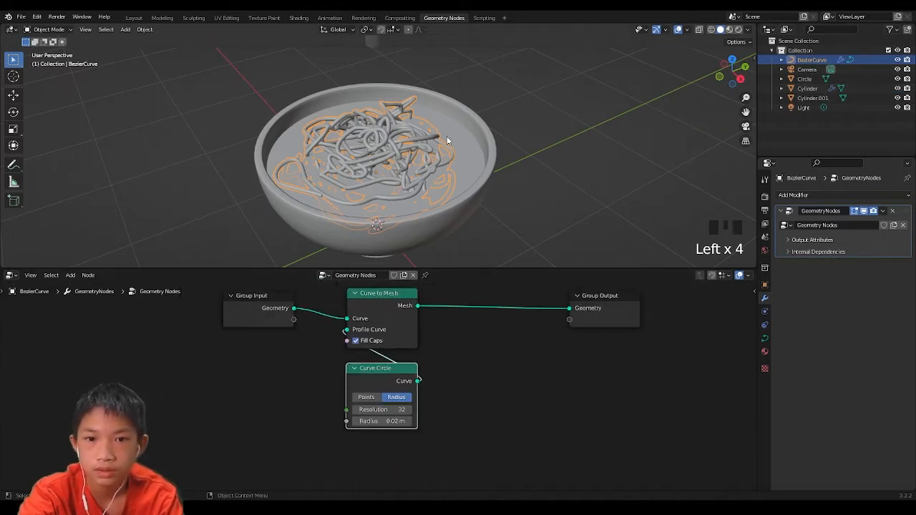
{"action": "scroll", "coordinate": [816, 79], "scroll_direction": "down", "scroll_amount": 8}
{"action": "left_click", "coordinate": [812, 70]}
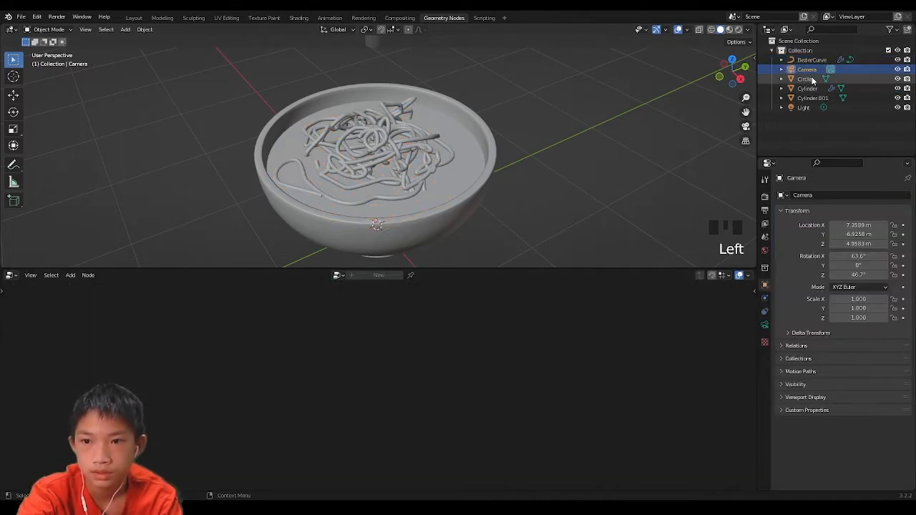
{"action": "left_click", "coordinate": [812, 79]}
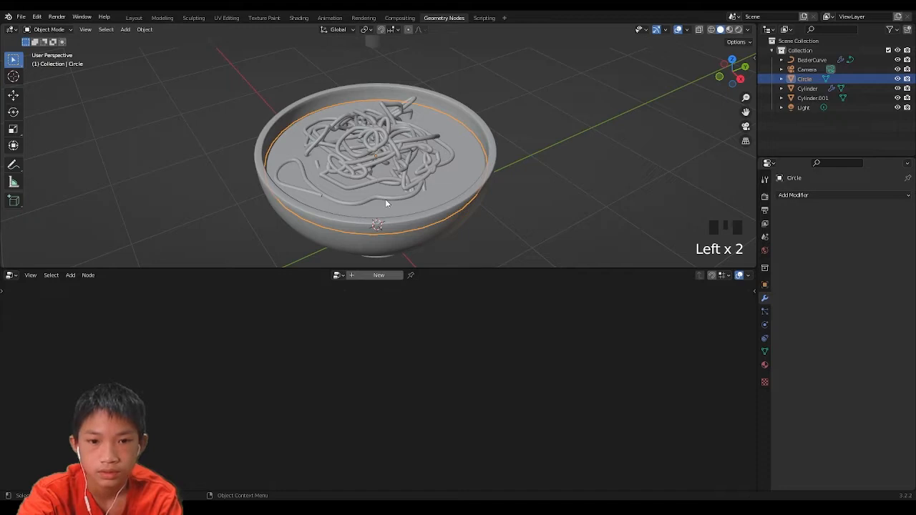
{"action": "left_click", "coordinate": [377, 157]}
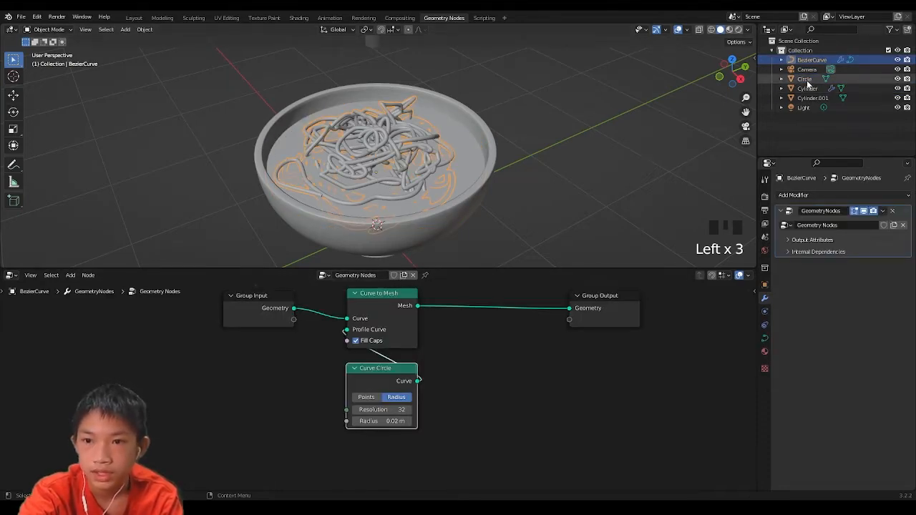
{"action": "left_click_drag", "start_coordinate": [807, 81], "coordinate": [781, 187]}
{"action": "left_click_drag", "start_coordinate": [504, 367], "coordinate": [505, 368]}
{"action": "scroll", "coordinate": [505, 367], "scroll_direction": "up", "scroll_amount": 4}
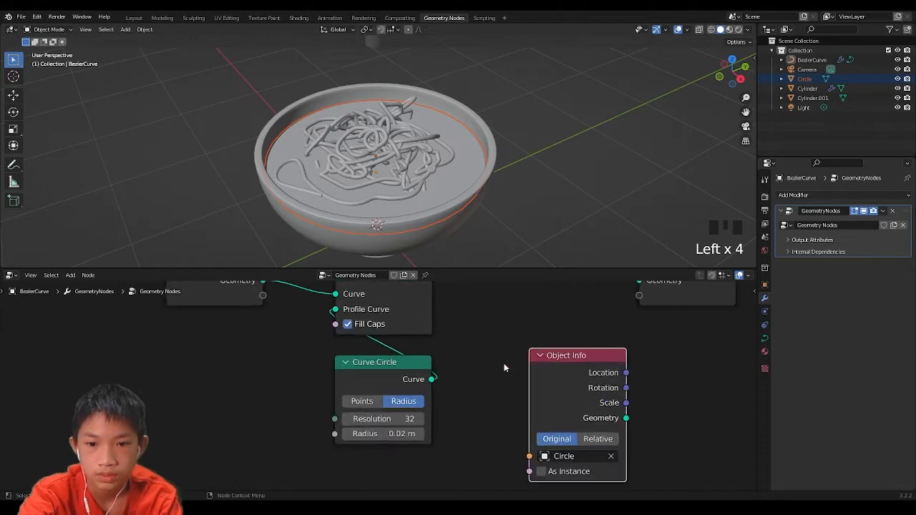
- Place the Object Info node above Curve to Mesh, lower the Curve to Mesh and Curve Circle nodes, and shift Group Output away for space
{"action": "scroll", "coordinate": [506, 368], "scroll_direction": "down", "scroll_amount": 2}
{"action": "middle_click_drag", "start_coordinate": [494, 392], "coordinate": [471, 443]}
{"action": "left_click_drag", "start_coordinate": [496, 427], "coordinate": [336, 333]}
{"action": "scroll", "coordinate": [335, 331], "scroll_direction": "down", "scroll_amount": 2}
{"action": "middle_click_drag", "start_coordinate": [336, 331], "coordinate": [320, 258]}
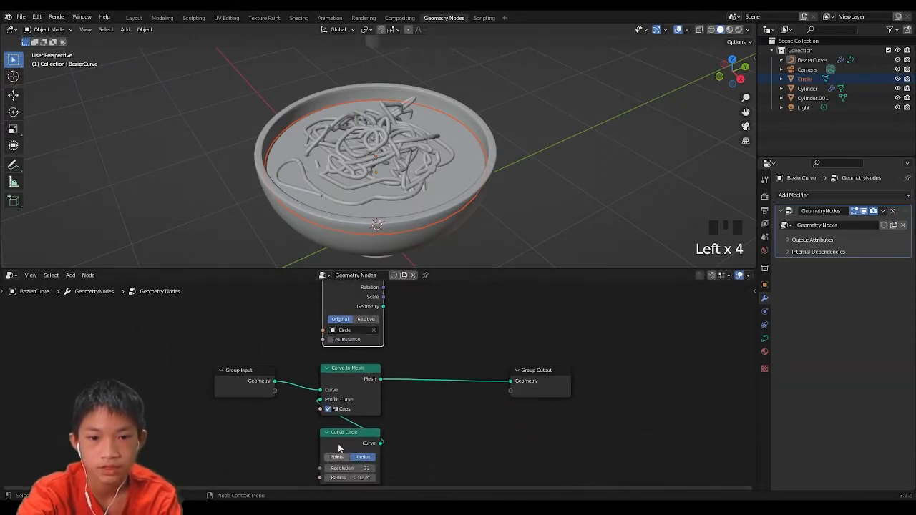
{"action": "scroll", "coordinate": [339, 446], "scroll_direction": "down", "scroll_amount": 1}
{"action": "middle_click_drag", "start_coordinate": [336, 419], "coordinate": [336, 376]}
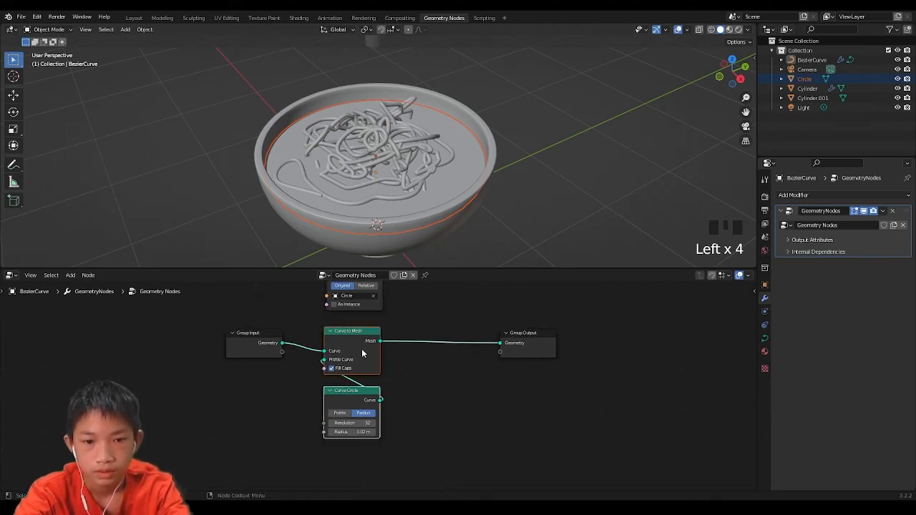
{"action": "left_click_drag", "start_coordinate": [362, 354], "coordinate": [363, 398]}
{"action": "left_click_drag", "start_coordinate": [513, 356], "coordinate": [552, 356]}
- Insert a Join Geometry node between Curve to Mesh and Group Output and connect the Object Info node's Geometry to it
{"action": "key", "text": "shift+a"}
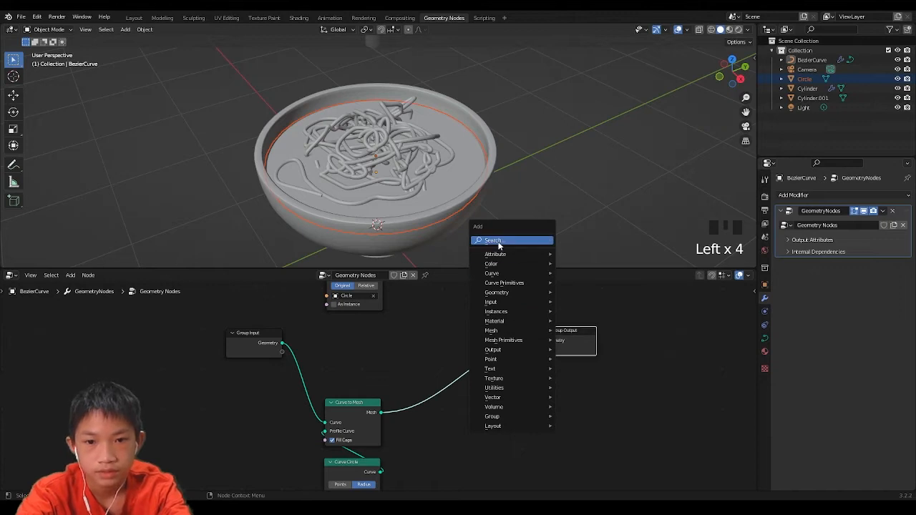
{"action": "left_click", "coordinate": [499, 243]}
{"action": "type", "text": "jp"}
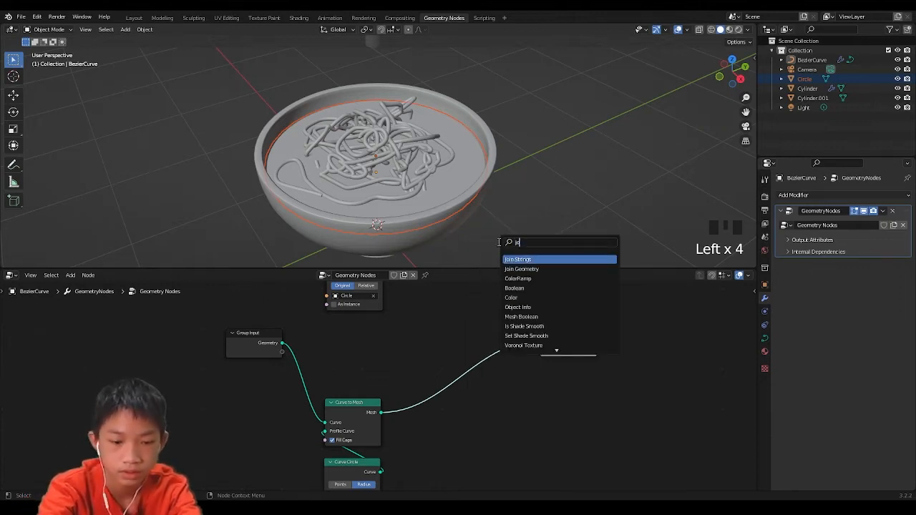
{"action": "left_click", "coordinate": [522, 268]}
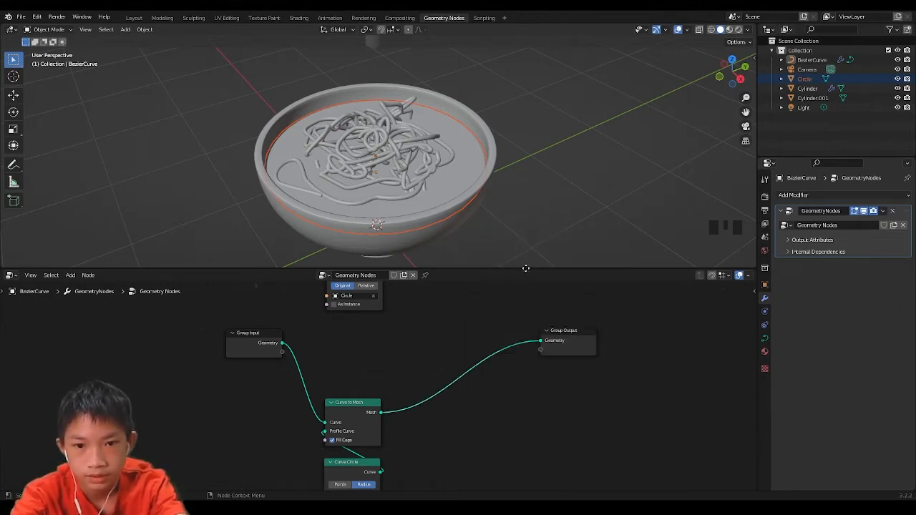
{"action": "left_click", "coordinate": [477, 403]}
{"action": "middle_click_drag", "start_coordinate": [477, 403], "coordinate": [475, 409]}
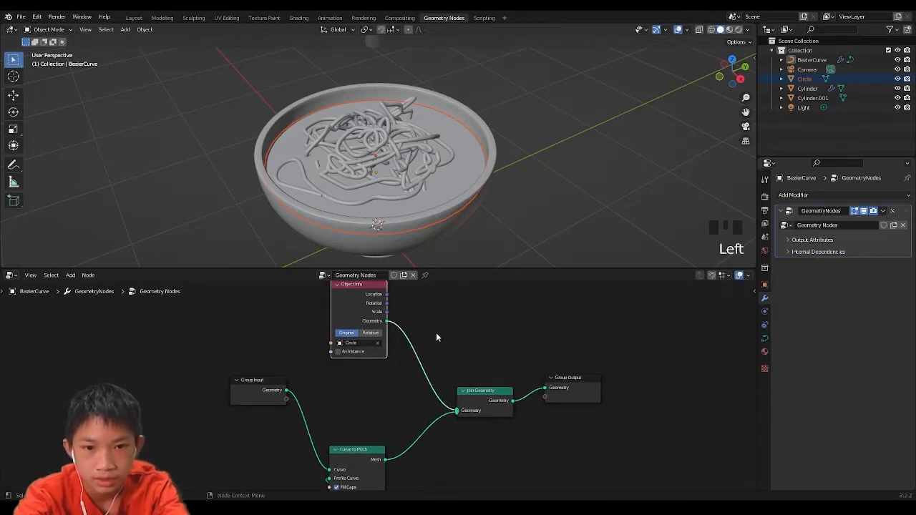
- Delete the original Circle disc object from the scene and reselect the noodle curve
{"action": "left_click", "coordinate": [466, 163]}
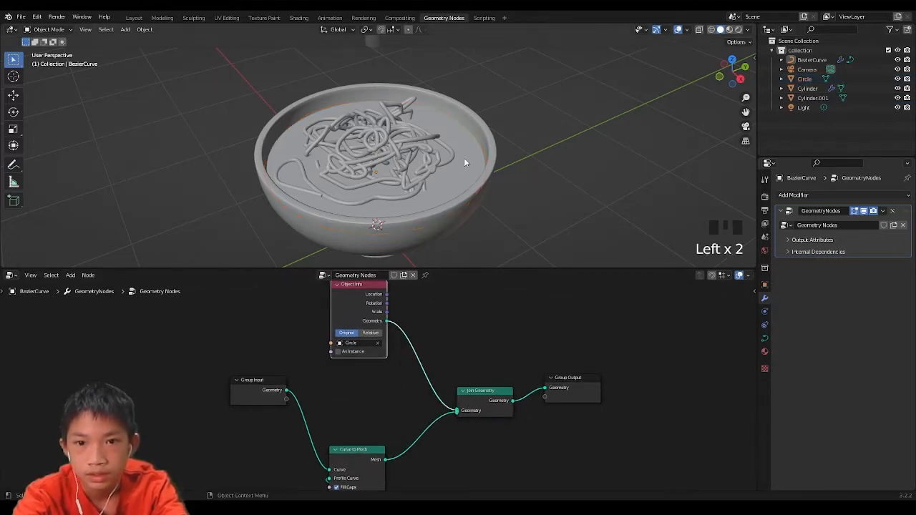
{"action": "left_click", "coordinate": [797, 78]}
{"action": "key", "text": "Delete"}
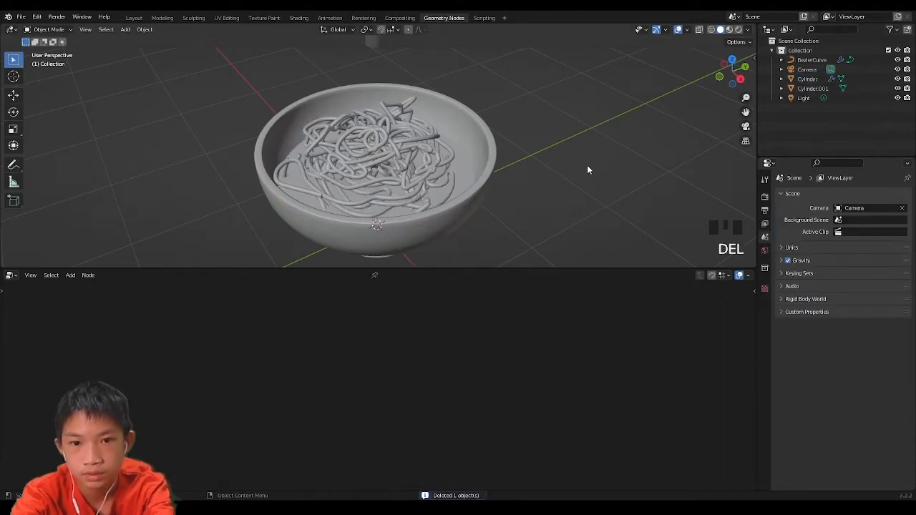
{"action": "left_click", "coordinate": [406, 181]}
{"action": "middle_click_drag", "start_coordinate": [405, 181], "coordinate": [461, 185]}
{"action": "scroll", "coordinate": [465, 185], "scroll_direction": "up", "scroll_amount": 6}
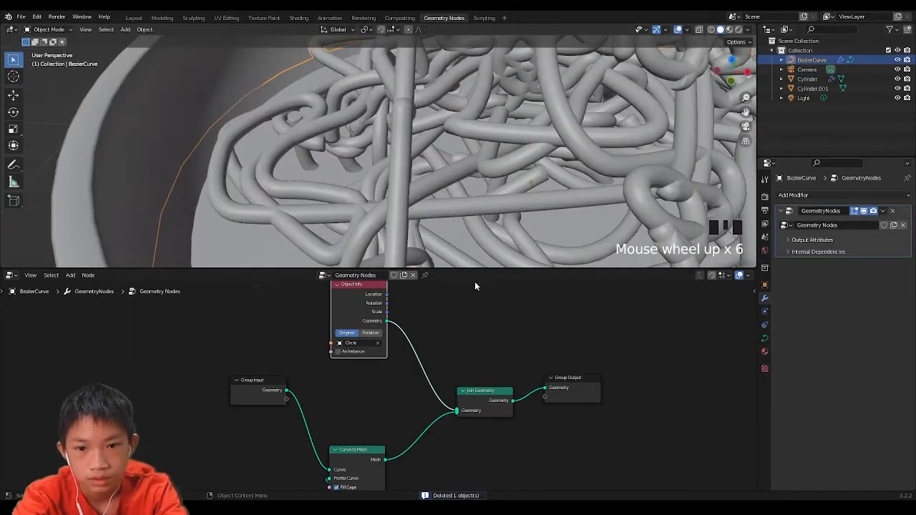
- Move the Circle's Object Info node aside and insert a Transform node between it and Join Geometry
{"action": "scroll", "coordinate": [525, 374], "scroll_direction": "up", "scroll_amount": 1}
{"action": "scroll", "coordinate": [423, 185], "scroll_direction": "down", "scroll_amount": 2}
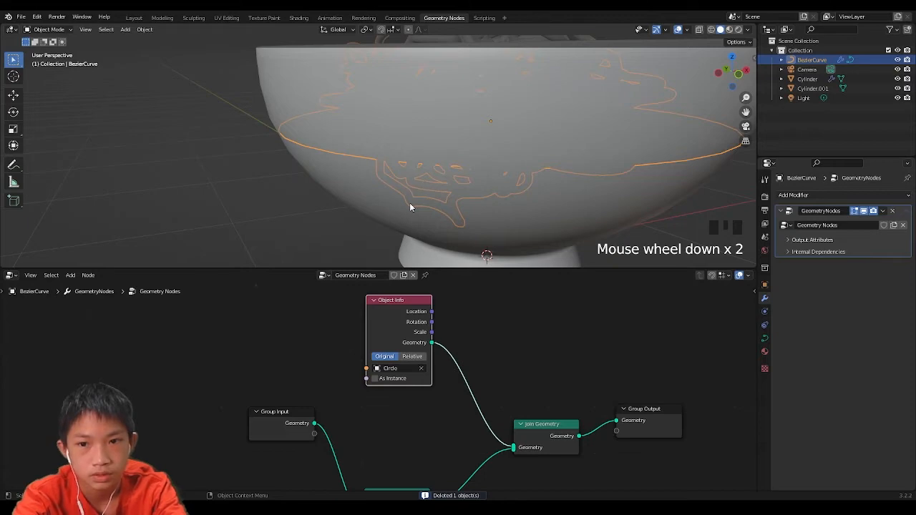
{"action": "middle_click_drag", "start_coordinate": [409, 203], "coordinate": [340, 201]}
{"action": "scroll", "coordinate": [341, 209], "scroll_direction": "down", "scroll_amount": 1}
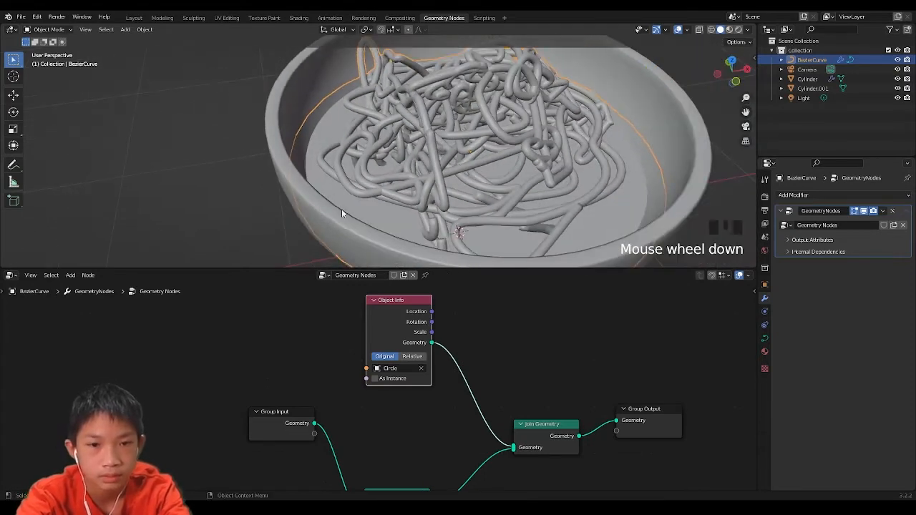
{"action": "left_click_drag", "start_coordinate": [380, 302], "coordinate": [301, 309]}
{"action": "key", "text": "shift+a"}
{"action": "left_click", "coordinate": [426, 306]}
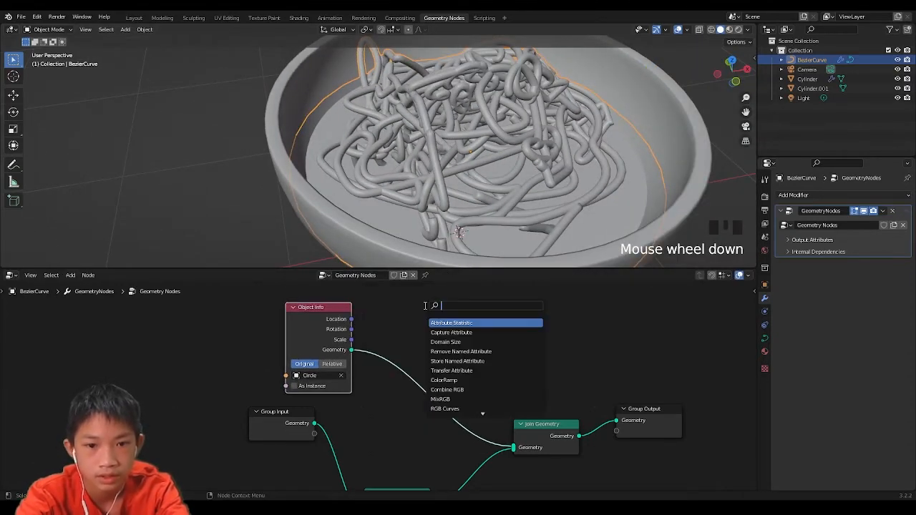
{"action": "type", "text": "tran"}
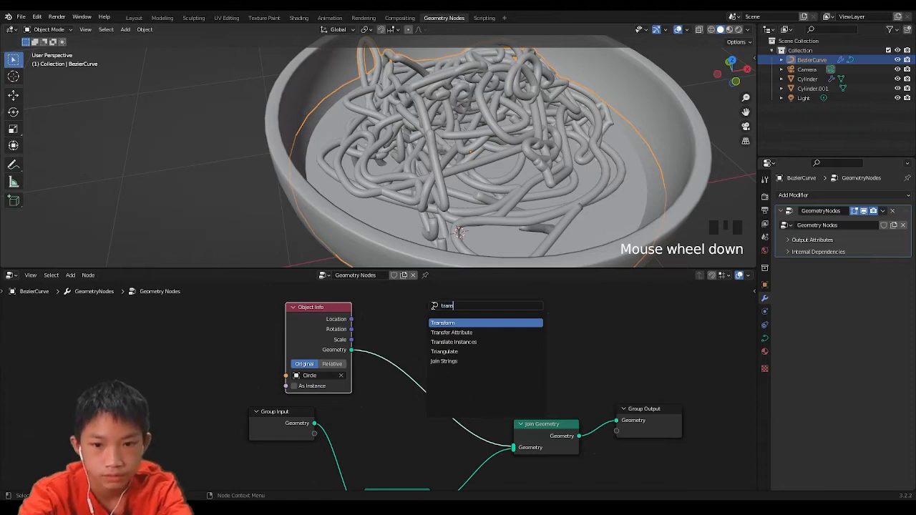
{"action": "type", "text": "s"}
{"action": "key", "text": "Return"}
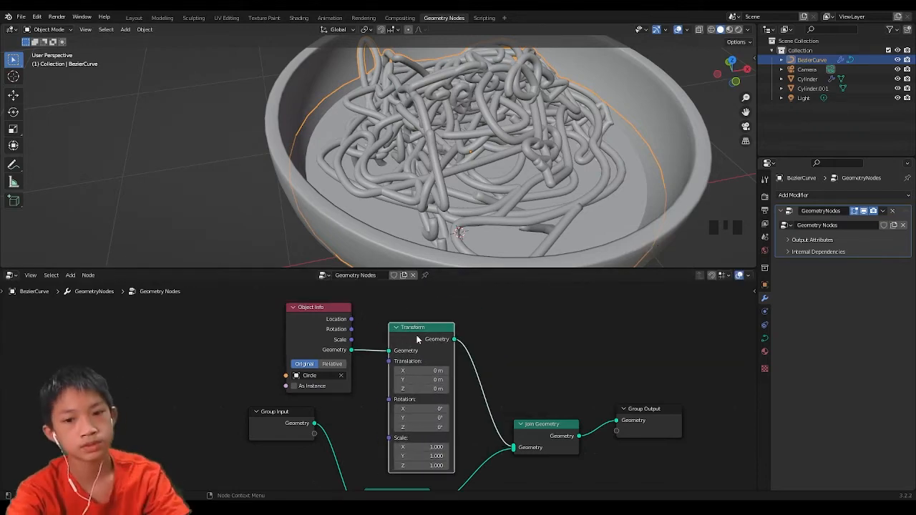
{"action": "left_click", "coordinate": [410, 322]}
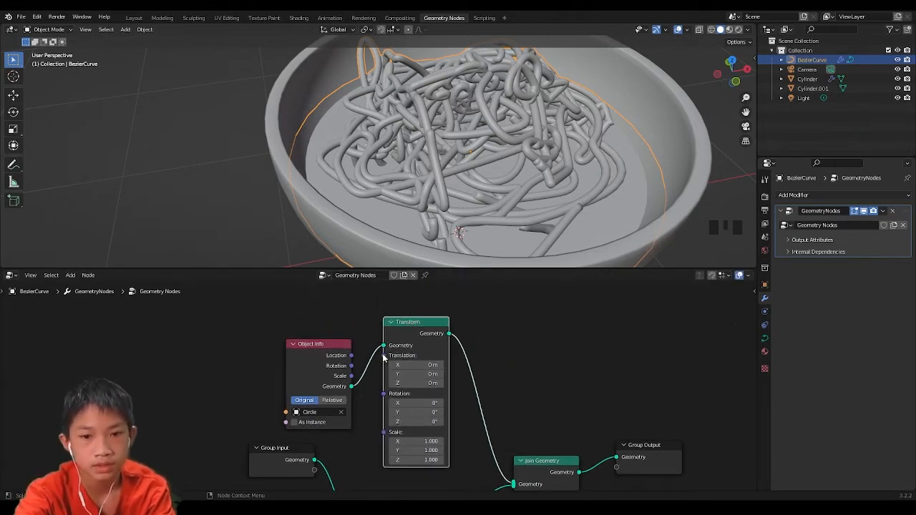
- Set the Transform node's Z translation to 0.2 m to raise the soup surface, and check the bowl
{"action": "mouse_move", "coordinate": [411, 382]}
{"action": "left_mouse_down"}
{"action": "mouse_move", "coordinate": [440, 382]}
{"action": "mouse_move", "coordinate": [400, 382]}
{"action": "mouse_move", "coordinate": [429, 382]}
{"action": "left_mouse_up"}
{"action": "left_click", "coordinate": [228, 203]}
{"action": "scroll", "coordinate": [200, 197], "scroll_direction": "down", "scroll_amount": 2}
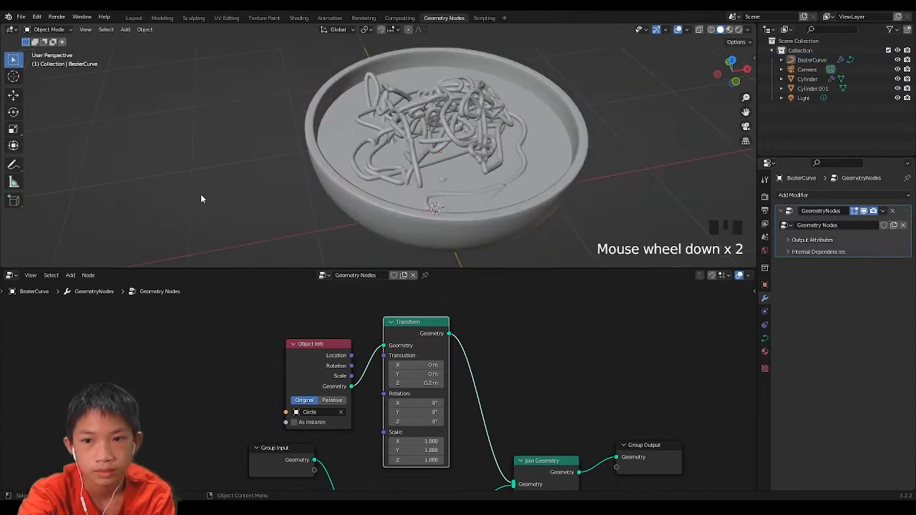
{"action": "middle_click_drag", "start_coordinate": [201, 197], "coordinate": [382, 203]}
{"action": "scroll", "coordinate": [398, 192], "scroll_direction": "down", "scroll_amount": 3}
{"action": "scroll", "coordinate": [398, 190], "scroll_direction": "up", "scroll_amount": 1}
{"action": "scroll", "coordinate": [472, 175], "scroll_direction": "down", "scroll_amount": 3}
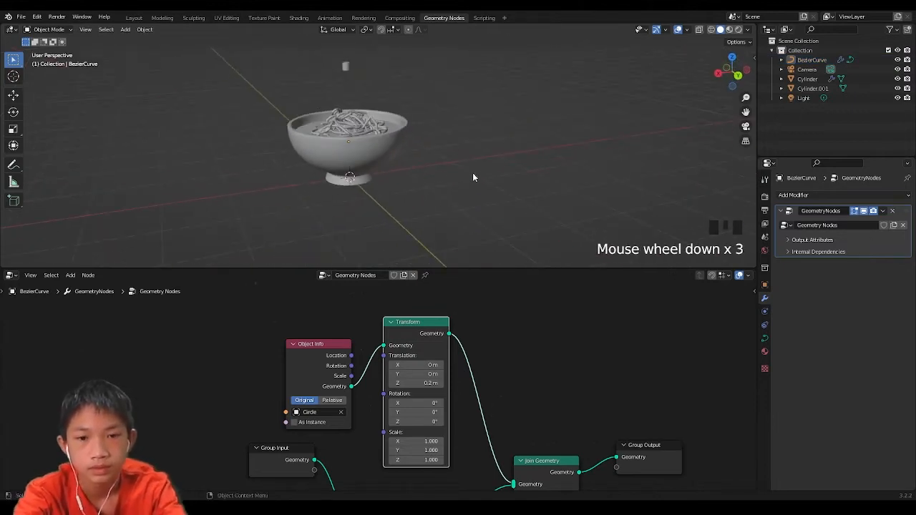
{"action": "scroll", "coordinate": [383, 373], "scroll_direction": "down", "scroll_amount": 2}
- Move the Object Info, Transform and Join Geometry nodes back to free up space before Group Output
{"action": "left_click_drag", "start_coordinate": [350, 355], "coordinate": [281, 341]}
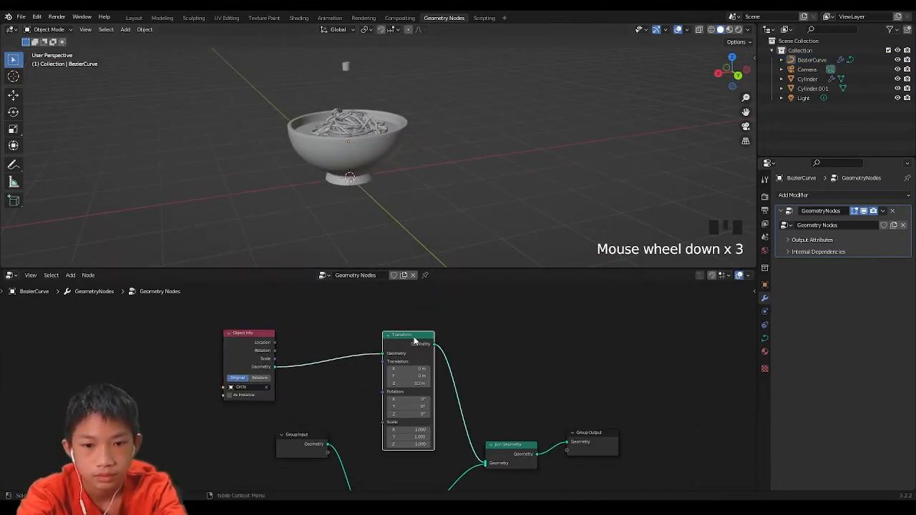
{"action": "left_click_drag", "start_coordinate": [409, 336], "coordinate": [331, 293]}
{"action": "middle_click_drag", "start_coordinate": [449, 358], "coordinate": [446, 361]}
{"action": "scroll", "coordinate": [454, 361], "scroll_direction": "down", "scroll_amount": 1}
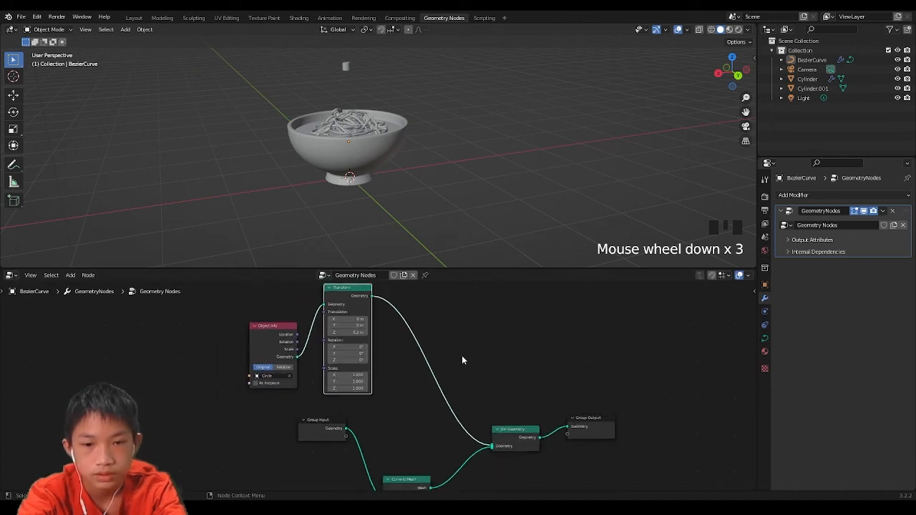
{"action": "left_click_drag", "start_coordinate": [533, 438], "coordinate": [462, 397]}
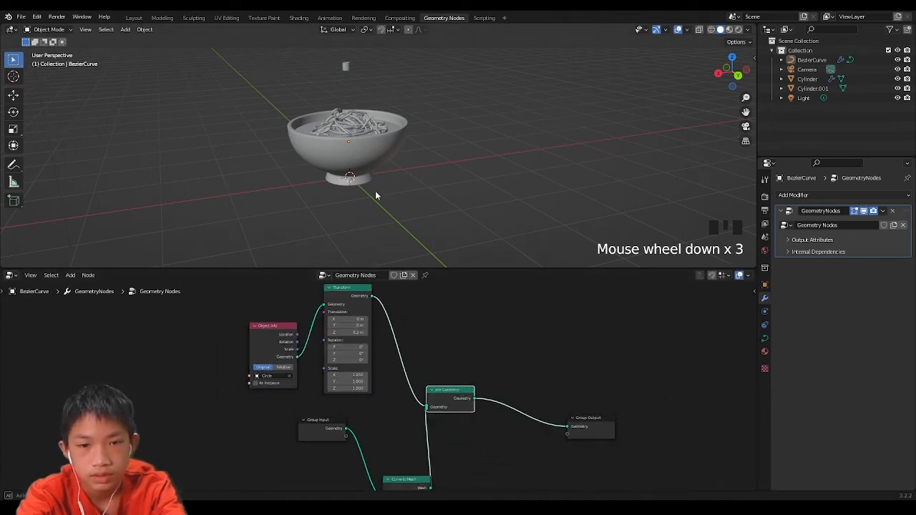
- Rearrange Group Input, Curve to Mesh and Curve Circle below the Circle's Transform node, with Join Geometry close beside them
{"action": "scroll", "coordinate": [378, 169], "scroll_direction": "up", "scroll_amount": 2}
{"action": "middle_click_drag", "start_coordinate": [378, 170], "coordinate": [448, 74], "text": "shift"}
{"action": "scroll", "coordinate": [439, 158], "scroll_direction": "up", "scroll_amount": 3}
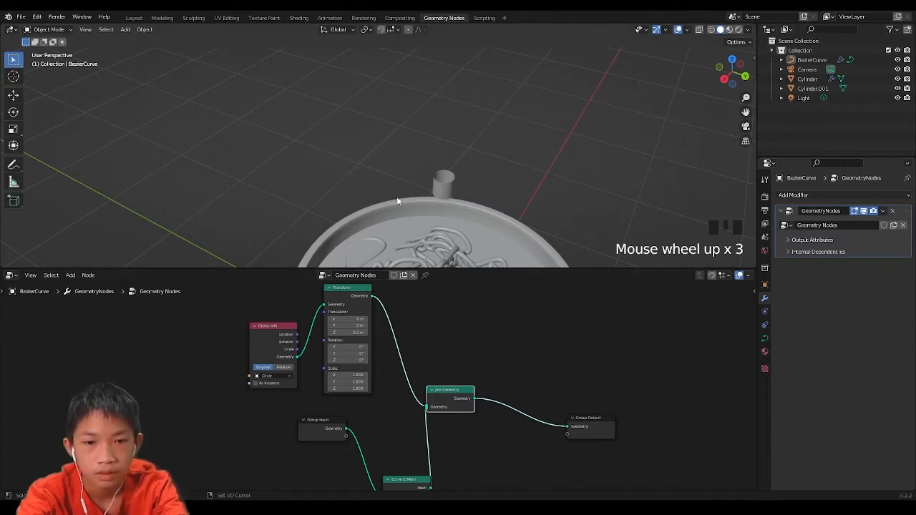
{"action": "middle_click_drag", "start_coordinate": [397, 200], "coordinate": [337, 112], "text": "shift"}
{"action": "scroll", "coordinate": [309, 184], "scroll_direction": "up", "scroll_amount": 3}
{"action": "middle_click_drag", "start_coordinate": [309, 185], "coordinate": [309, 161]}
{"action": "scroll", "coordinate": [265, 322], "scroll_direction": "up", "scroll_amount": 1}
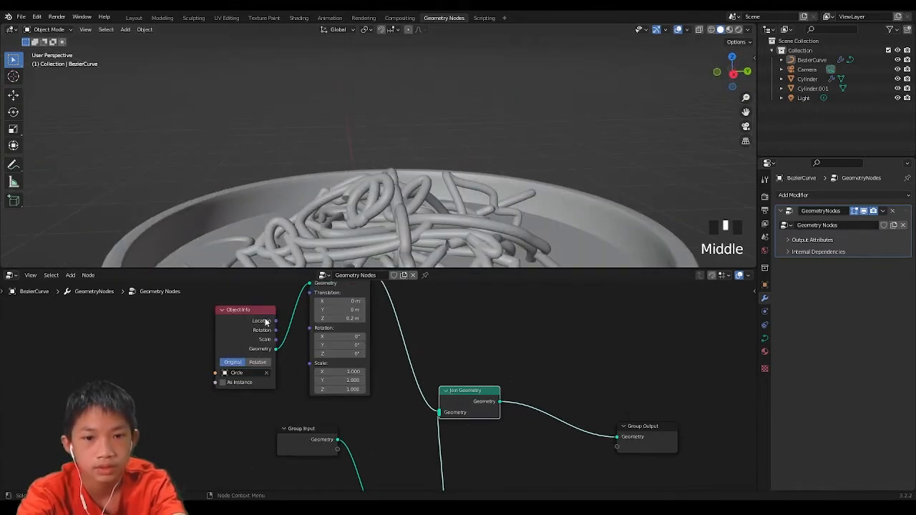
{"action": "scroll", "coordinate": [264, 322], "scroll_direction": "down", "scroll_amount": 2}
{"action": "middle_click_drag", "start_coordinate": [394, 427], "coordinate": [407, 412]}
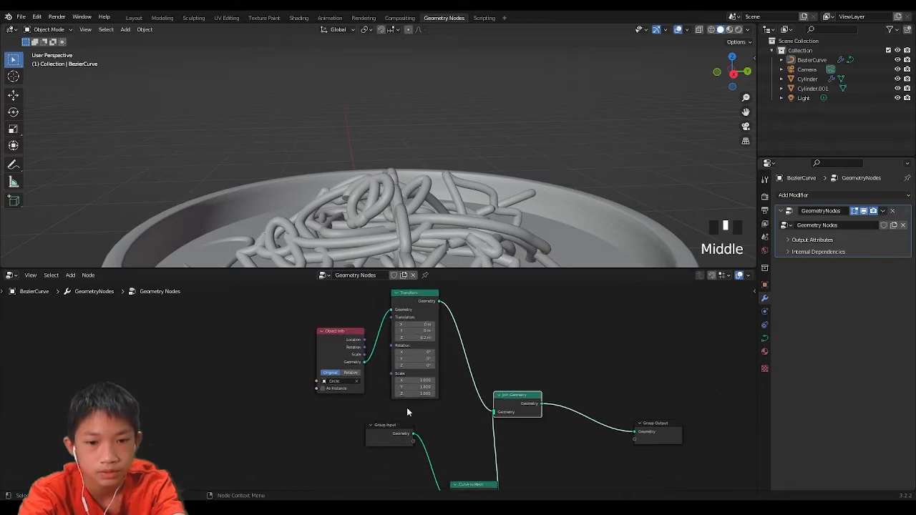
{"action": "left_click_drag", "start_coordinate": [369, 439], "coordinate": [254, 422]}
{"action": "left_click_drag", "start_coordinate": [470, 485], "coordinate": [386, 402]}
{"action": "scroll", "coordinate": [440, 393], "scroll_direction": "down", "scroll_amount": 3}
{"action": "middle_click_drag", "start_coordinate": [347, 223], "coordinate": [523, 249]}
{"action": "middle_click_drag", "start_coordinate": [452, 353], "coordinate": [433, 404]}
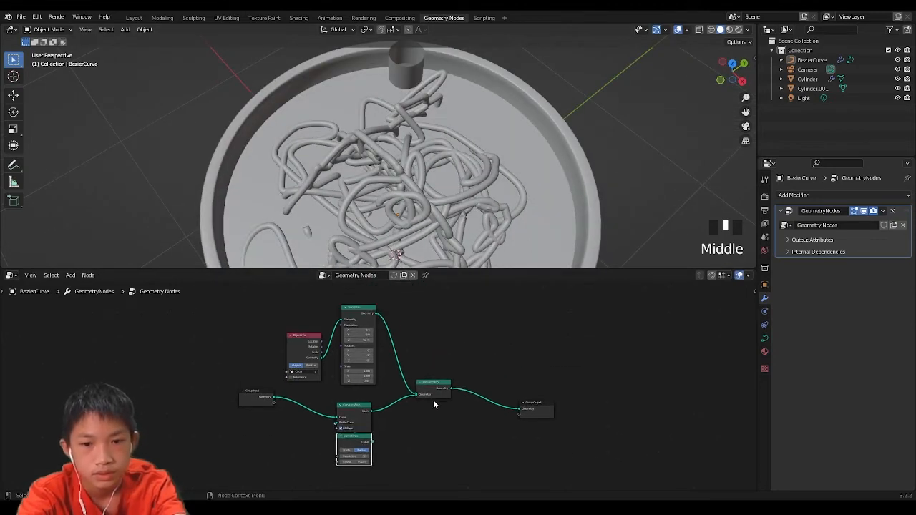
{"action": "left_click_drag", "start_coordinate": [432, 392], "coordinate": [413, 385]}
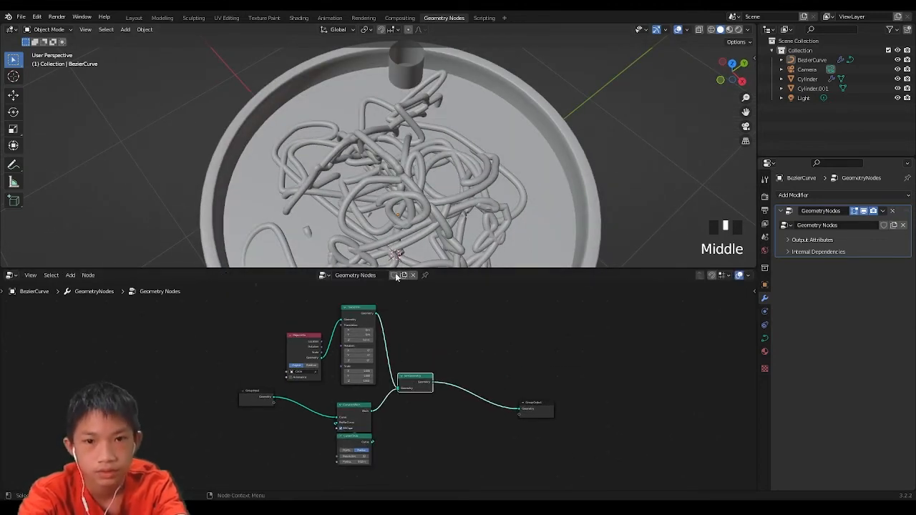
- Select the small open cylinder, Cylinder.001, and rename it "green onion"
{"action": "left_click", "coordinate": [694, 77]}
{"action": "left_click", "coordinate": [800, 89]}
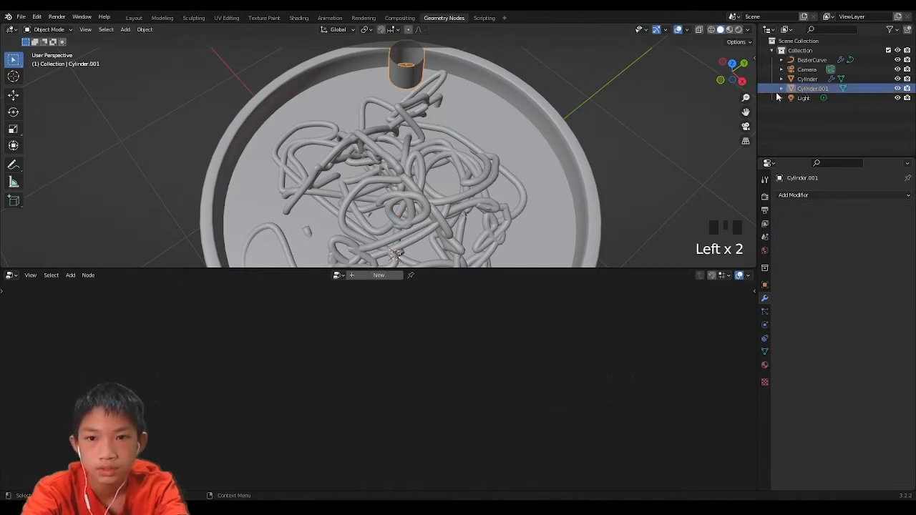
{"action": "triple_click", "coordinate": [810, 89]}
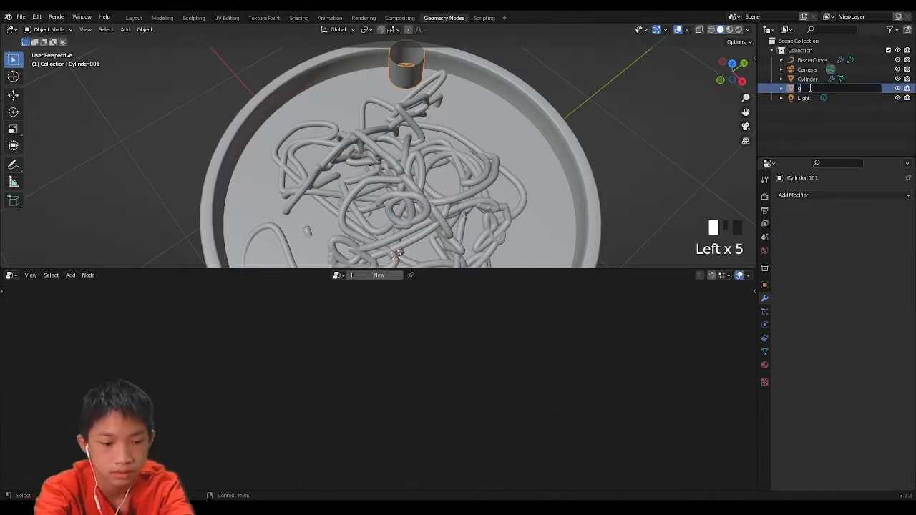
{"action": "key", "text": "Return"}
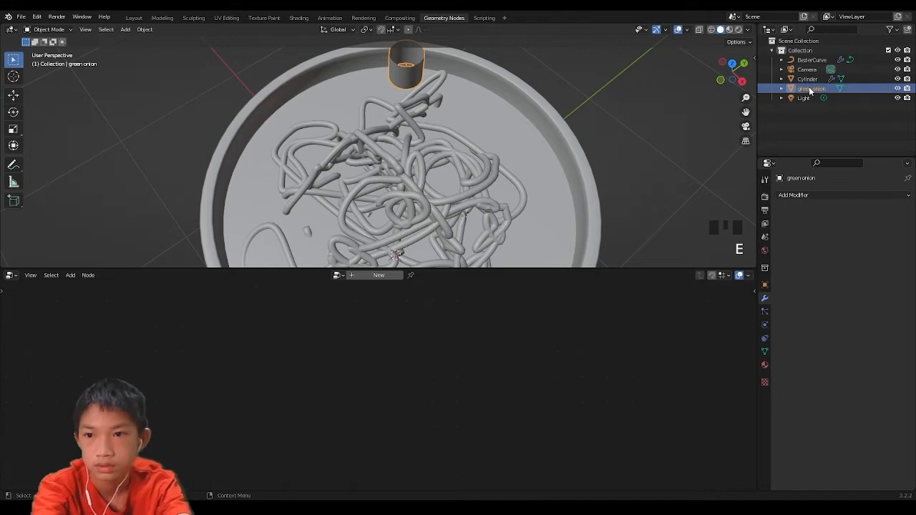
- Reselect the noodle curve, bring green onion into its node tree as an Object Info node, and move that node up
{"action": "left_click", "coordinate": [457, 143]}
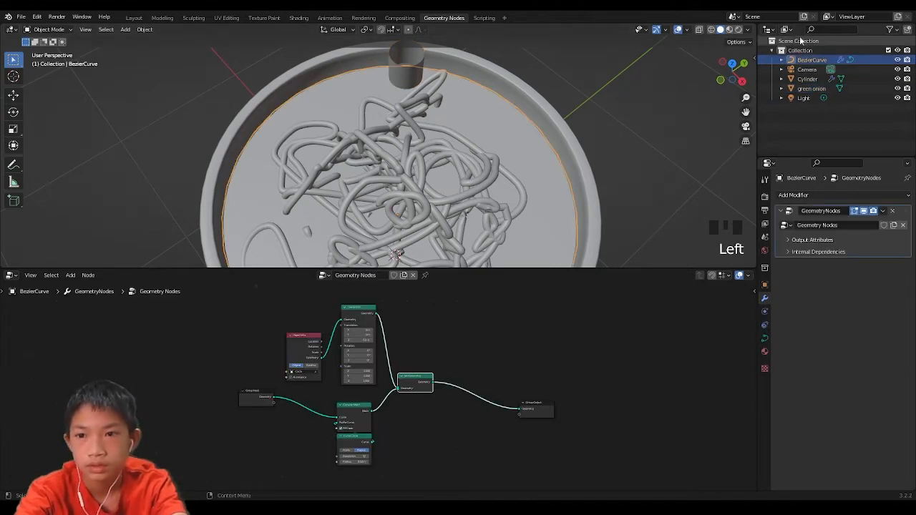
{"action": "left_click_drag", "start_coordinate": [805, 92], "coordinate": [471, 355]}
{"action": "middle_click_drag", "start_coordinate": [473, 360], "coordinate": [399, 345]}
{"action": "scroll", "coordinate": [390, 359], "scroll_direction": "up", "scroll_amount": 5}
{"action": "left_click_drag", "start_coordinate": [438, 327], "coordinate": [461, 272]}
- Insert a Distribute Points on Faces node between Join Geometry and Group Output
{"action": "key", "text": "shift+a"}
{"action": "mouse_move", "coordinate": [417, 329]}
{"action": "type", "text": "s"}
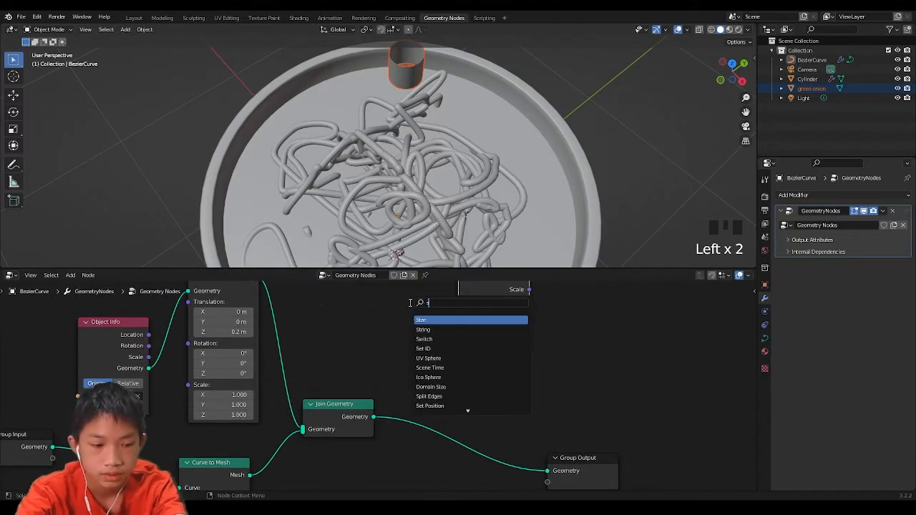
{"action": "key", "text": "BackSpace"}
{"action": "type", "text": "dis"}
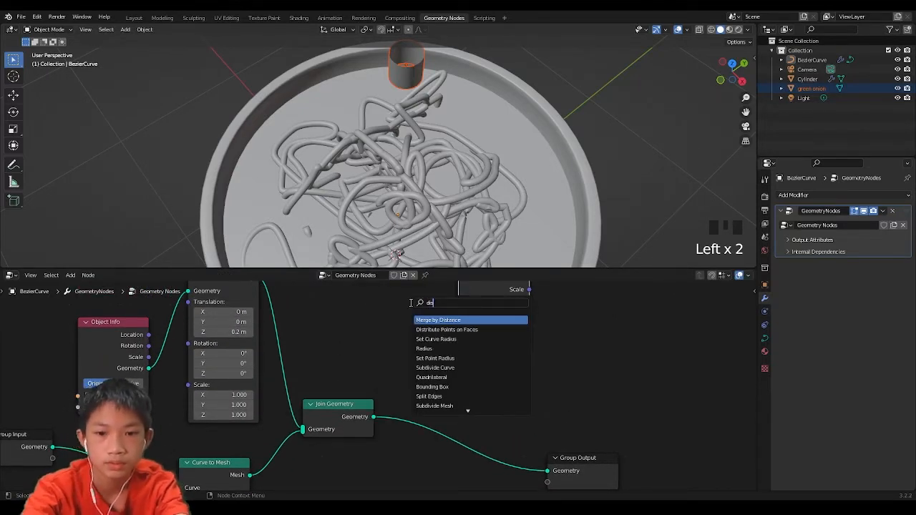
{"action": "left_click", "coordinate": [447, 330]}
{"action": "left_click", "coordinate": [408, 434]}
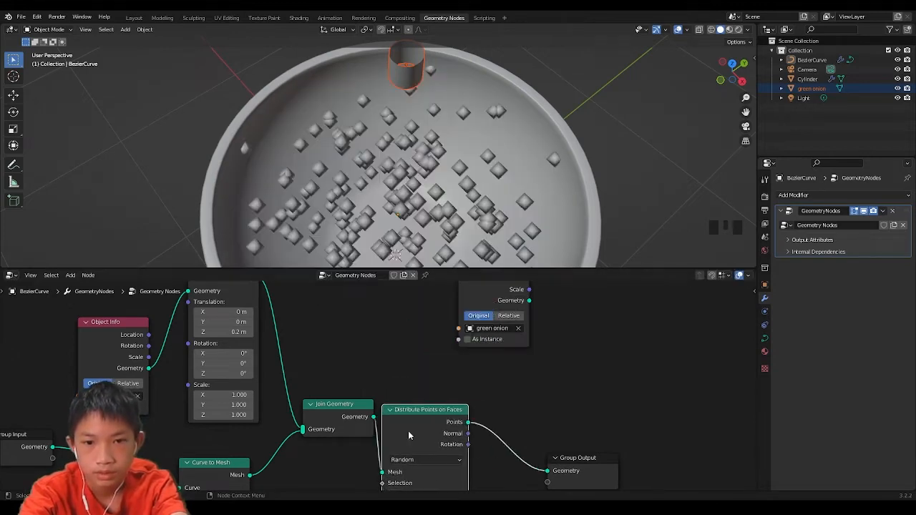
- Shift Group Output away and insert a second Join Geometry node between Distribute Points on Faces and Group Output
{"action": "scroll", "coordinate": [391, 248], "scroll_direction": "up", "scroll_amount": 3}
{"action": "middle_click_drag", "start_coordinate": [391, 247], "coordinate": [426, 143]}
{"action": "left_click_drag", "start_coordinate": [587, 459], "coordinate": [614, 402]}
{"action": "middle_click_drag", "start_coordinate": [343, 172], "coordinate": [359, 157]}
{"action": "key", "text": "shift+a"}
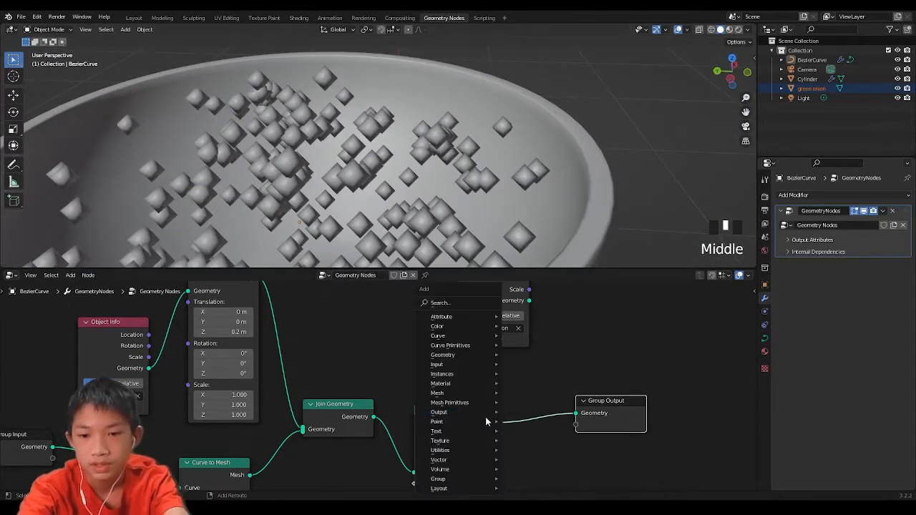
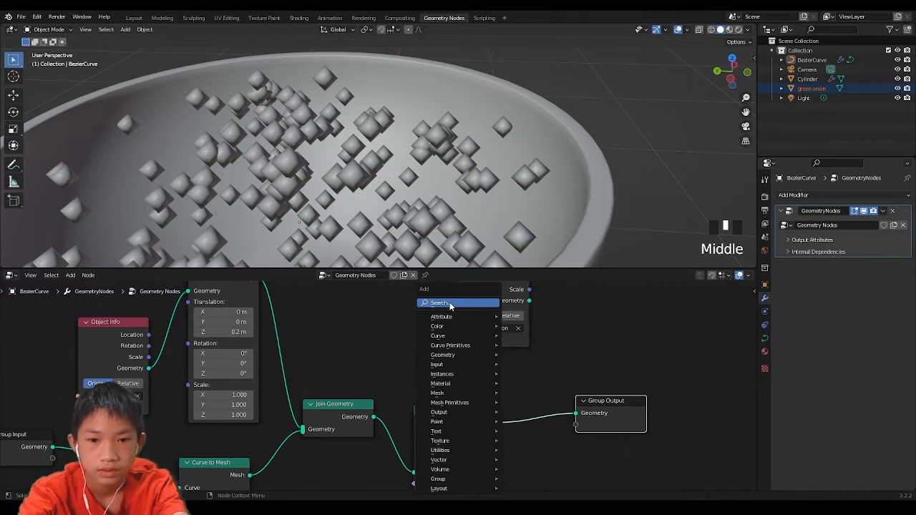
{"action": "key", "text": "shift+a"}
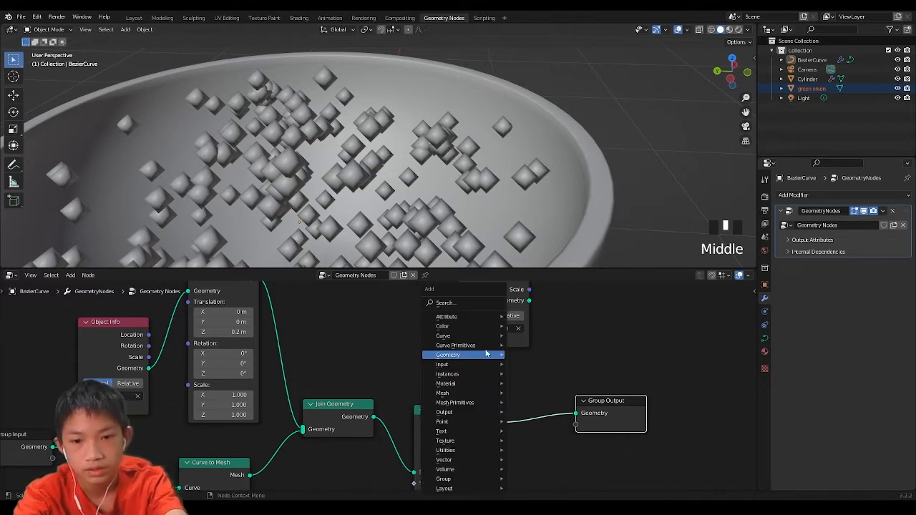
{"action": "left_click", "coordinate": [452, 303]}
{"action": "type", "text": "j"}
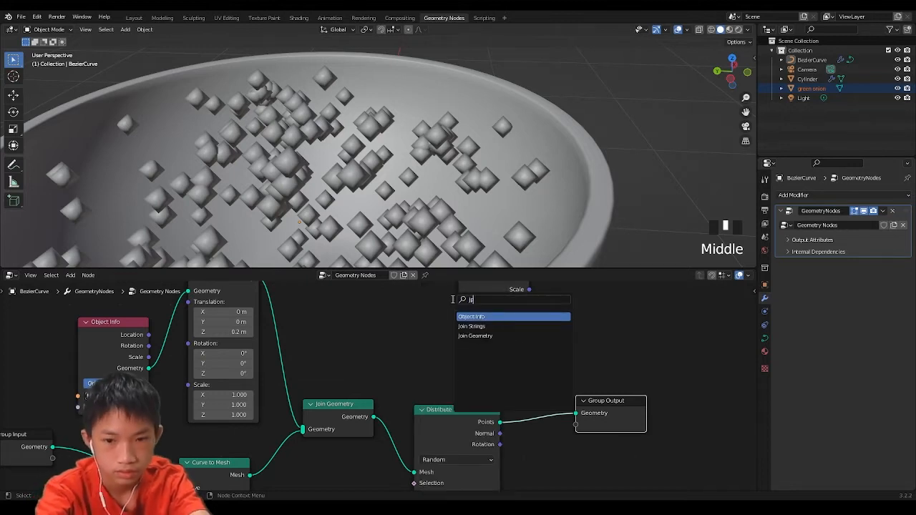
{"action": "type", "text": "oin"}
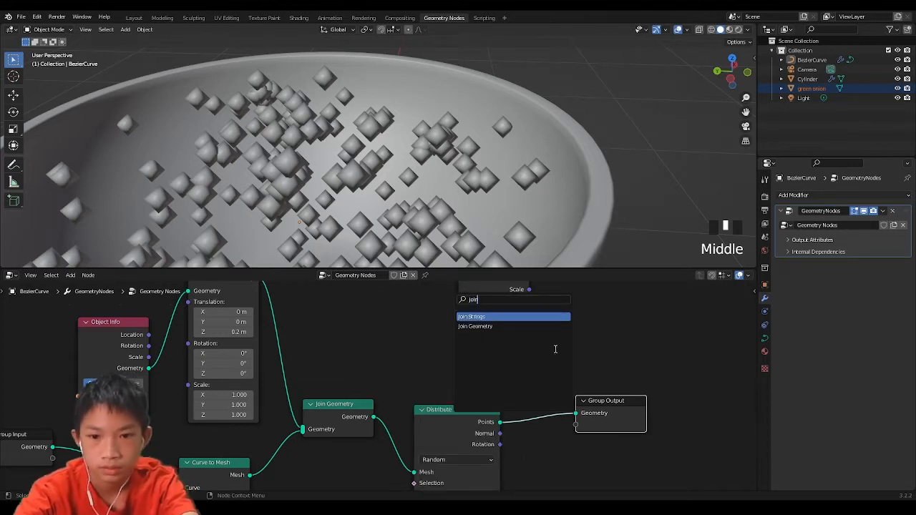
{"action": "left_click", "coordinate": [475, 326]}
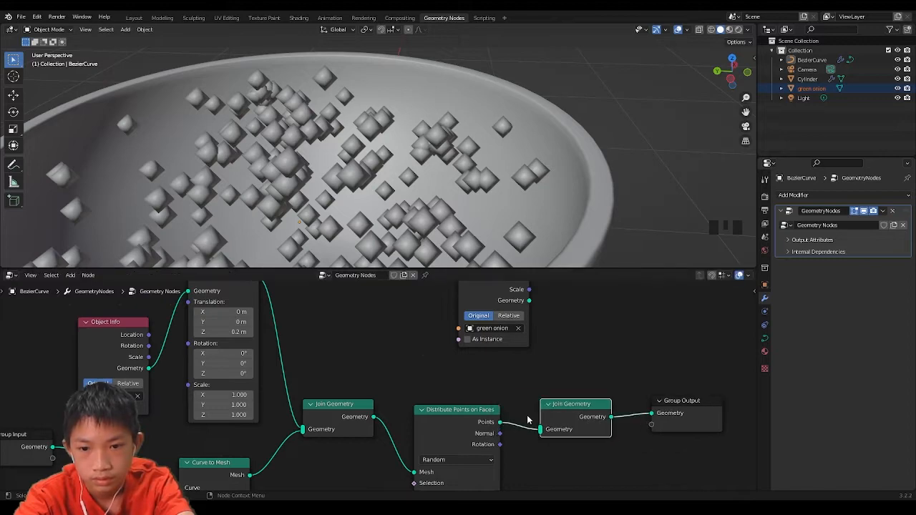
- Lower the Distribute Points on Faces node, link the first Join Geometry directly to the second, and inspect the points on the noodles
{"action": "left_click", "coordinate": [478, 473]}
{"action": "left_click_drag", "start_coordinate": [379, 411], "coordinate": [541, 423]}
{"action": "scroll", "coordinate": [444, 207], "scroll_direction": "down", "scroll_amount": 2}
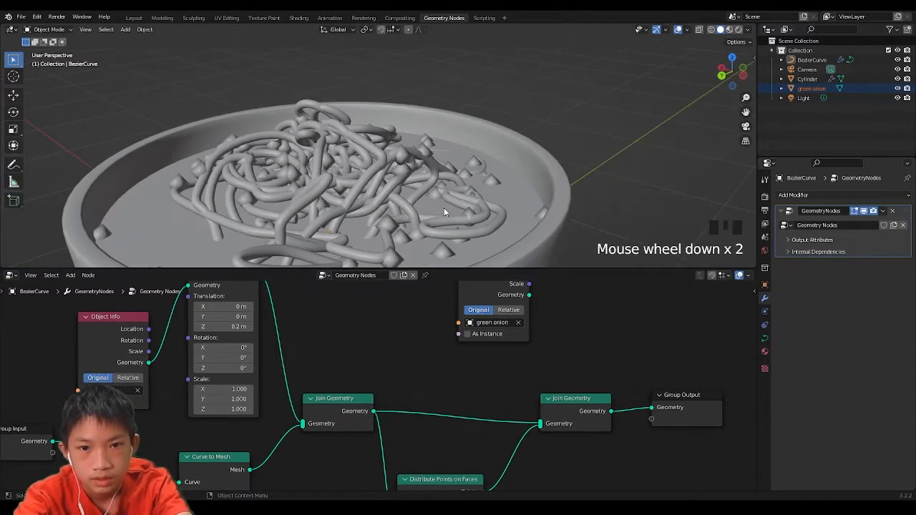
{"action": "middle_click_drag", "start_coordinate": [444, 207], "coordinate": [278, 224]}
{"action": "scroll", "coordinate": [278, 224], "scroll_direction": "up", "scroll_amount": 3}
{"action": "middle_click_drag", "start_coordinate": [333, 222], "coordinate": [405, 121], "text": "shift"}
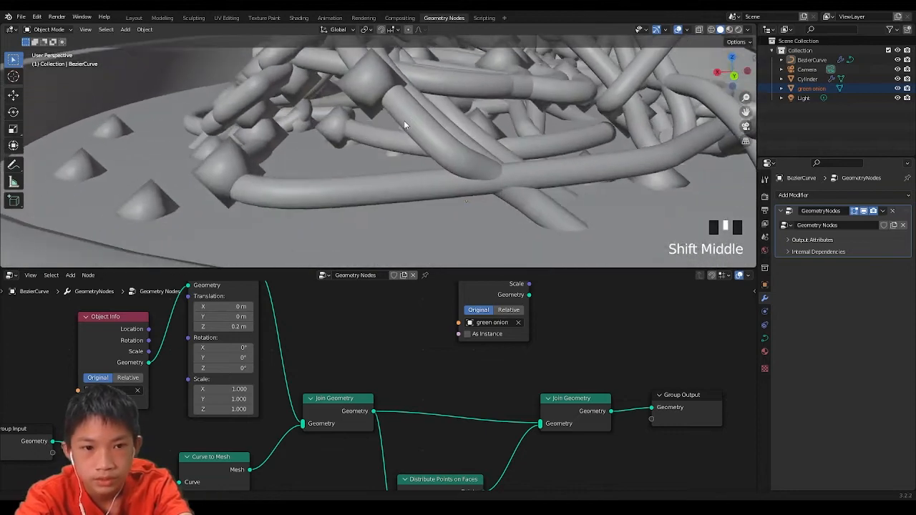
- Insert an Instance on Points node on the link between Distribute Points on Faces and the second Join Geometry node
{"action": "scroll", "coordinate": [715, 354], "scroll_direction": "down", "scroll_amount": 1}
{"action": "middle_click_drag", "start_coordinate": [721, 356], "coordinate": [641, 384]}
{"action": "middle_click_drag", "start_coordinate": [540, 411], "coordinate": [570, 313]}
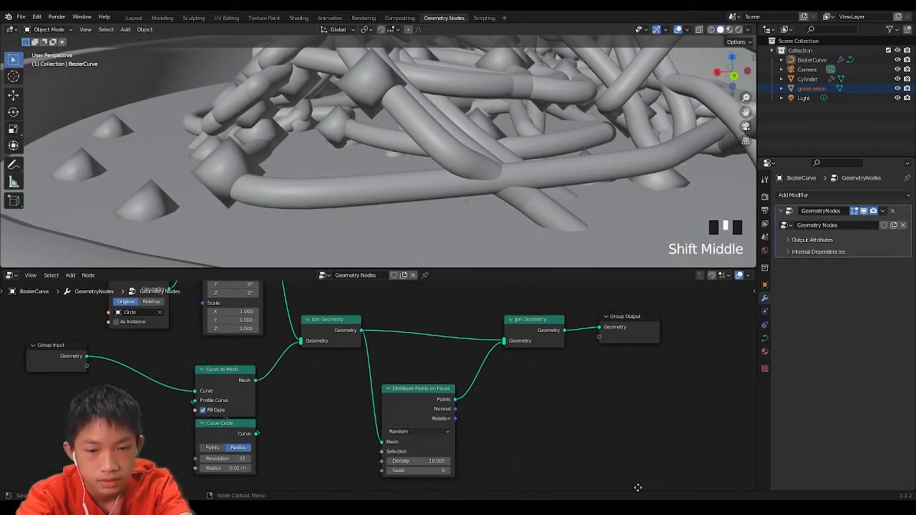
{"action": "key", "text": "shift+a"}
{"action": "left_click", "coordinate": [430, 299]}
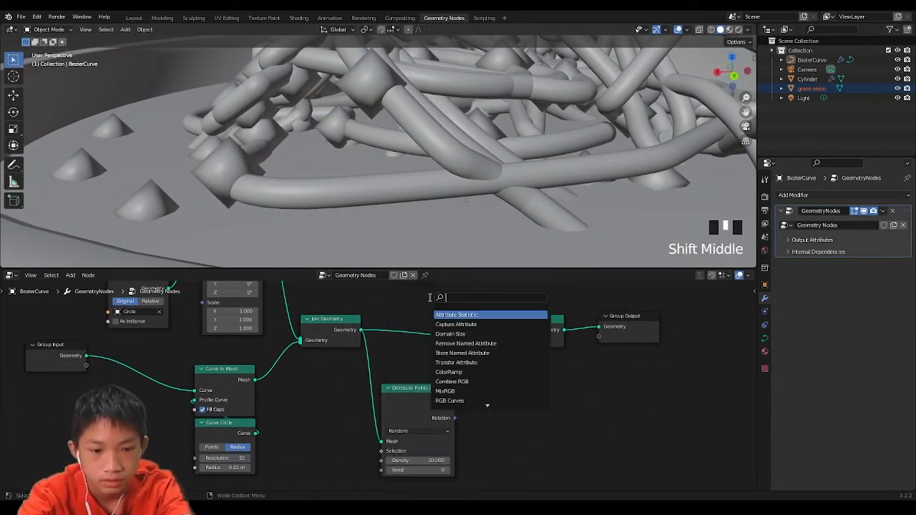
{"action": "type", "text": "instanc"}
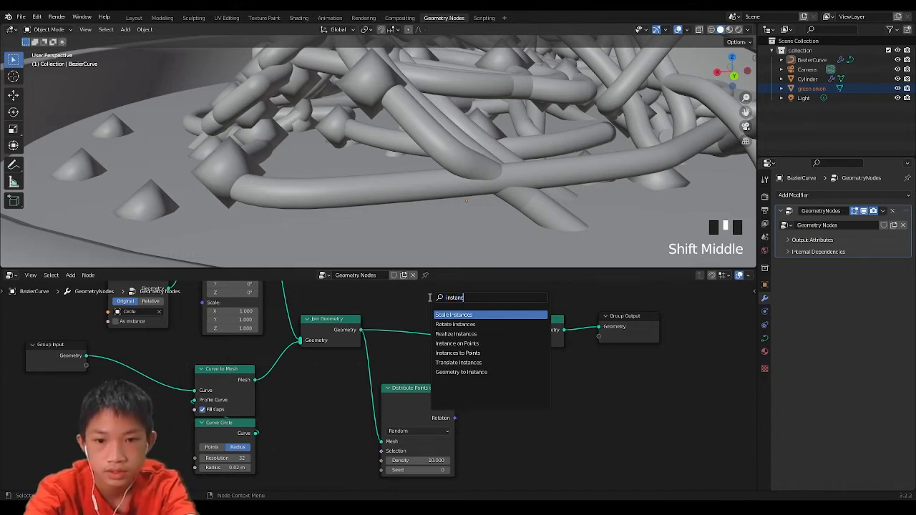
{"action": "type", "text": "es"}
{"action": "key", "text": "Down"}
{"action": "key", "text": "Down"}
{"action": "key", "text": "Down"}
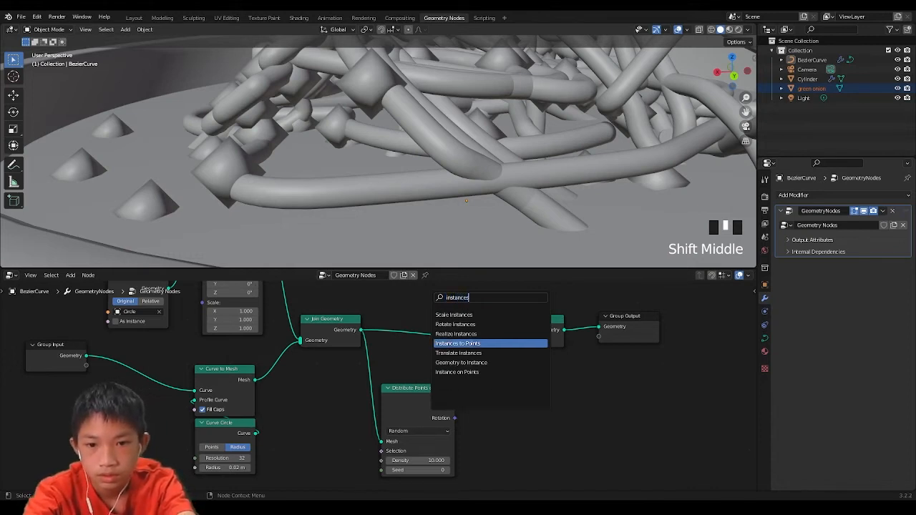
{"action": "key", "text": "Down"}
{"action": "key", "text": "Up"}
{"action": "key", "text": "Up"}
{"action": "key", "text": "Up"}
{"action": "key", "text": "Up"}
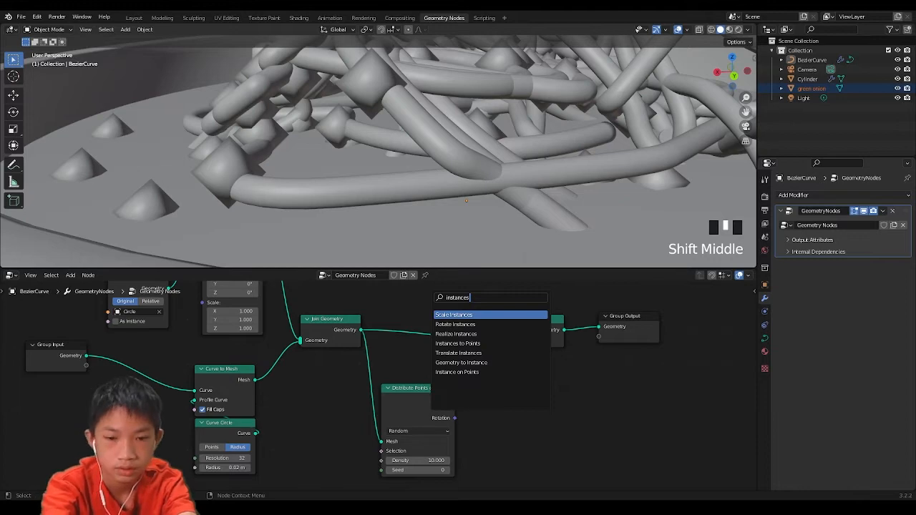
{"action": "type", "text": "on"}
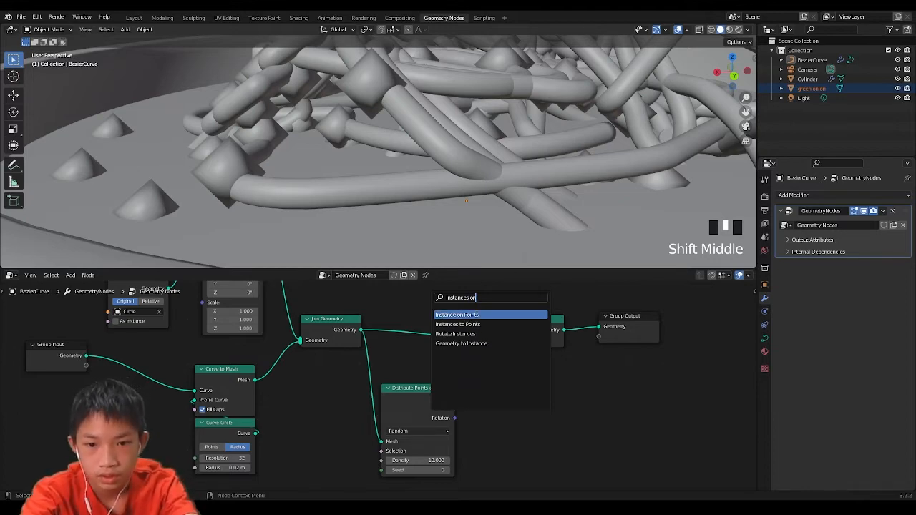
{"action": "left_click", "coordinate": [475, 315]}
{"action": "left_click", "coordinate": [500, 376]}
- Reposition the Distribute Points on Faces and Instance on Points nodes to tidy the node layout
{"action": "scroll", "coordinate": [379, 387], "scroll_direction": "down", "scroll_amount": 5}
{"action": "left_click_drag", "start_coordinate": [392, 402], "coordinate": [389, 380]}
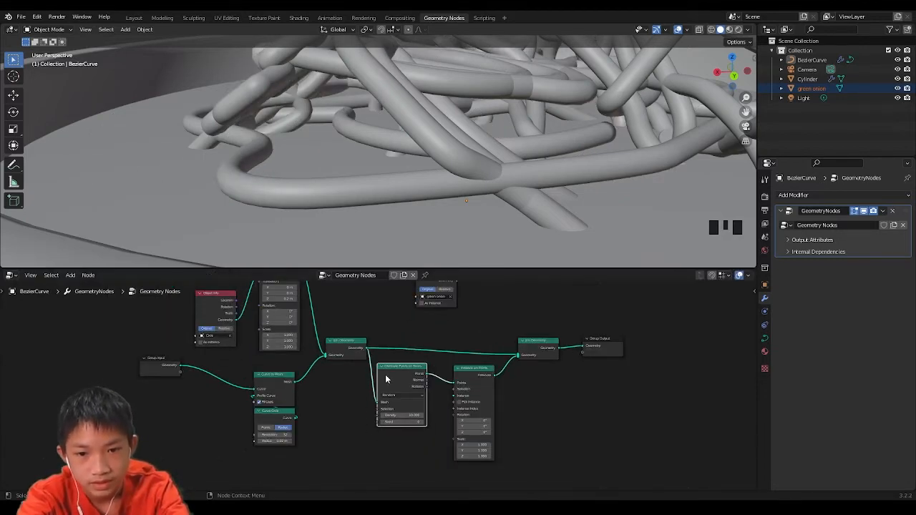
{"action": "scroll", "coordinate": [473, 362], "scroll_direction": "up", "scroll_amount": 2}
{"action": "scroll", "coordinate": [473, 362], "scroll_direction": "down", "scroll_amount": 3}
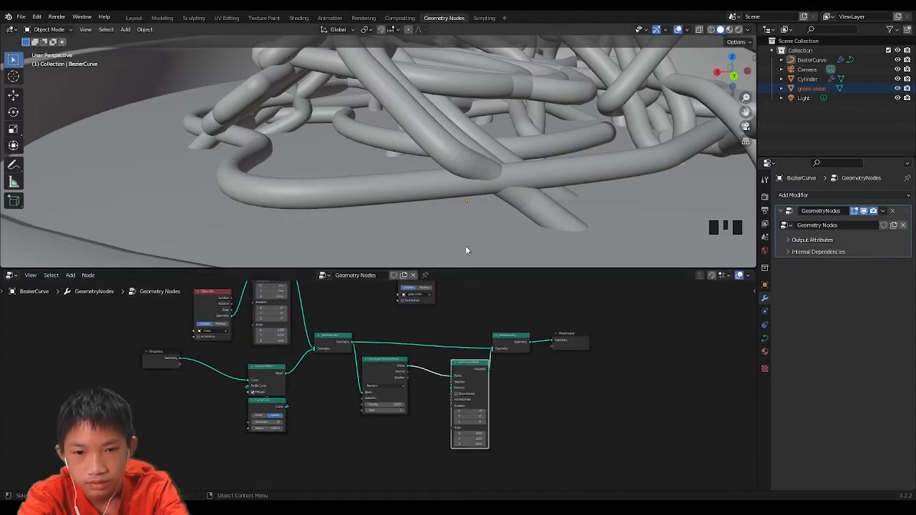
- Link the green onion Object Info node's Geometry to the Instance input of Instance on Points, arranging the nodes around that link
{"action": "scroll", "coordinate": [465, 246], "scroll_direction": "down", "scroll_amount": 10}
{"action": "scroll", "coordinate": [464, 241], "scroll_direction": "up", "scroll_amount": 2}
{"action": "scroll", "coordinate": [464, 244], "scroll_direction": "up", "scroll_amount": 2}
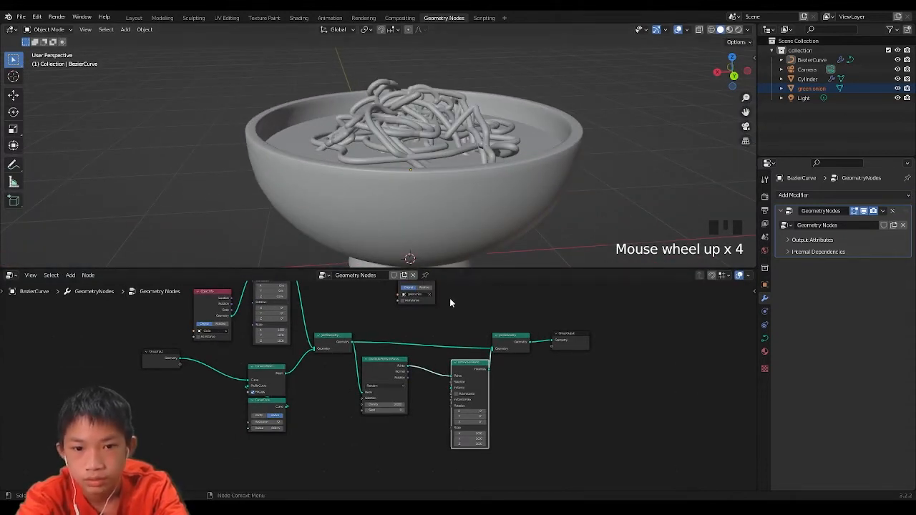
{"action": "middle_click_drag", "start_coordinate": [435, 299], "coordinate": [445, 350]}
{"action": "left_click_drag", "start_coordinate": [419, 312], "coordinate": [413, 429]}
{"action": "scroll", "coordinate": [372, 415], "scroll_direction": "up", "scroll_amount": 4}
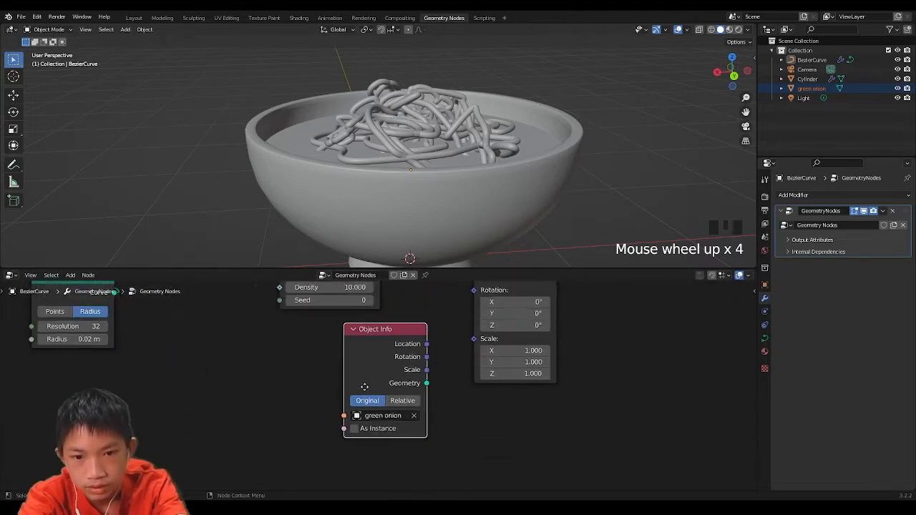
{"action": "scroll", "coordinate": [364, 387], "scroll_direction": "up", "scroll_amount": 3}
{"action": "middle_click_drag", "start_coordinate": [364, 387], "coordinate": [365, 434]}
{"action": "left_click_drag", "start_coordinate": [407, 434], "coordinate": [470, 387]}
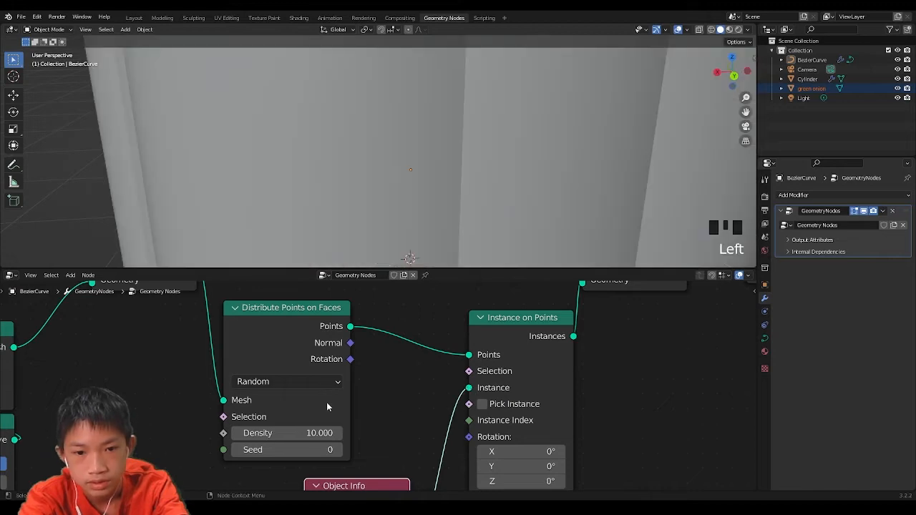
{"action": "left_click_drag", "start_coordinate": [276, 341], "coordinate": [160, 360]}
{"action": "left_click_drag", "start_coordinate": [344, 479], "coordinate": [317, 366]}
- Examine the size of the green onion instances around the bowl from several angles
{"action": "scroll", "coordinate": [276, 116], "scroll_direction": "down", "scroll_amount": 13}
{"action": "scroll", "coordinate": [366, 132], "scroll_direction": "up", "scroll_amount": 7}
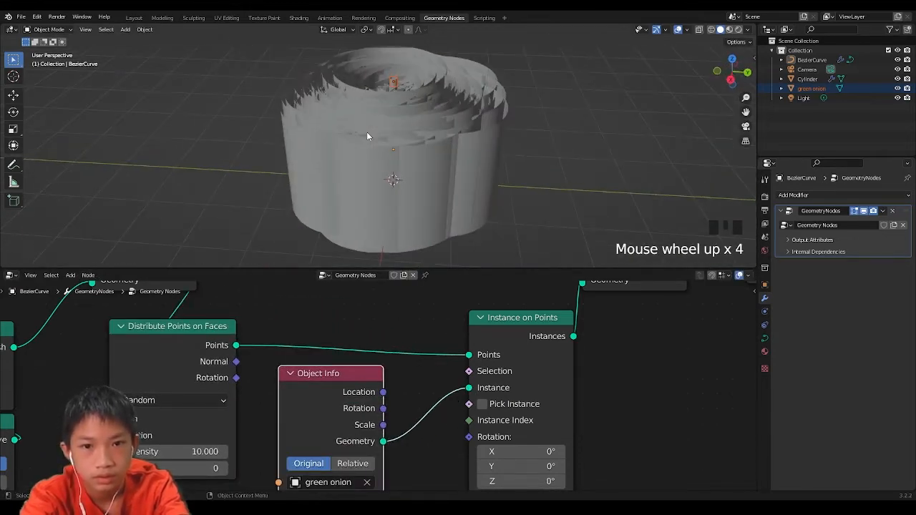
{"action": "middle_click_drag", "start_coordinate": [366, 131], "coordinate": [395, 191]}
{"action": "scroll", "coordinate": [395, 190], "scroll_direction": "down", "scroll_amount": 2}
{"action": "middle_click_drag", "start_coordinate": [379, 139], "coordinate": [384, 49]}
{"action": "scroll", "coordinate": [319, 156], "scroll_direction": "up", "scroll_amount": 2}
{"action": "scroll", "coordinate": [373, 145], "scroll_direction": "up", "scroll_amount": 1, "text": "shift"}
{"action": "scroll", "coordinate": [378, 166], "scroll_direction": "up", "scroll_amount": 4}
{"action": "scroll", "coordinate": [383, 49], "scroll_direction": "up", "scroll_amount": 1}
{"action": "scroll", "coordinate": [399, 159], "scroll_direction": "up", "scroll_amount": 3}
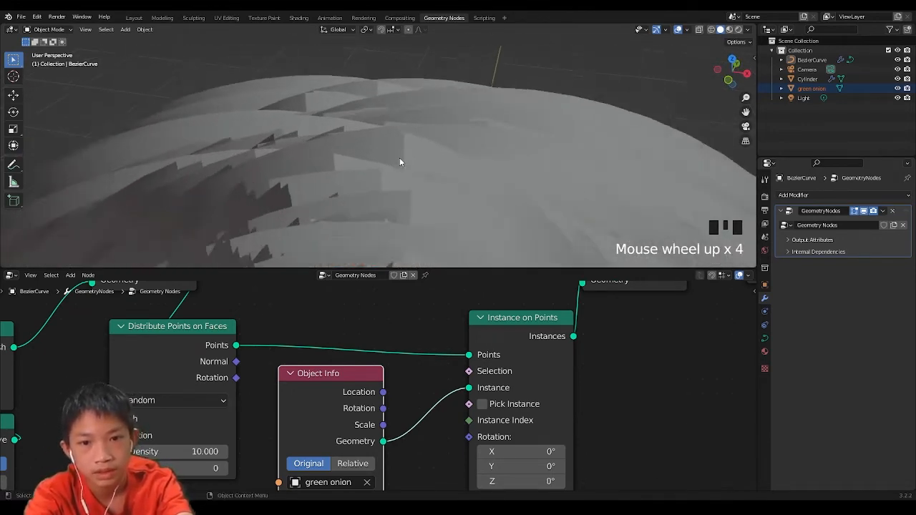
{"action": "middle_click_drag", "start_coordinate": [399, 159], "coordinate": [400, 145]}
{"action": "scroll", "coordinate": [402, 144], "scroll_direction": "down", "scroll_amount": 3}
{"action": "scroll", "coordinate": [296, 155], "scroll_direction": "down", "scroll_amount": 4}
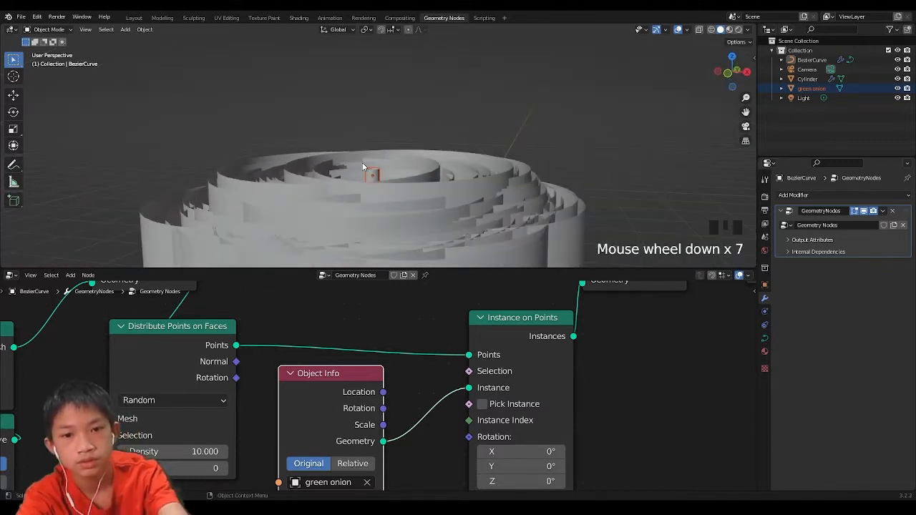
- Apply the green onion object's transform and check the instance size in the bowl
{"action": "key", "text": "ctrl+a"}
{"action": "left_click", "coordinate": [348, 184]}
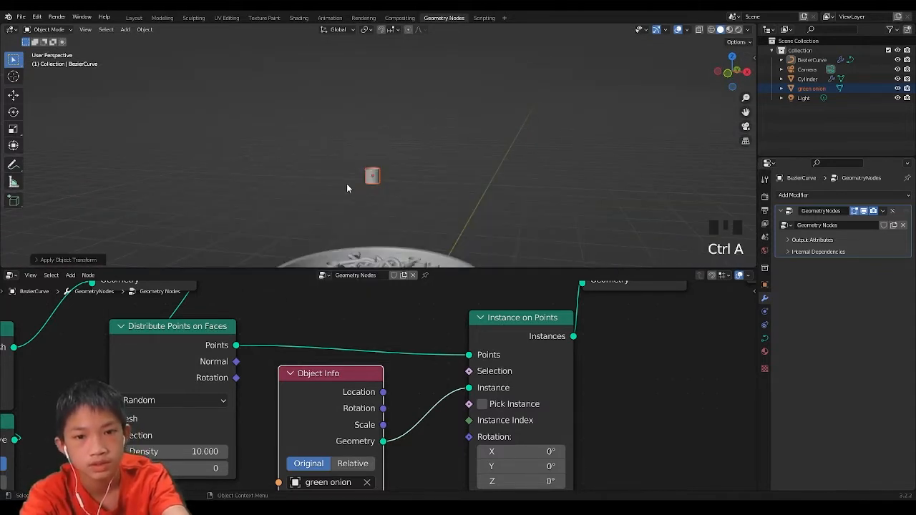
{"action": "scroll", "coordinate": [366, 188], "scroll_direction": "down", "scroll_amount": 2}
{"action": "middle_click_drag", "start_coordinate": [366, 189], "coordinate": [393, 213]}
{"action": "scroll", "coordinate": [350, 120], "scroll_direction": "up", "scroll_amount": 1}
{"action": "scroll", "coordinate": [350, 119], "scroll_direction": "up", "scroll_amount": 7}
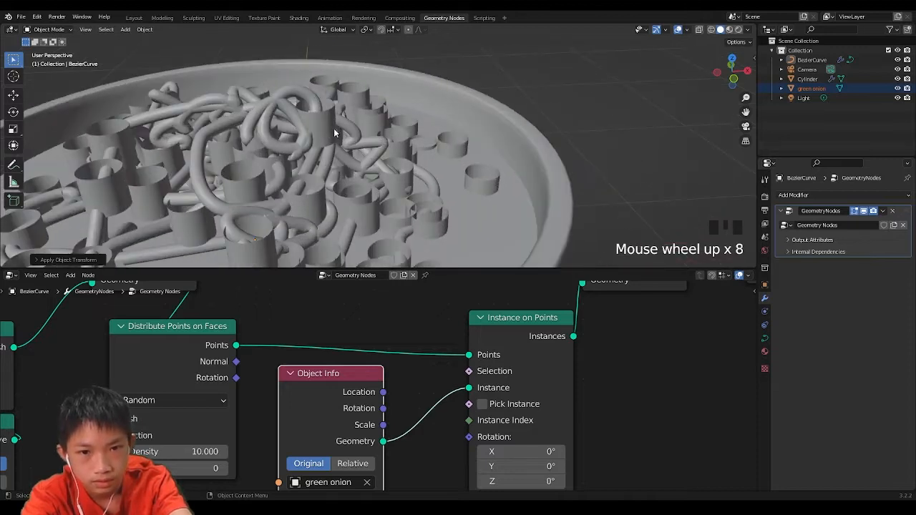
{"action": "scroll", "coordinate": [334, 120], "scroll_direction": "down", "scroll_amount": 8}
{"action": "scroll", "coordinate": [380, 120], "scroll_direction": "up", "scroll_amount": 2}
- Scale the green onion object down in two rounds, applying its transform after each one
{"action": "key", "text": "s"}
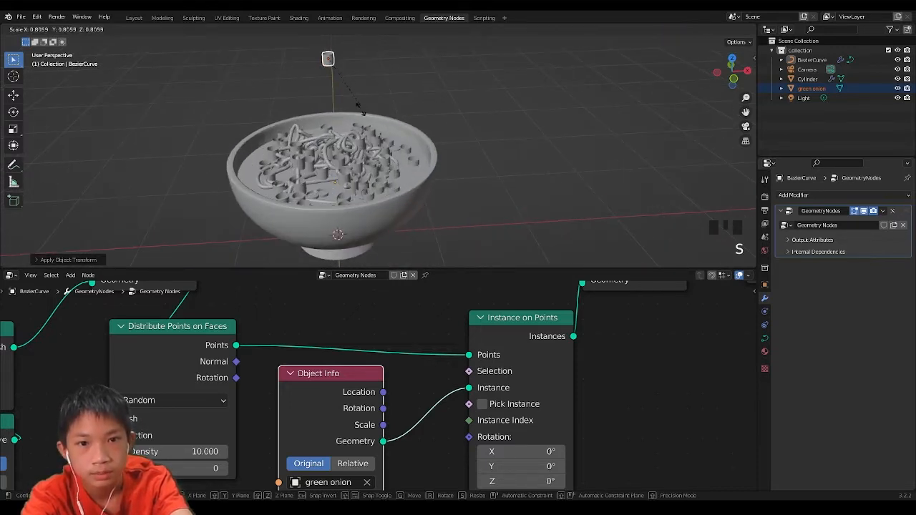
{"action": "left_click", "coordinate": [362, 95]}
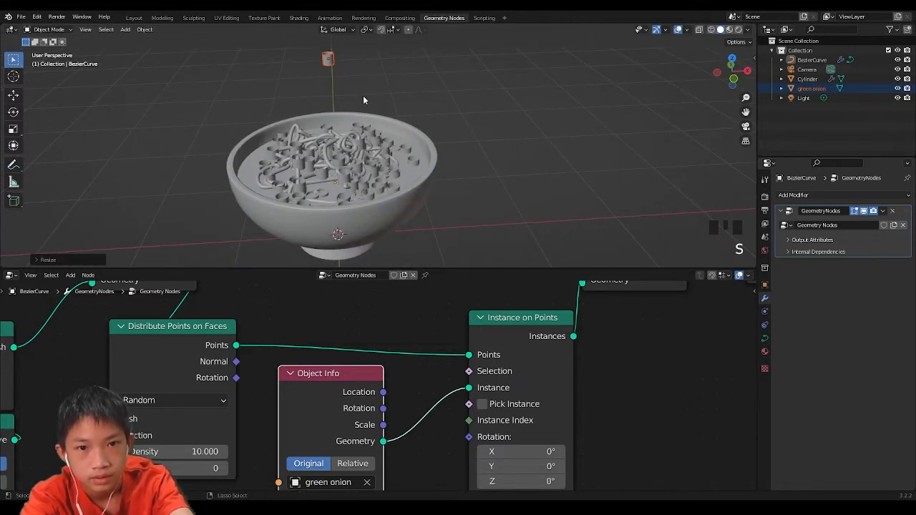
{"action": "key", "text": "ctrl+a"}
{"action": "left_click", "coordinate": [363, 95]}
{"action": "key", "text": "s"}
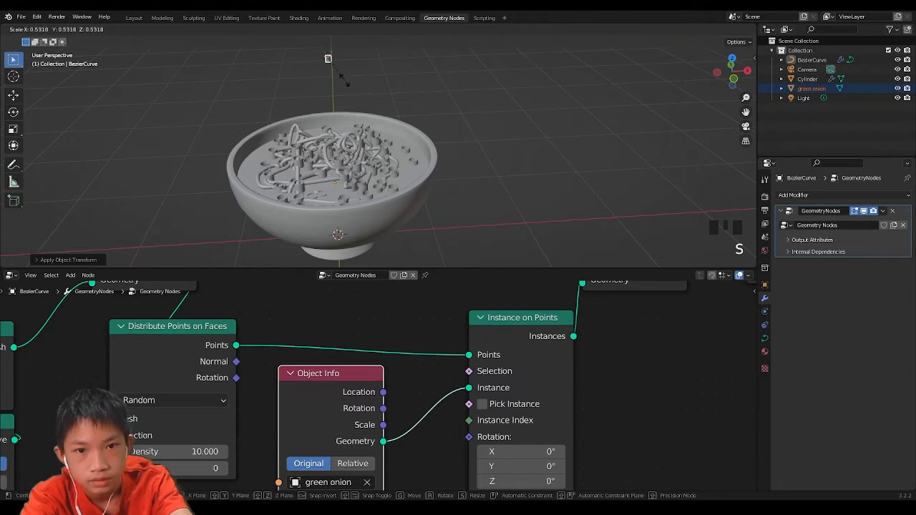
{"action": "left_click", "coordinate": [353, 87]}
{"action": "key", "text": "ctrl+a"}
{"action": "left_click", "coordinate": [347, 79]}
{"action": "middle_click_drag", "start_coordinate": [362, 100], "coordinate": [412, 116]}
{"action": "scroll", "coordinate": [422, 112], "scroll_direction": "up", "scroll_amount": 7}
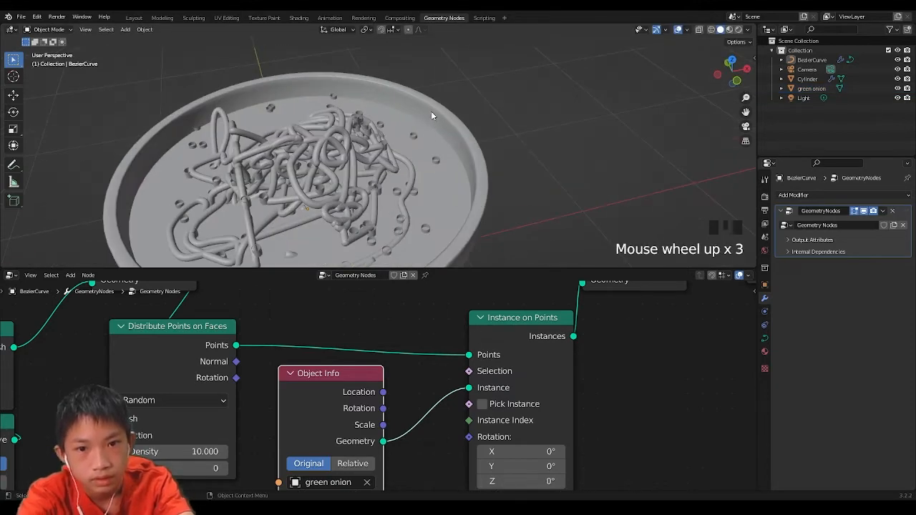
{"action": "scroll", "coordinate": [289, 334], "scroll_direction": "down", "scroll_amount": 2}
- Add a Random Value node below the green onion Object Info node
{"action": "key", "text": "shift+a"}
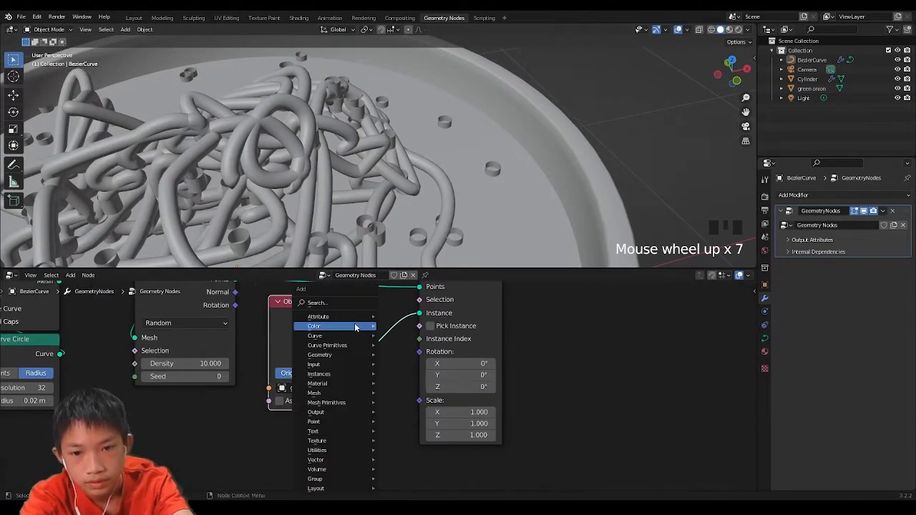
{"action": "left_click", "coordinate": [336, 303]}
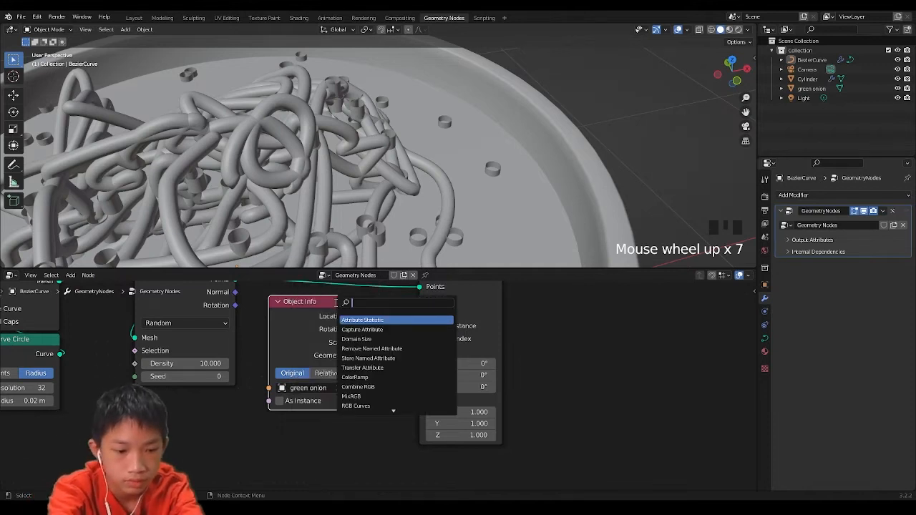
{"action": "type", "text": "randm"}
{"action": "key", "text": "BackSpace"}
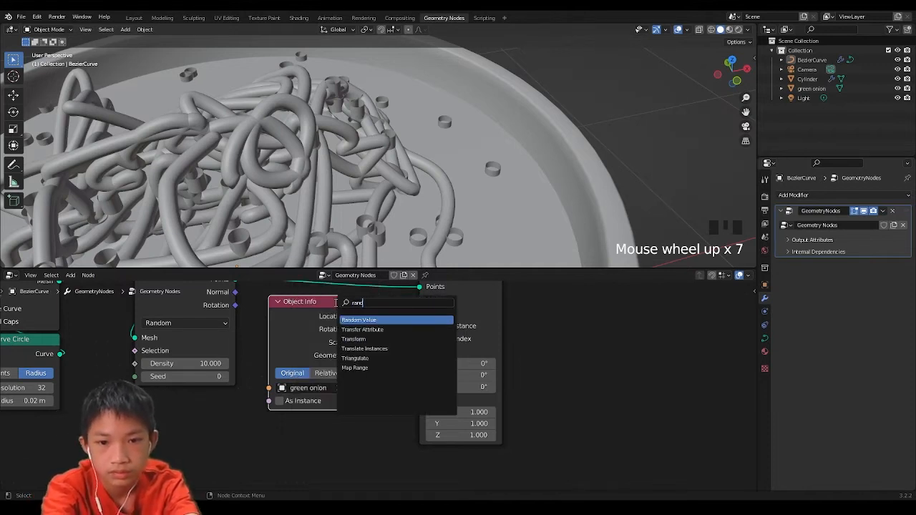
{"action": "type", "text": "om"}
{"action": "left_click", "coordinate": [370, 318]}
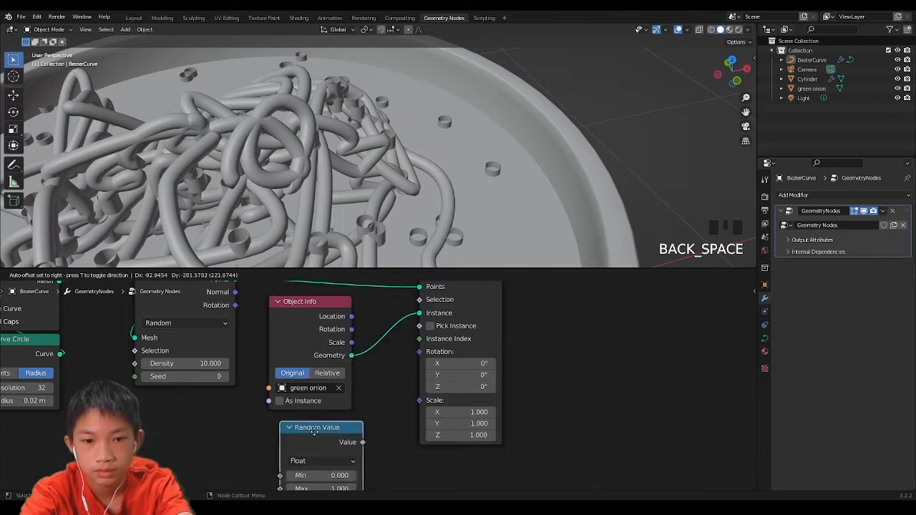
{"action": "left_click", "coordinate": [296, 432]}
- Set the Random Value node's data type to Vector and link its Value to the Rotation of Instance on Points
{"action": "middle_click_drag", "start_coordinate": [296, 431], "coordinate": [316, 342]}
{"action": "scroll", "coordinate": [317, 342], "scroll_direction": "up", "scroll_amount": 5}
{"action": "left_click", "coordinate": [278, 362]}
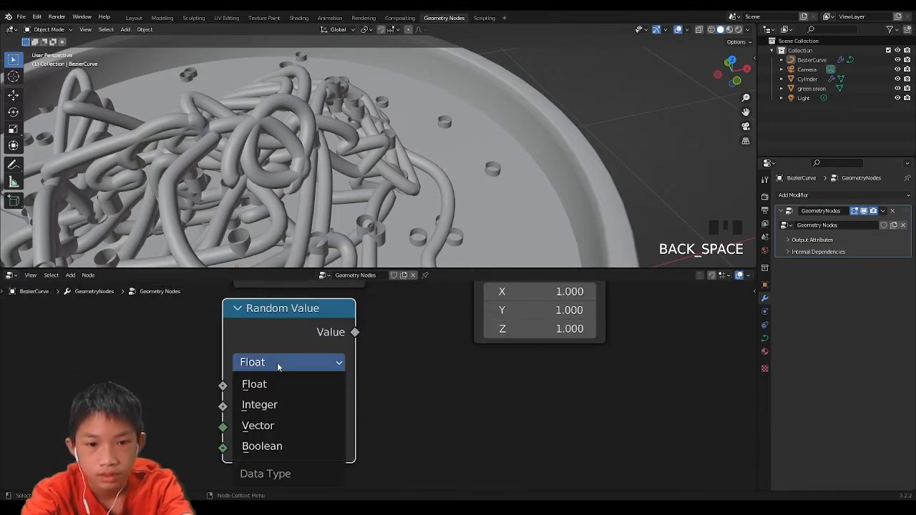
{"action": "left_click", "coordinate": [250, 427]}
{"action": "middle_click_drag", "start_coordinate": [454, 356], "coordinate": [411, 466]}
{"action": "scroll", "coordinate": [412, 466], "scroll_direction": "down", "scroll_amount": 1}
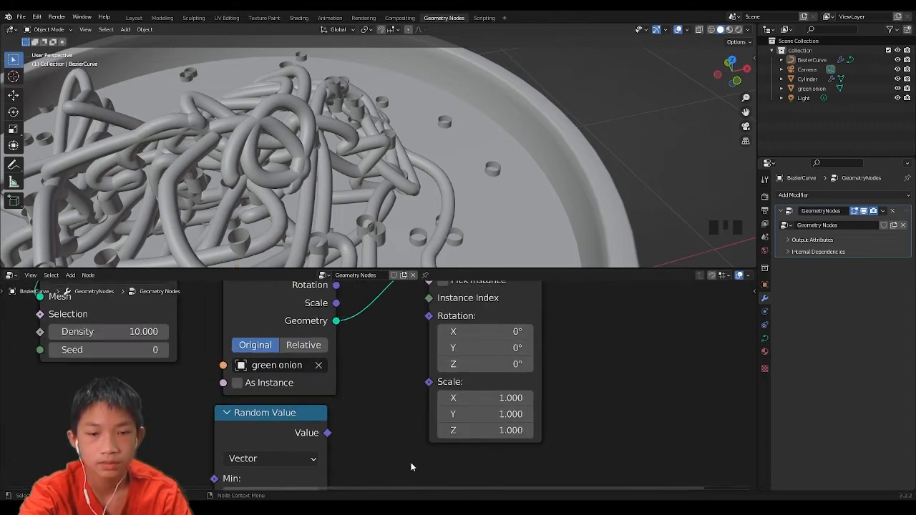
{"action": "scroll", "coordinate": [364, 440], "scroll_direction": "down", "scroll_amount": 1}
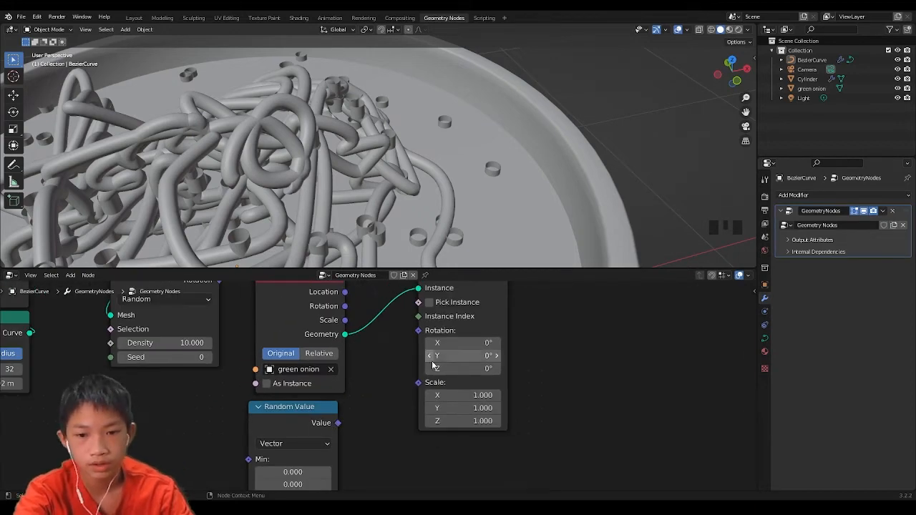
{"action": "left_click_drag", "start_coordinate": [337, 422], "coordinate": [418, 329]}
- Set all three Max components of the Random Value node to tau
{"action": "middle_click_drag", "start_coordinate": [309, 428], "coordinate": [412, 295]}
{"action": "scroll", "coordinate": [410, 311], "scroll_direction": "up", "scroll_amount": 2}
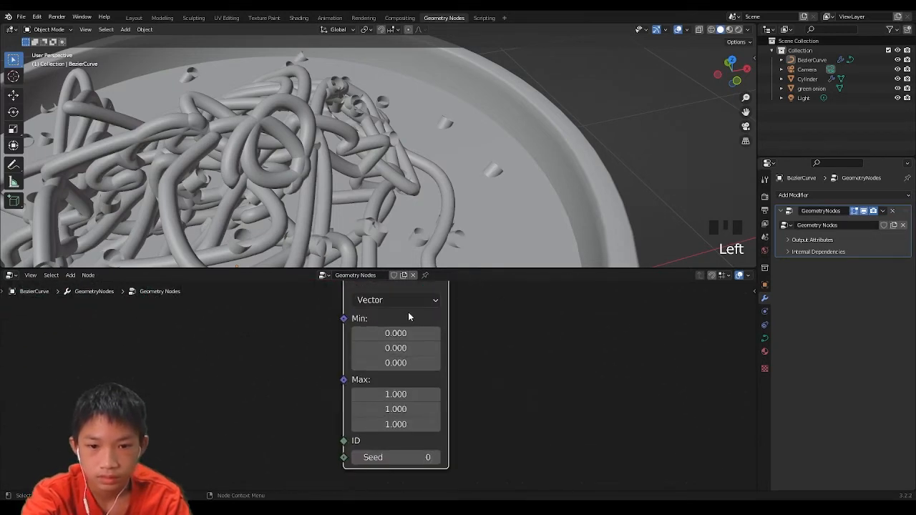
{"action": "left_click", "coordinate": [377, 396]}
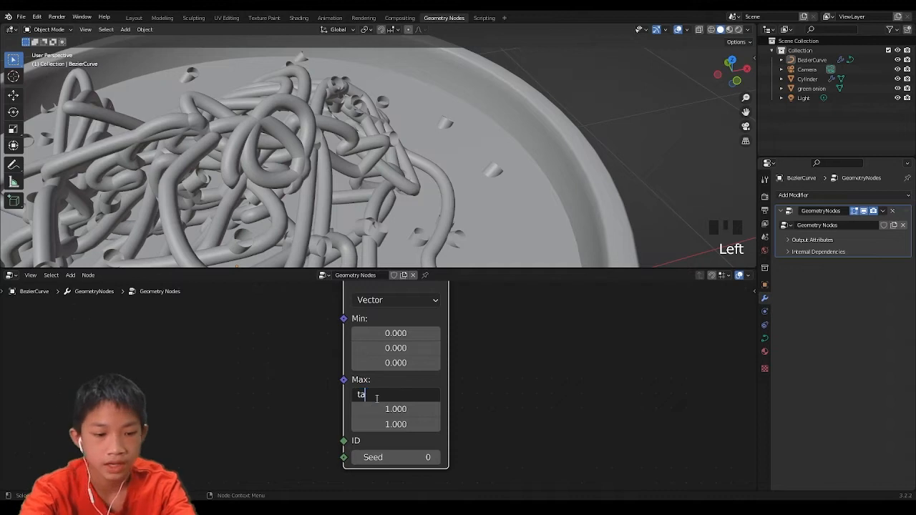
{"action": "type", "text": "tau"}
{"action": "key", "text": "Return"}
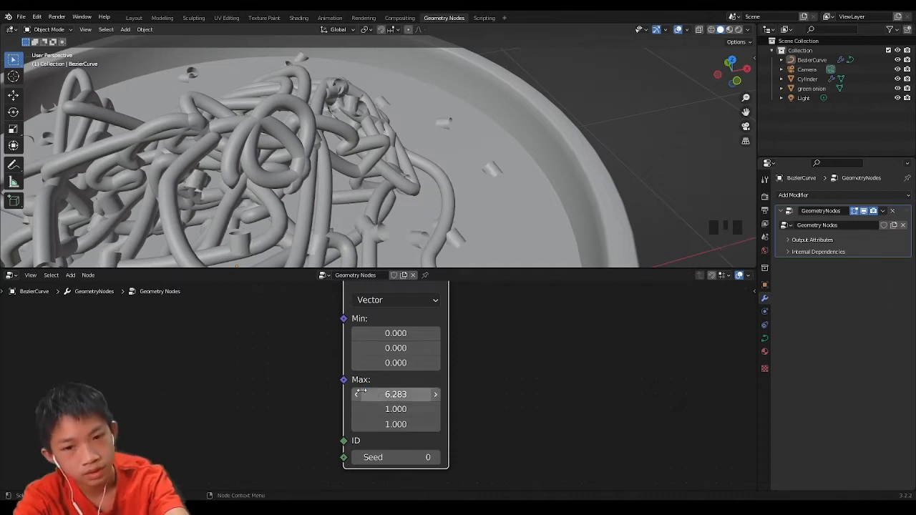
{"action": "scroll", "coordinate": [376, 411], "scroll_direction": "up", "scroll_amount": 1}
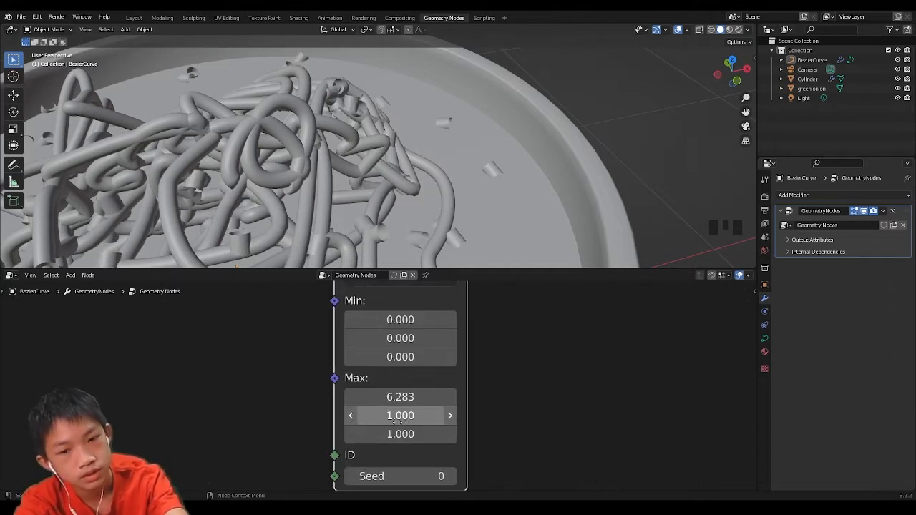
{"action": "left_click", "coordinate": [398, 416]}
{"action": "type", "text": "tau"}
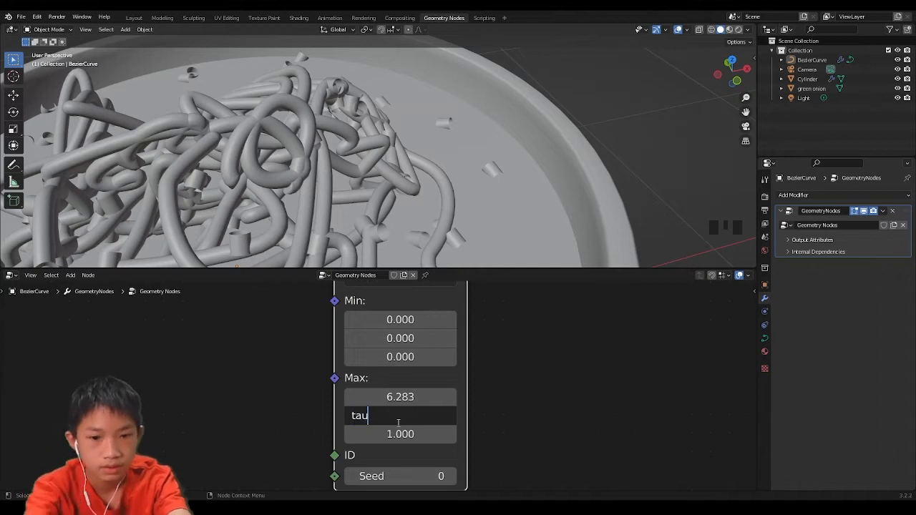
{"action": "key", "text": "Return"}
{"action": "left_click", "coordinate": [383, 435]}
{"action": "type", "text": "ta"}
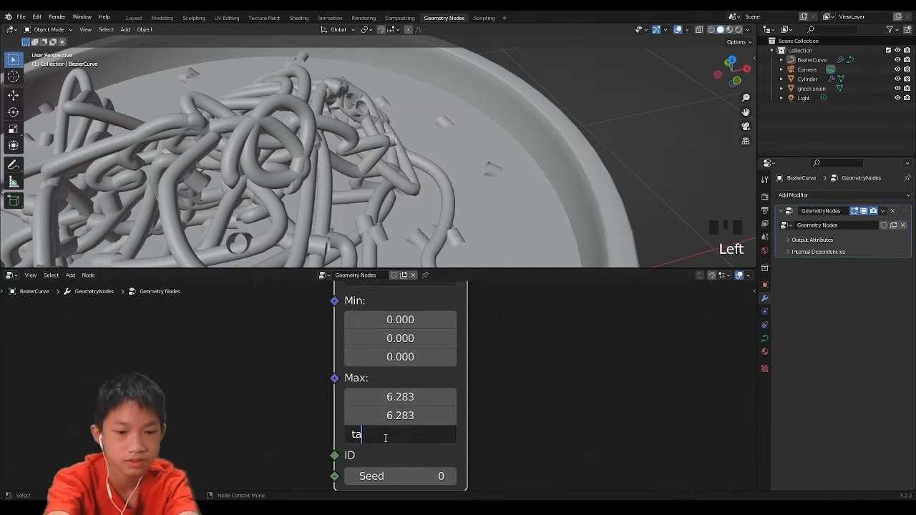
{"action": "left_click", "coordinate": [665, 417]}
{"action": "scroll", "coordinate": [400, 435], "scroll_direction": "up", "scroll_amount": 2}
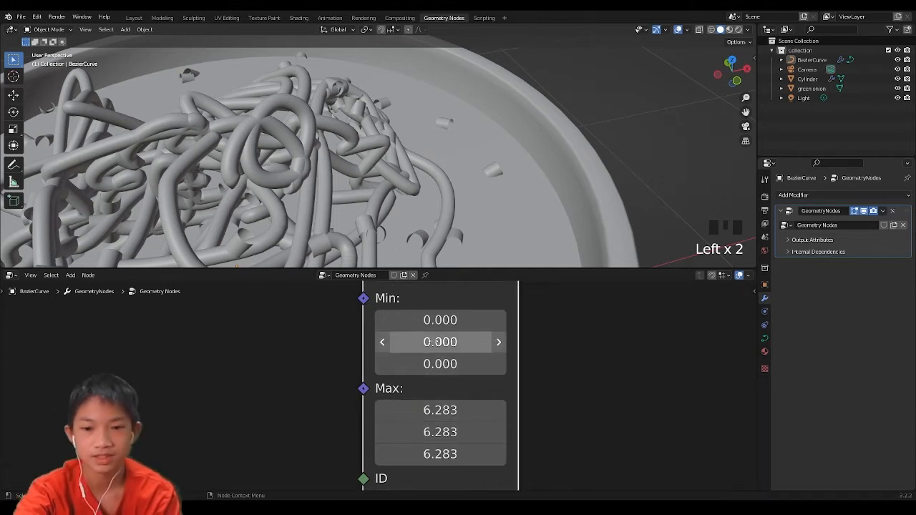
- Inspect the rotation of the green onions in the bowl, viewing it briefly in Material Preview shading before returning to Solid
{"action": "scroll", "coordinate": [444, 367], "scroll_direction": "down", "scroll_amount": 6}
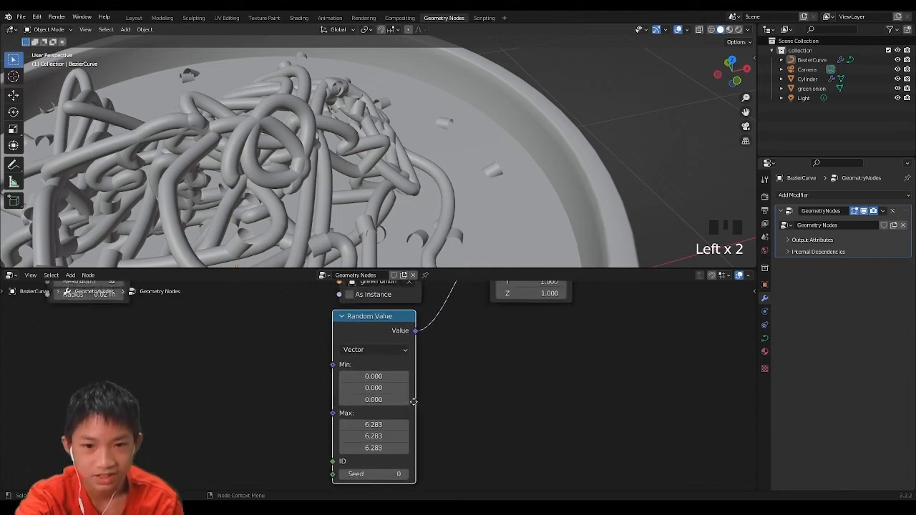
{"action": "middle_click_drag", "start_coordinate": [312, 228], "coordinate": [562, 185]}
{"action": "scroll", "coordinate": [485, 206], "scroll_direction": "up", "scroll_amount": 3}
{"action": "scroll", "coordinate": [425, 297], "scroll_direction": "down", "scroll_amount": 1}
{"action": "middle_click_drag", "start_coordinate": [426, 297], "coordinate": [425, 341]}
{"action": "middle_click_drag", "start_coordinate": [432, 243], "coordinate": [437, 204]}
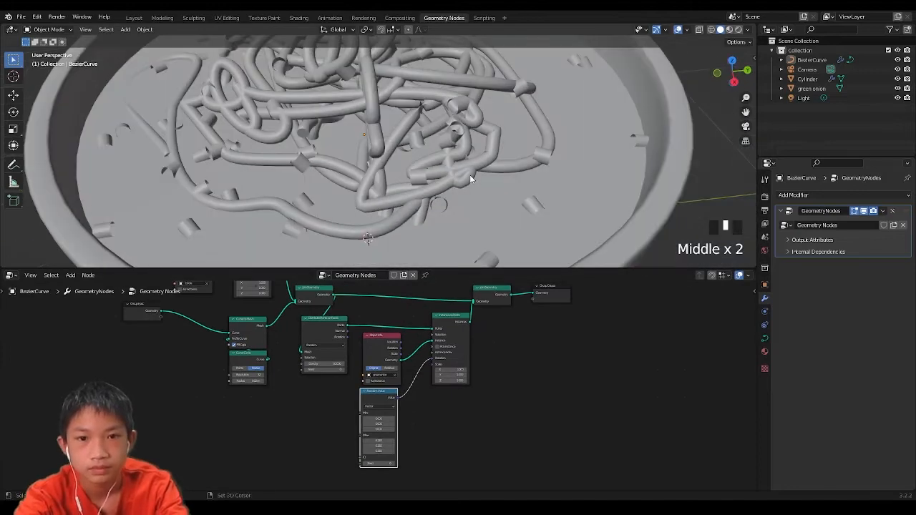
{"action": "scroll", "coordinate": [513, 150], "scroll_direction": "down", "scroll_amount": 4}
{"action": "left_click", "coordinate": [730, 30]}
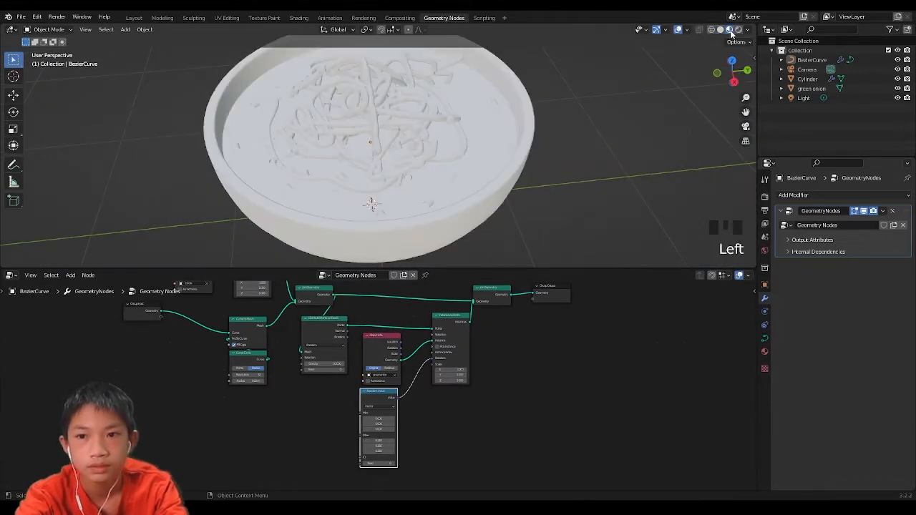
{"action": "middle_click_drag", "start_coordinate": [429, 175], "coordinate": [482, 163]}
{"action": "scroll", "coordinate": [482, 163], "scroll_direction": "up", "scroll_amount": 2}
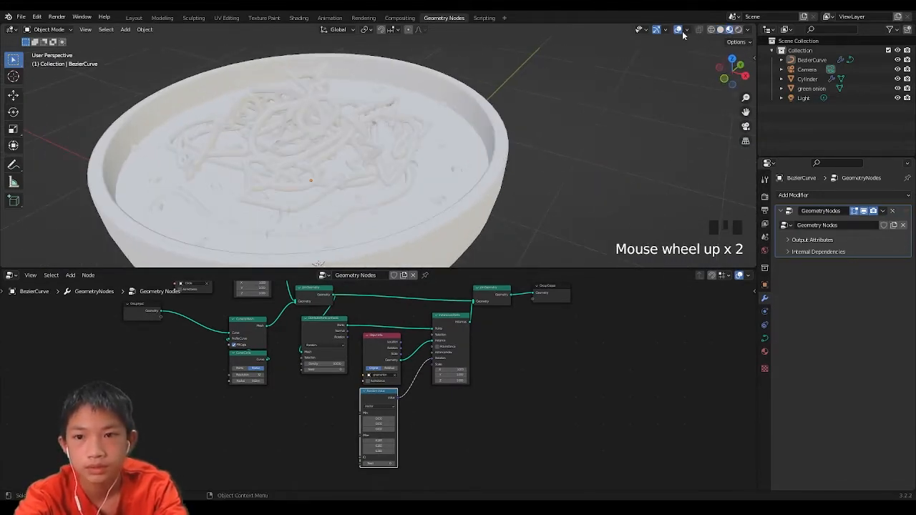
{"action": "left_click", "coordinate": [720, 30]}
- Switch to the Layout workspace and frame the noodle bowl with the green onion above it
{"action": "left_click", "coordinate": [134, 17]}
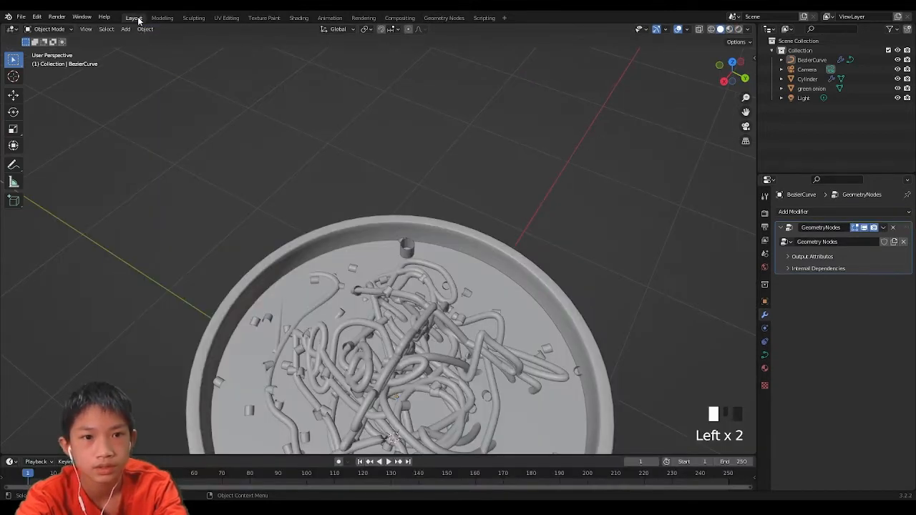
{"action": "scroll", "coordinate": [400, 228], "scroll_direction": "down", "scroll_amount": 2}
{"action": "scroll", "coordinate": [559, 171], "scroll_direction": "up", "scroll_amount": 2}
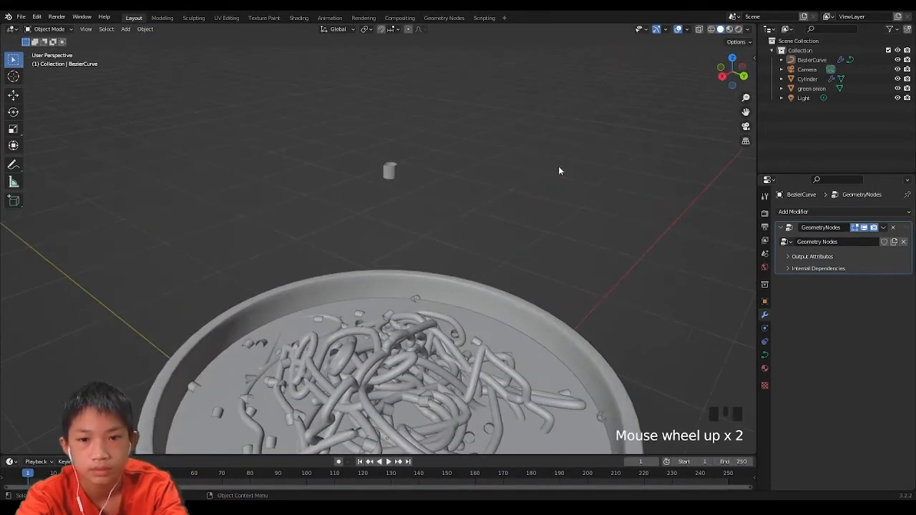
- Show the viewport in material preview shading and give the bowl a new material
{"action": "left_click", "coordinate": [729, 29]}
{"action": "middle_click_drag", "start_coordinate": [576, 301], "coordinate": [549, 279], "text": "shift"}
{"action": "scroll", "coordinate": [470, 317], "scroll_direction": "down", "scroll_amount": 3}
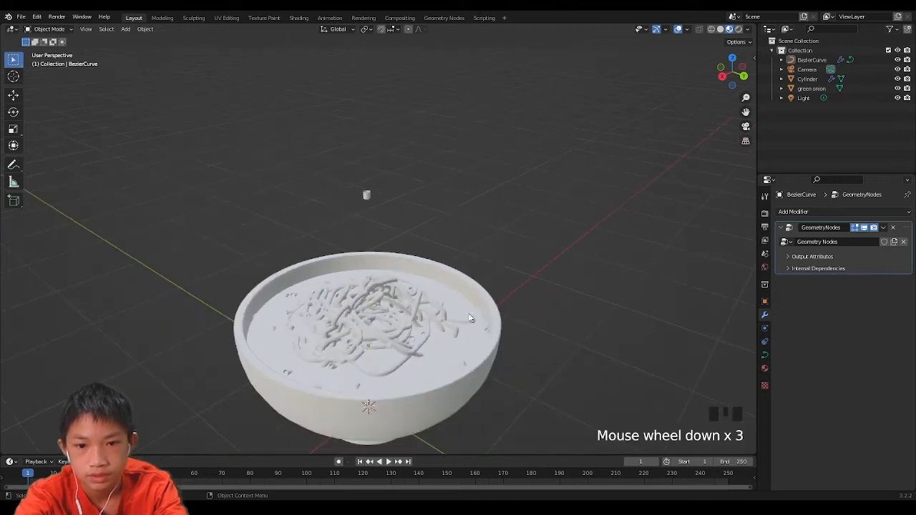
{"action": "left_click", "coordinate": [494, 319]}
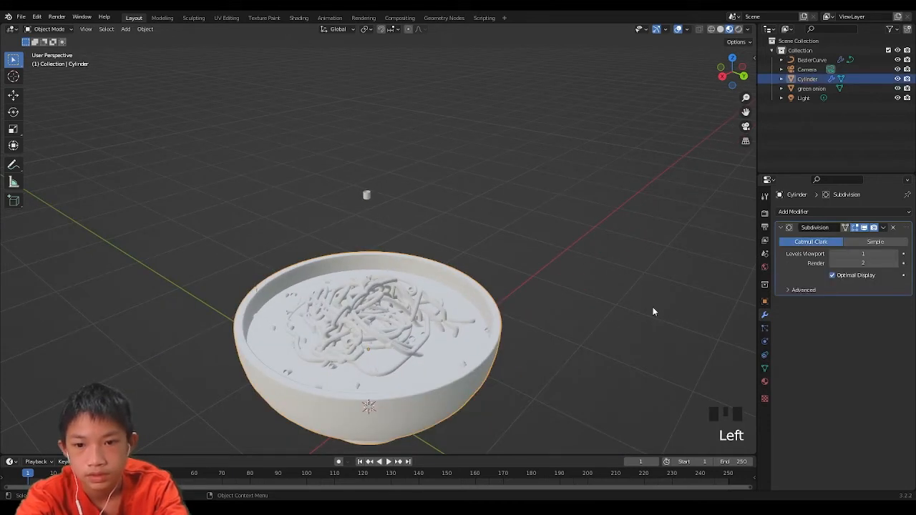
{"action": "left_click", "coordinate": [764, 382]}
{"action": "left_click", "coordinate": [845, 252]}
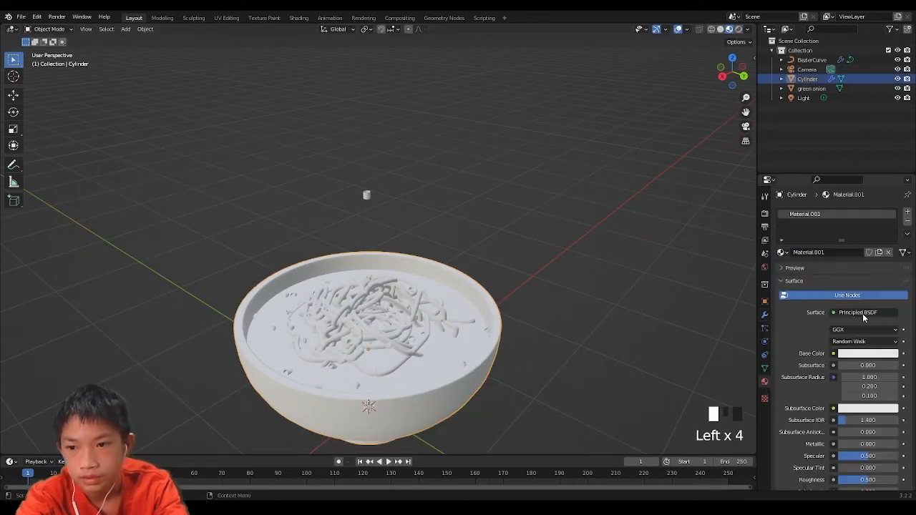
- Set the bowl material's base colour to near-black and its roughness to about 0.2
{"action": "left_click", "coordinate": [887, 354]}
{"action": "left_click_drag", "start_coordinate": [890, 241], "coordinate": [890, 286]}
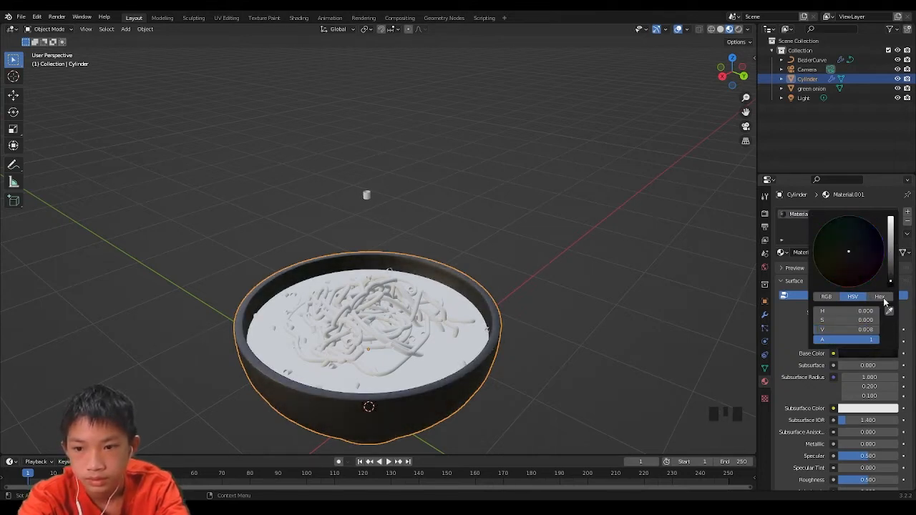
{"action": "left_click_drag", "start_coordinate": [868, 481], "coordinate": [850, 480]}
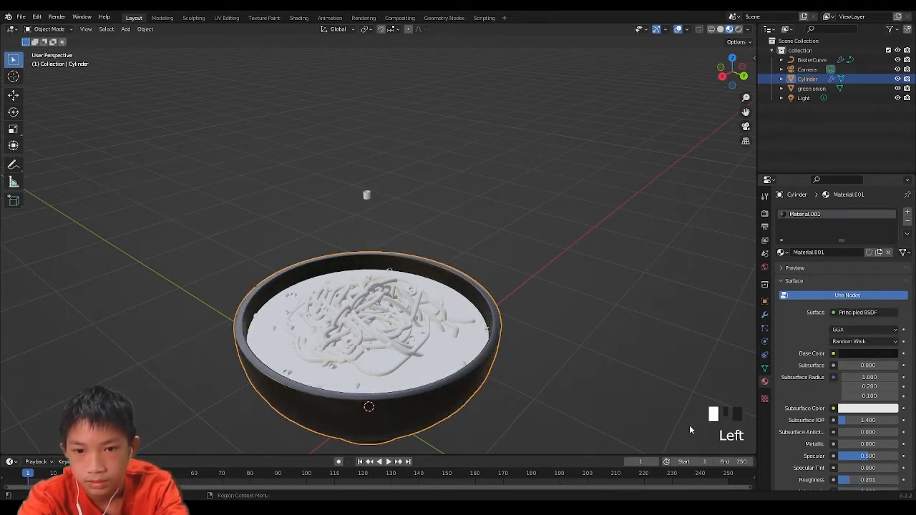
- Delete the standalone green onion object floating above the bowl
{"action": "middle_click_drag", "start_coordinate": [429, 378], "coordinate": [467, 385]}
{"action": "scroll", "coordinate": [448, 366], "scroll_direction": "down", "scroll_amount": 2}
{"action": "scroll", "coordinate": [465, 381], "scroll_direction": "up", "scroll_amount": 6}
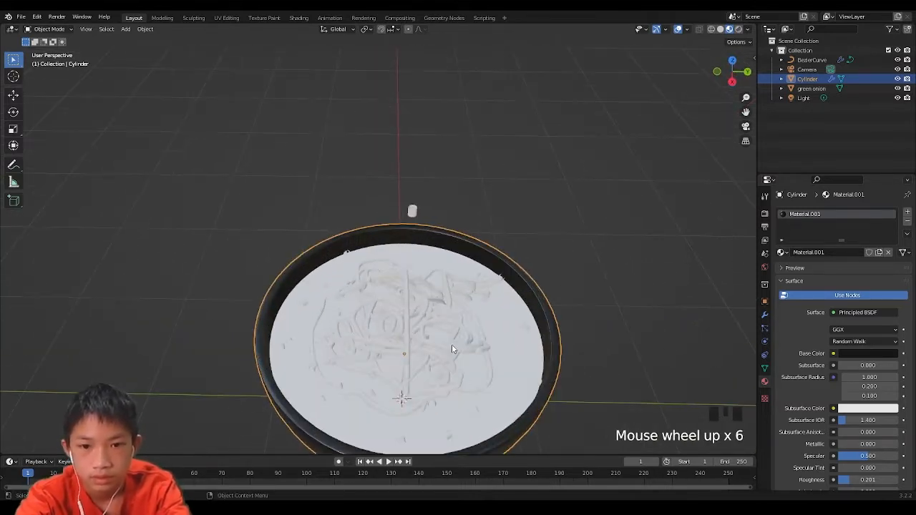
{"action": "left_click", "coordinate": [452, 344]}
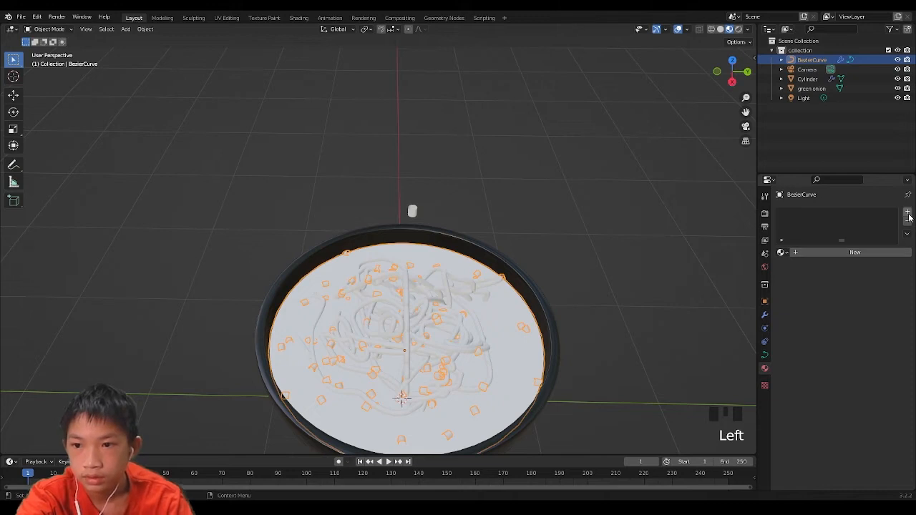
{"action": "left_click", "coordinate": [412, 212]}
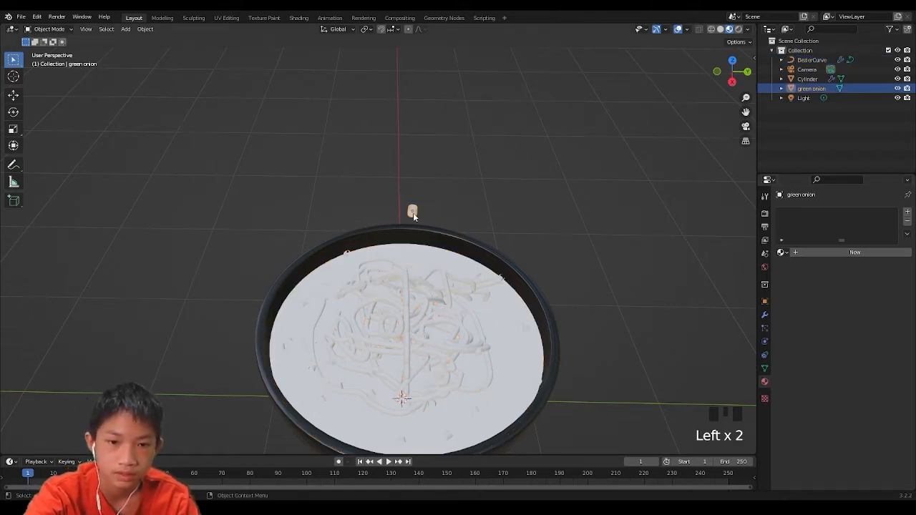
{"action": "key", "text": "Delete"}
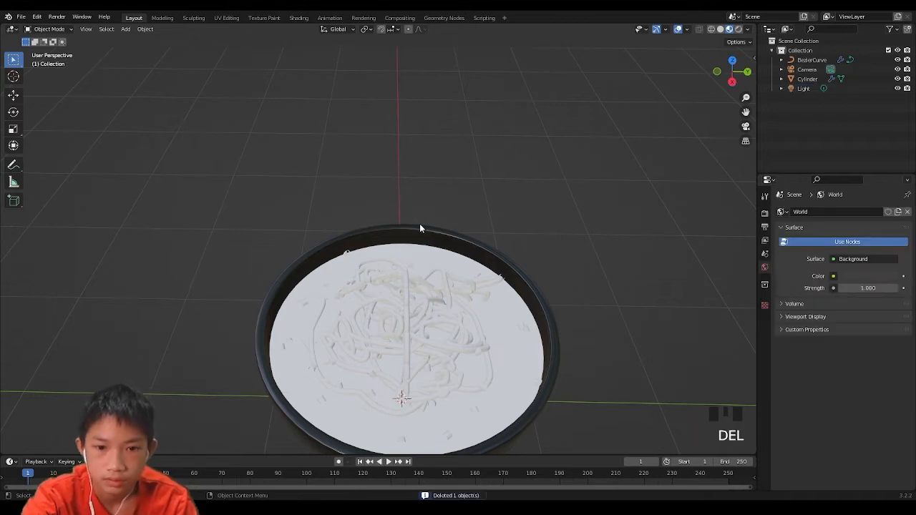
- Give the noodle curve object a new material with a yellow base colour, hue about 0.157 and saturation about 0.995
{"action": "scroll", "coordinate": [419, 223], "scroll_direction": "up", "scroll_amount": 4}
{"action": "middle_click_drag", "start_coordinate": [377, 261], "coordinate": [420, 239]}
{"action": "scroll", "coordinate": [429, 317], "scroll_direction": "down", "scroll_amount": 1}
{"action": "scroll", "coordinate": [425, 340], "scroll_direction": "up", "scroll_amount": 2}
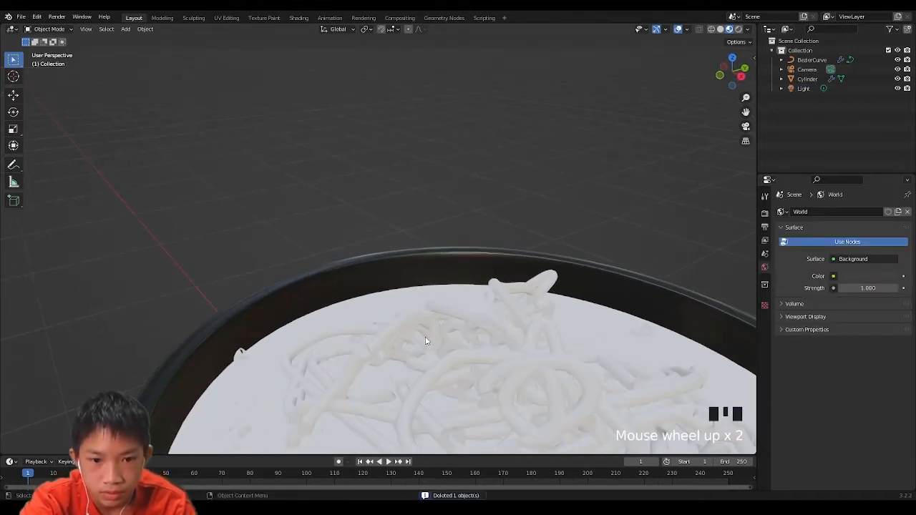
{"action": "left_click", "coordinate": [427, 342]}
{"action": "scroll", "coordinate": [433, 343], "scroll_direction": "down", "scroll_amount": 3}
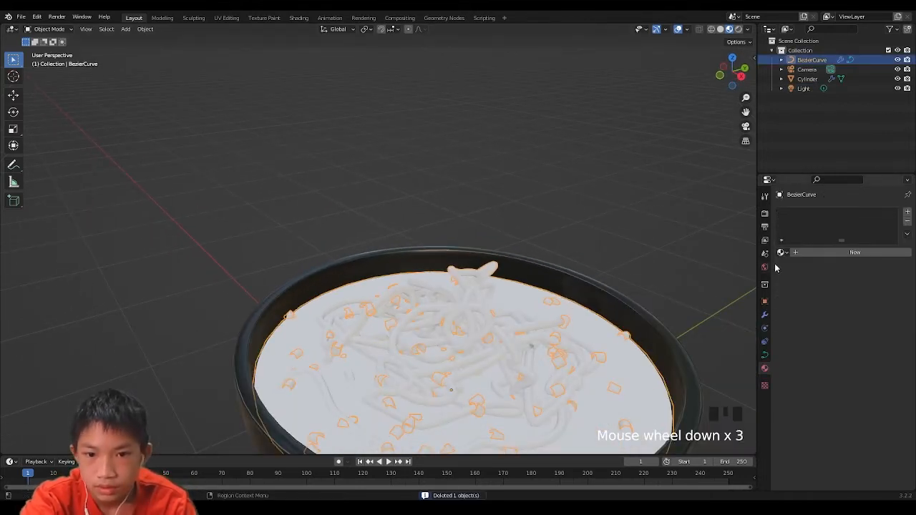
{"action": "left_click", "coordinate": [865, 252]}
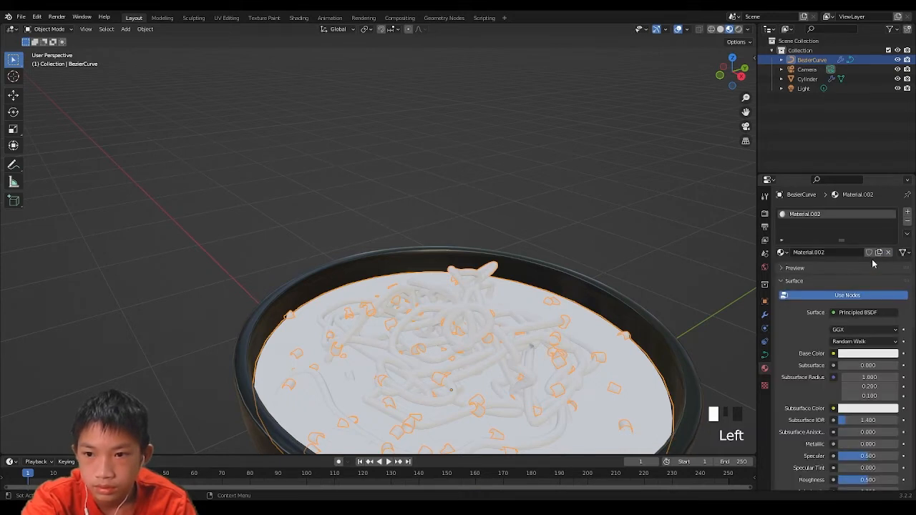
{"action": "left_click", "coordinate": [867, 355]}
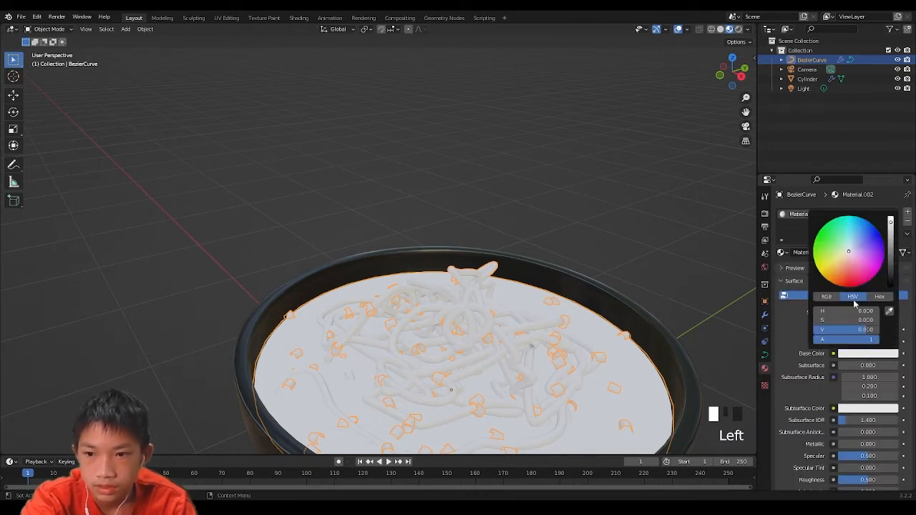
{"action": "left_click", "coordinate": [834, 266]}
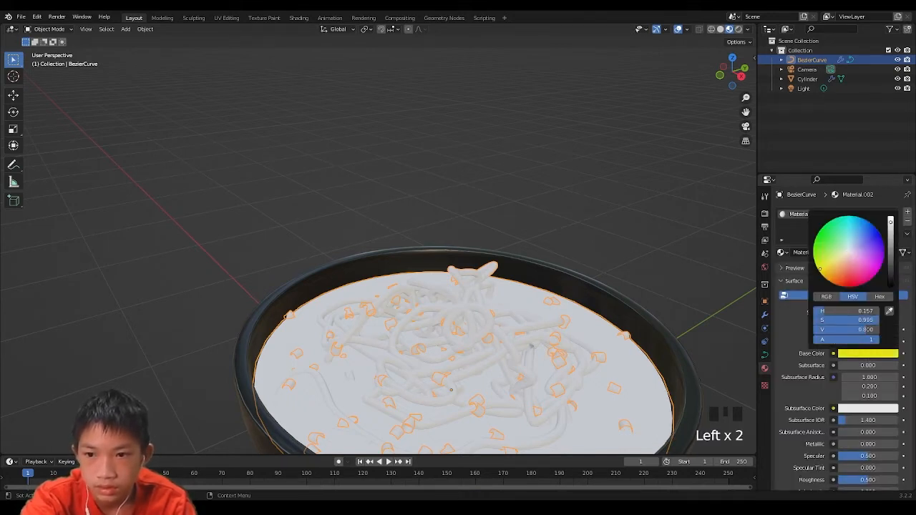
- Add a second material slot to the noodle curve object with a new material in an orange-yellow base colour
{"action": "left_click", "coordinate": [907, 214]}
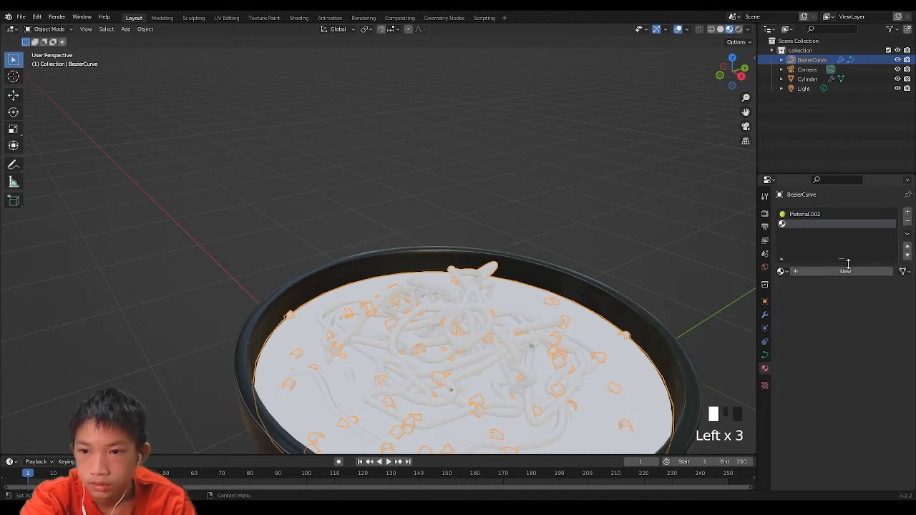
{"action": "left_click", "coordinate": [807, 270]}
{"action": "left_click", "coordinate": [858, 373]}
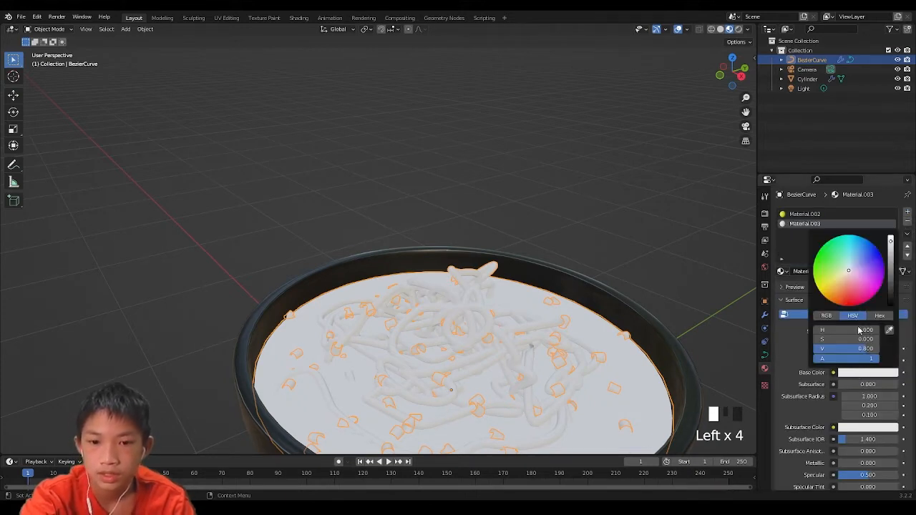
{"action": "left_click_drag", "start_coordinate": [848, 287], "coordinate": [833, 287]}
- Raise the transmission of the orange-yellow material and deselect the object
{"action": "scroll", "coordinate": [856, 367], "scroll_direction": "down", "scroll_amount": 12}
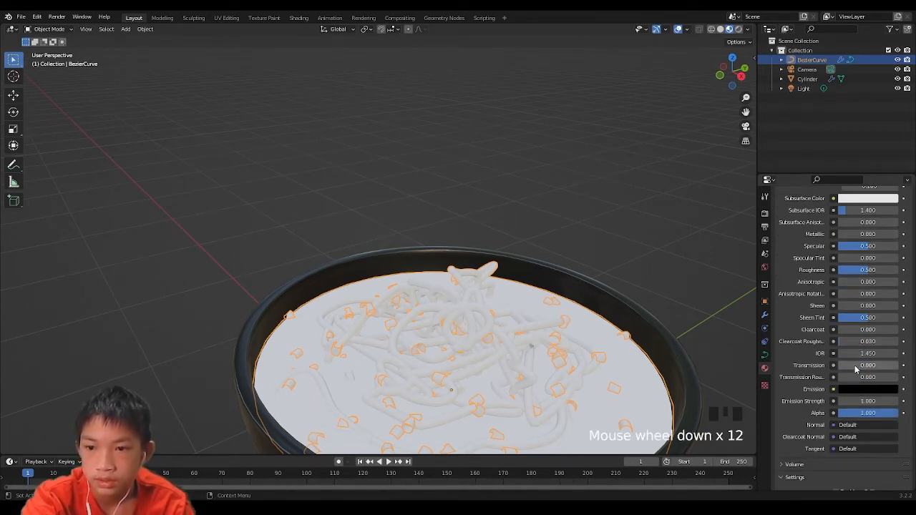
{"action": "left_click_drag", "start_coordinate": [857, 367], "coordinate": [891, 367]}
{"action": "scroll", "coordinate": [862, 363], "scroll_direction": "up", "scroll_amount": 9}
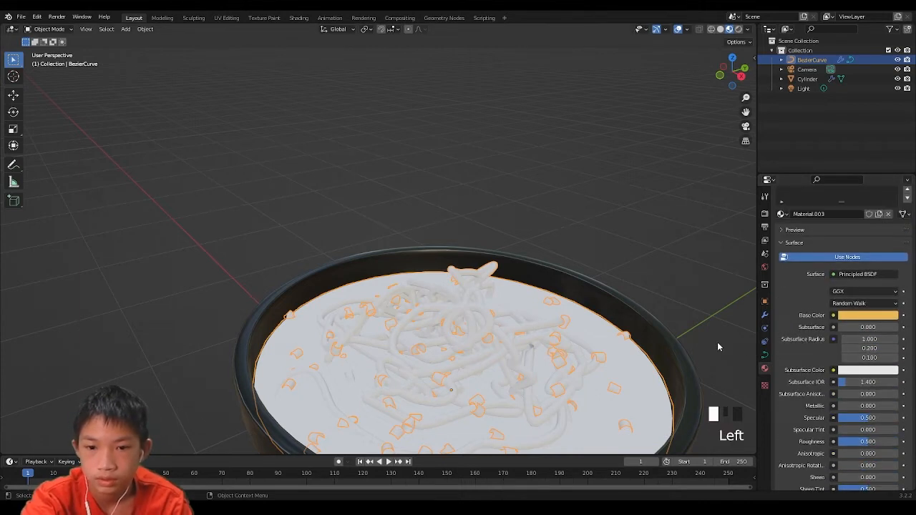
{"action": "scroll", "coordinate": [719, 347], "scroll_direction": "up", "scroll_amount": 11}
{"action": "scroll", "coordinate": [620, 280], "scroll_direction": "up", "scroll_amount": 1}
{"action": "left_click", "coordinate": [629, 245]}
{"action": "scroll", "coordinate": [630, 246], "scroll_direction": "down", "scroll_amount": 4}
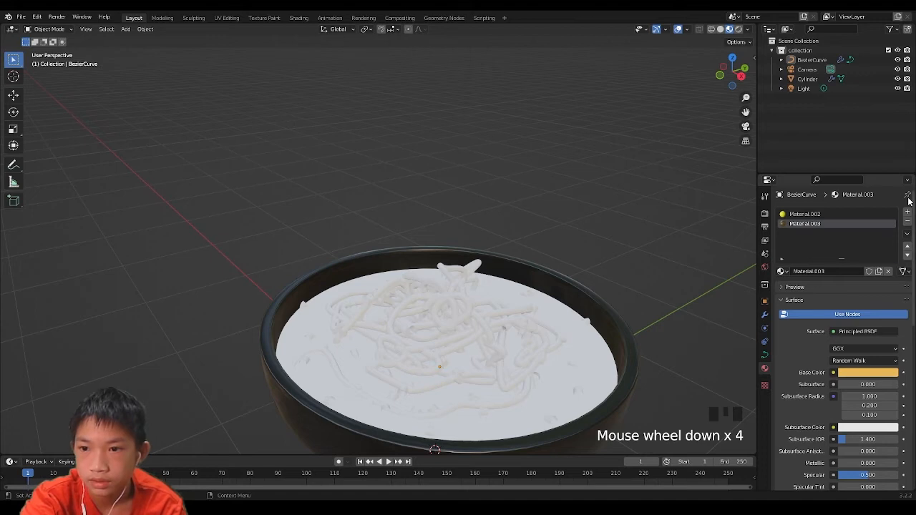
- Add a third material slot to the noodle curve object with a new material in a dark green base colour
{"action": "left_click", "coordinate": [908, 212]}
{"action": "left_click", "coordinate": [837, 271]}
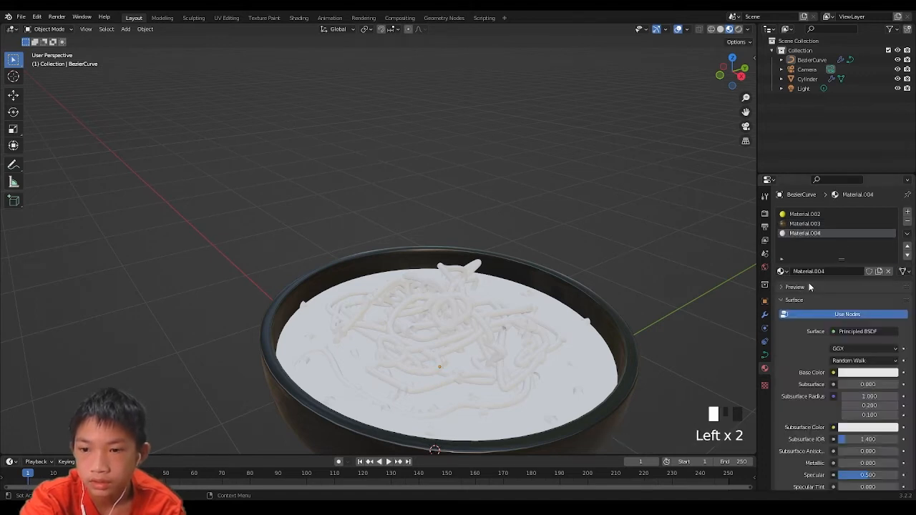
{"action": "left_click", "coordinate": [853, 375]}
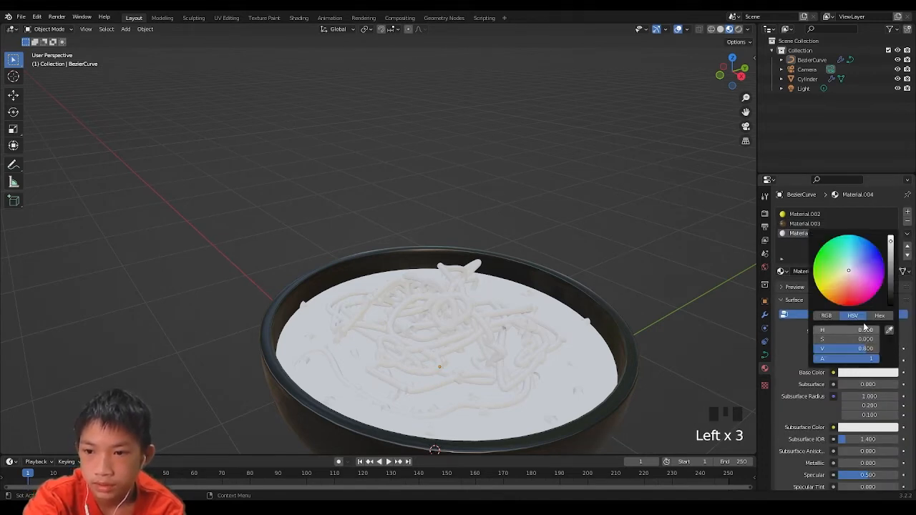
{"action": "left_click_drag", "start_coordinate": [861, 266], "coordinate": [827, 261]}
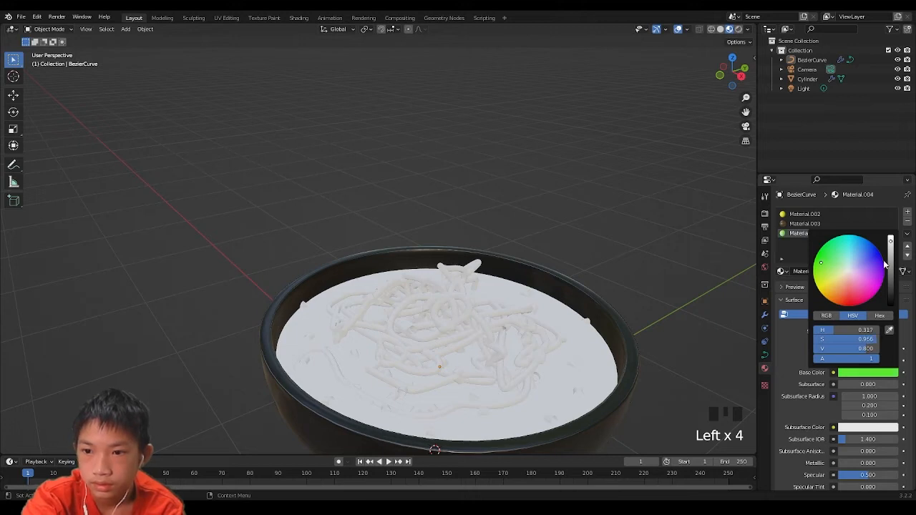
{"action": "left_click_drag", "start_coordinate": [891, 262], "coordinate": [892, 270]}
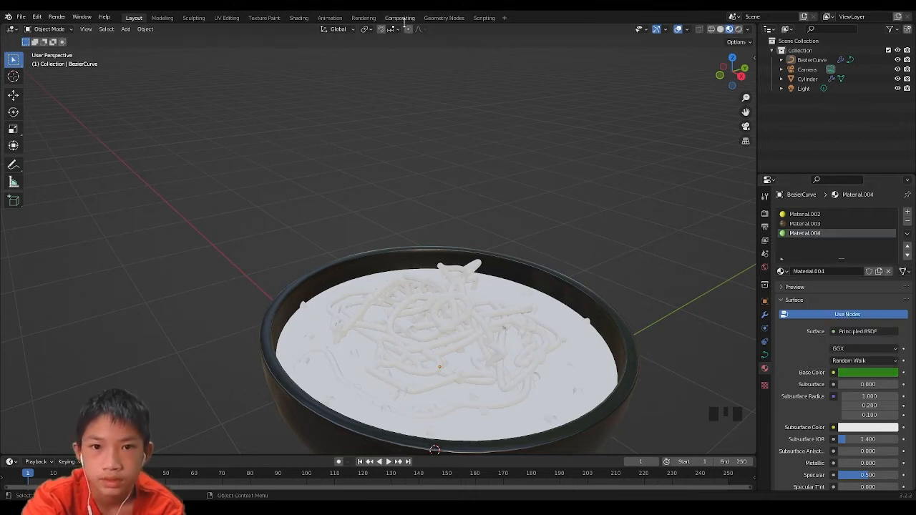
- Switch to the Geometry Nodes workspace, show its viewport in material preview, and select the noodle curve object
{"action": "left_click", "coordinate": [439, 19]}
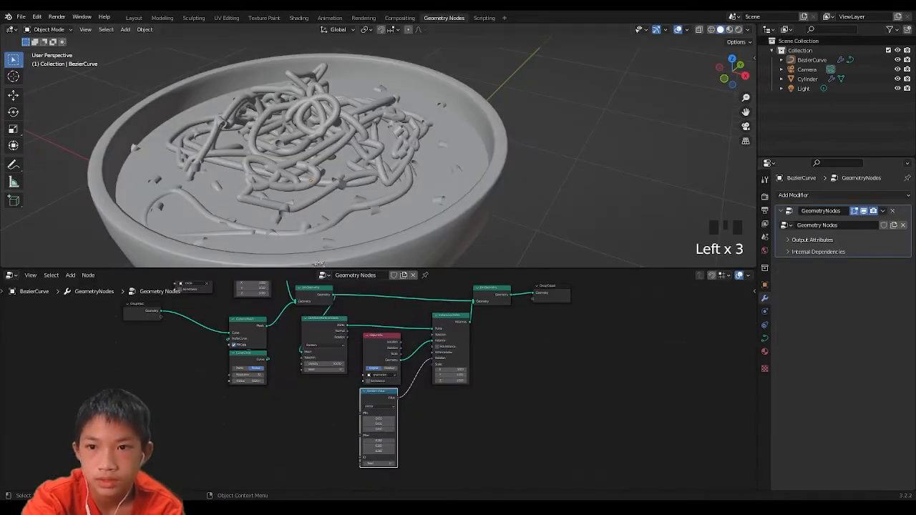
{"action": "left_click", "coordinate": [729, 29]}
{"action": "scroll", "coordinate": [474, 149], "scroll_direction": "up", "scroll_amount": 3}
{"action": "left_click", "coordinate": [388, 138]}
{"action": "scroll", "coordinate": [388, 139], "scroll_direction": "down", "scroll_amount": 1}
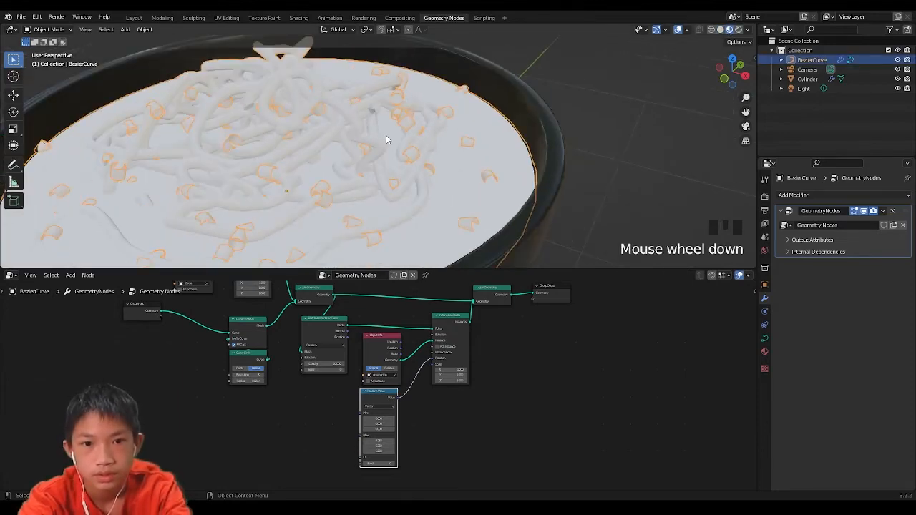
{"action": "middle_click_drag", "start_coordinate": [389, 139], "coordinate": [427, 156]}
- Insert a Set Material node between the soup surface's Transform node and the Join Geometry node
{"action": "scroll", "coordinate": [400, 357], "scroll_direction": "up", "scroll_amount": 6}
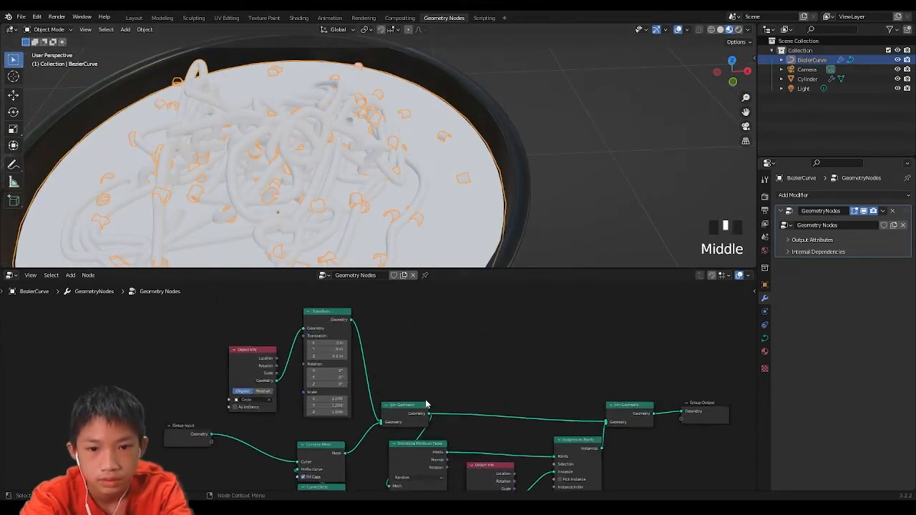
{"action": "key", "text": "shift+a"}
{"action": "left_click", "coordinate": [374, 304]}
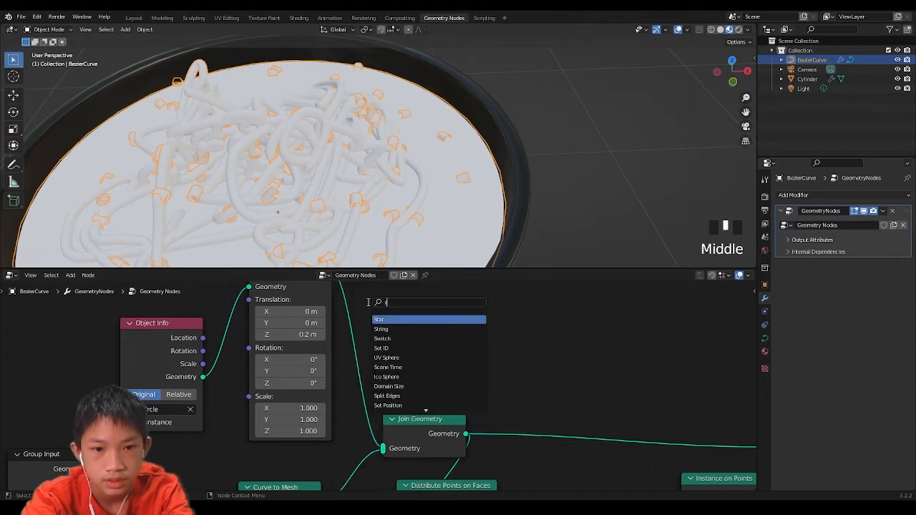
{"action": "type", "text": "set mater"}
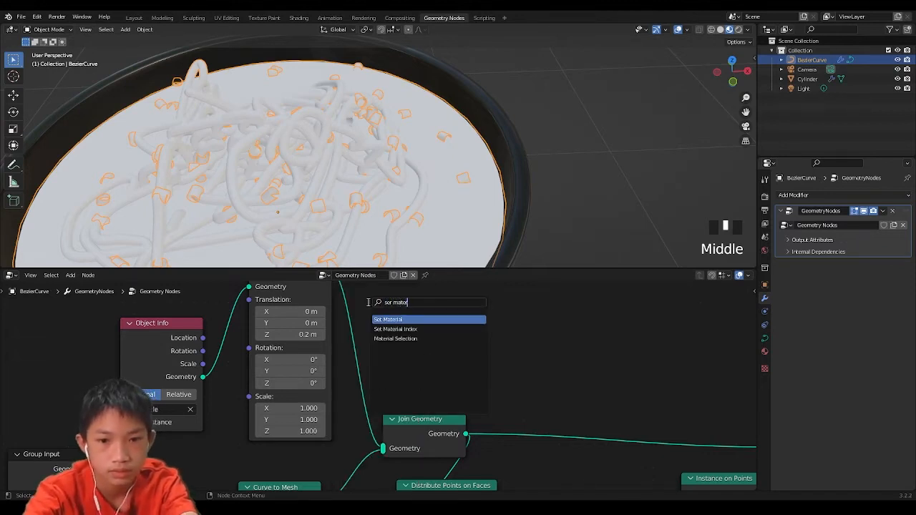
{"action": "left_click", "coordinate": [391, 320]}
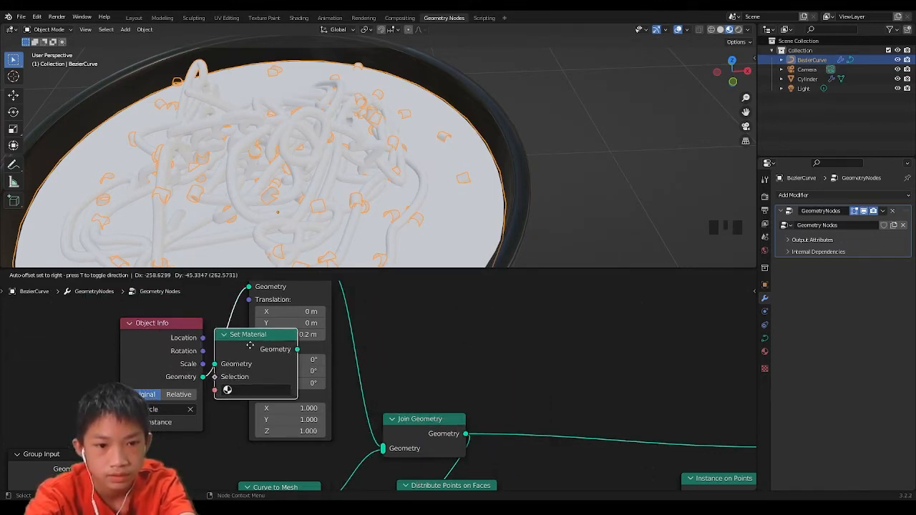
{"action": "left_click", "coordinate": [381, 327]}
{"action": "middle_click_drag", "start_coordinate": [340, 325], "coordinate": [389, 360]}
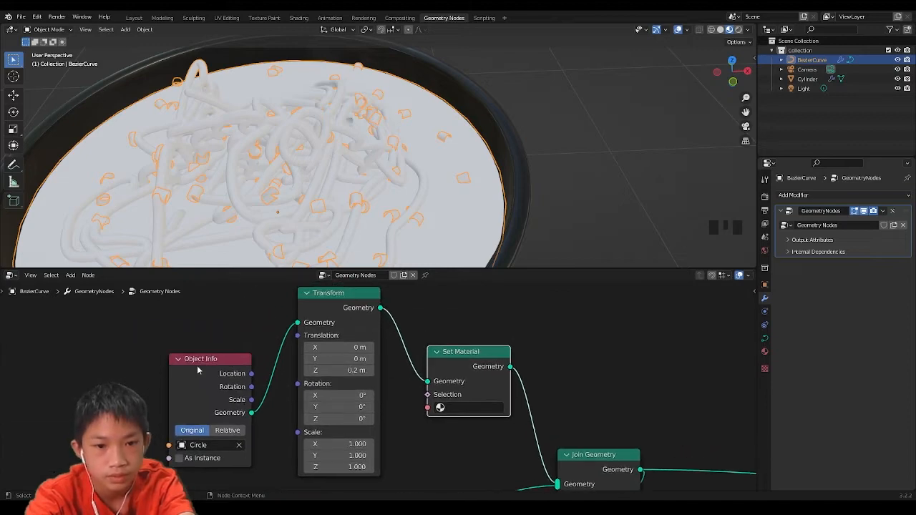
- Move the Object Info and Transform nodes away from the Set Material node to space out the chain
{"action": "left_click_drag", "start_coordinate": [196, 366], "coordinate": [127, 339]}
{"action": "scroll", "coordinate": [121, 340], "scroll_direction": "down", "scroll_amount": 4}
{"action": "middle_click_drag", "start_coordinate": [195, 372], "coordinate": [223, 354]}
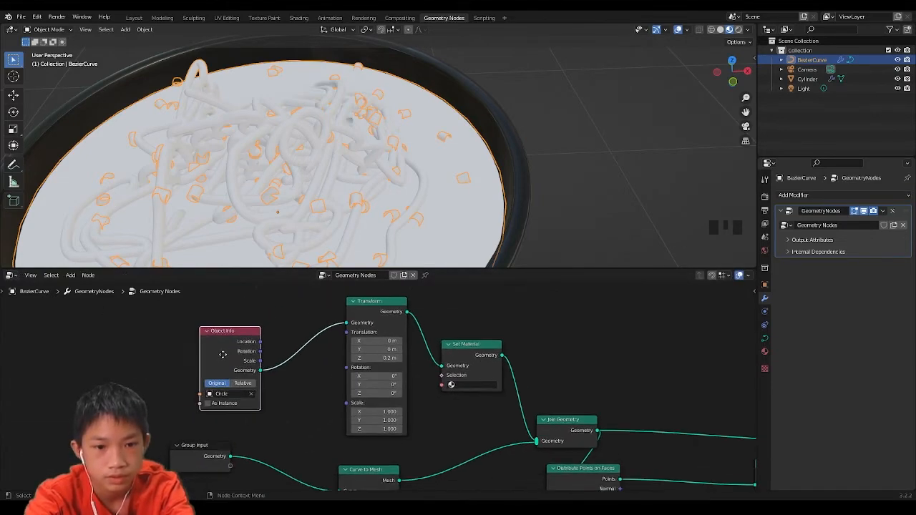
{"action": "scroll", "coordinate": [217, 375], "scroll_direction": "up", "scroll_amount": 5}
{"action": "scroll", "coordinate": [419, 397], "scroll_direction": "down", "scroll_amount": 2}
{"action": "middle_click_drag", "start_coordinate": [412, 384], "coordinate": [412, 435]}
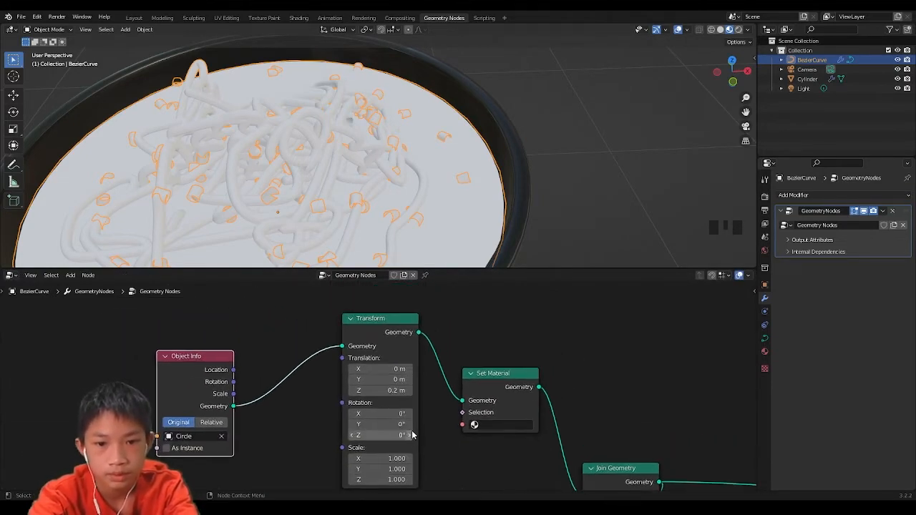
{"action": "left_click_drag", "start_coordinate": [412, 435], "coordinate": [370, 434]}
- Assign Material.003 in the Set Material node and deselect the noodle curve object
{"action": "left_click", "coordinate": [497, 424]}
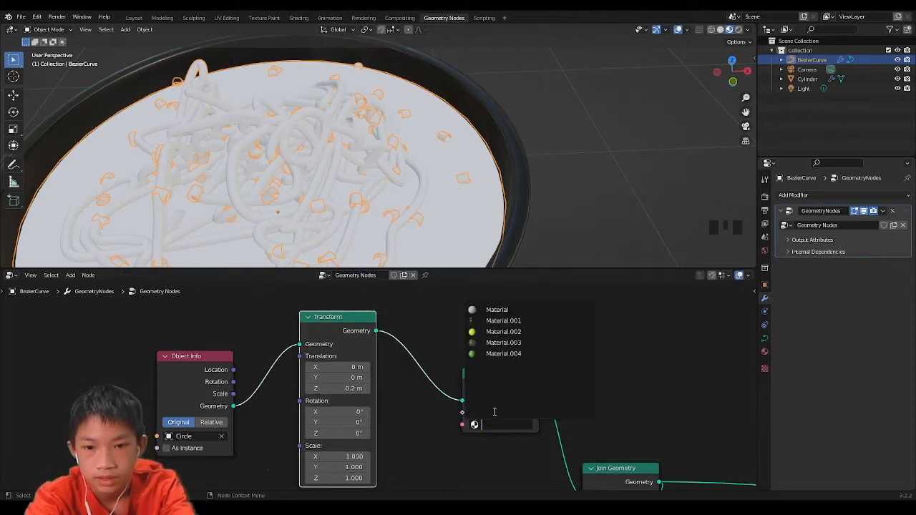
{"action": "left_click", "coordinate": [503, 342]}
{"action": "scroll", "coordinate": [357, 186], "scroll_direction": "down", "scroll_amount": 2}
{"action": "middle_click_drag", "start_coordinate": [344, 182], "coordinate": [365, 197]}
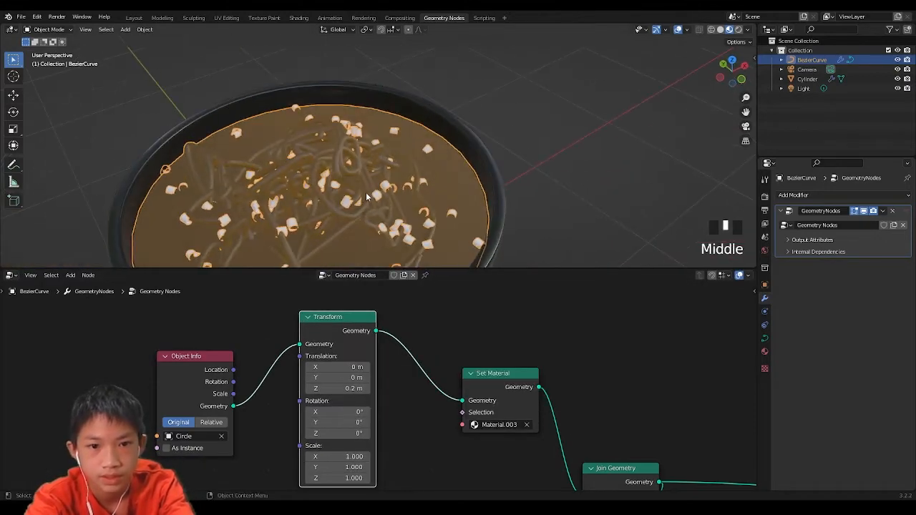
{"action": "left_click", "coordinate": [507, 136]}
{"action": "middle_click_drag", "start_coordinate": [462, 255], "coordinate": [465, 146], "text": "shift"}
{"action": "scroll", "coordinate": [477, 417], "scroll_direction": "down", "scroll_amount": 1}
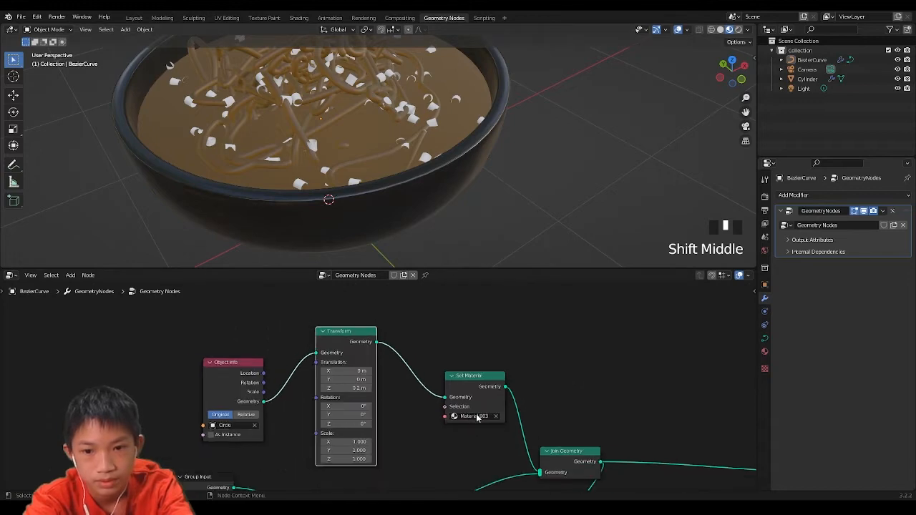
- Insert a Set Material node between the noodles' Curve to Mesh node and the Join Geometry node
{"action": "middle_click_drag", "start_coordinate": [478, 417], "coordinate": [463, 302]}
{"action": "scroll", "coordinate": [348, 318], "scroll_direction": "up", "scroll_amount": 2}
{"action": "scroll", "coordinate": [362, 326], "scroll_direction": "down", "scroll_amount": 1}
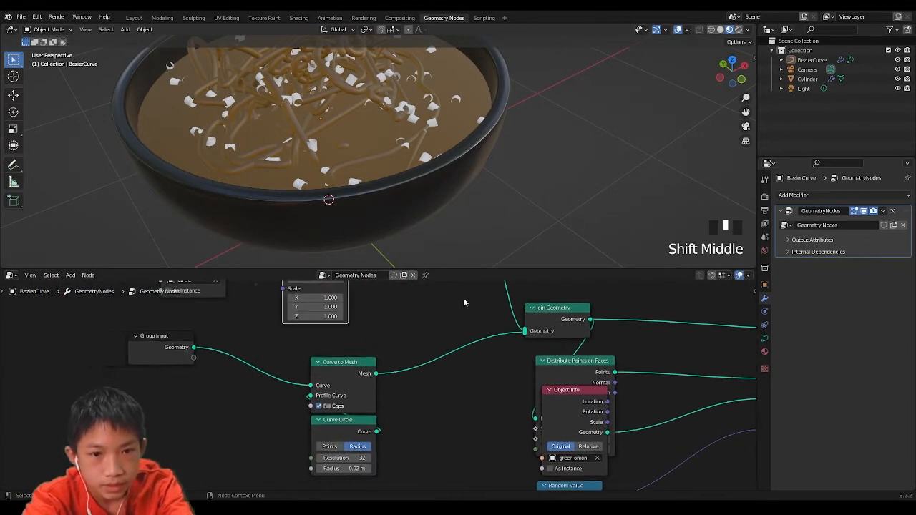
{"action": "scroll", "coordinate": [399, 317], "scroll_direction": "up", "scroll_amount": 1}
{"action": "scroll", "coordinate": [426, 323], "scroll_direction": "up", "scroll_amount": 1}
{"action": "key", "text": "shift+a"}
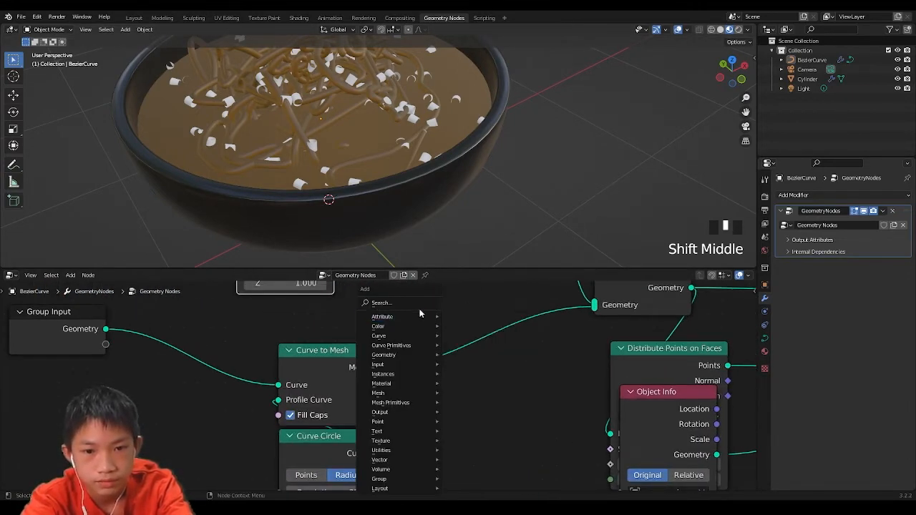
{"action": "left_click", "coordinate": [413, 303]}
{"action": "type", "text": "set m"}
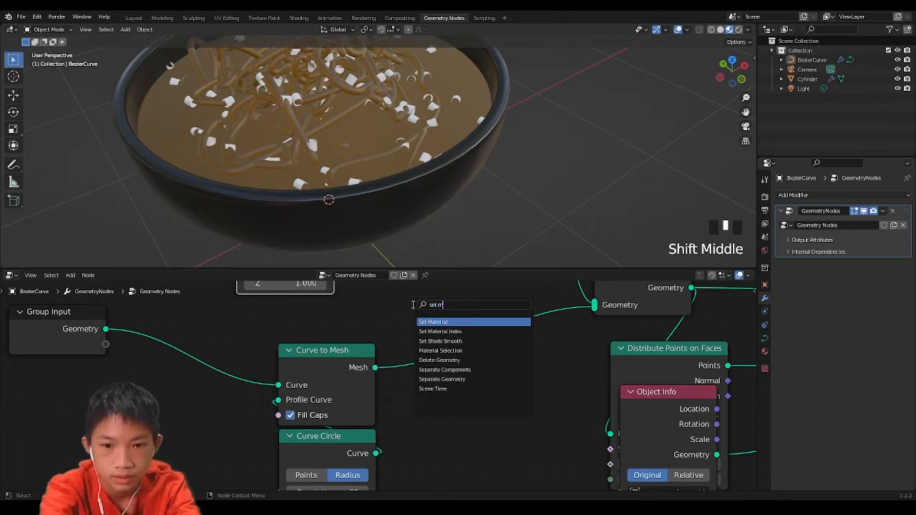
{"action": "type", "text": "aterial"}
{"action": "key", "text": "Return"}
{"action": "left_click", "coordinate": [469, 375]}
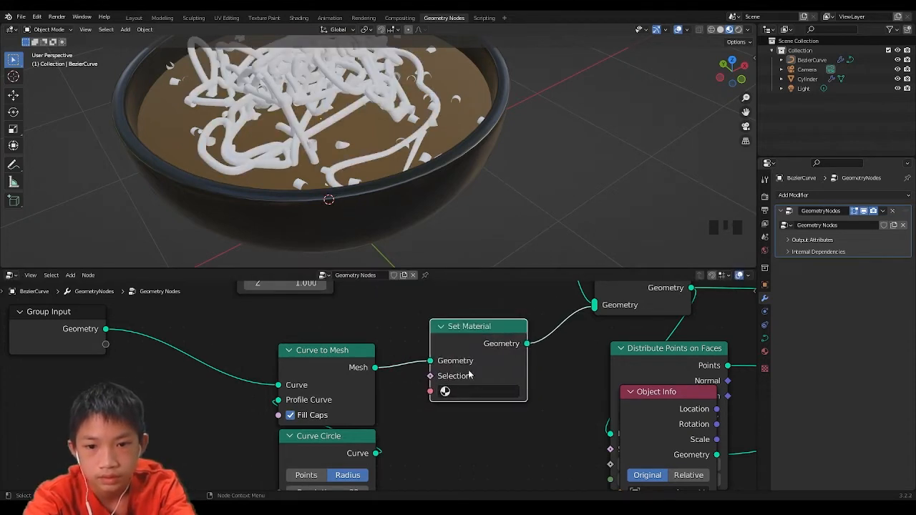
- Assign Material.002 in the noodles' Set Material node and check the noodles in the bowl
{"action": "left_click", "coordinate": [472, 390]}
{"action": "left_click", "coordinate": [473, 273]}
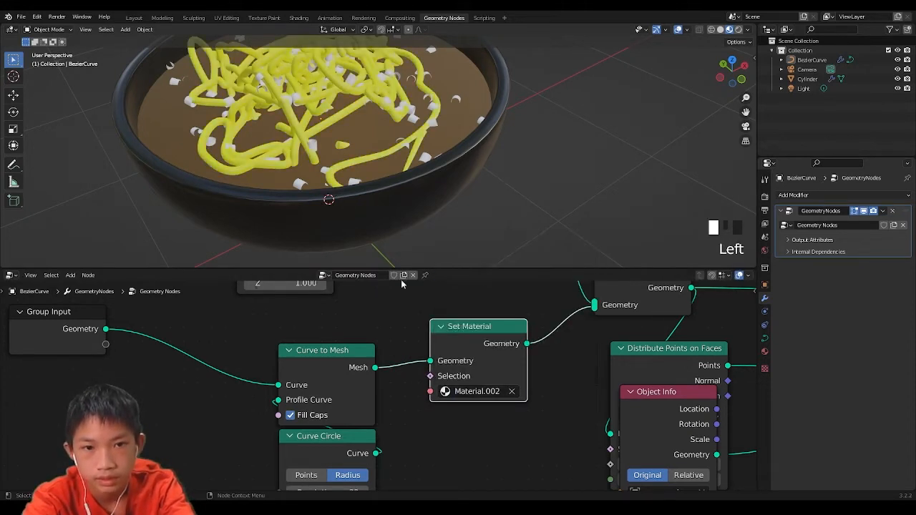
{"action": "scroll", "coordinate": [557, 169], "scroll_direction": "down", "scroll_amount": 2}
{"action": "scroll", "coordinate": [486, 200], "scroll_direction": "up", "scroll_amount": 3}
{"action": "scroll", "coordinate": [444, 215], "scroll_direction": "up", "scroll_amount": 1, "text": "shift"}
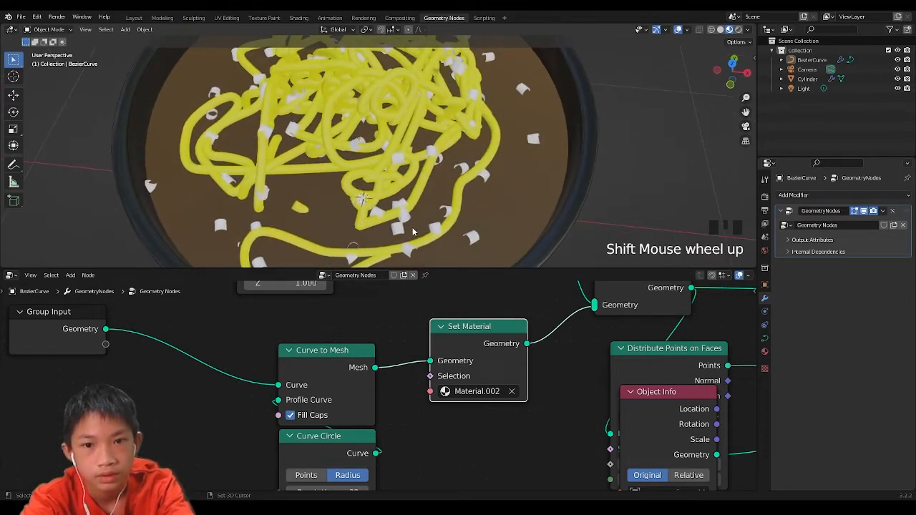
{"action": "scroll", "coordinate": [405, 237], "scroll_direction": "down", "scroll_amount": 3}
{"action": "scroll", "coordinate": [403, 237], "scroll_direction": "up", "scroll_amount": 2}
- Move the Instance on Points node close to the green onion Object Info node, making room before the final Join Geometry node
{"action": "middle_click_drag", "start_coordinate": [386, 301], "coordinate": [339, 323]}
{"action": "scroll", "coordinate": [339, 324], "scroll_direction": "down", "scroll_amount": 6}
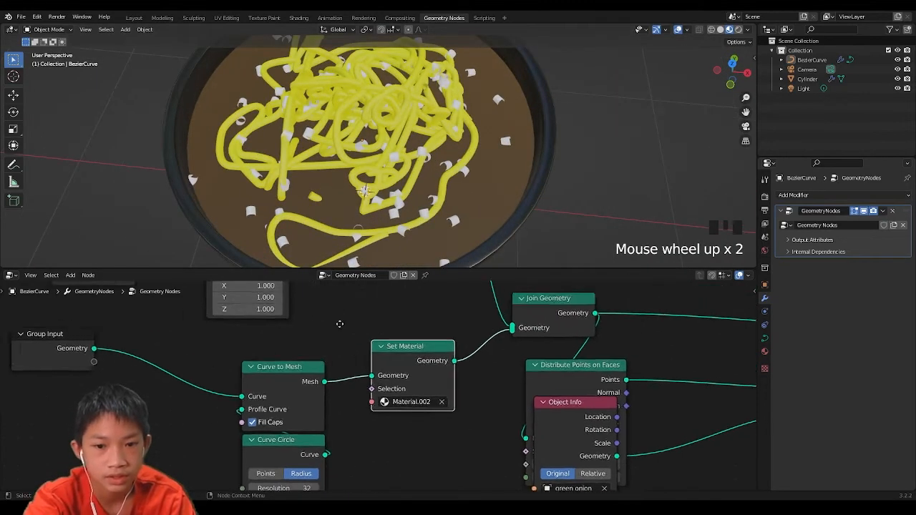
{"action": "middle_click_drag", "start_coordinate": [446, 384], "coordinate": [396, 371]}
{"action": "left_click_drag", "start_coordinate": [458, 397], "coordinate": [530, 398]}
{"action": "left_click_drag", "start_coordinate": [645, 369], "coordinate": [596, 407]}
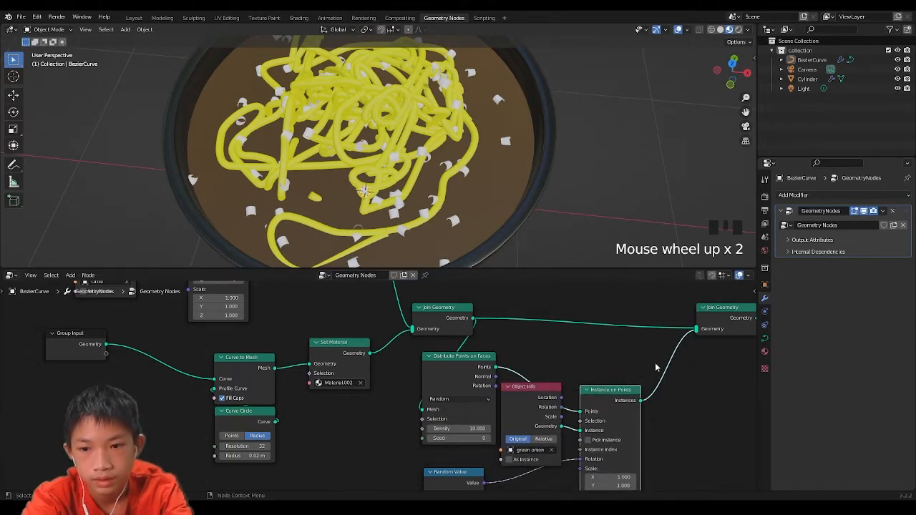
- Insert a Set Material node between the Instance on Points node and the final Join Geometry node
{"action": "middle_click_drag", "start_coordinate": [617, 367], "coordinate": [518, 363]}
{"action": "key", "text": "shift+a"}
{"action": "type", "text": "set"}
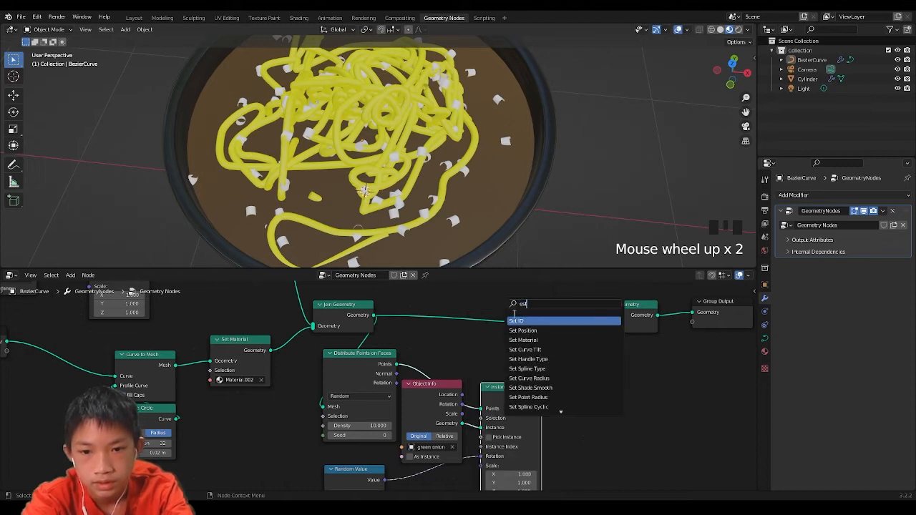
{"action": "type", "text": " mate"}
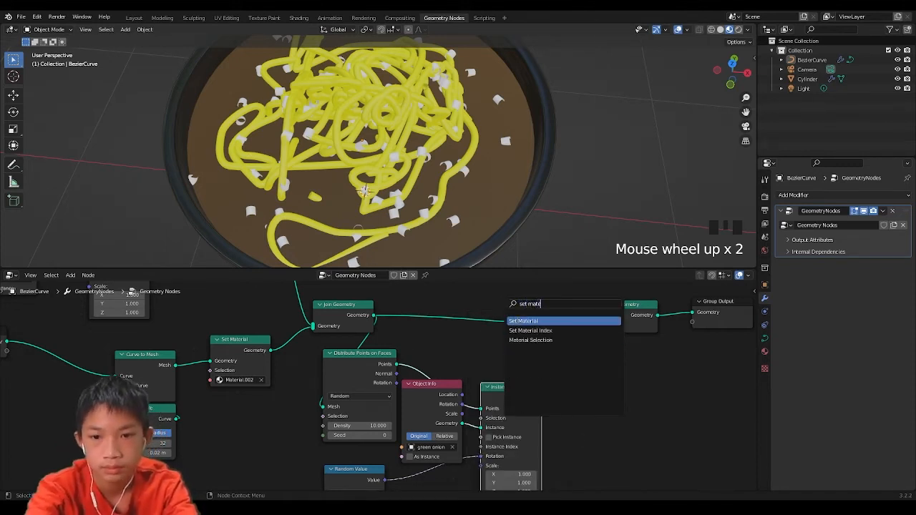
{"action": "key", "text": "Up"}
{"action": "key", "text": "Down"}
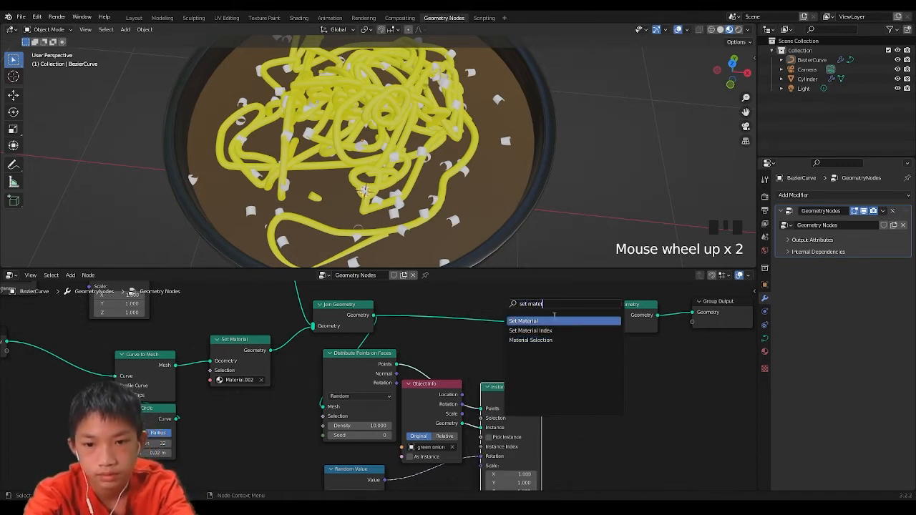
{"action": "key", "text": "Return"}
{"action": "left_click", "coordinate": [620, 350]}
- Assign Material.004 to the green onions in the new Set Material node
{"action": "left_click", "coordinate": [605, 378]}
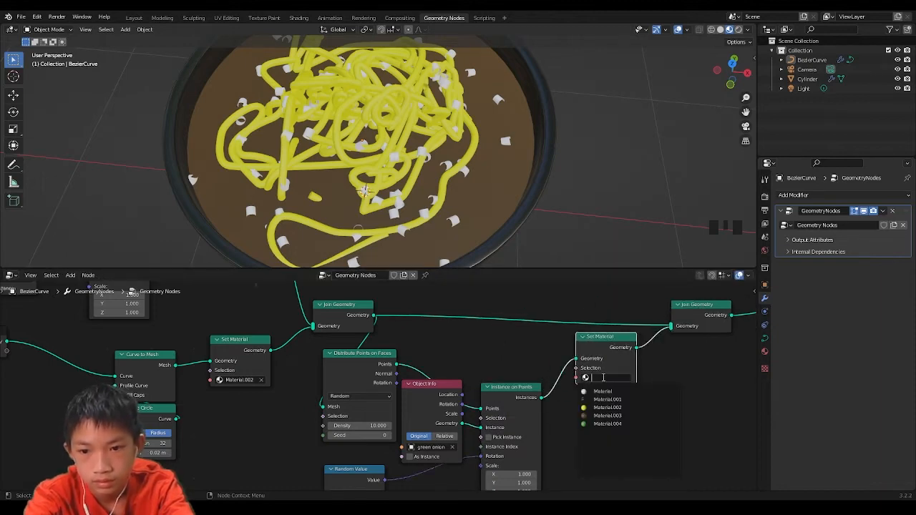
{"action": "left_click", "coordinate": [608, 429]}
{"action": "middle_click_drag", "start_coordinate": [544, 243], "coordinate": [360, 108]}
{"action": "scroll", "coordinate": [360, 108], "scroll_direction": "down", "scroll_amount": 2}
- Change the base color of the noodle object's Material.002 to a softer, warmer yellow and deselect the object
{"action": "left_click", "coordinate": [360, 108]}
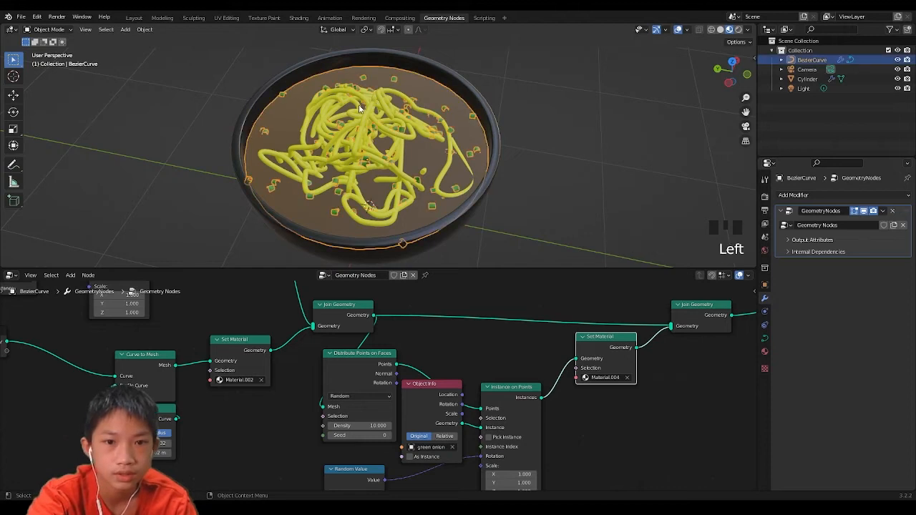
{"action": "left_click", "coordinate": [764, 351]}
{"action": "left_click", "coordinate": [802, 198]}
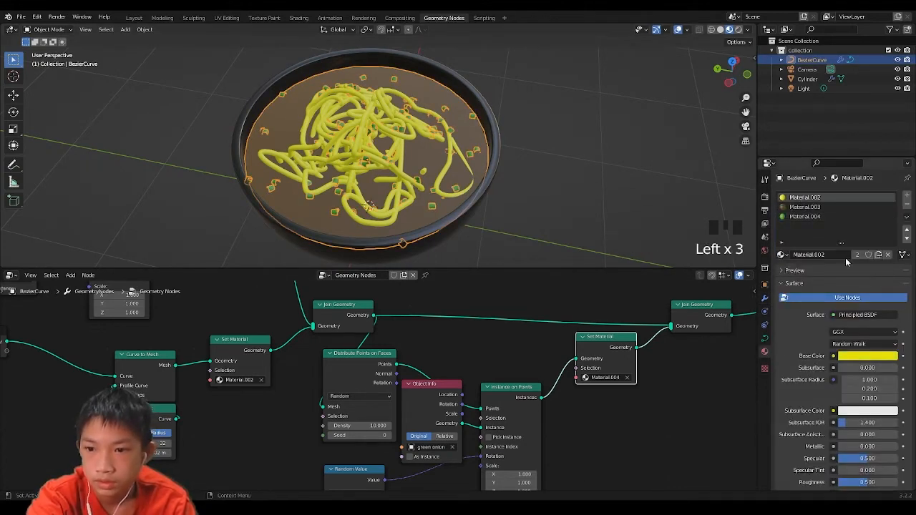
{"action": "left_click", "coordinate": [870, 356]}
{"action": "left_click", "coordinate": [828, 277]}
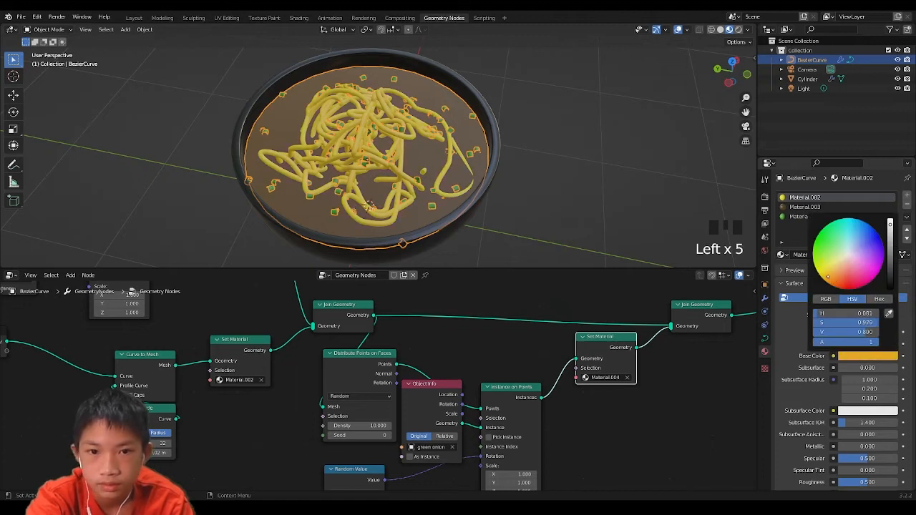
{"action": "left_click_drag", "start_coordinate": [831, 274], "coordinate": [829, 267]}
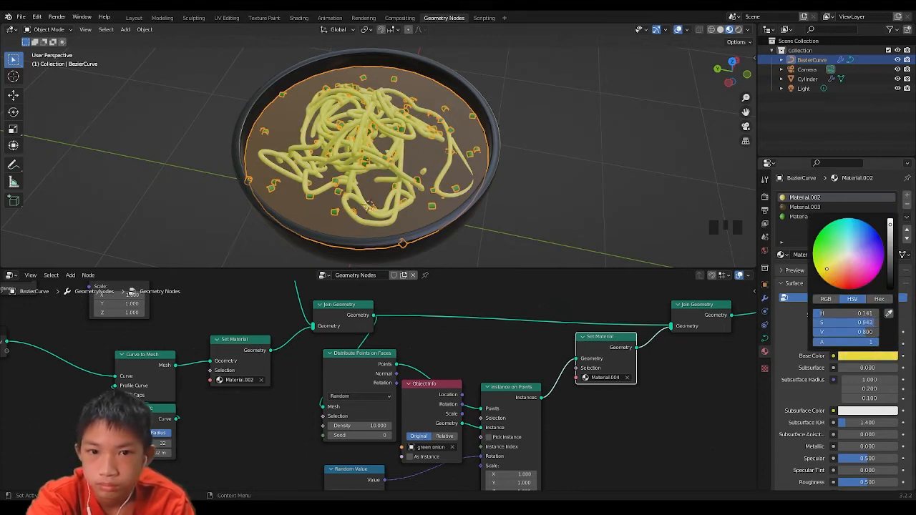
{"action": "left_click_drag", "start_coordinate": [829, 267], "coordinate": [826, 270]}
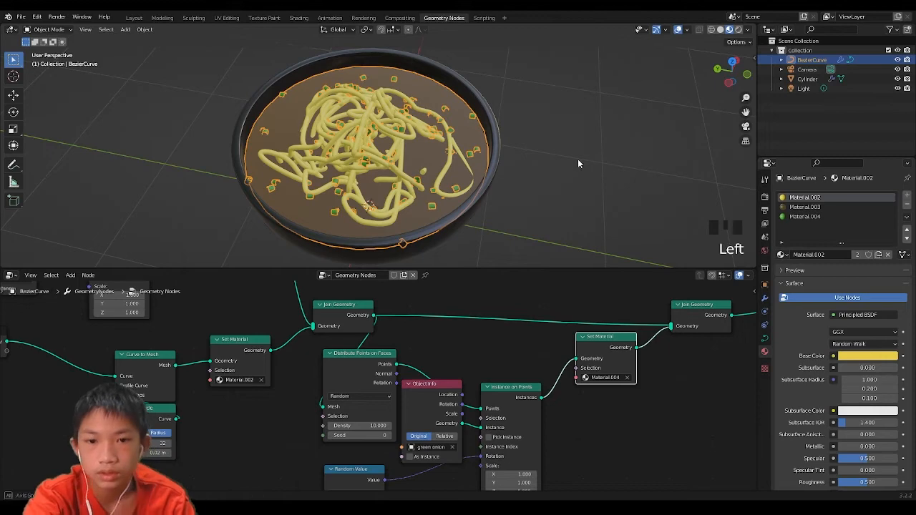
{"action": "scroll", "coordinate": [573, 161], "scroll_direction": "up", "scroll_amount": 4}
{"action": "scroll", "coordinate": [567, 162], "scroll_direction": "down", "scroll_amount": 3}
{"action": "left_click", "coordinate": [644, 141]}
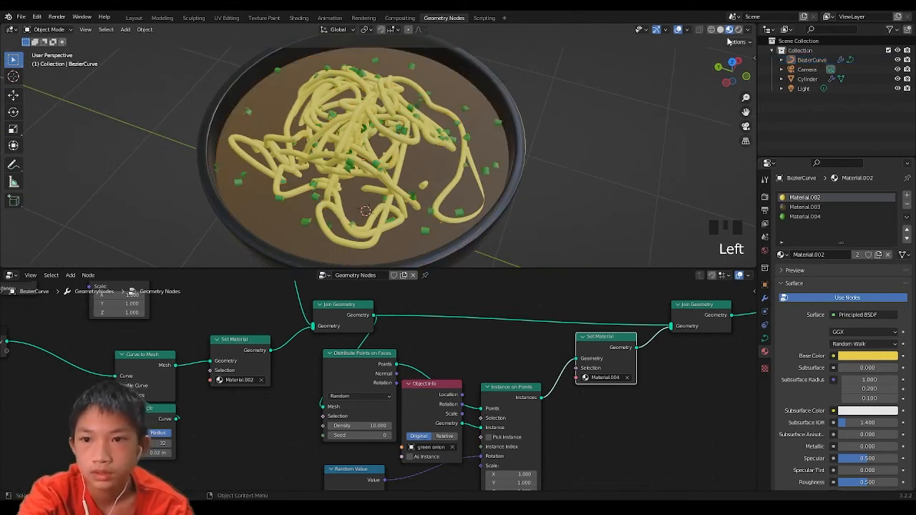
- Reselect the noodle object, set Material.002's roughness to 0.254, and deselect the object
{"action": "middle_click_drag", "start_coordinate": [429, 132], "coordinate": [425, 120]}
{"action": "scroll", "coordinate": [427, 119], "scroll_direction": "up", "scroll_amount": 3}
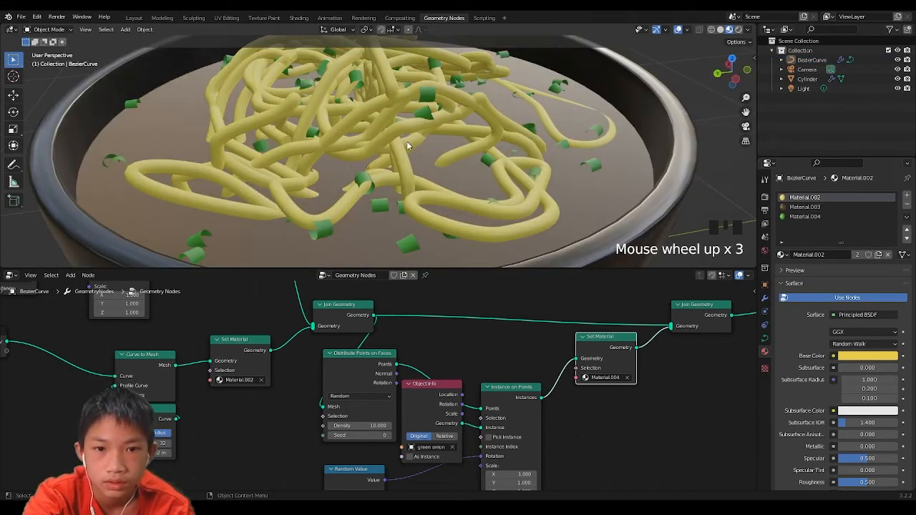
{"action": "left_click", "coordinate": [129, 140]}
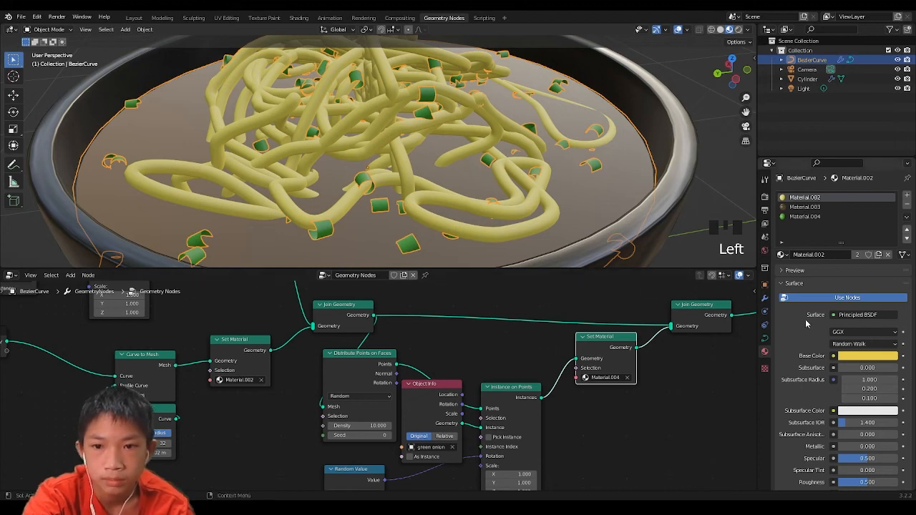
{"action": "scroll", "coordinate": [593, 250], "scroll_direction": "down", "scroll_amount": 4}
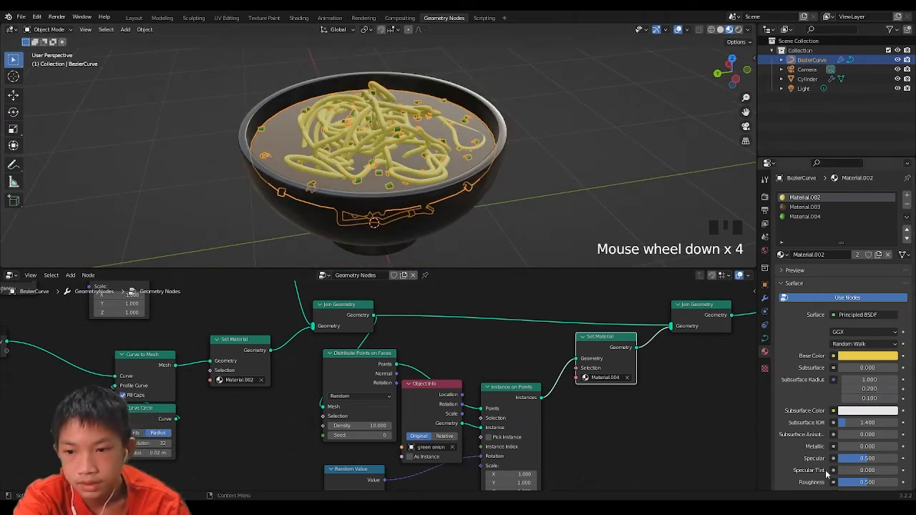
{"action": "scroll", "coordinate": [826, 474], "scroll_direction": "down", "scroll_amount": 2}
{"action": "left_click_drag", "start_coordinate": [862, 442], "coordinate": [857, 442]}
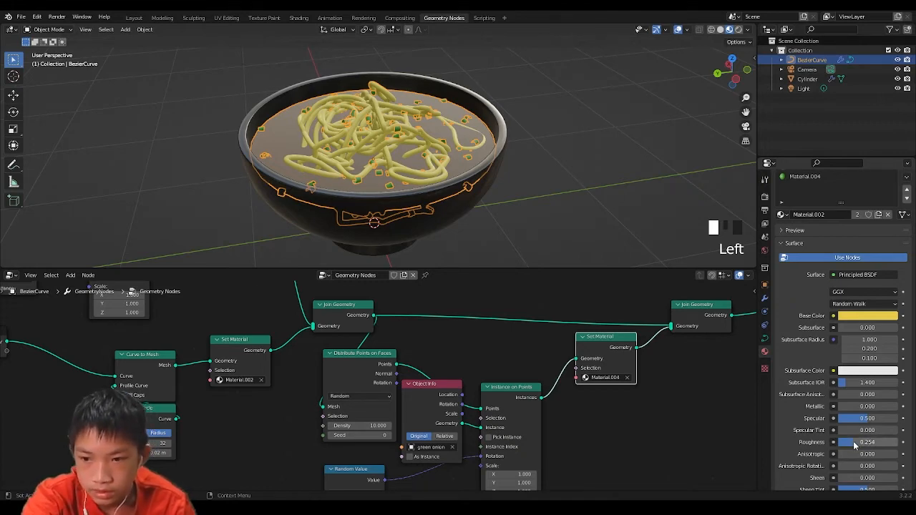
{"action": "scroll", "coordinate": [494, 147], "scroll_direction": "up", "scroll_amount": 3}
{"action": "middle_click_drag", "start_coordinate": [494, 147], "coordinate": [506, 146]}
{"action": "scroll", "coordinate": [506, 146], "scroll_direction": "down", "scroll_amount": 3}
{"action": "left_click", "coordinate": [578, 118]}
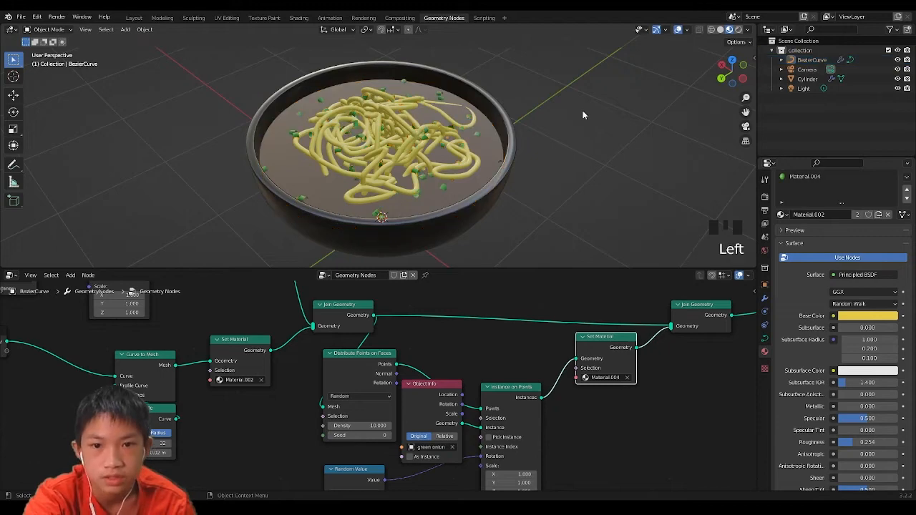
- Show the viewport in rendered shading and change the render engine to Cycles
{"action": "scroll", "coordinate": [567, 128], "scroll_direction": "down", "scroll_amount": 3}
{"action": "scroll", "coordinate": [488, 148], "scroll_direction": "up", "scroll_amount": 6}
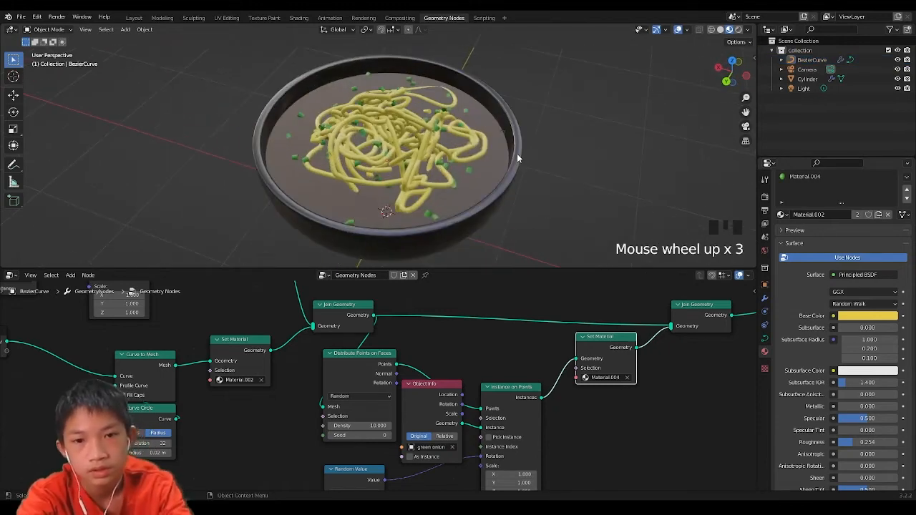
{"action": "scroll", "coordinate": [349, 136], "scroll_direction": "down", "scroll_amount": 3}
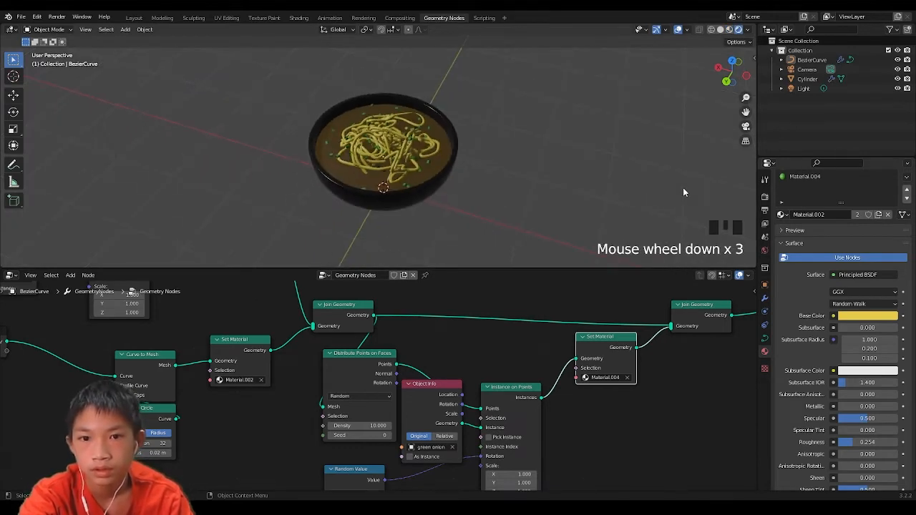
{"action": "left_click", "coordinate": [765, 196]}
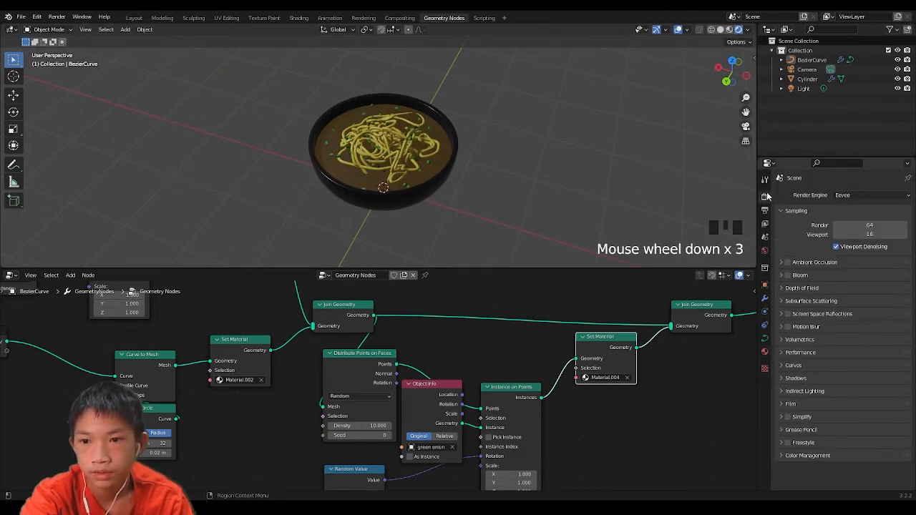
{"action": "left_click", "coordinate": [862, 198]}
{"action": "left_click", "coordinate": [857, 226]}
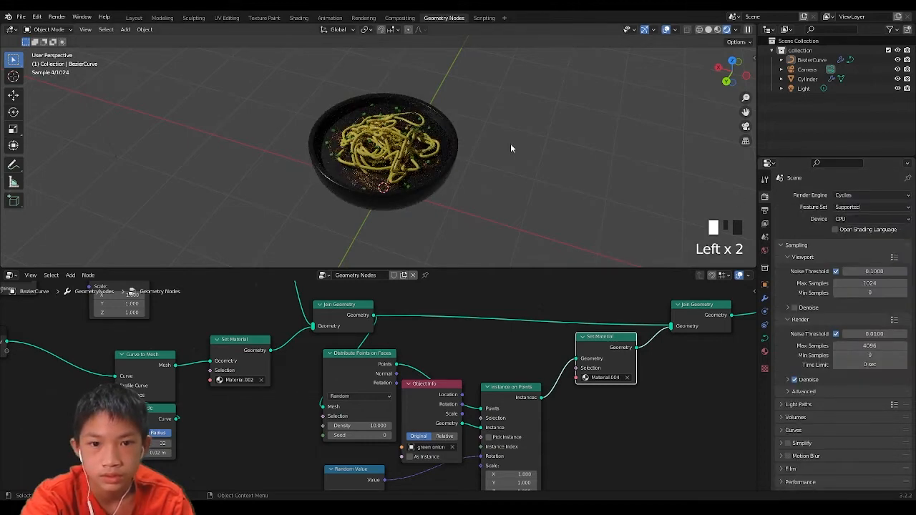
{"action": "scroll", "coordinate": [511, 148], "scroll_direction": "up", "scroll_amount": 3}
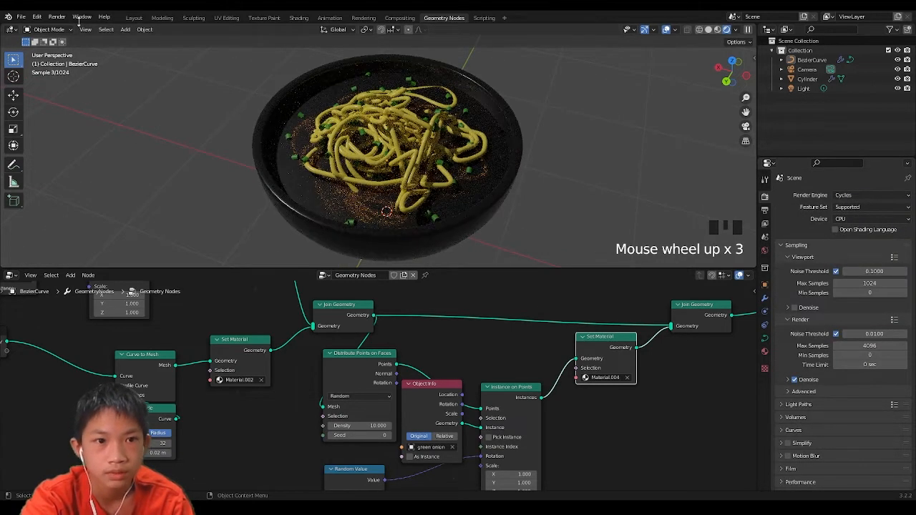
- Switch to the Layout workspace and inspect the noodle bowl in rendered shading
{"action": "left_click", "coordinate": [134, 18]}
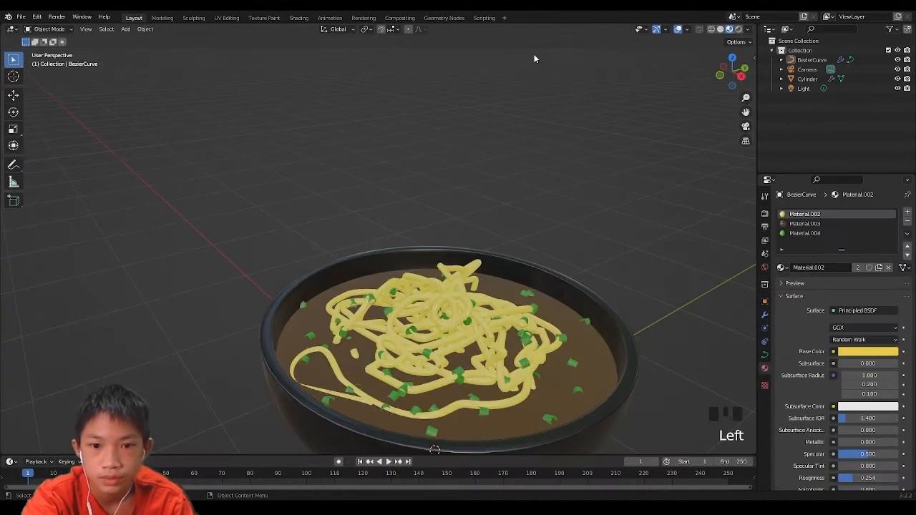
{"action": "left_click", "coordinate": [739, 30]}
{"action": "mouse_move", "coordinate": [581, 246]}
{"action": "middle_mouse_down", "text": "shift"}
{"action": "mouse_move", "coordinate": [511, 212]}
{"action": "mouse_move", "coordinate": [528, 250]}
{"action": "mouse_move", "coordinate": [500, 204]}
{"action": "mouse_move", "coordinate": [504, 289]}
{"action": "middle_mouse_up", "text": "shift"}
{"action": "scroll", "coordinate": [492, 212], "scroll_direction": "up", "scroll_amount": 2}
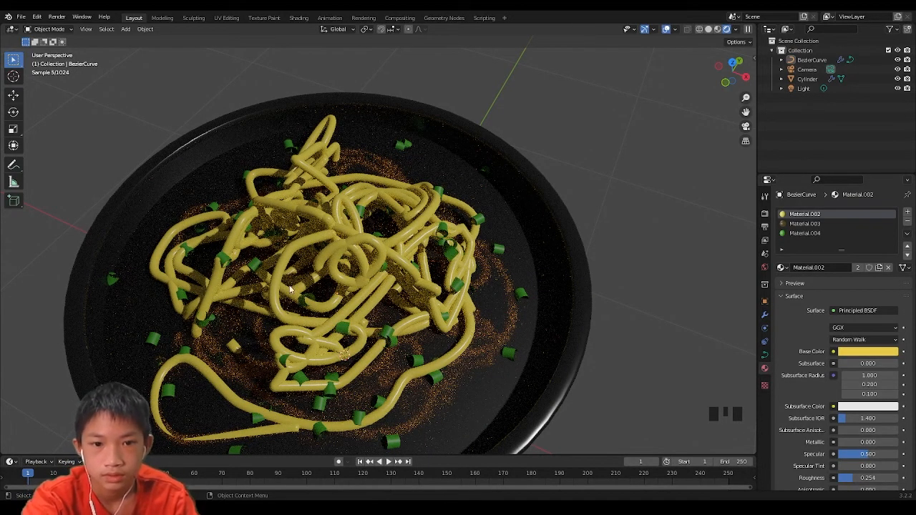
{"action": "scroll", "coordinate": [452, 254], "scroll_direction": "down", "scroll_amount": 2}
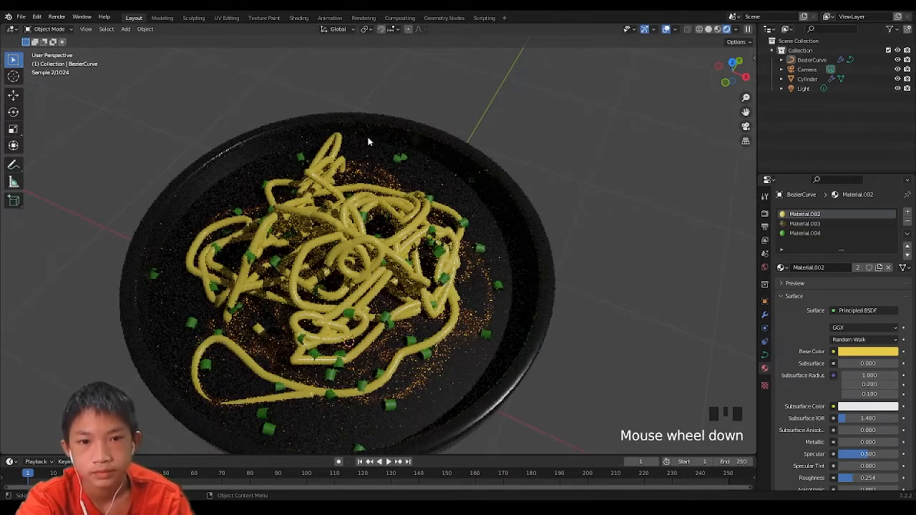
- Set the viewport to solid shading and add a UV sphere mesh
{"action": "left_click", "coordinate": [707, 29]}
{"action": "middle_click_drag", "start_coordinate": [430, 140], "coordinate": [343, 189]}
{"action": "scroll", "coordinate": [343, 189], "scroll_direction": "down", "scroll_amount": 3}
{"action": "key", "text": "shift+a"}
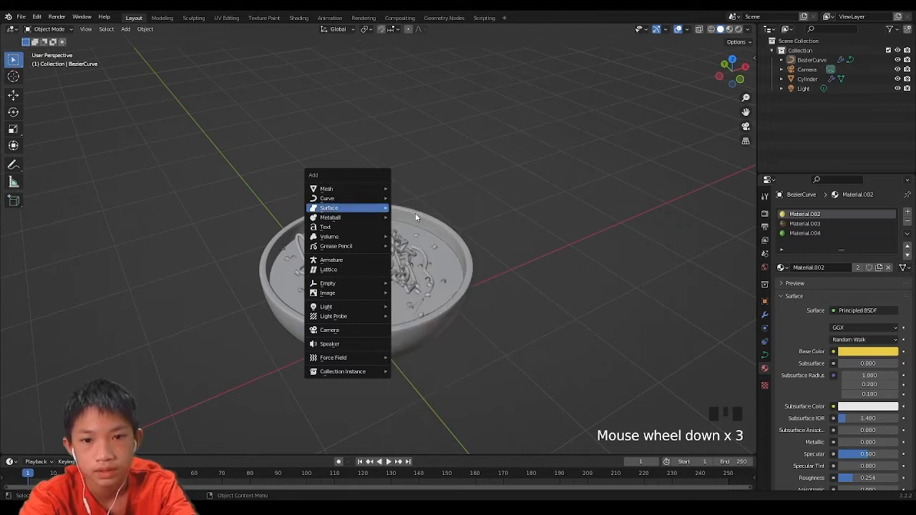
{"action": "mouse_move", "coordinate": [388, 200]}
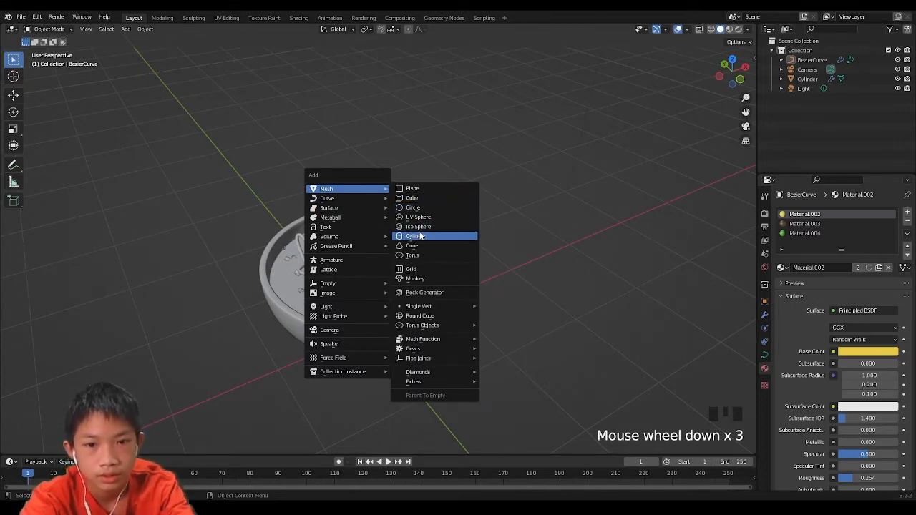
{"action": "left_click", "coordinate": [418, 217]}
- Raise the sphere along Z above the bowl and stretch it slightly along the X axis
{"action": "key", "text": "g"}
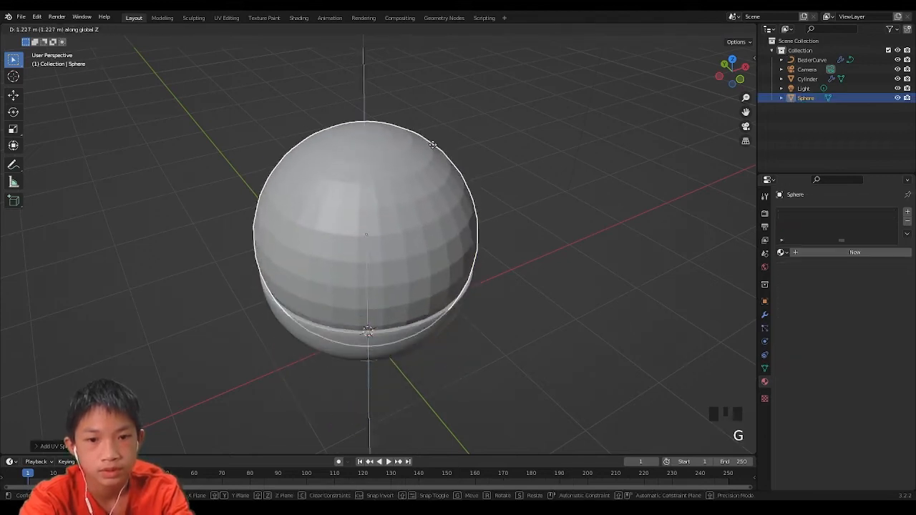
{"action": "key", "text": "s"}
{"action": "key", "text": "s"}
{"action": "key", "text": "x"}
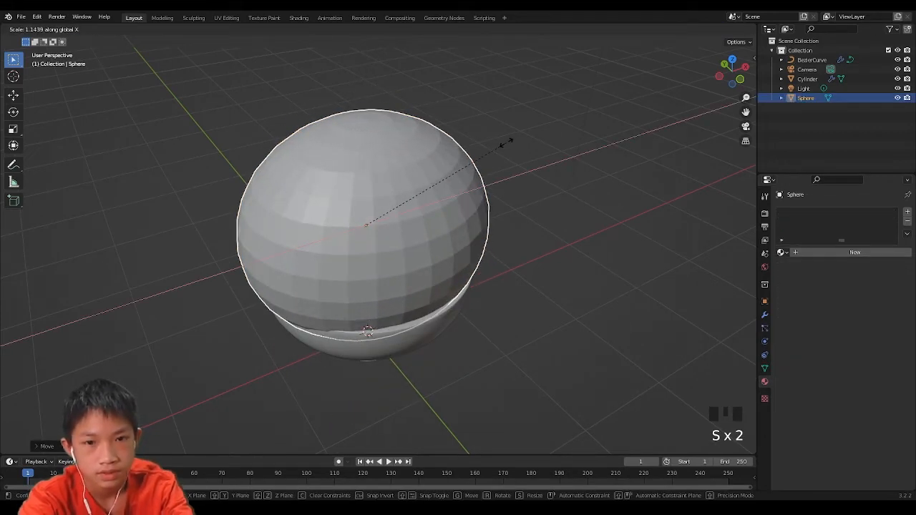
{"action": "left_click", "coordinate": [474, 155]}
- In Edit Mode, use the back view with X-ray on to select the sphere's upper half and delete its faces
{"action": "middle_click_drag", "start_coordinate": [475, 155], "coordinate": [541, 201]}
{"action": "key", "text": "Tab"}
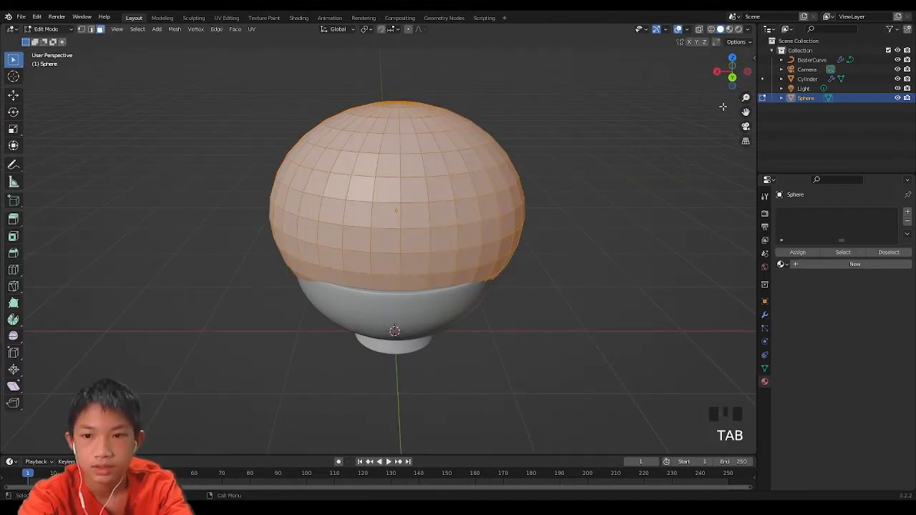
{"action": "left_click", "coordinate": [732, 78]}
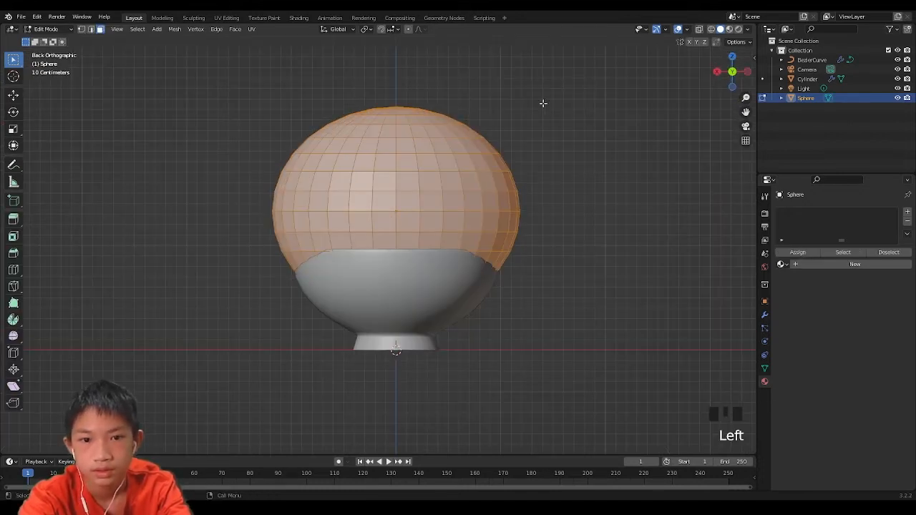
{"action": "left_click", "coordinate": [700, 28]}
{"action": "left_click_drag", "start_coordinate": [219, 74], "coordinate": [628, 208]}
{"action": "middle_click_drag", "start_coordinate": [612, 203], "coordinate": [647, 245]}
{"action": "key", "text": "Delete"}
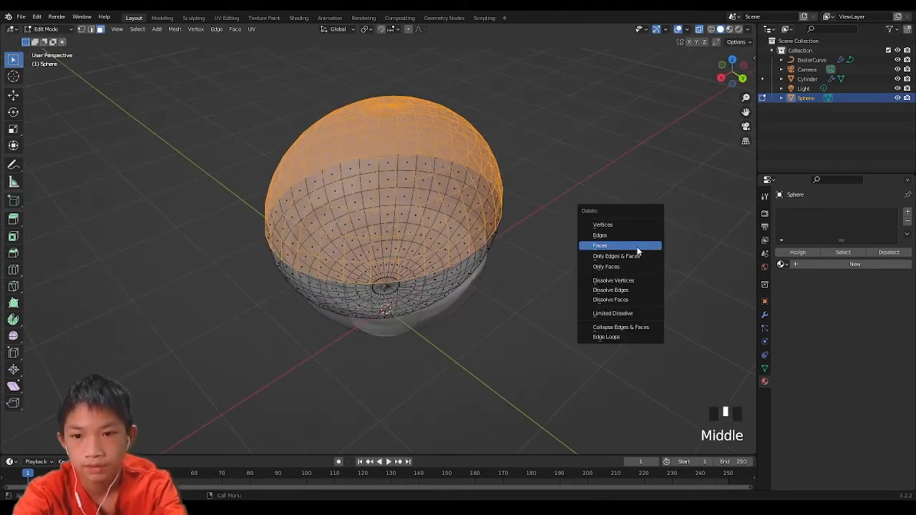
{"action": "left_click", "coordinate": [638, 246]}
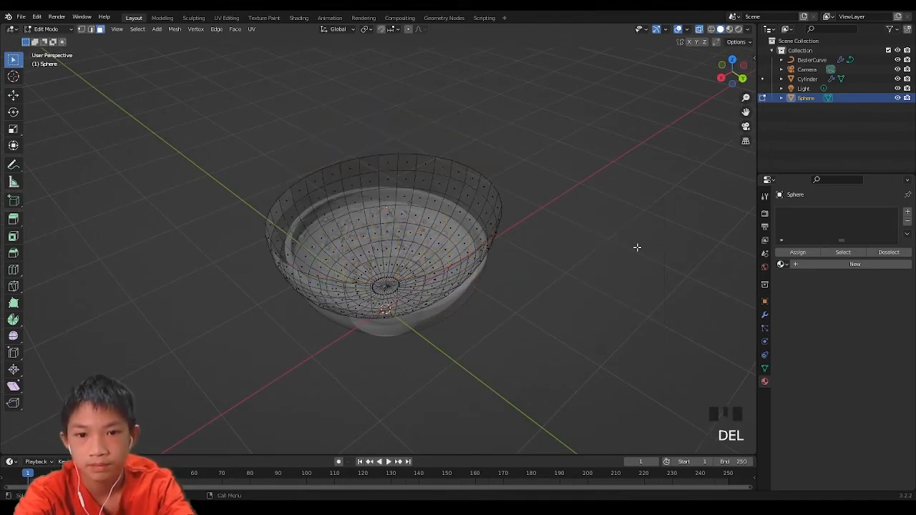
- Turn off X-ray, select the open rim's edge loop, and fill it with a face
{"action": "left_click", "coordinate": [699, 29]}
{"action": "key", "text": "2"}
{"action": "left_click", "coordinate": [430, 151], "text": "alt"}
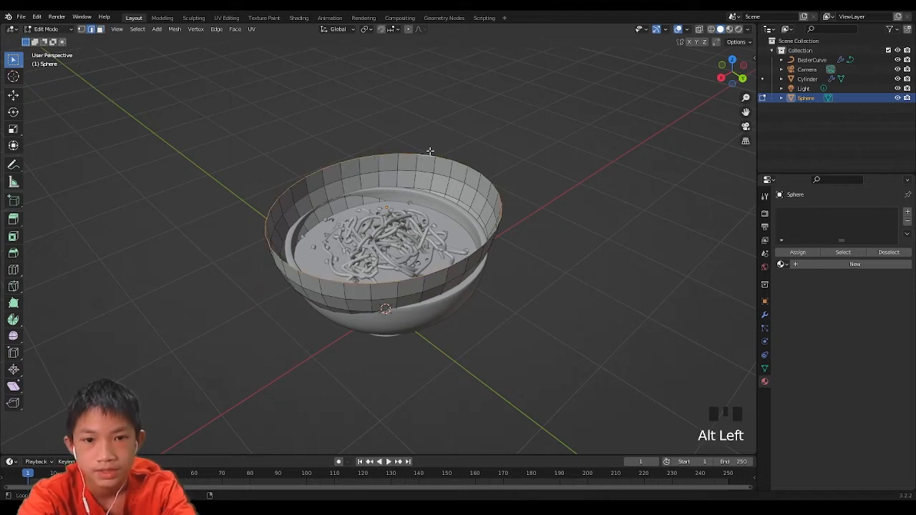
{"action": "key", "text": "f"}
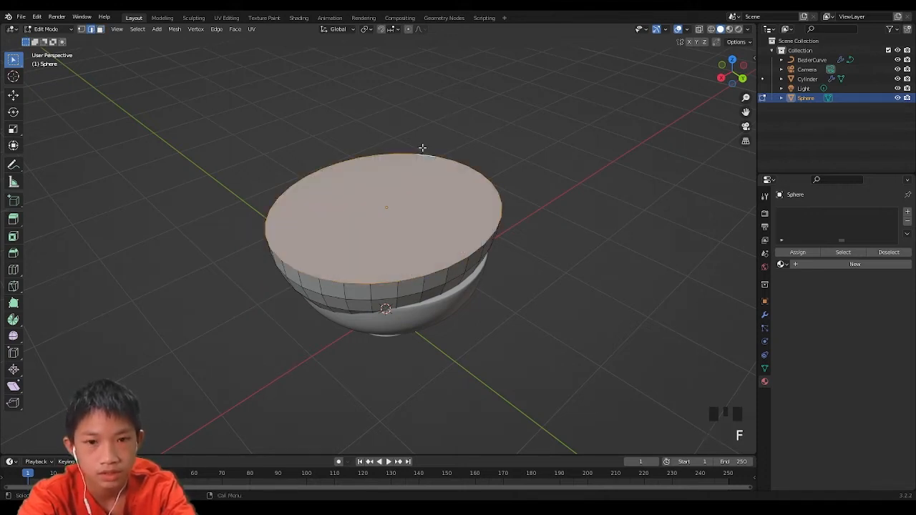
{"action": "key", "text": "Tab"}
{"action": "middle_click_drag", "start_coordinate": [422, 147], "coordinate": [436, 258]}
- Move one rim vertex of the half sphere along X with smooth proportional editing to form an egg outline
{"action": "key", "text": "Tab"}
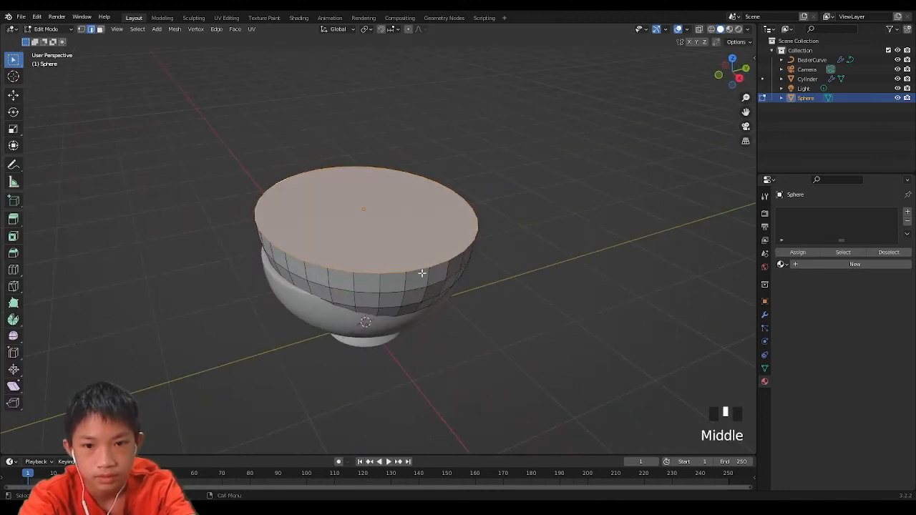
{"action": "key", "text": "1"}
{"action": "left_click", "coordinate": [441, 254]}
{"action": "left_click", "coordinate": [409, 32]}
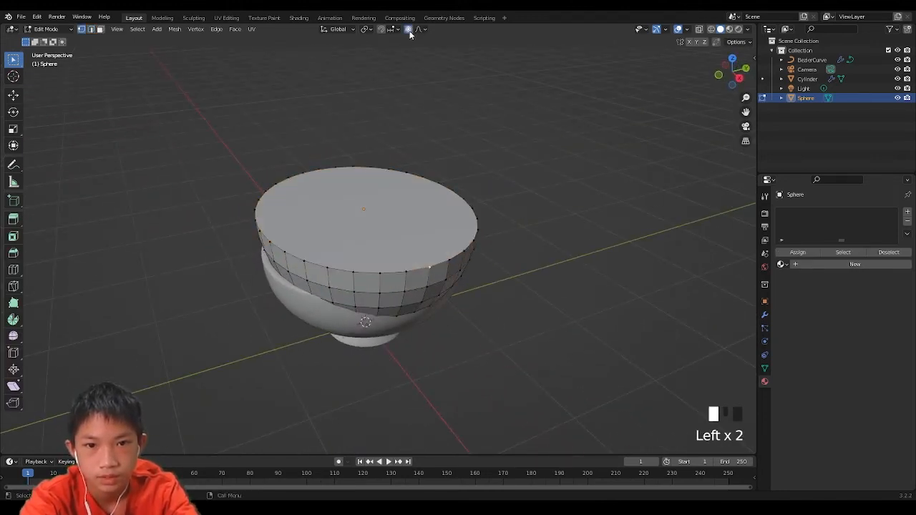
{"action": "key", "text": "g"}
{"action": "key", "text": "z"}
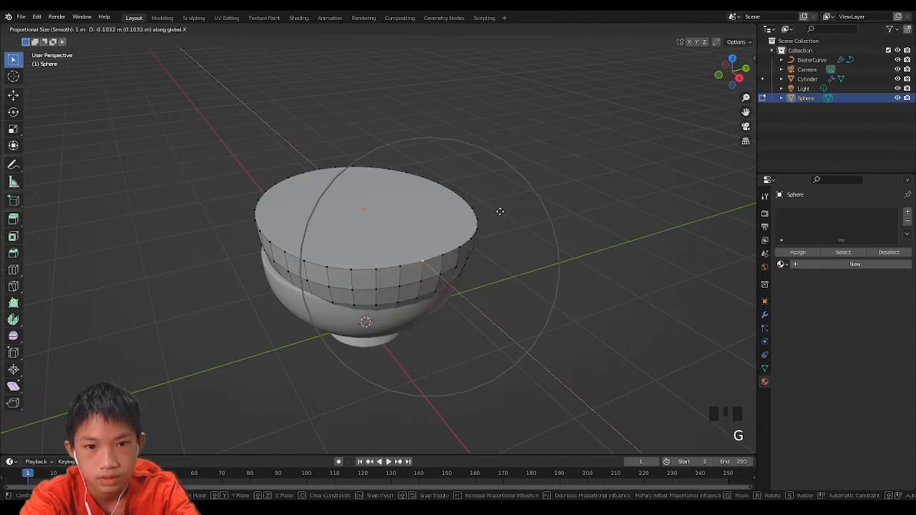
{"action": "left_click", "coordinate": [493, 214]}
{"action": "key", "text": "Tab"}
{"action": "middle_click_drag", "start_coordinate": [493, 216], "coordinate": [537, 258]}
{"action": "scroll", "coordinate": [537, 257], "scroll_direction": "down", "scroll_amount": 3}
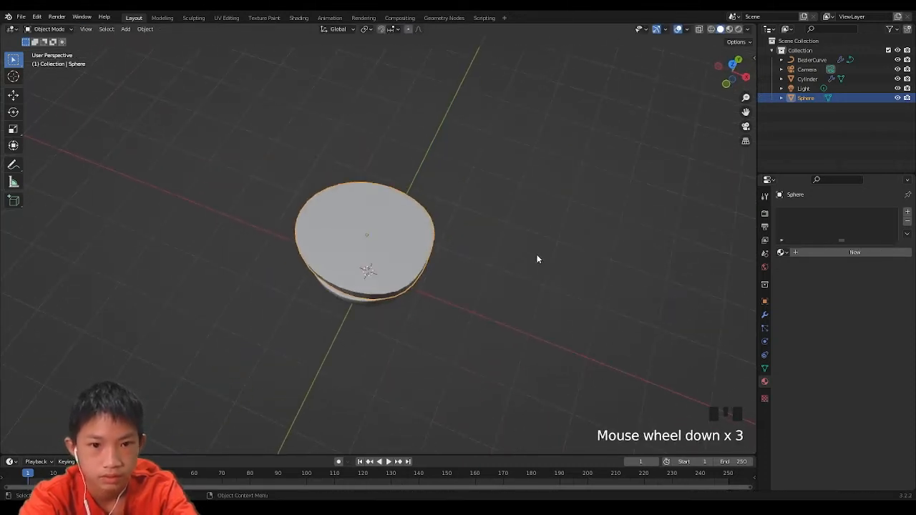
- Inset the egg's flat cut face by about 0.44 m to outline the yolk
{"action": "key", "text": "Tab"}
{"action": "key", "text": "3"}
{"action": "left_click", "coordinate": [424, 235]}
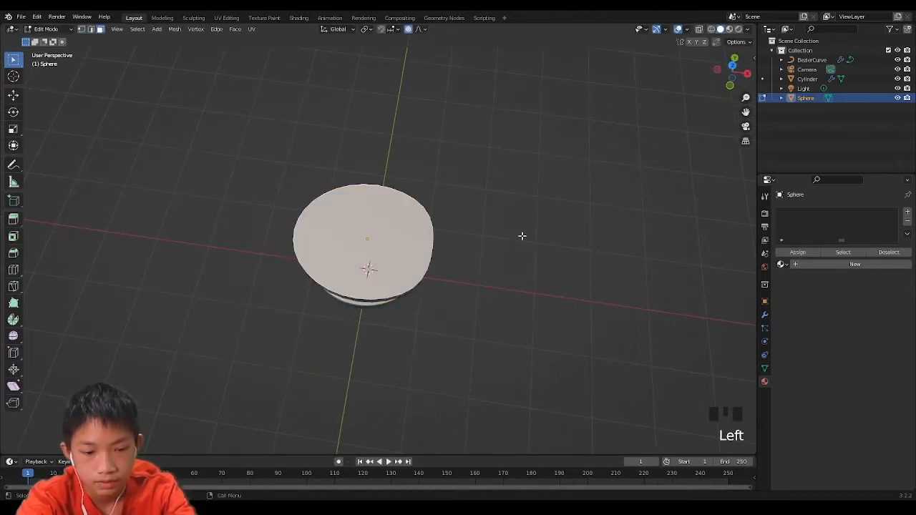
{"action": "key", "text": "i"}
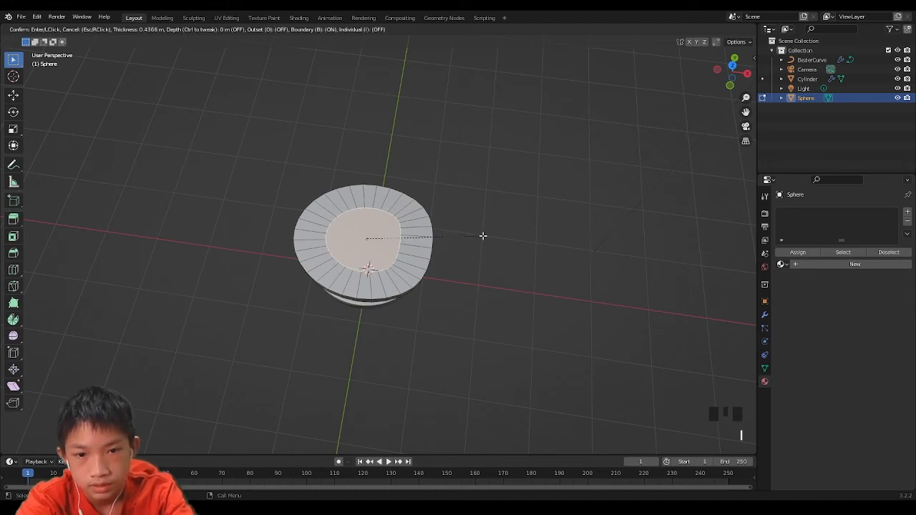
{"action": "left_click", "coordinate": [483, 236]}
- Turn off proportional editing and shift the inset yolk face along the X axis
{"action": "key", "text": "g"}
{"action": "right_click", "coordinate": [491, 235]}
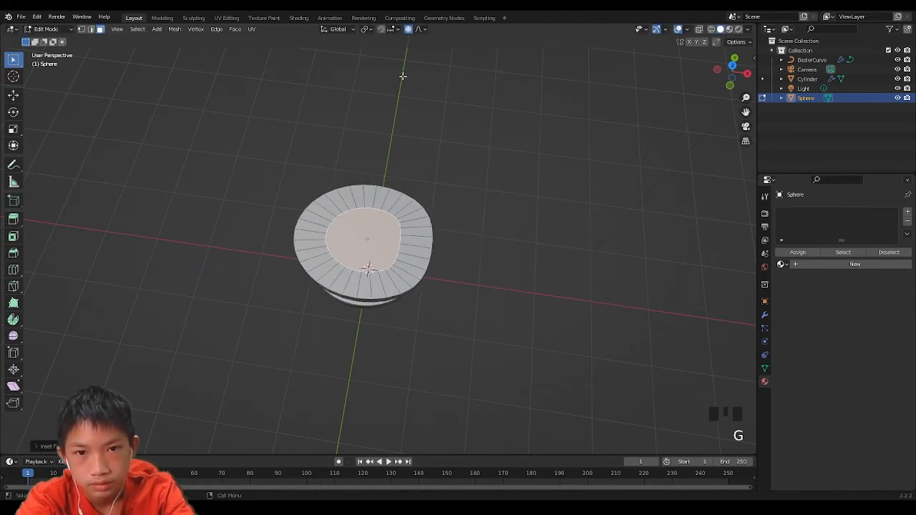
{"action": "left_click", "coordinate": [409, 30]}
{"action": "key", "text": "g"}
{"action": "key", "text": "x"}
{"action": "left_click", "coordinate": [437, 150]}
- Examine the egg's outline and inset yolk face from several angles in Object and Edit Mode
{"action": "key", "text": "Tab"}
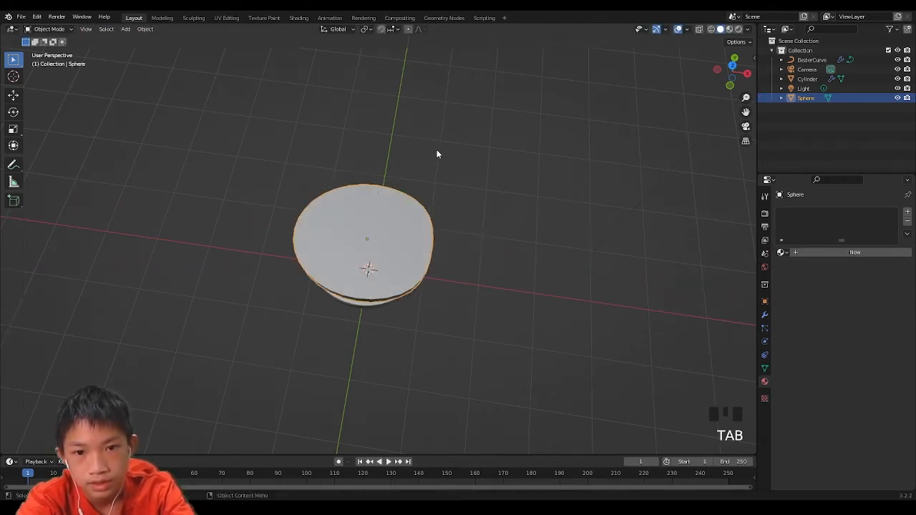
{"action": "middle_click_drag", "start_coordinate": [437, 154], "coordinate": [401, 179]}
{"action": "key", "text": "Tab"}
{"action": "scroll", "coordinate": [352, 204], "scroll_direction": "up", "scroll_amount": 3}
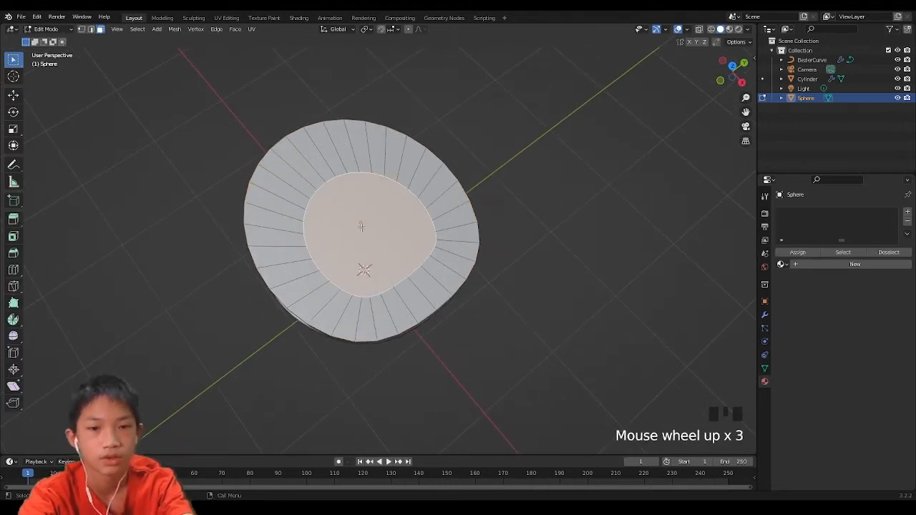
{"action": "key", "text": "Tab"}
{"action": "middle_click_drag", "start_coordinate": [361, 227], "coordinate": [444, 201]}
{"action": "key", "text": "Tab"}
{"action": "key", "text": "Tab"}
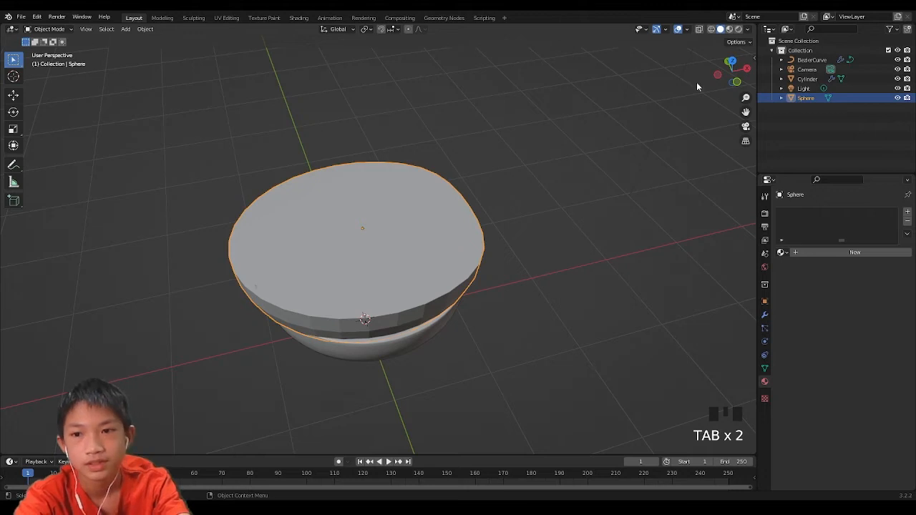
- Show the viewport in material preview and shade the egg smooth
{"action": "left_click", "coordinate": [730, 29]}
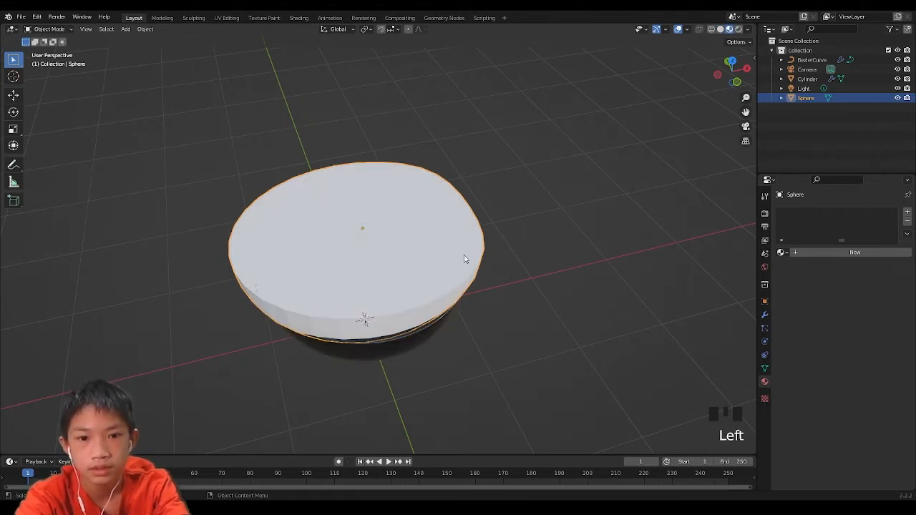
{"action": "key", "text": "Tab"}
{"action": "key", "text": "Tab"}
{"action": "right_click", "coordinate": [453, 261]}
{"action": "left_click", "coordinate": [453, 262]}
{"action": "middle_click_drag", "start_coordinate": [454, 264], "coordinate": [465, 235]}
- Add an empty material slot to the egg and undo assigning the yolk face to it
{"action": "key", "text": "Tab"}
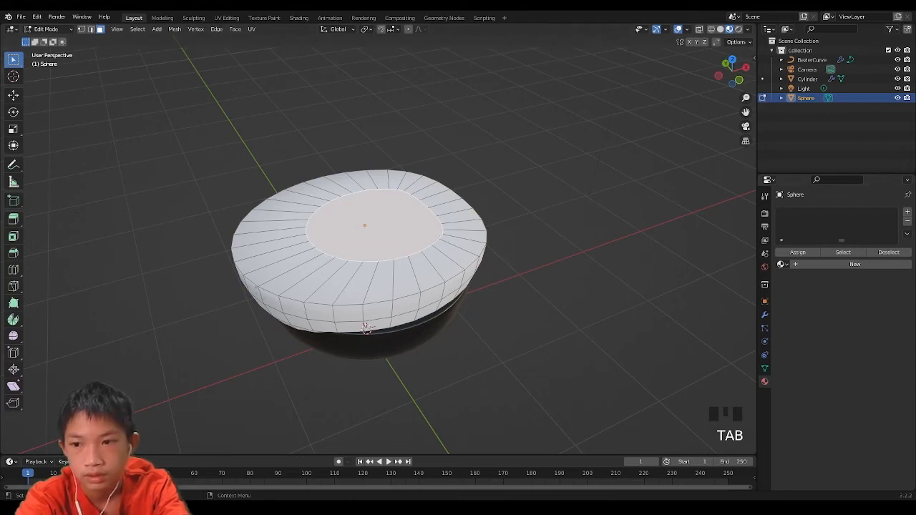
{"action": "left_click", "coordinate": [907, 212]}
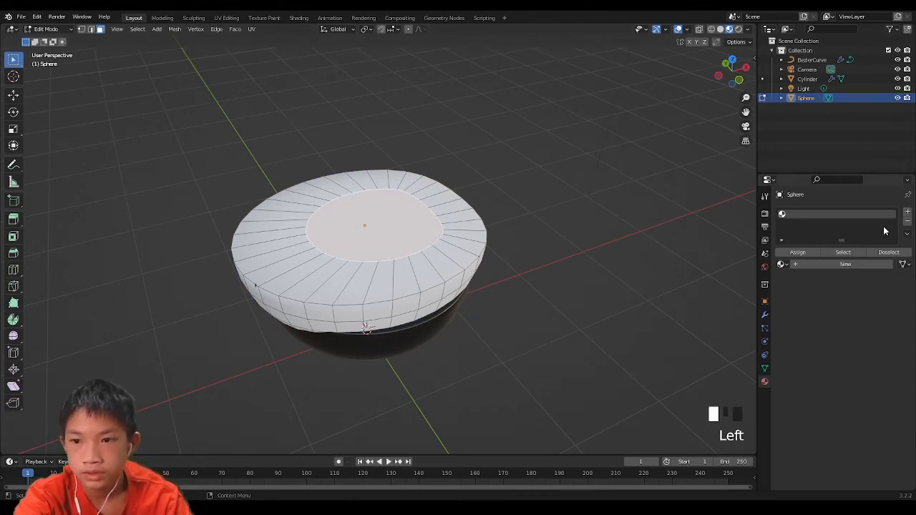
{"action": "left_click", "coordinate": [793, 252]}
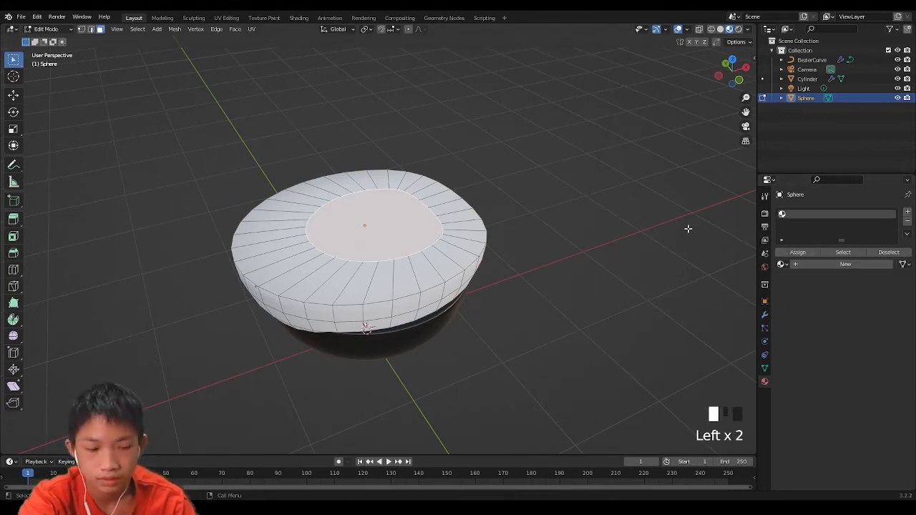
{"action": "key", "text": "ctrl+z"}
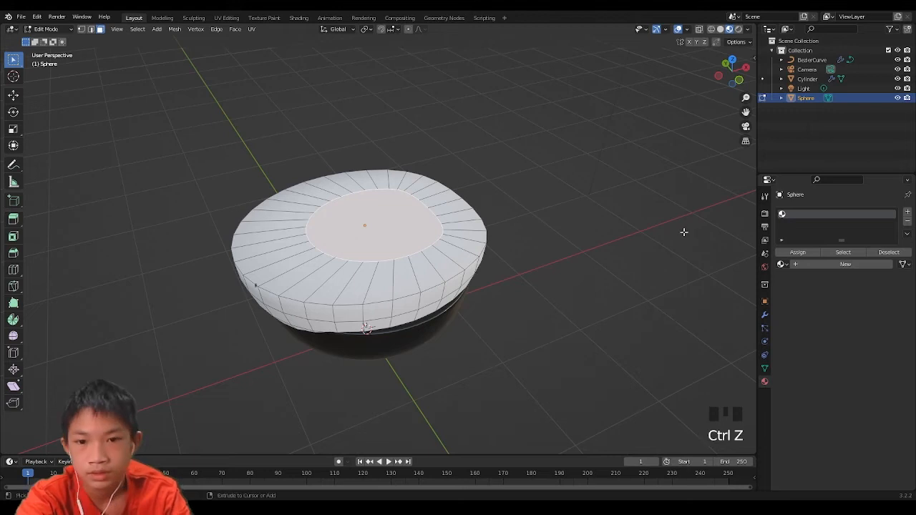
- Add a second slot with a new material, set its base color to yellow, and assign it to the inset yolk face
{"action": "left_click", "coordinate": [907, 212]}
{"action": "left_click", "coordinate": [844, 279]}
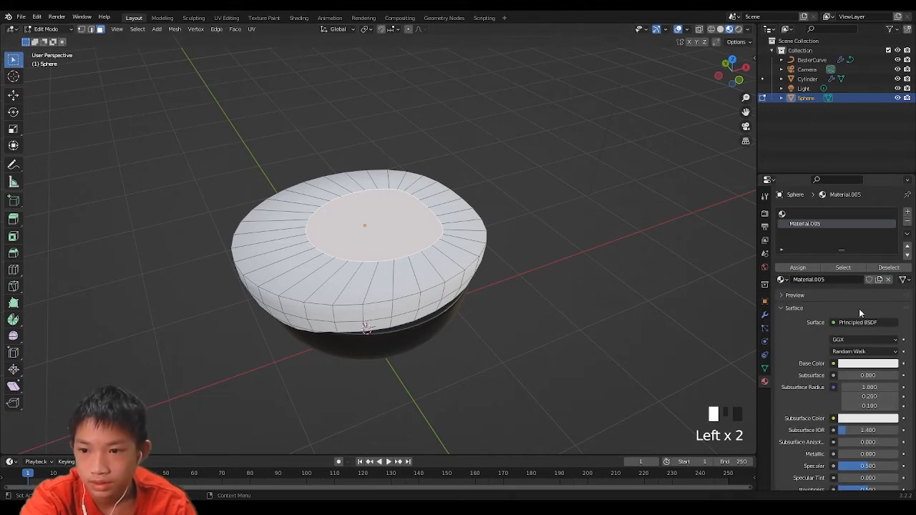
{"action": "left_click", "coordinate": [864, 364]}
{"action": "left_click", "coordinate": [835, 272]}
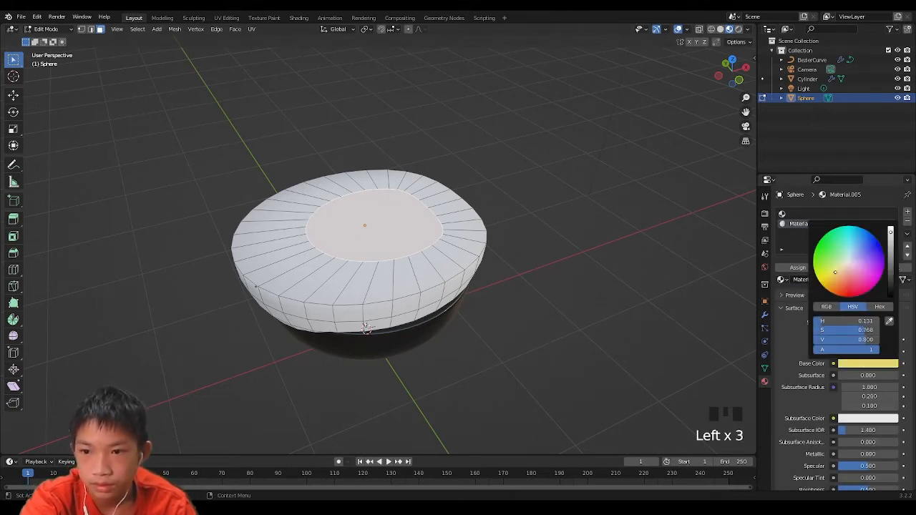
{"action": "left_click", "coordinate": [797, 268]}
{"action": "key", "text": "Tab"}
{"action": "middle_click_drag", "start_coordinate": [606, 255], "coordinate": [572, 257]}
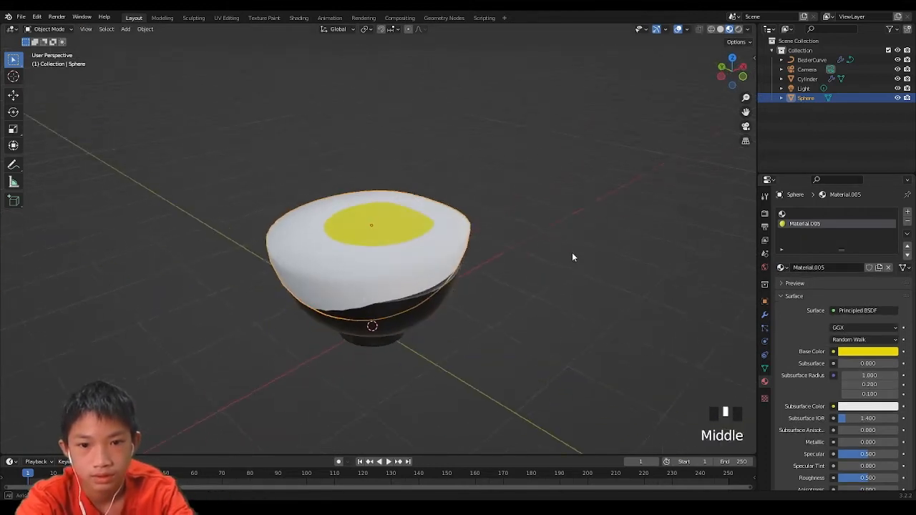
- Scale the egg down to topping size and rotate it so that its cut face tilts
{"action": "key", "text": "s"}
{"action": "key", "text": "r"}
{"action": "key", "text": "x"}
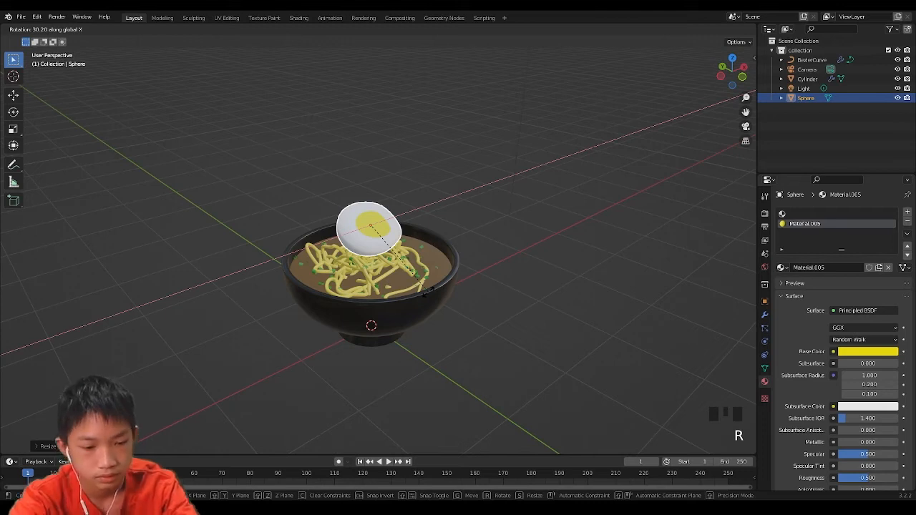
{"action": "key", "text": "y"}
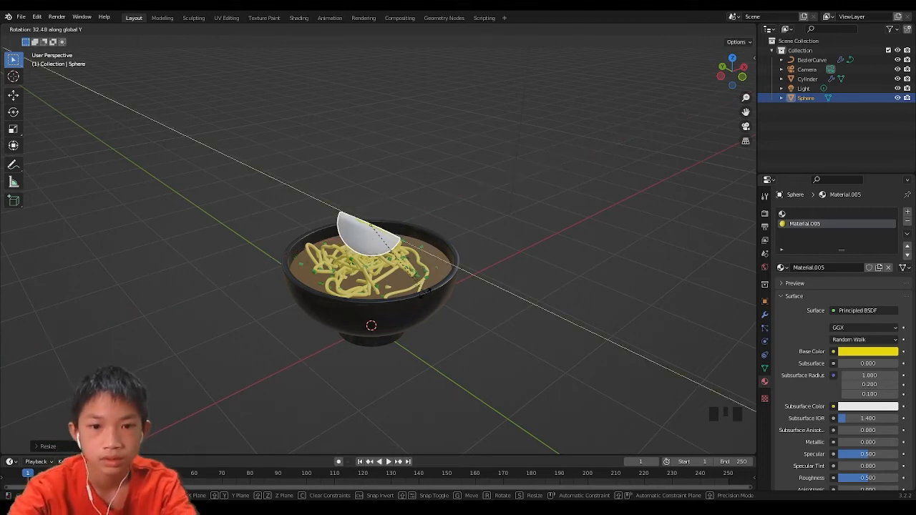
{"action": "left_click", "coordinate": [428, 286]}
{"action": "middle_click_drag", "start_coordinate": [429, 285], "coordinate": [344, 251]}
{"action": "scroll", "coordinate": [343, 251], "scroll_direction": "up", "scroll_amount": 2}
- Shrink the egg further, move it to the bowl's side, lower it along Z, and shift it along X toward the rim
{"action": "key", "text": "s"}
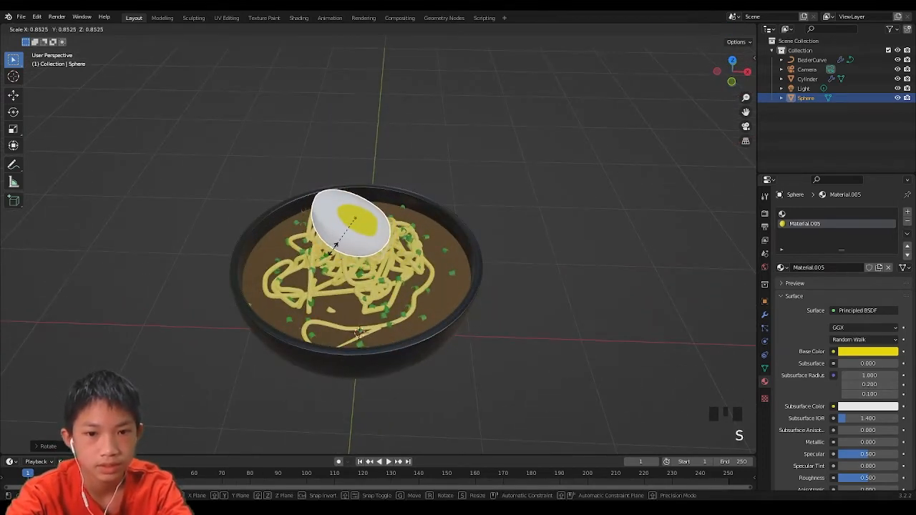
{"action": "key", "text": "g"}
{"action": "key", "text": "g"}
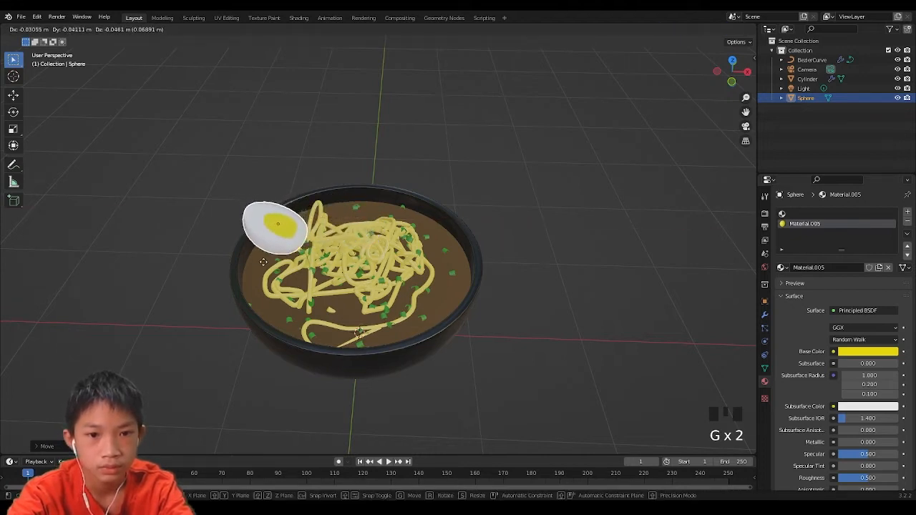
{"action": "key", "text": "z"}
{"action": "left_click", "coordinate": [263, 289]}
{"action": "key", "text": "g"}
{"action": "key", "text": "x"}
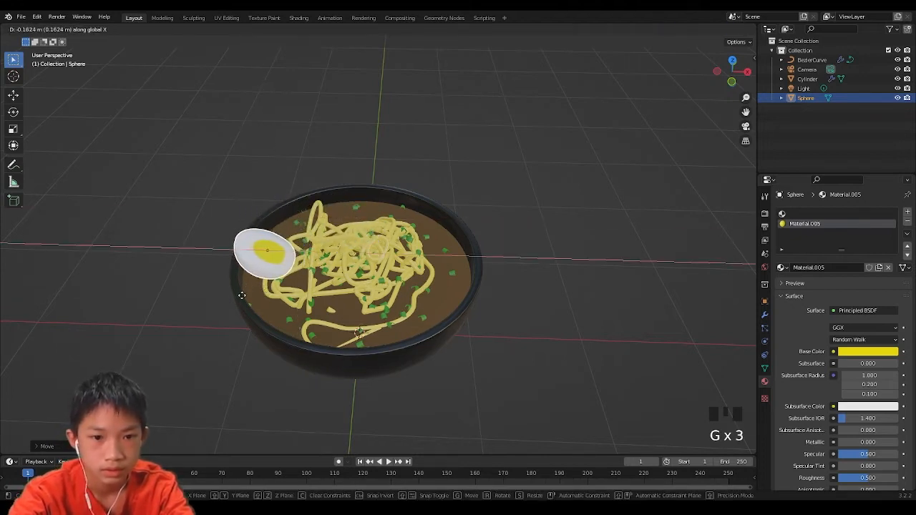
{"action": "left_click", "coordinate": [244, 297]}
- Rotate the egg slightly about the X axis and readjust its overall scale beside the noodles
{"action": "key", "text": "s"}
{"action": "left_click", "coordinate": [390, 263]}
{"action": "key", "text": "r"}
{"action": "key", "text": "x"}
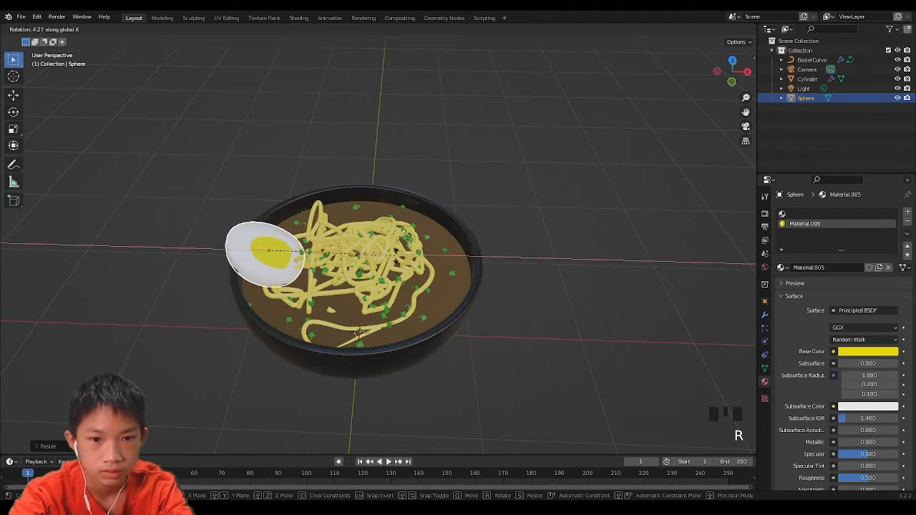
{"action": "left_click", "coordinate": [359, 251]}
{"action": "key", "text": "s"}
- Nudge the egg along X so it rests in the soup inside the rim, and adjust its rotation
{"action": "key", "text": "g"}
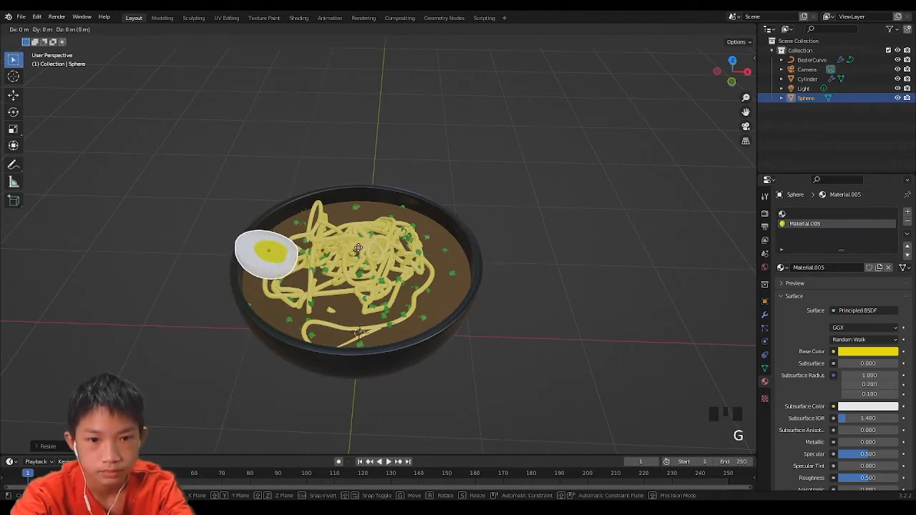
{"action": "key", "text": "x"}
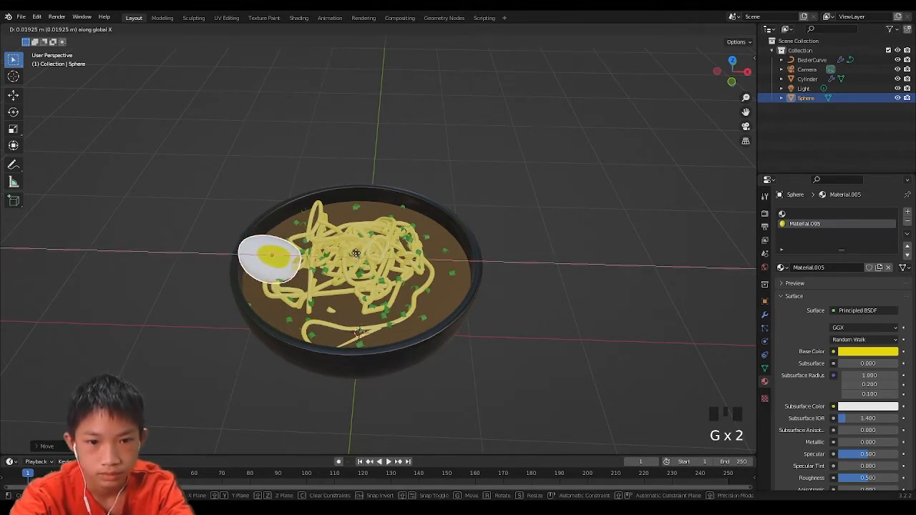
{"action": "left_click", "coordinate": [355, 253]}
{"action": "middle_click_drag", "start_coordinate": [355, 253], "coordinate": [357, 268]}
{"action": "key", "text": "r"}
{"action": "left_click", "coordinate": [358, 272]}
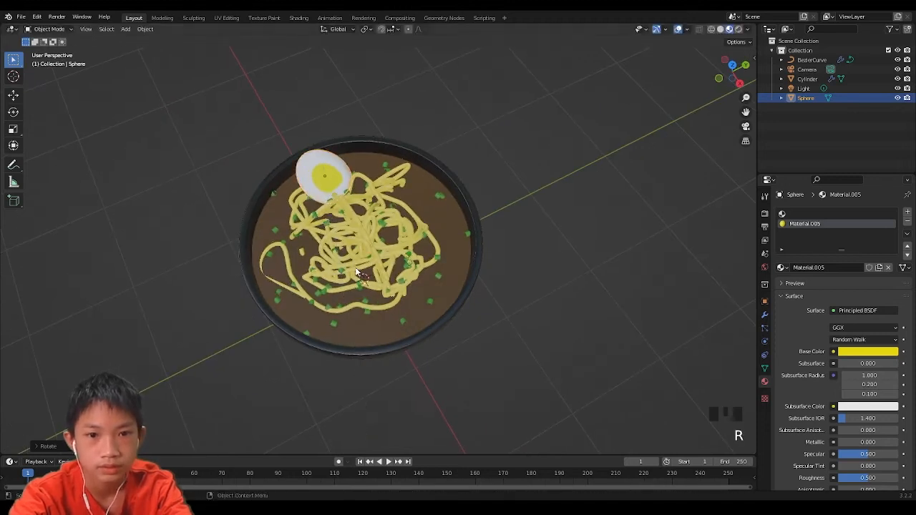
- Shift the egg half along the bowl's rim and place a duplicate of it beside the original
{"action": "key", "text": "g"}
{"action": "left_click", "coordinate": [325, 283]}
{"action": "key", "text": "shift+d"}
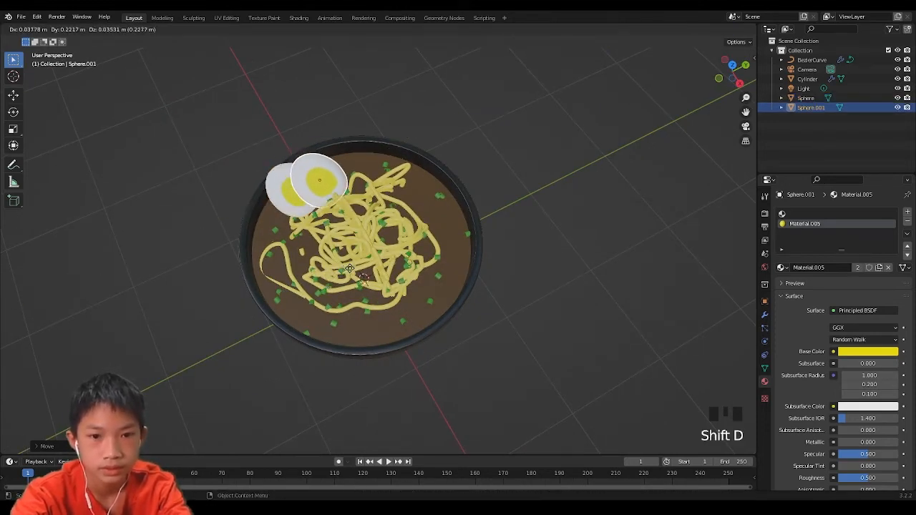
{"action": "left_click", "coordinate": [357, 272]}
- Rotate the duplicate egg half about the Z axis and move it horizontally so it sits against the rim
{"action": "key", "text": "r"}
{"action": "key", "text": "z"}
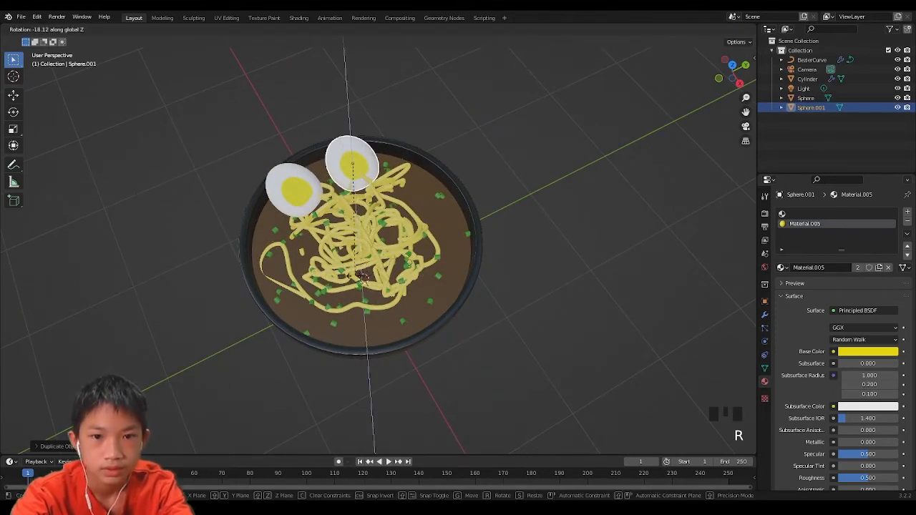
{"action": "left_click", "coordinate": [361, 275]}
{"action": "middle_click_drag", "start_coordinate": [362, 275], "coordinate": [374, 204]}
{"action": "key", "text": "g"}
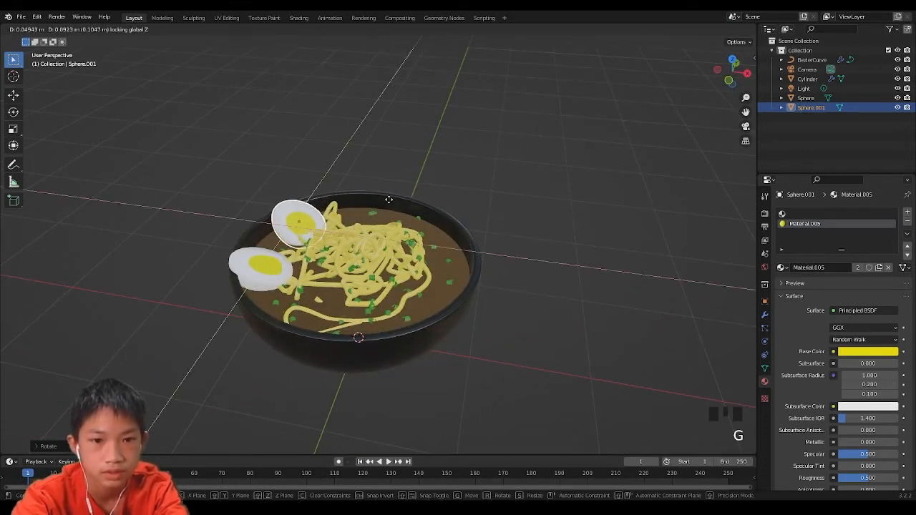
{"action": "left_click", "coordinate": [388, 200]}
{"action": "left_click", "coordinate": [410, 145]}
- Add a plane mesh and raise it along Z above the bowl
{"action": "middle_click_drag", "start_coordinate": [410, 146], "coordinate": [368, 165]}
{"action": "scroll", "coordinate": [367, 165], "scroll_direction": "down", "scroll_amount": 1}
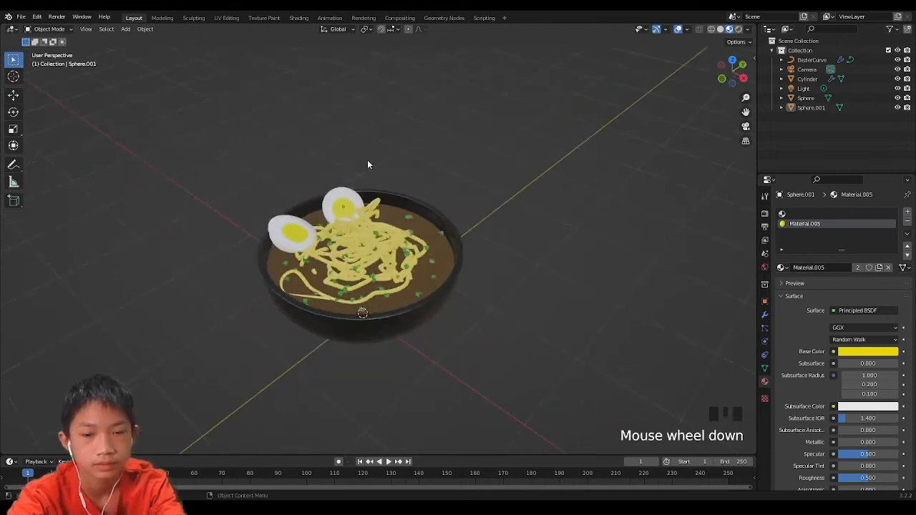
{"action": "scroll", "coordinate": [367, 165], "scroll_direction": "up", "scroll_amount": 3}
{"action": "key", "text": "shift+a"}
{"action": "mouse_move", "coordinate": [350, 189]}
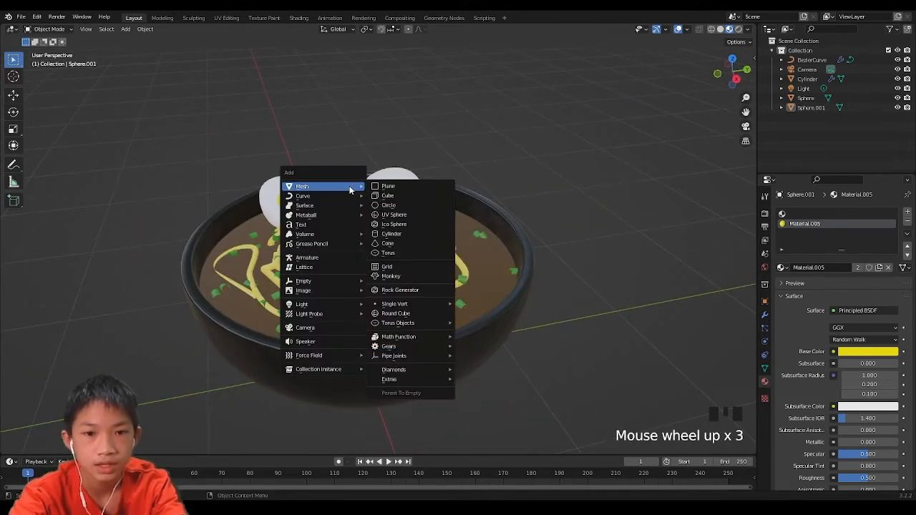
{"action": "left_click", "coordinate": [387, 186]}
{"action": "key", "text": "g"}
{"action": "key", "text": "z"}
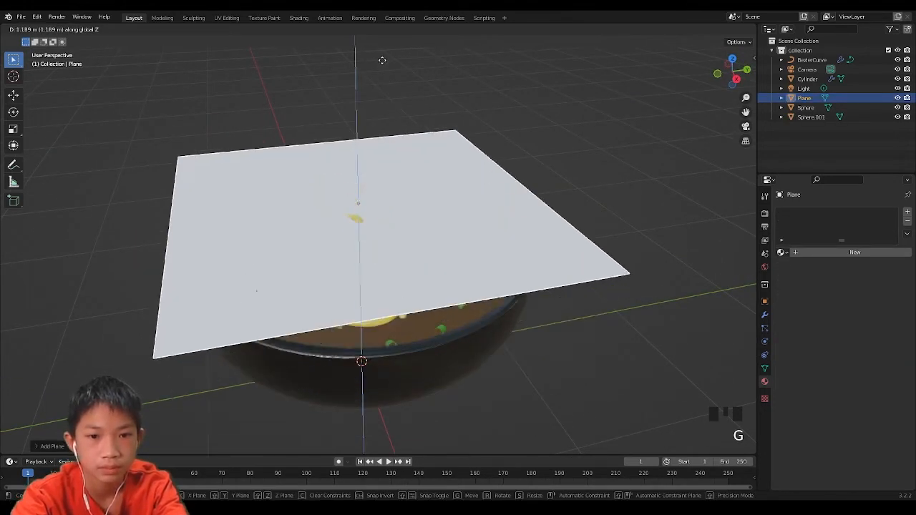
{"action": "left_click", "coordinate": [387, 438]}
- Rotate the plane 90° about Y so it stands upright and narrow it along Y
{"action": "type", "text": "ry90"}
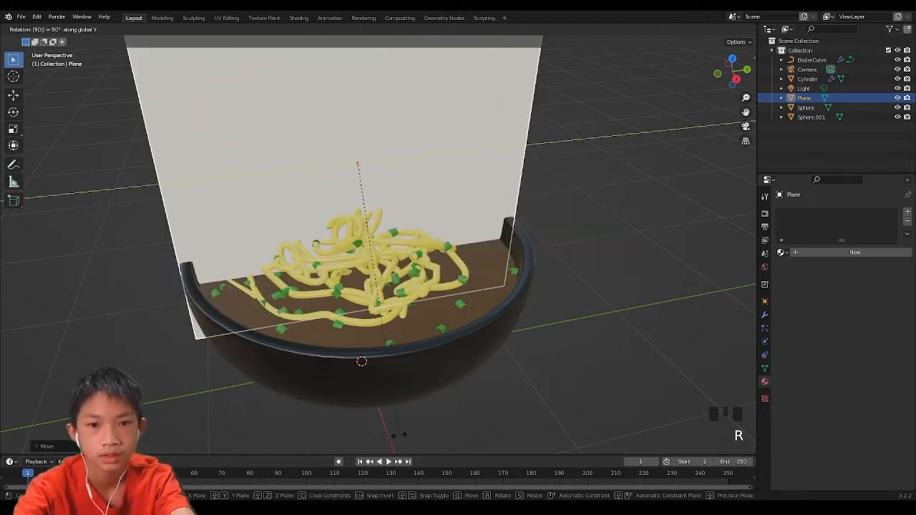
{"action": "left_click", "coordinate": [398, 435]}
{"action": "scroll", "coordinate": [594, 329], "scroll_direction": "down", "scroll_amount": 4}
{"action": "key", "text": "s"}
{"action": "key", "text": "y"}
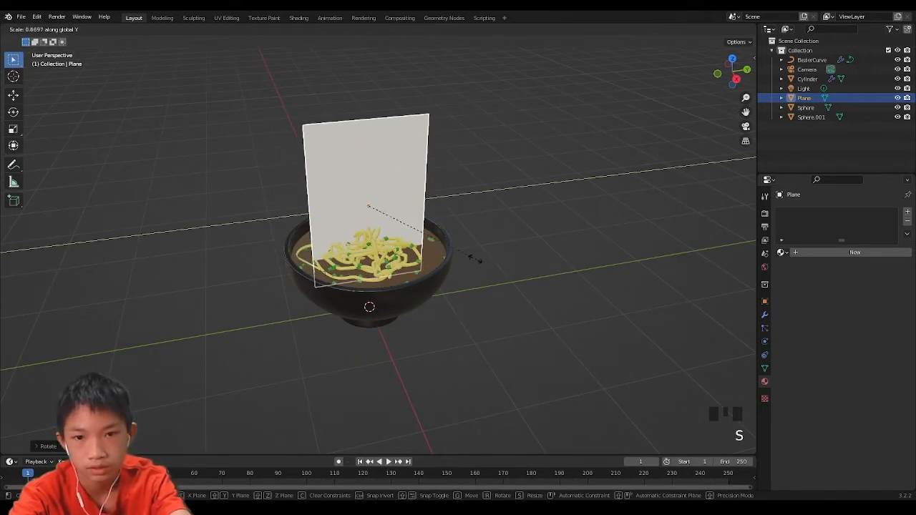
{"action": "left_click", "coordinate": [422, 218]}
- Add a series of evenly spaced horizontal loop cuts across the upright plane
{"action": "key", "text": "Tab"}
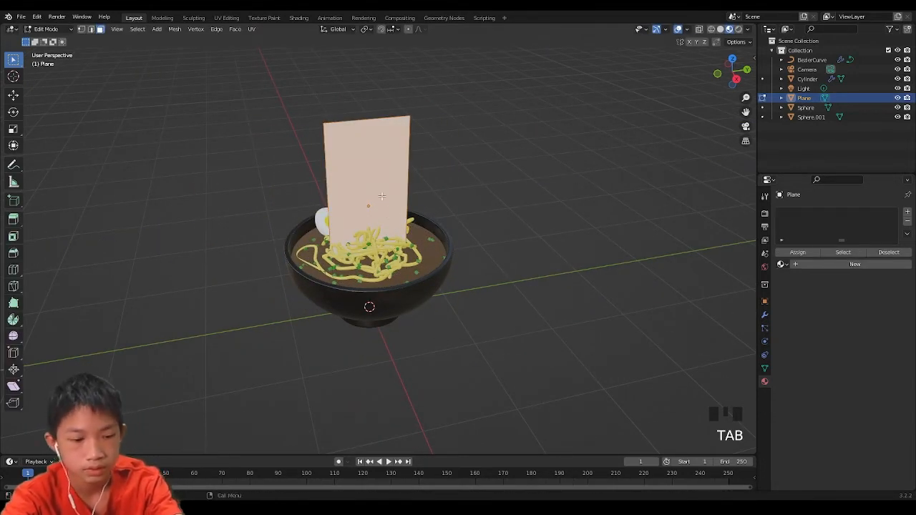
{"action": "scroll", "coordinate": [372, 183], "scroll_direction": "up", "scroll_amount": 9}
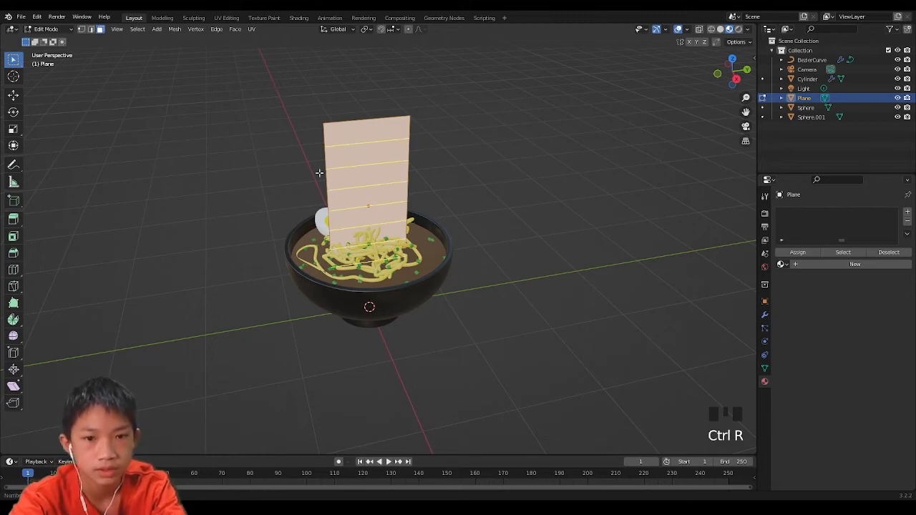
{"action": "left_click", "coordinate": [336, 151]}
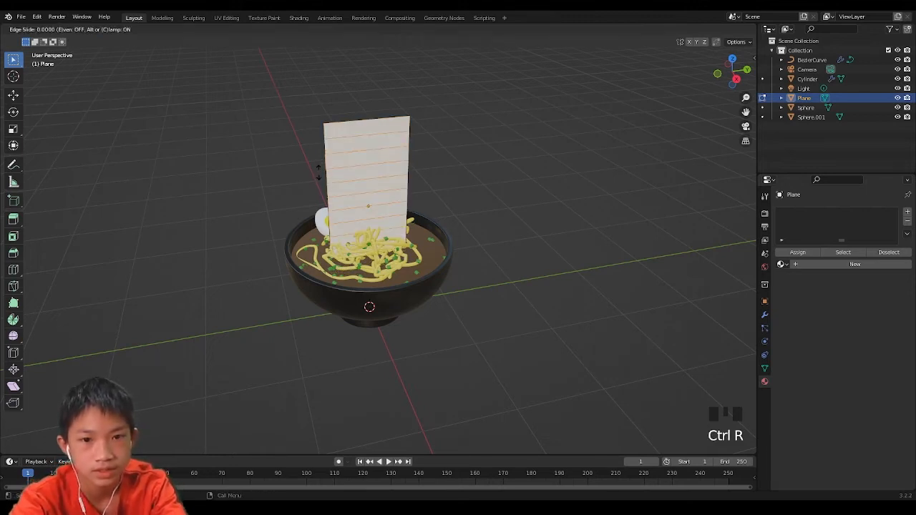
{"action": "left_click", "coordinate": [344, 135]}
- Select every second horizontal edge loop of the plane and offset them along X to fold the sheet into zigzags
{"action": "left_click", "coordinate": [346, 137]}
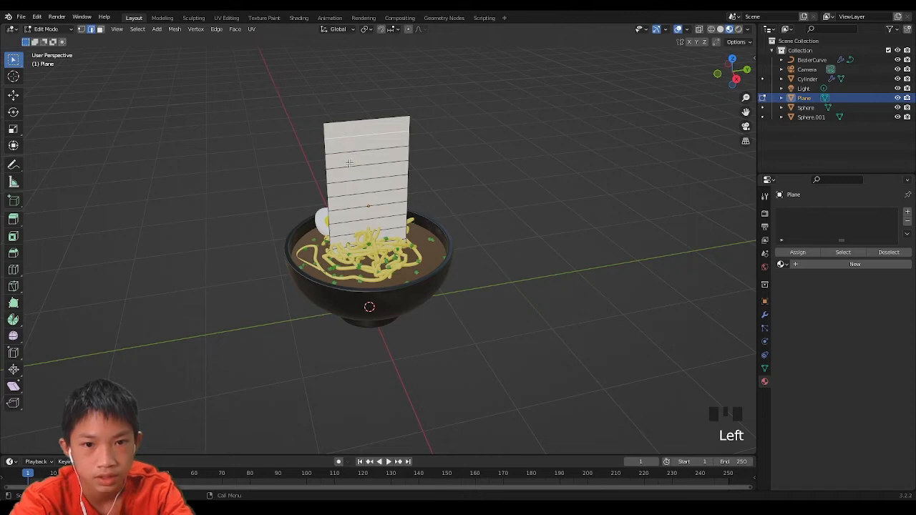
{"action": "scroll", "coordinate": [349, 164], "scroll_direction": "up", "scroll_amount": 3}
{"action": "left_click", "coordinate": [326, 103], "text": "shift"}
{"action": "middle_click_drag", "start_coordinate": [326, 102], "coordinate": [368, 191], "text": "shift"}
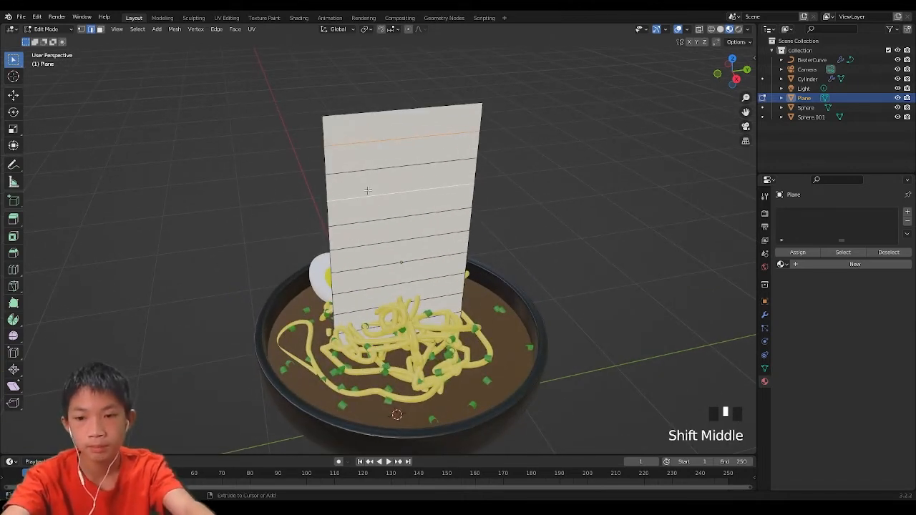
{"action": "key", "text": "ctrl+shift+KP_Add"}
{"action": "key", "text": "ctrl+shift+KP_Add"}
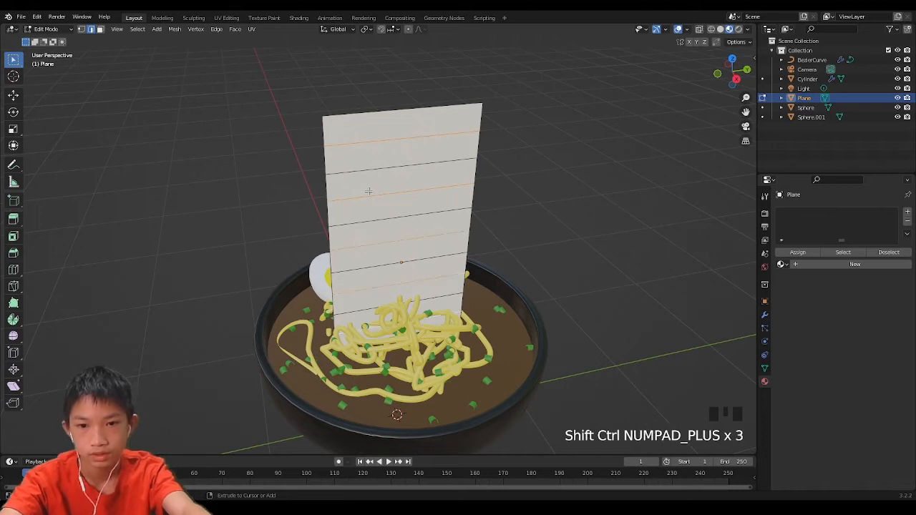
{"action": "key", "text": "g"}
{"action": "left_click", "coordinate": [471, 180]}
{"action": "middle_click_drag", "start_coordinate": [471, 181], "coordinate": [574, 131]}
{"action": "key", "text": "g"}
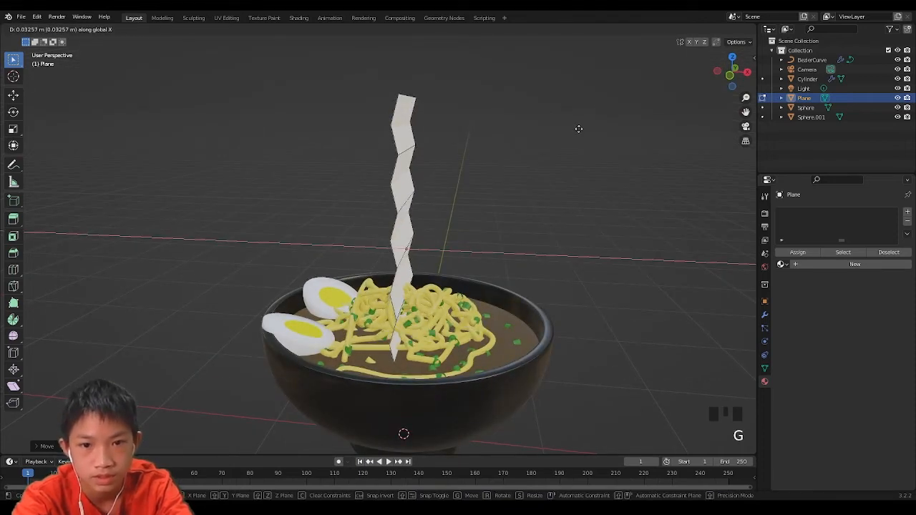
{"action": "left_click", "coordinate": [578, 128]}
{"action": "key", "text": "Tab"}
- Add a Subdivision Surface modifier to the folded sheet
{"action": "middle_click_drag", "start_coordinate": [517, 159], "coordinate": [412, 175]}
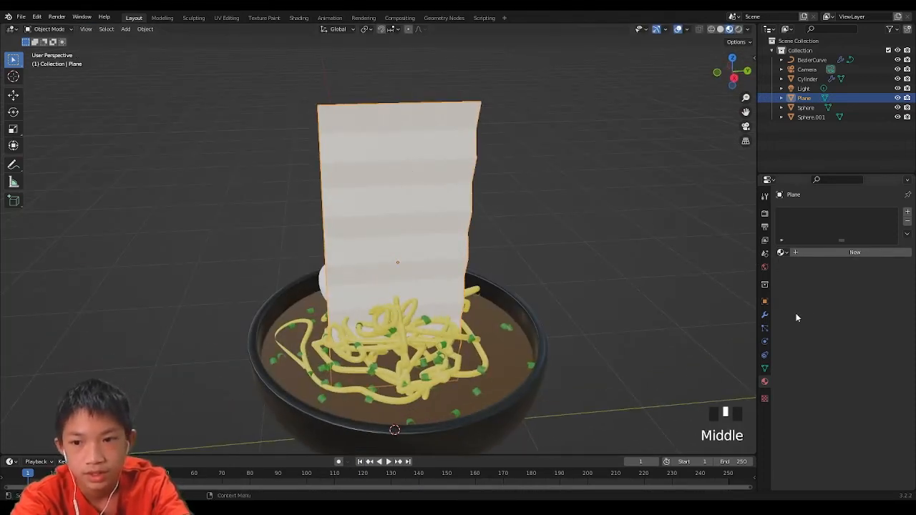
{"action": "left_click", "coordinate": [764, 315]}
{"action": "left_click", "coordinate": [795, 212]}
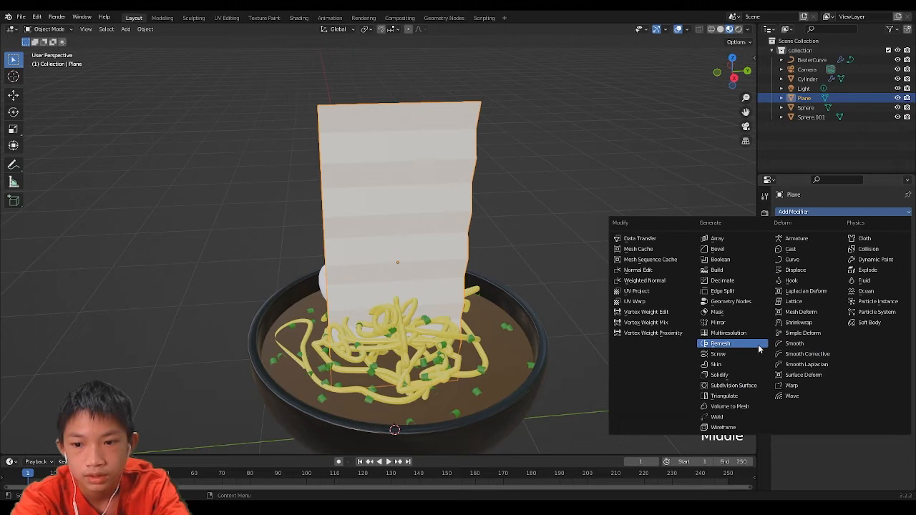
{"action": "left_click", "coordinate": [724, 386]}
- Add two vertical loop cuts to the sheet and scale them outward along Y to sharpen its rounded corners
{"action": "key", "text": "Tab"}
{"action": "key", "text": "ctrl+r"}
{"action": "scroll", "coordinate": [418, 100], "scroll_direction": "up", "scroll_amount": 1}
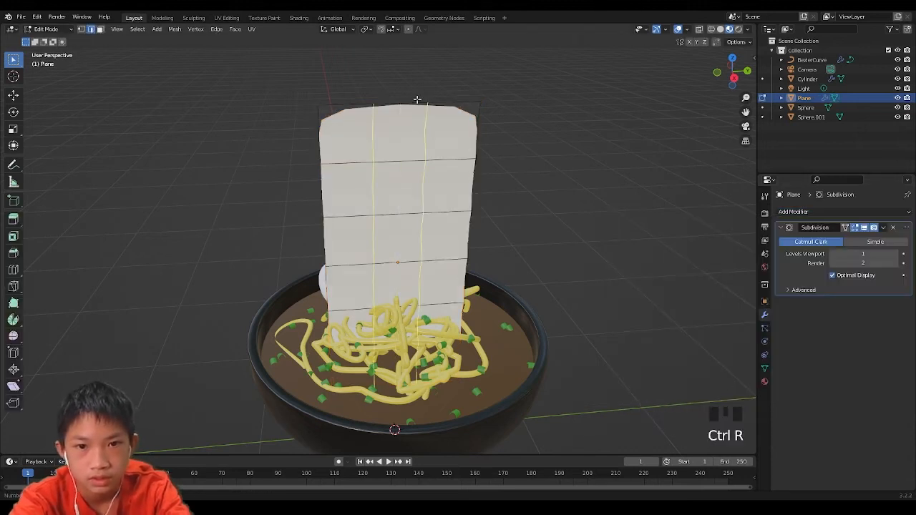
{"action": "left_click", "coordinate": [418, 101]}
{"action": "right_click", "coordinate": [431, 86]}
{"action": "key", "text": "s"}
{"action": "key", "text": "y"}
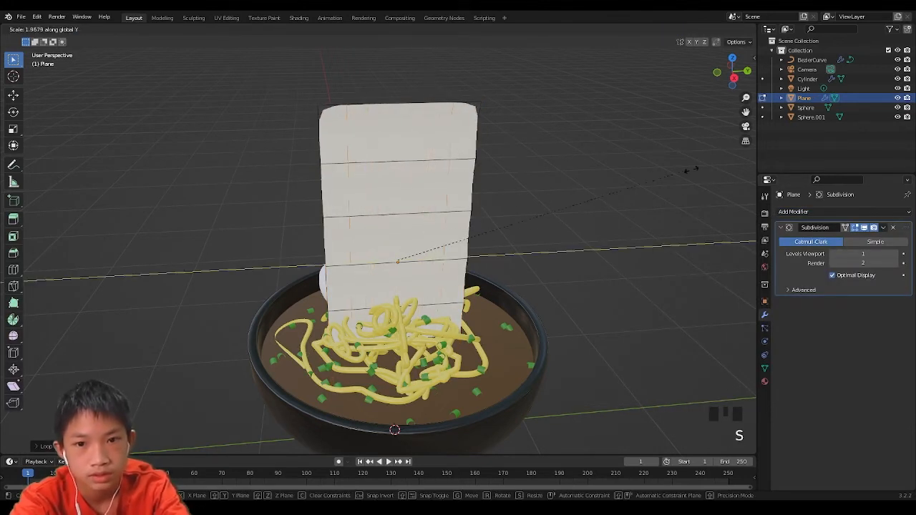
{"action": "left_click", "coordinate": [77, 157]}
{"action": "key", "text": "Tab"}
- Scale the whole folded sheet down uniformly above the noodles
{"action": "scroll", "coordinate": [225, 141], "scroll_direction": "down", "scroll_amount": 3}
{"action": "middle_click_drag", "start_coordinate": [225, 141], "coordinate": [378, 222]}
{"action": "key", "text": "s"}
{"action": "left_click", "coordinate": [428, 213]}
- Give the sheet a new material with a near-black base color, value 0.006
{"action": "scroll", "coordinate": [378, 222], "scroll_direction": "up", "scroll_amount": 3}
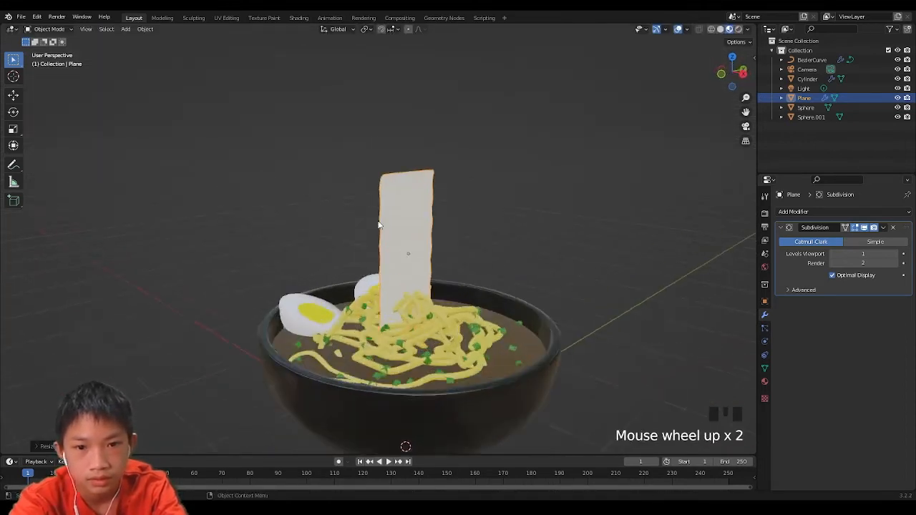
{"action": "left_click", "coordinate": [765, 382]}
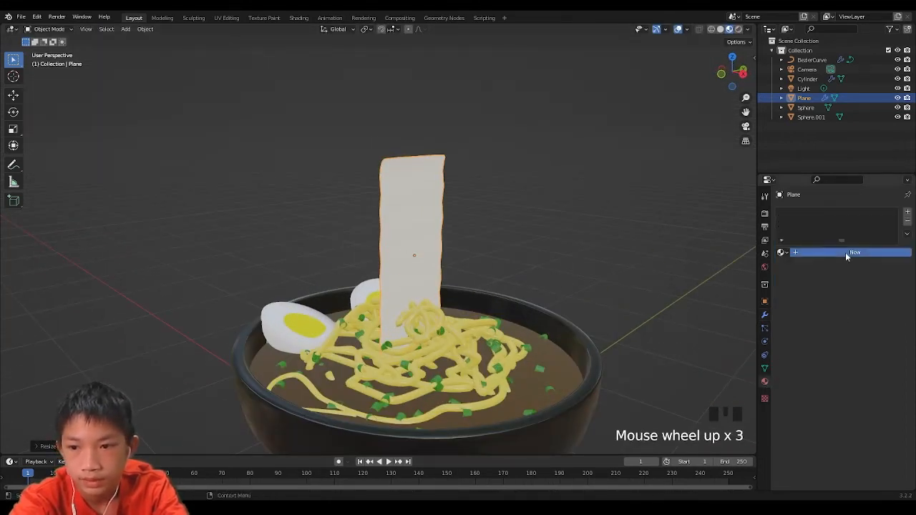
{"action": "left_click", "coordinate": [845, 252]}
{"action": "left_click", "coordinate": [860, 336]}
{"action": "left_click_drag", "start_coordinate": [892, 244], "coordinate": [890, 268]}
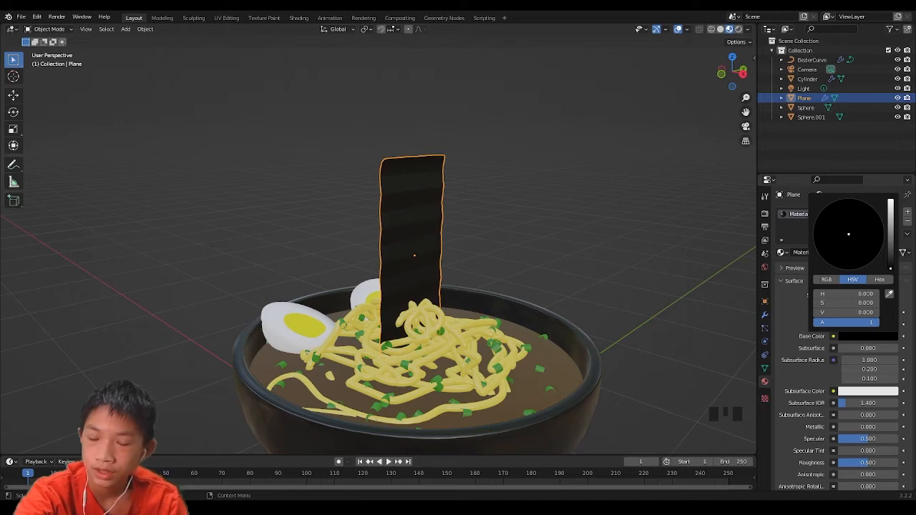
{"action": "left_click_drag", "start_coordinate": [891, 268], "coordinate": [891, 264]}
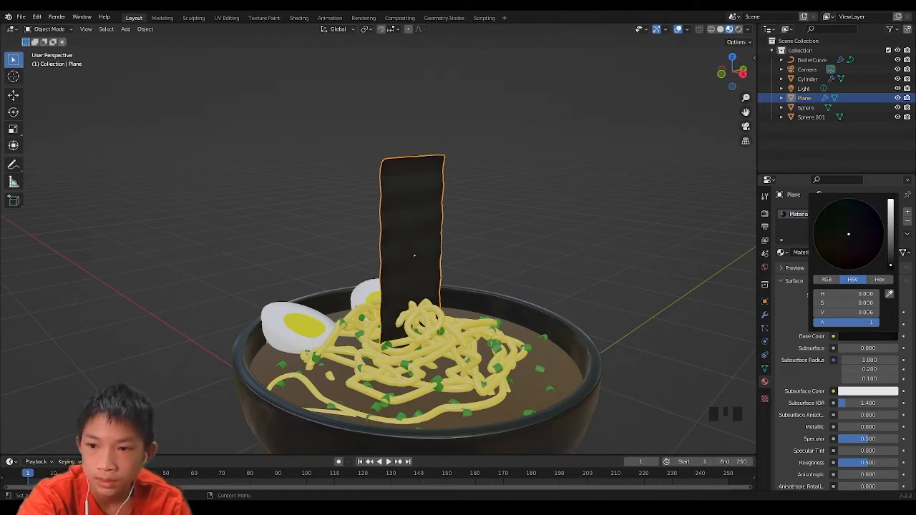
{"action": "left_click", "coordinate": [564, 214]}
- Apply smooth shading to the black seaweed sheet
{"action": "middle_click_drag", "start_coordinate": [563, 214], "coordinate": [406, 210]}
{"action": "right_click", "coordinate": [407, 210]}
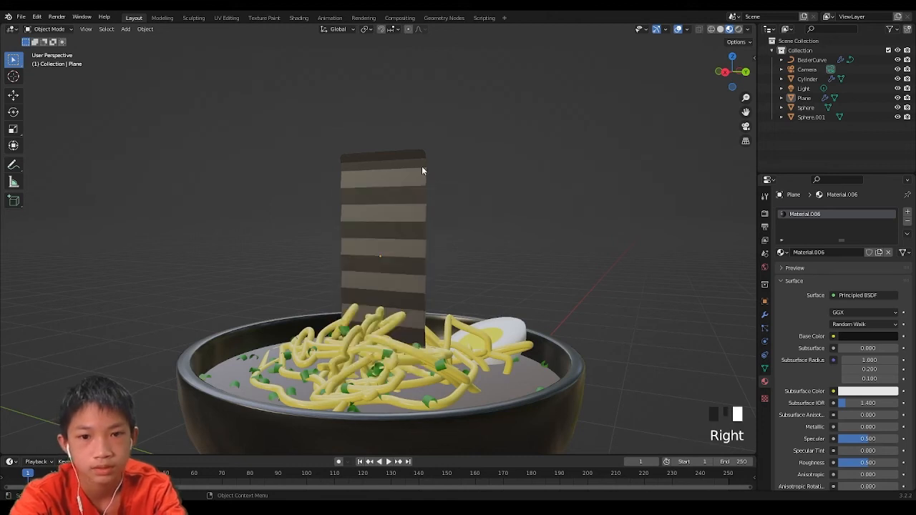
{"action": "right_click", "coordinate": [421, 166]}
{"action": "left_click", "coordinate": [384, 156]}
{"action": "right_click", "coordinate": [385, 157]}
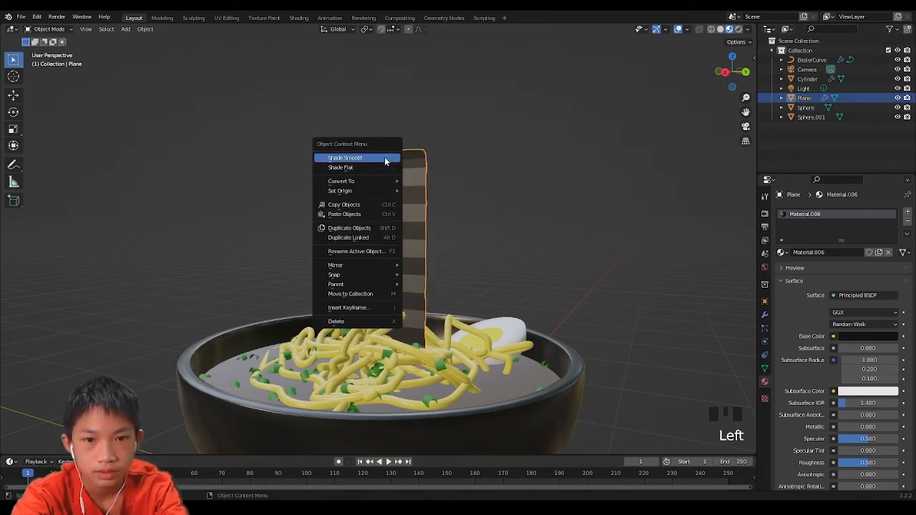
{"action": "left_click", "coordinate": [384, 157]}
- Move the seaweed sheet along X toward the eggs and scale it down
{"action": "middle_click_drag", "start_coordinate": [384, 157], "coordinate": [450, 176]}
{"action": "key", "text": "g"}
{"action": "left_click", "coordinate": [561, 189]}
{"action": "key", "text": "s"}
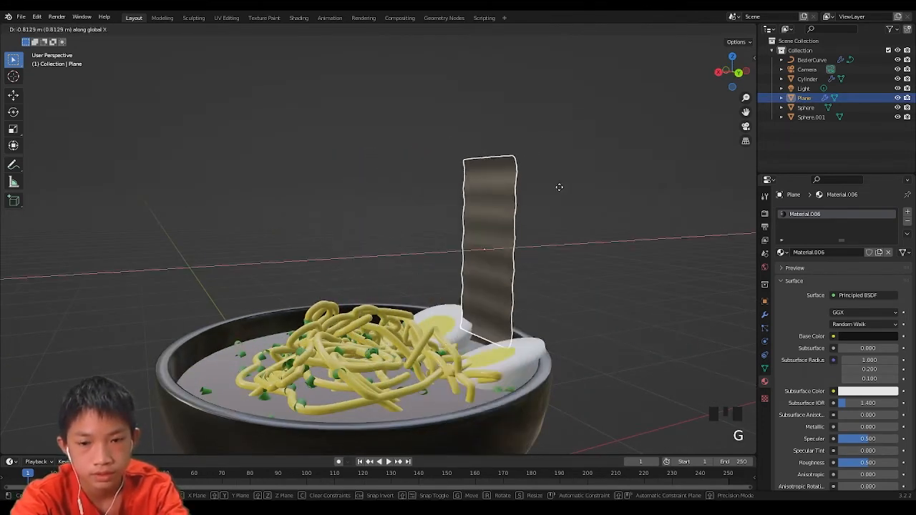
{"action": "left_click", "coordinate": [536, 238]}
- Lower the seaweed sheet along Z into the bowl and enlarge it slightly
{"action": "key", "text": "g"}
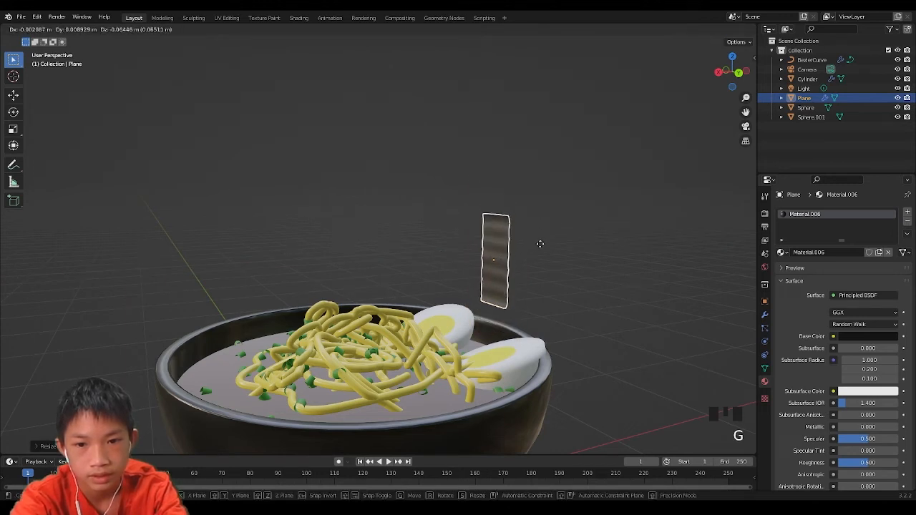
{"action": "key", "text": "z"}
{"action": "left_click", "coordinate": [531, 288]}
{"action": "key", "text": "s"}
{"action": "left_click", "coordinate": [559, 266]}
- Tilt the seaweed sheet outward about the Y axis and turn it slightly about Z
{"action": "key", "text": "r"}
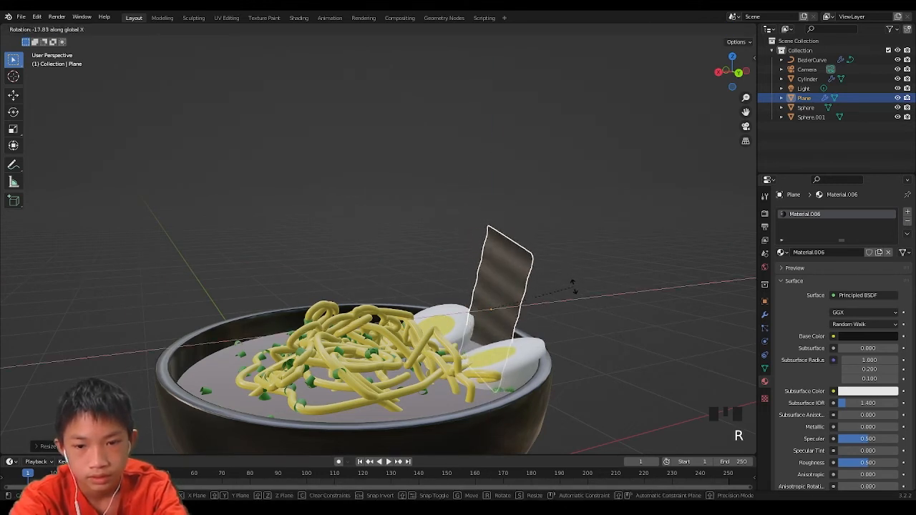
{"action": "key", "text": "y"}
{"action": "left_click", "coordinate": [611, 291]}
{"action": "key", "text": "r"}
{"action": "key", "text": "z"}
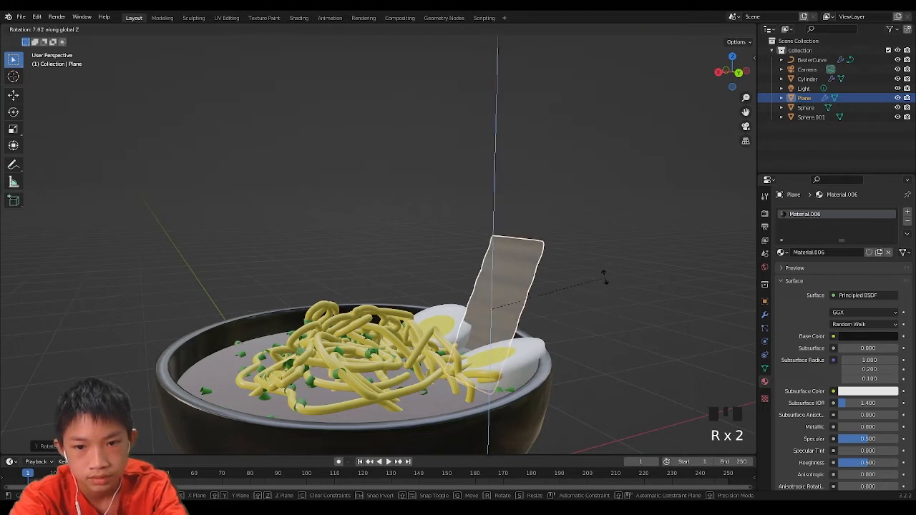
{"action": "left_click", "coordinate": [592, 268]}
- Move the seaweed sheet horizontally behind the first egg half and lower it along Z into the soup
{"action": "middle_click_drag", "start_coordinate": [592, 266], "coordinate": [656, 297]}
{"action": "key", "text": "g"}
{"action": "key", "text": "z"}
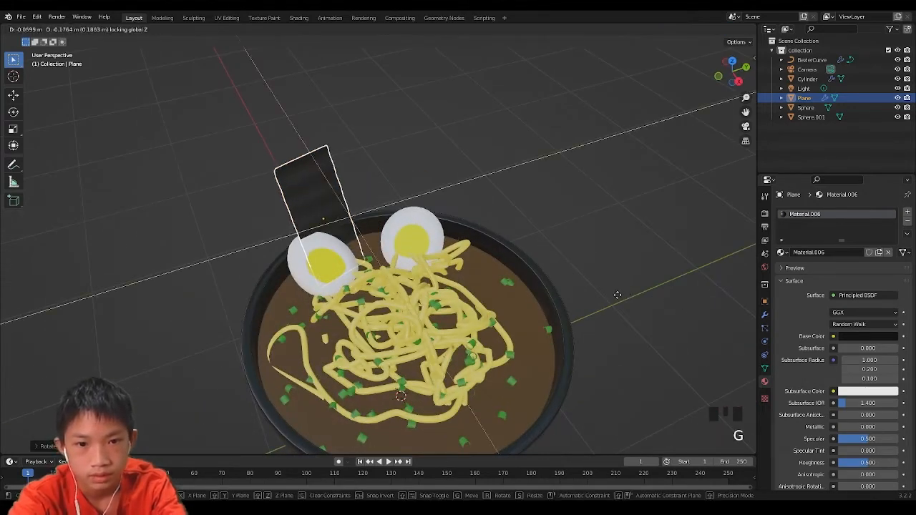
{"action": "left_click", "coordinate": [590, 321]}
{"action": "key", "text": "g"}
{"action": "key", "text": "z"}
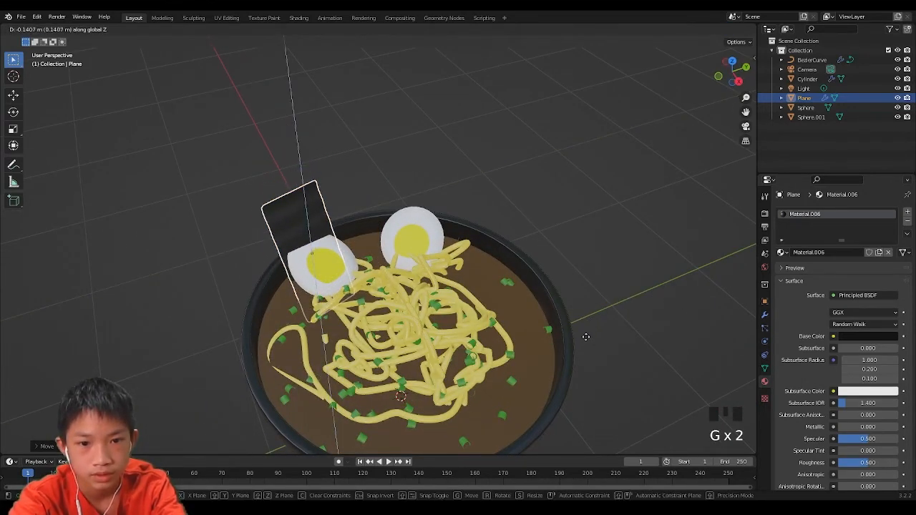
{"action": "left_click", "coordinate": [584, 337]}
- Reposition both egg halves horizontally so they sit in front of the seaweed, closer to the noodles
{"action": "left_click", "coordinate": [347, 276]}
{"action": "key", "text": "g"}
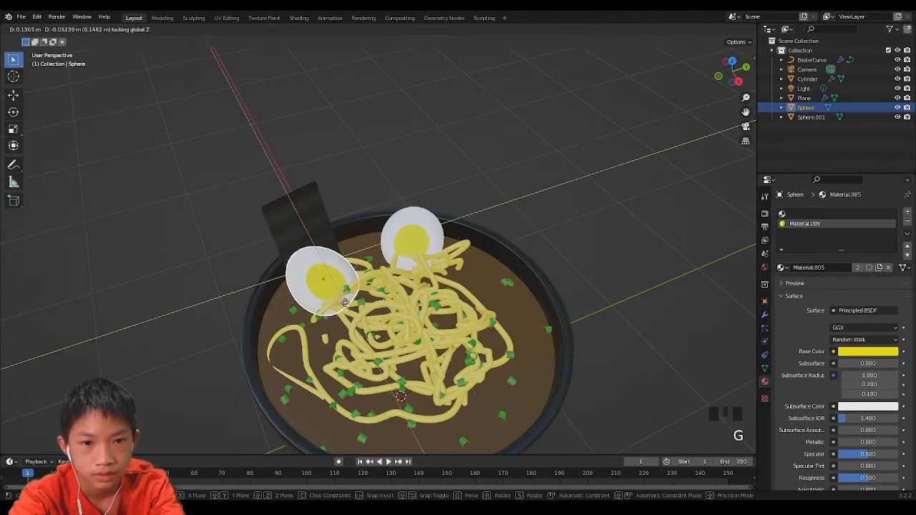
{"action": "left_click", "coordinate": [372, 285]}
{"action": "left_click", "coordinate": [403, 244]}
{"action": "key", "text": "g"}
{"action": "key", "text": "y"}
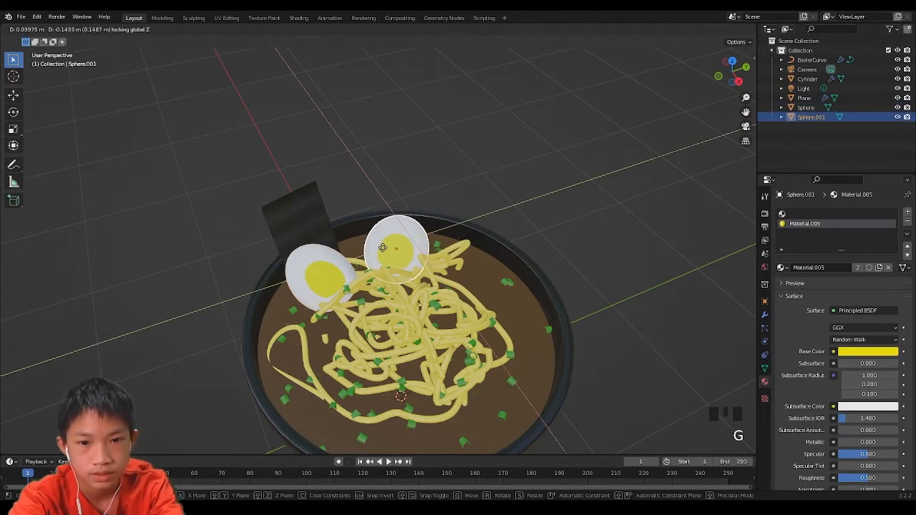
{"action": "left_click", "coordinate": [379, 244]}
- Rotate the seaweed sheet so it leans further outward and place a duplicate beside it, behind the second egg half
{"action": "left_click", "coordinate": [300, 208]}
{"action": "key", "text": "r"}
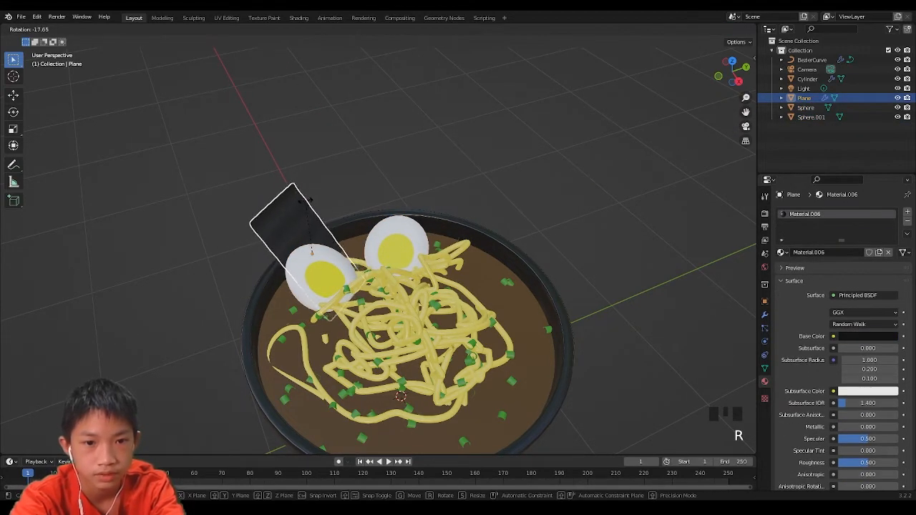
{"action": "left_click", "coordinate": [331, 188]}
{"action": "key", "text": "shift+d"}
{"action": "left_click", "coordinate": [358, 192]}
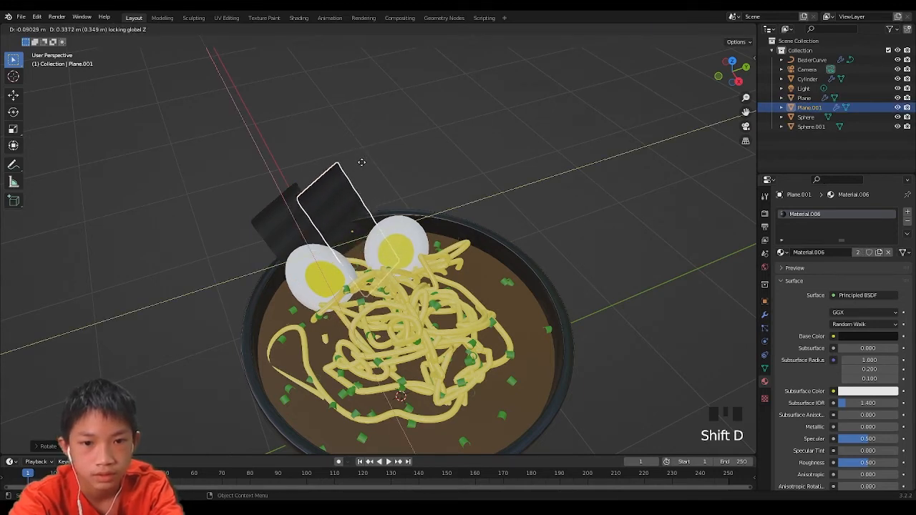
- Turn the duplicate seaweed sheet about Z, move it closer behind the second egg half, and freely rotate it to lean outward
{"action": "key", "text": "r"}
{"action": "key", "text": "z"}
{"action": "left_click", "coordinate": [433, 164]}
{"action": "key", "text": "g"}
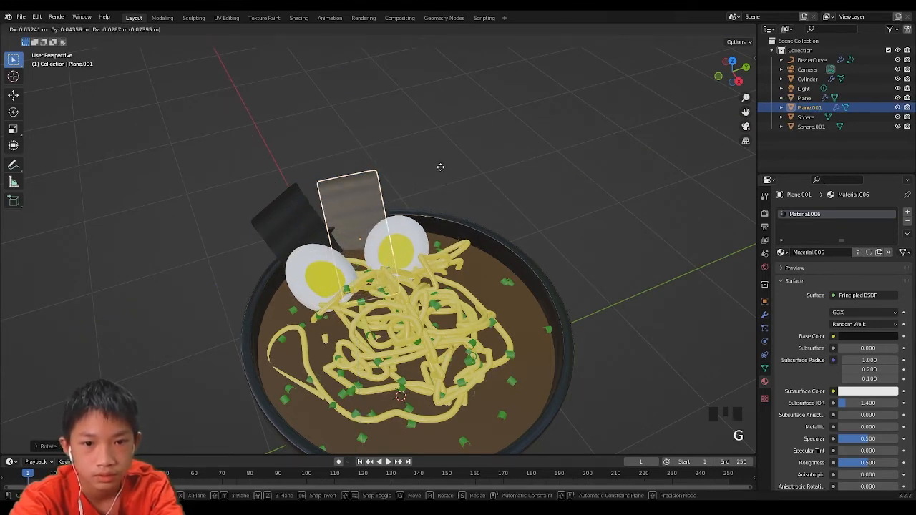
{"action": "left_click", "coordinate": [450, 173]}
{"action": "key", "text": "r"}
{"action": "key", "text": "r"}
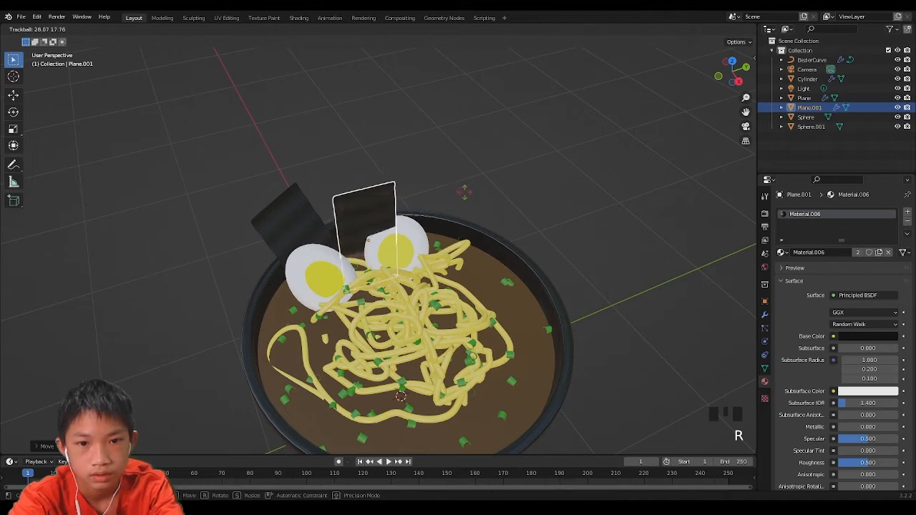
{"action": "left_click", "coordinate": [440, 177]}
- Move the duplicate seaweed sheet horizontally so it stands beside the first sheet, behind the second egg half
{"action": "middle_click_drag", "start_coordinate": [439, 178], "coordinate": [351, 246]}
{"action": "scroll", "coordinate": [522, 164], "scroll_direction": "up", "scroll_amount": 2}
{"action": "key", "text": "g"}
{"action": "key", "text": "shift+z"}
{"action": "left_click", "coordinate": [448, 193]}
{"action": "left_click", "coordinate": [492, 154]}
{"action": "scroll", "coordinate": [365, 164], "scroll_direction": "down", "scroll_amount": 2}
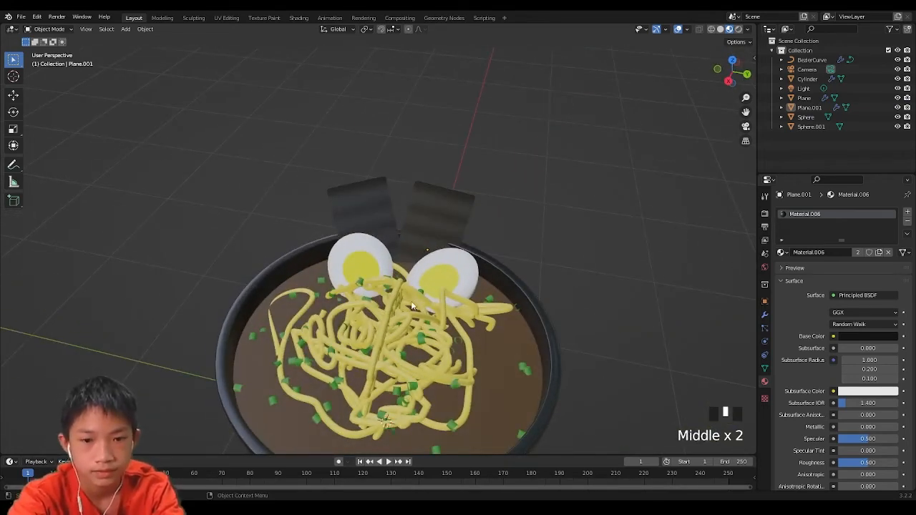
- Scale up both egg halves slightly
{"action": "left_click", "coordinate": [390, 272]}
{"action": "key", "text": "s"}
{"action": "left_click", "coordinate": [431, 276]}
{"action": "left_click", "coordinate": [452, 275]}
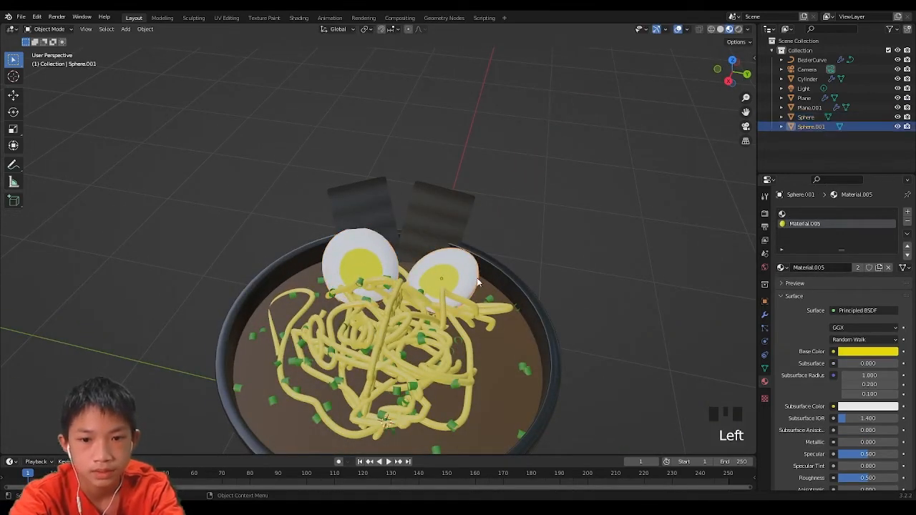
{"action": "key", "text": "s"}
{"action": "left_click", "coordinate": [501, 284]}
- Shift the first seaweed sheet slightly and scale up both seaweed sheets
{"action": "left_click", "coordinate": [447, 226]}
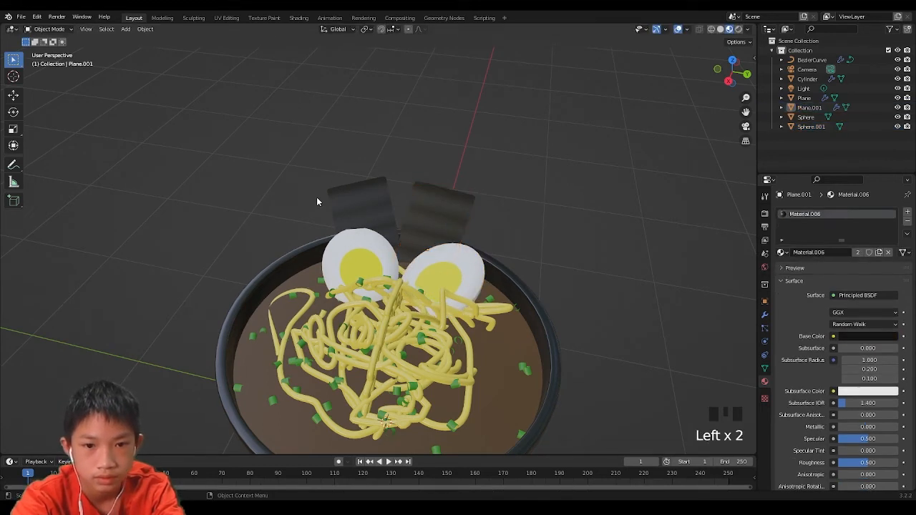
{"action": "left_click", "coordinate": [316, 197]}
{"action": "key", "text": "g"}
{"action": "left_click", "coordinate": [341, 199]}
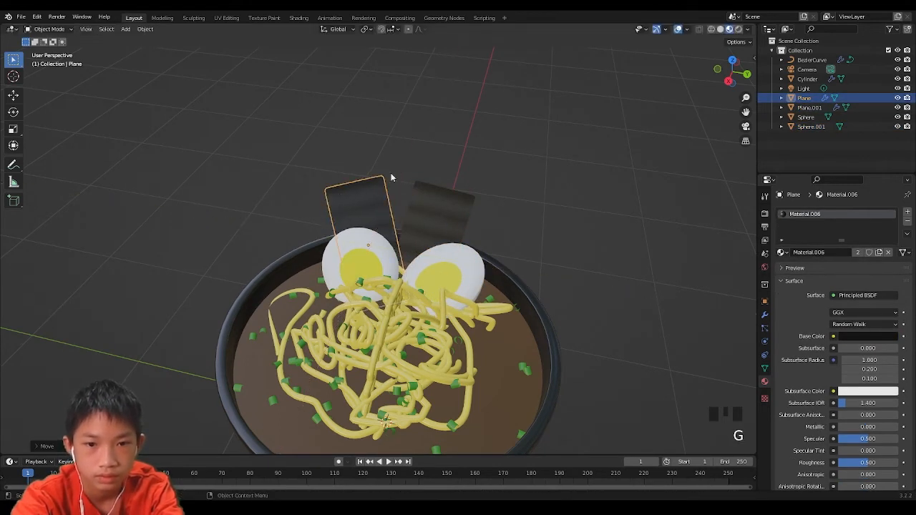
{"action": "key", "text": "s"}
{"action": "left_click", "coordinate": [441, 173]}
{"action": "left_click", "coordinate": [449, 198]}
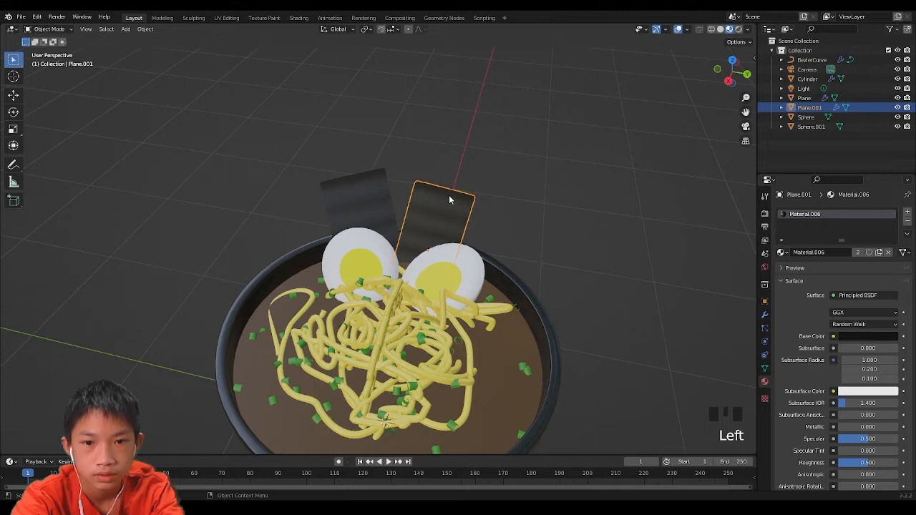
{"action": "key", "text": "s"}
{"action": "left_click", "coordinate": [490, 199]}
{"action": "left_click", "coordinate": [501, 202]}
- Add a cylinder mesh and flatten it along Z into a thick disc
{"action": "scroll", "coordinate": [605, 192], "scroll_direction": "down", "scroll_amount": 2}
{"action": "middle_click_drag", "start_coordinate": [529, 236], "coordinate": [503, 345]}
{"action": "scroll", "coordinate": [591, 270], "scroll_direction": "up", "scroll_amount": 3}
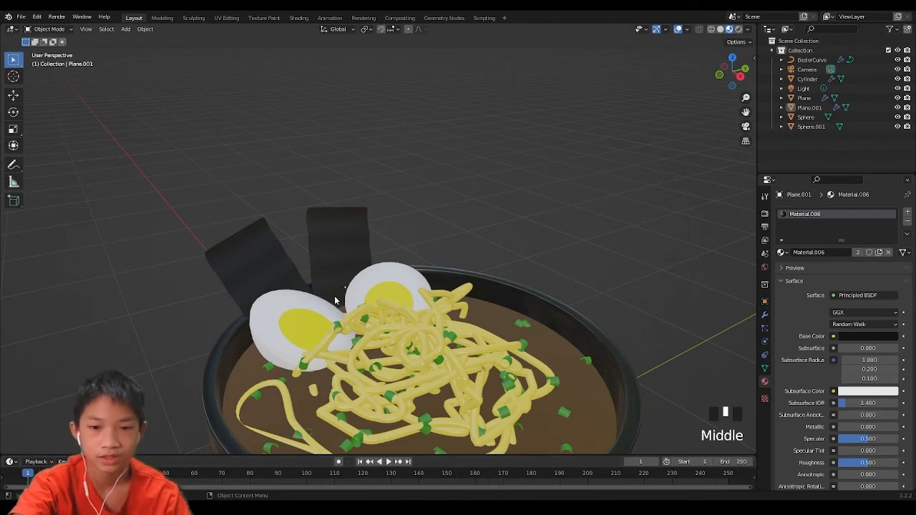
{"action": "key", "text": "shift+a"}
{"action": "mouse_move", "coordinate": [440, 281]}
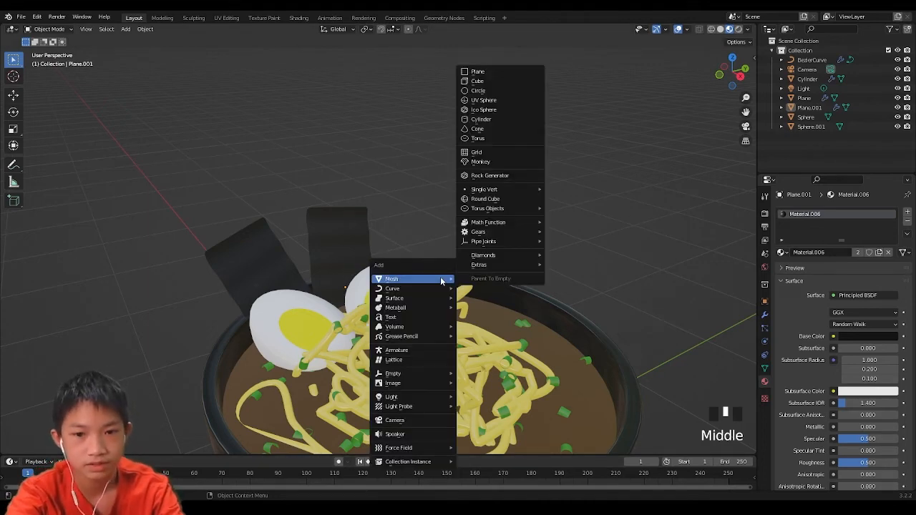
{"action": "left_click", "coordinate": [481, 119]}
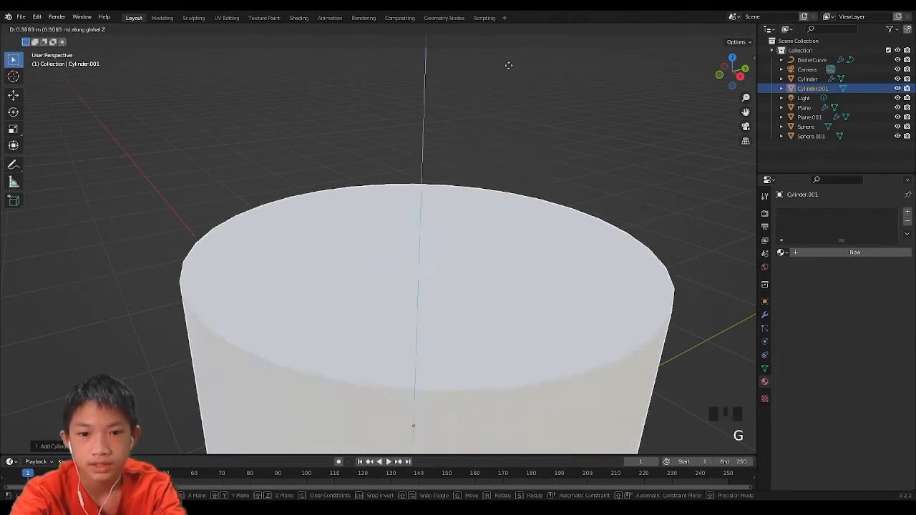
{"action": "key", "text": "s"}
{"action": "key", "text": "z"}
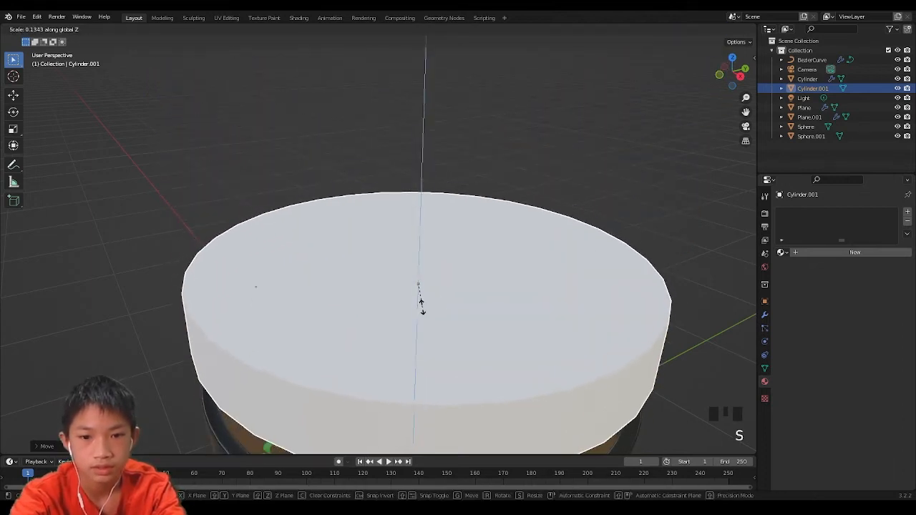
{"action": "left_click", "coordinate": [420, 289]}
- Raise the disc above the noodle bowl and scale it down to fit within the bowl's width
{"action": "key", "text": "g"}
{"action": "left_click", "coordinate": [423, 147]}
{"action": "scroll", "coordinate": [423, 148], "scroll_direction": "down", "scroll_amount": 4}
{"action": "middle_click_drag", "start_coordinate": [432, 163], "coordinate": [516, 206]}
{"action": "key", "text": "s"}
{"action": "left_click", "coordinate": [480, 201]}
- In Edit Mode, select every second vertical edge around the whole side of the disc
{"action": "key", "text": "Tab"}
{"action": "scroll", "coordinate": [476, 203], "scroll_direction": "up", "scroll_amount": 4}
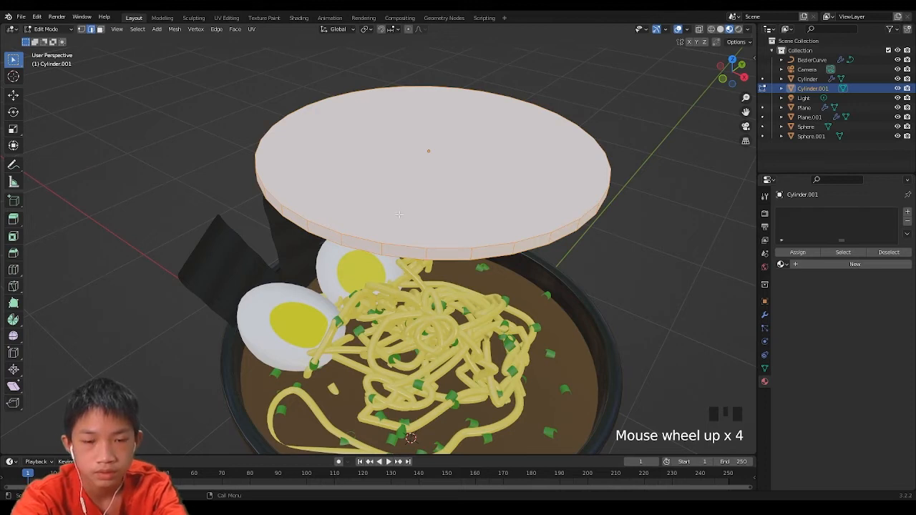
{"action": "left_click", "coordinate": [393, 244]}
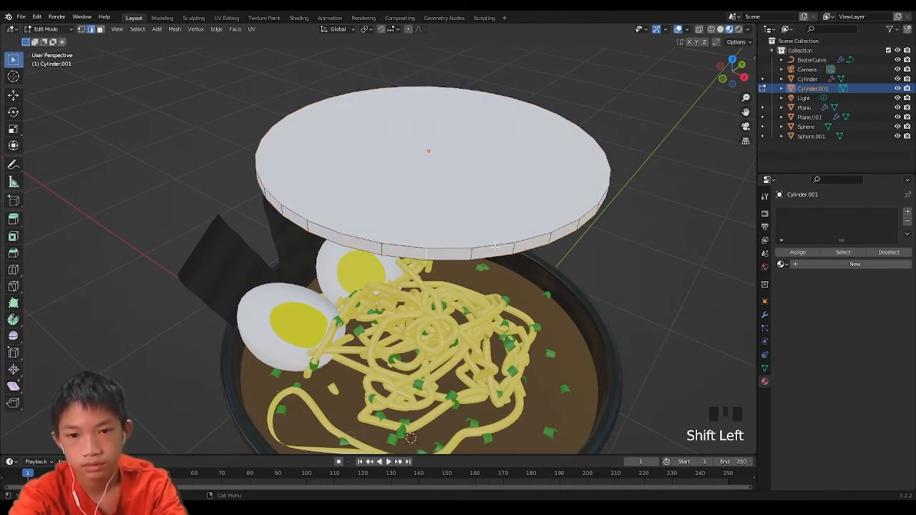
{"action": "key", "text": "ctrl+shift+KP_Add"}
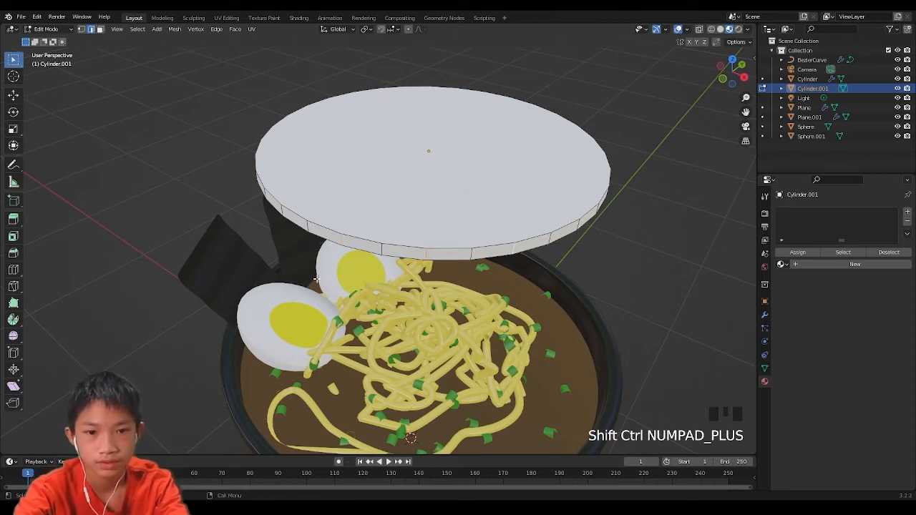
{"action": "left_click", "coordinate": [343, 239]}
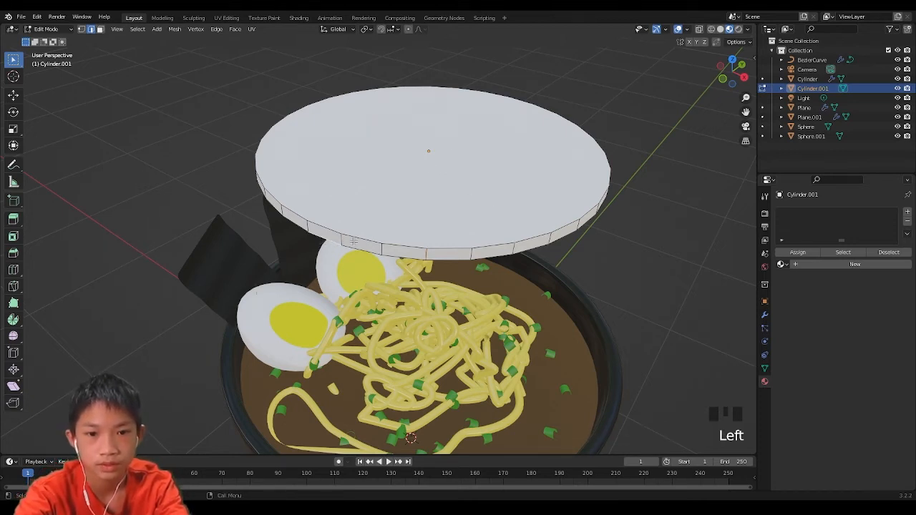
{"action": "left_click", "coordinate": [458, 259]}
{"action": "left_click", "coordinate": [425, 252], "text": "shift"}
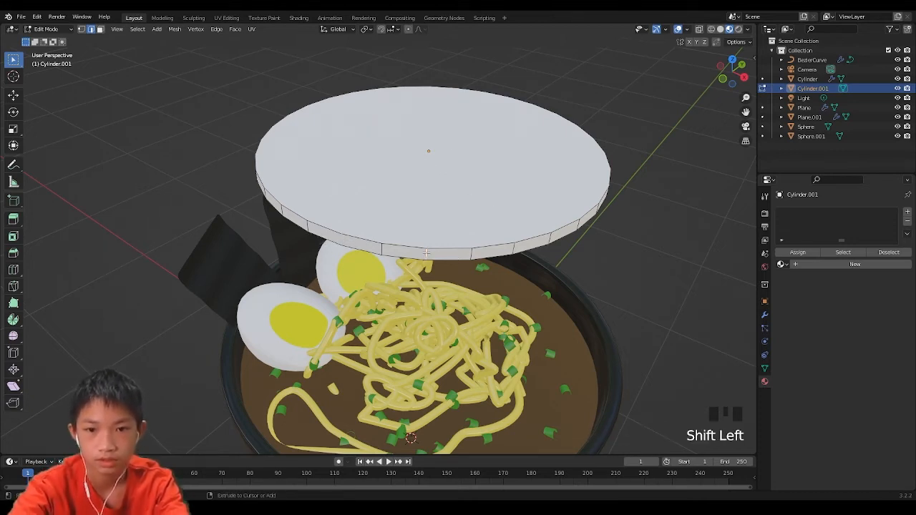
{"action": "key", "text": "ctrl+shift+KP_Add"}
{"action": "key", "text": "ctrl+shift+KP_Add"}
{"action": "key", "text": "ctrl+shift+KP_Add"}
{"action": "key", "text": "ctrl+shift+KP_Add"}
{"action": "key", "text": "ctrl+shift+KP_Add"}
{"action": "key", "text": "ctrl+shift+KP_Add"}
{"action": "key", "text": "ctrl+shift+KP_Add"}
{"action": "key", "text": "ctrl+shift+KP_Add"}
{"action": "key", "text": "ctrl+shift+KP_Add"}
{"action": "key", "text": "ctrl+shift+KP_Add"}
{"action": "key", "text": "ctrl+shift+KP_Add"}
{"action": "key", "text": "ctrl+shift+KP_Add"}
{"action": "key", "text": "ctrl+shift+KP_Add"}
{"action": "key", "text": "ctrl+shift+KP_Add"}
{"action": "key", "text": "ctrl+shift+KP_Add"}
{"action": "key", "text": "ctrl+shift+KP_Add"}
{"action": "key", "text": "ctrl+shift+KP_Add"}
{"action": "key", "text": "ctrl+shift+KP_Add"}
{"action": "key", "text": "ctrl+shift+KP_Add"}
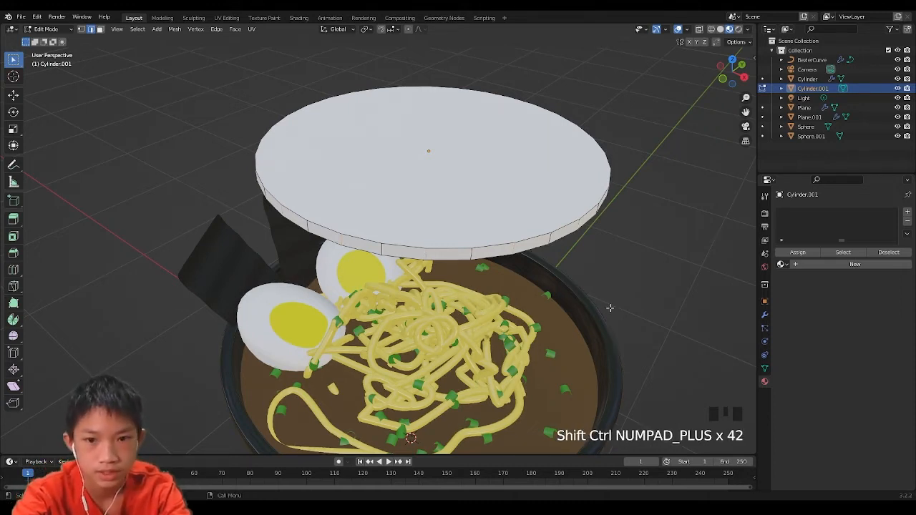
- Scale the selected side edges horizontally, excluding Z, to give the disc a scalloped rim
{"action": "key", "text": "s"}
{"action": "key", "text": "shift+z"}
{"action": "left_click", "coordinate": [629, 297]}
{"action": "key", "text": "Tab"}
{"action": "scroll", "coordinate": [624, 302], "scroll_direction": "down", "scroll_amount": 2}
{"action": "middle_click_drag", "start_coordinate": [623, 302], "coordinate": [660, 321]}
- Stretch the scalloped disc along X by a factor of about 1.07
{"action": "key", "text": "s"}
{"action": "key", "text": "x"}
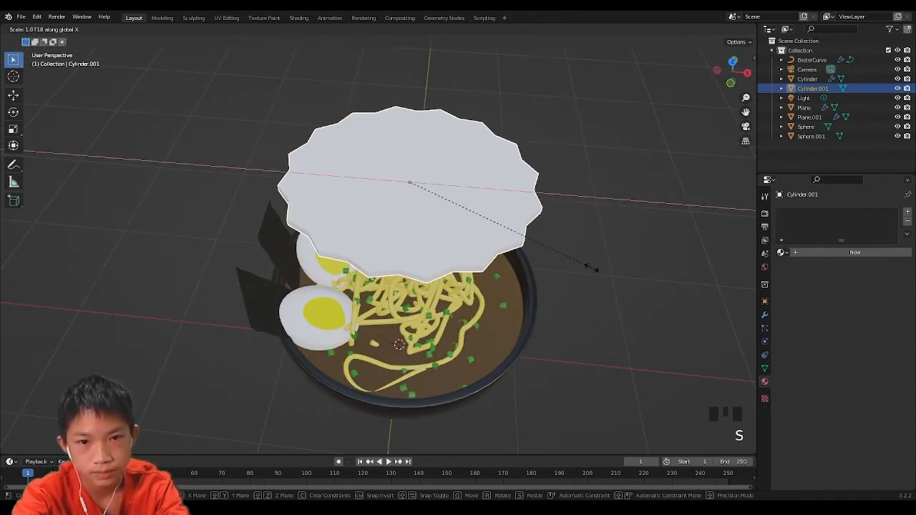
{"action": "key", "text": "Tab"}
{"action": "middle_click_drag", "start_coordinate": [594, 255], "coordinate": [531, 304]}
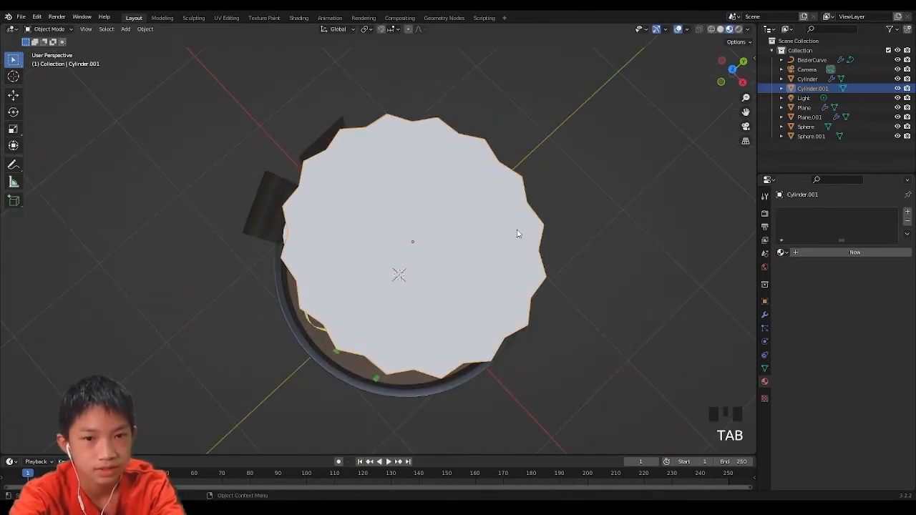
- From the top view, knife-cut the upper arc of a spiral's outer turn into the disc's top face
{"action": "scroll", "coordinate": [409, 254], "scroll_direction": "down", "scroll_amount": 2}
{"action": "middle_click_drag", "start_coordinate": [408, 254], "coordinate": [389, 243]}
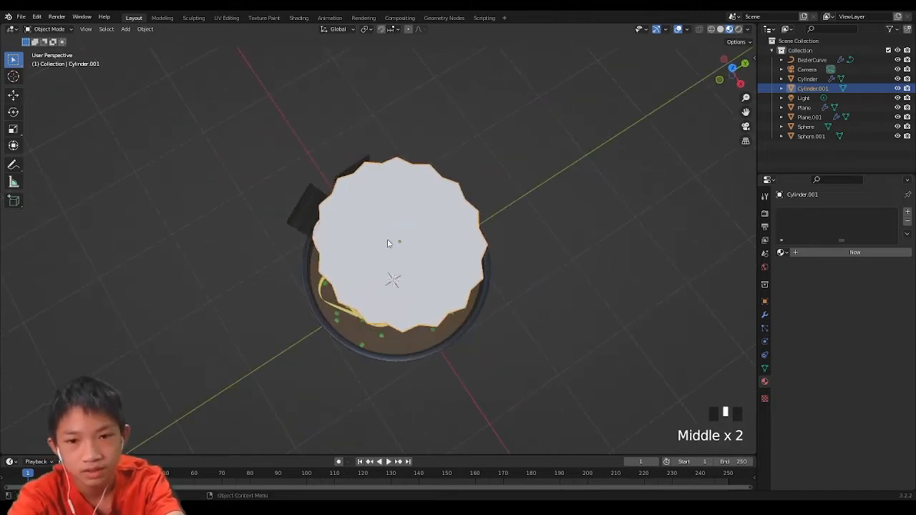
{"action": "left_click", "coordinate": [729, 68]}
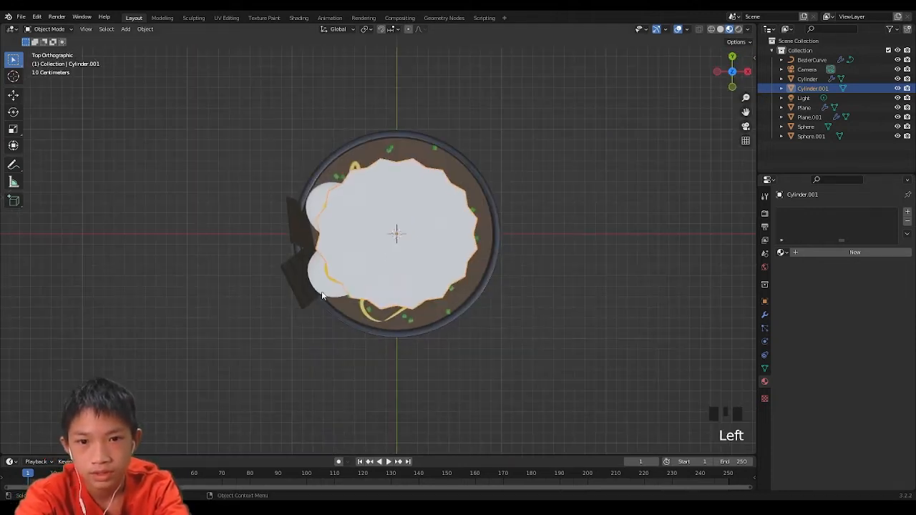
{"action": "scroll", "coordinate": [363, 253], "scroll_direction": "up", "scroll_amount": 4}
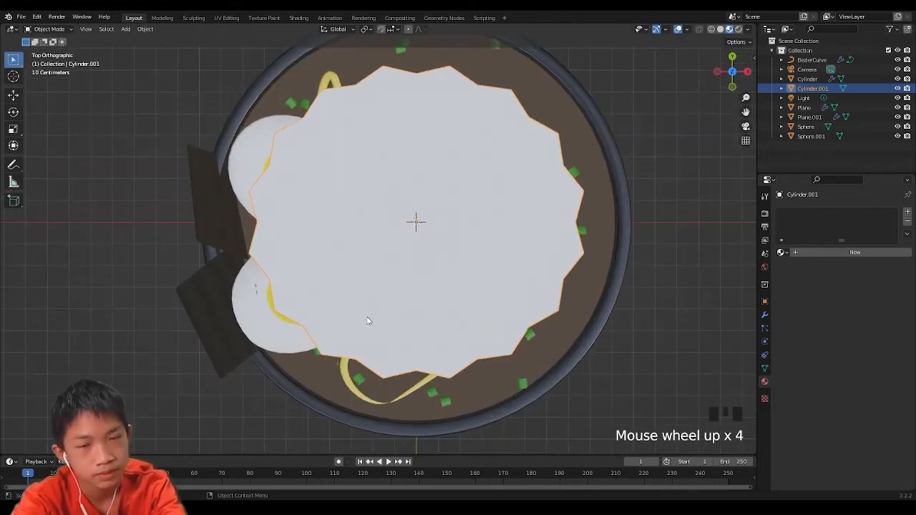
{"action": "key", "text": "Tab"}
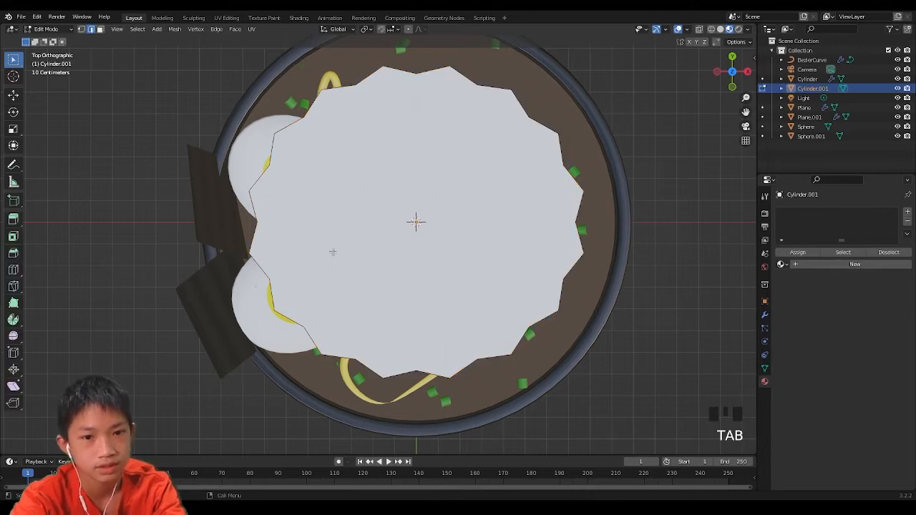
{"action": "left_click", "coordinate": [13, 288]}
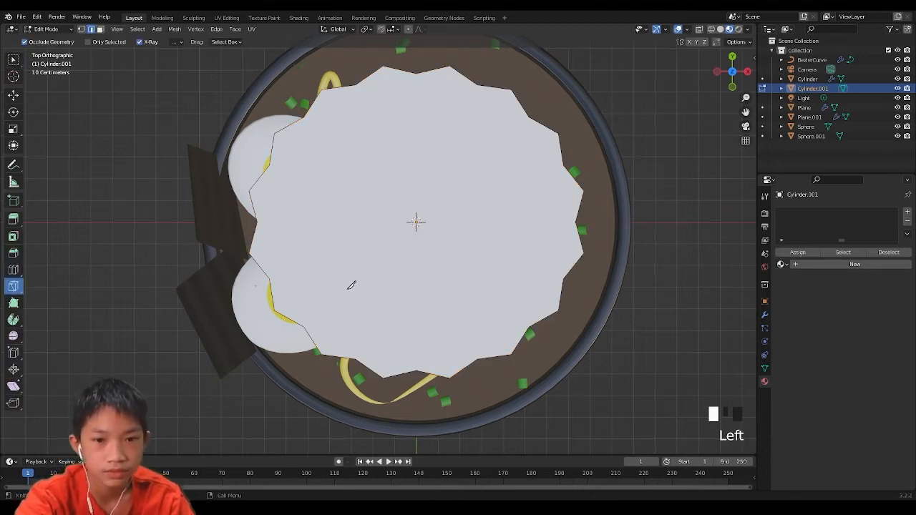
{"action": "left_click", "coordinate": [365, 324]}
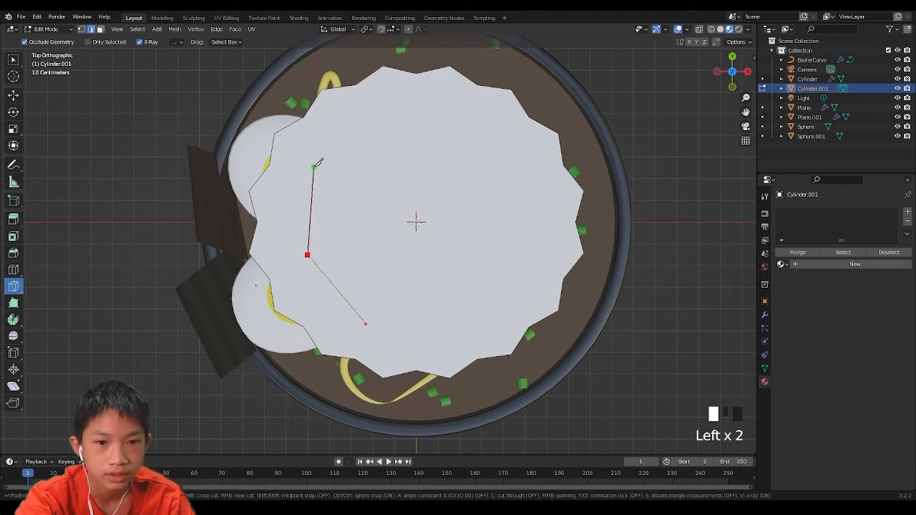
{"action": "left_click", "coordinate": [323, 146]}
{"action": "left_click", "coordinate": [512, 145]}
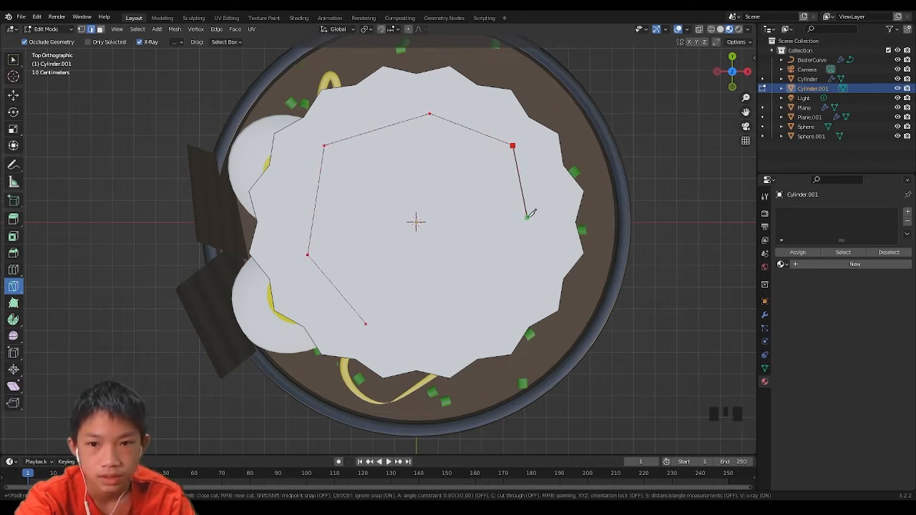
{"action": "left_click", "coordinate": [507, 217]}
{"action": "key", "text": "Return"}
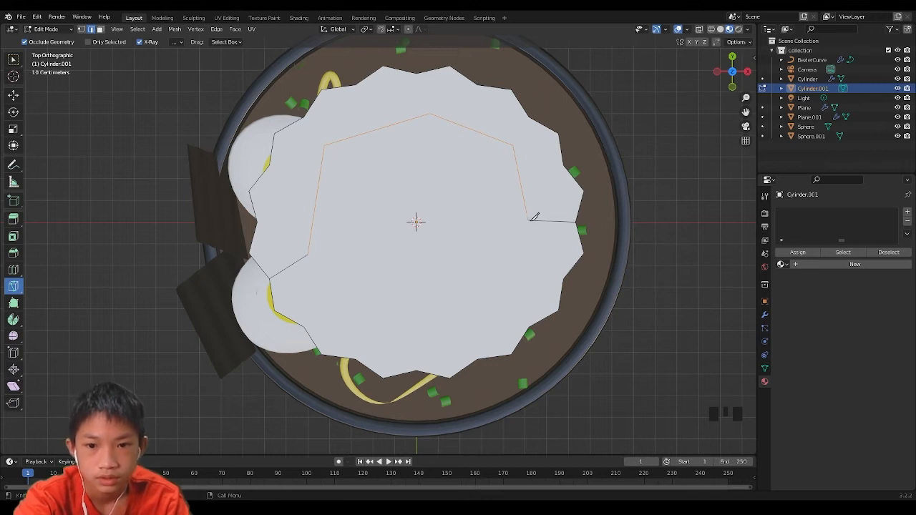
- Continue the knife-cut spiral inward with the outer turn's lower arc and the second turn's upper arc
{"action": "left_click", "coordinate": [533, 216]}
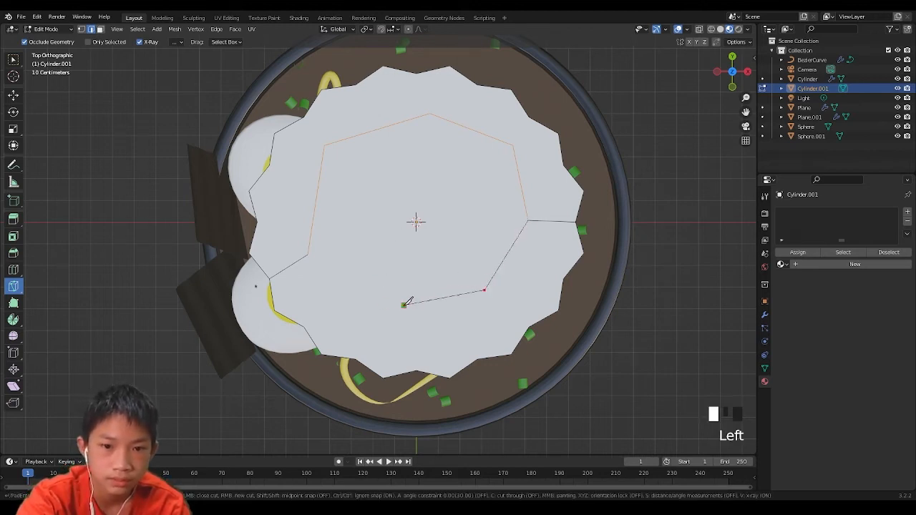
{"action": "key", "text": "Return"}
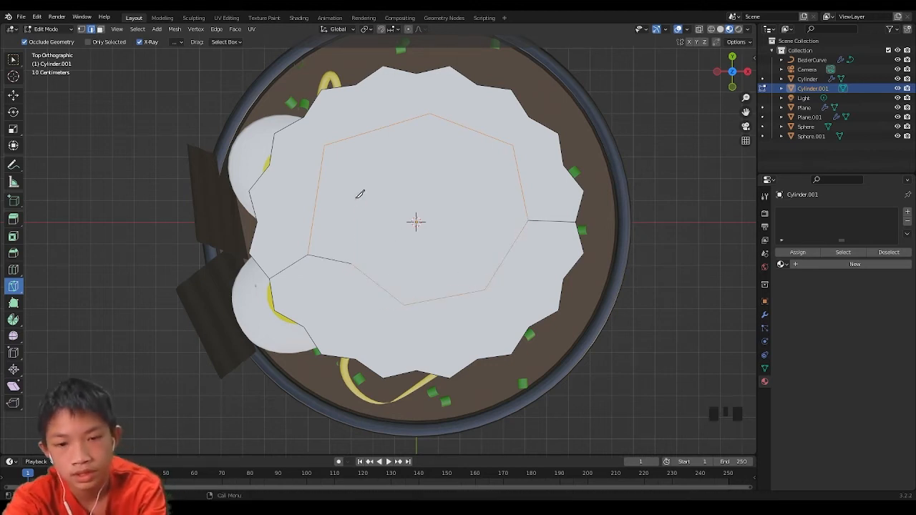
{"action": "left_click", "coordinate": [351, 264]}
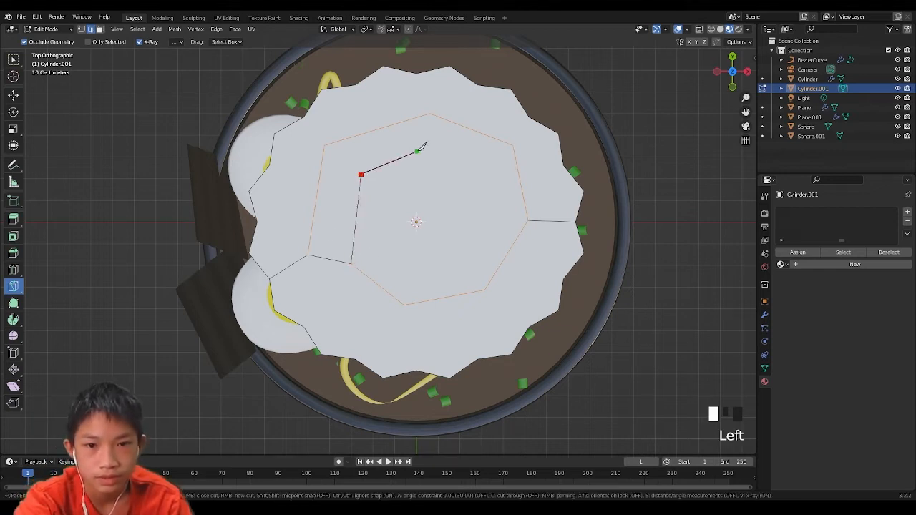
{"action": "left_click", "coordinate": [478, 168]}
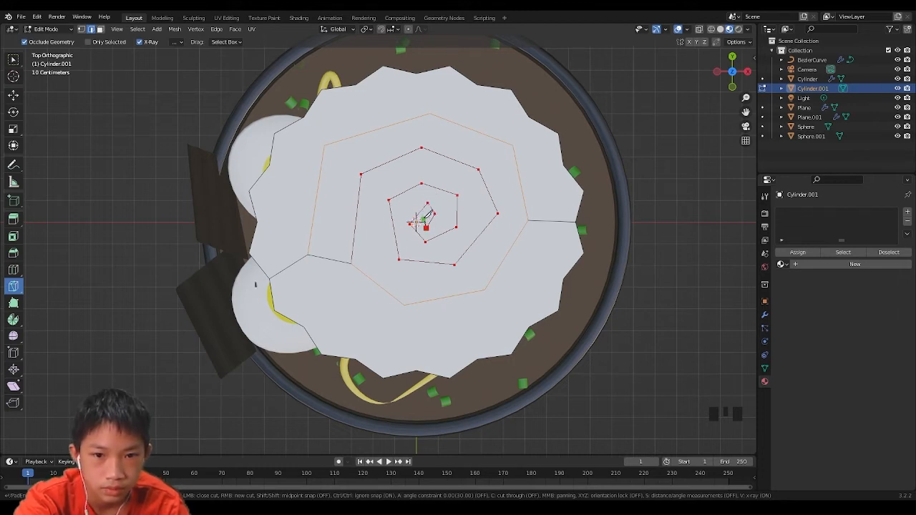
{"action": "key", "text": "Return"}
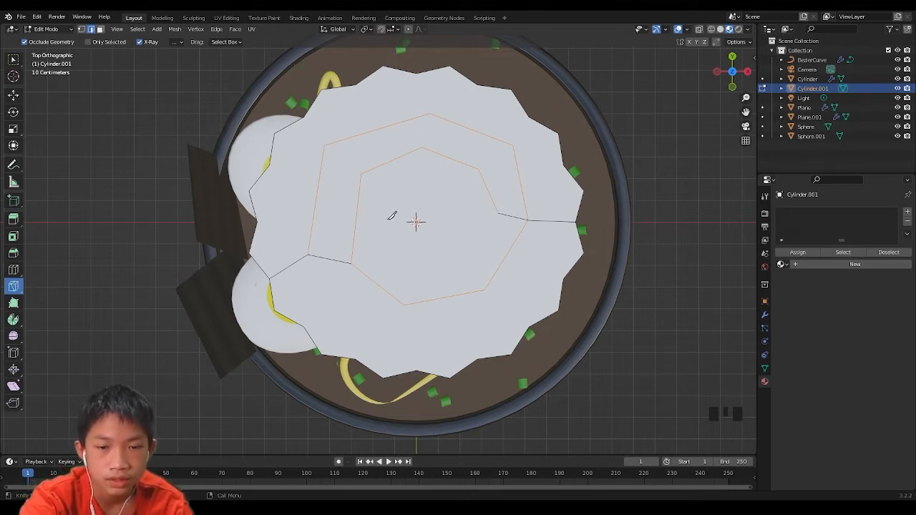
- Finish the knife-cut spiral with the second turn's lower arc and the innermost turn, ending at the disc's centre
{"action": "left_click", "coordinate": [498, 213]}
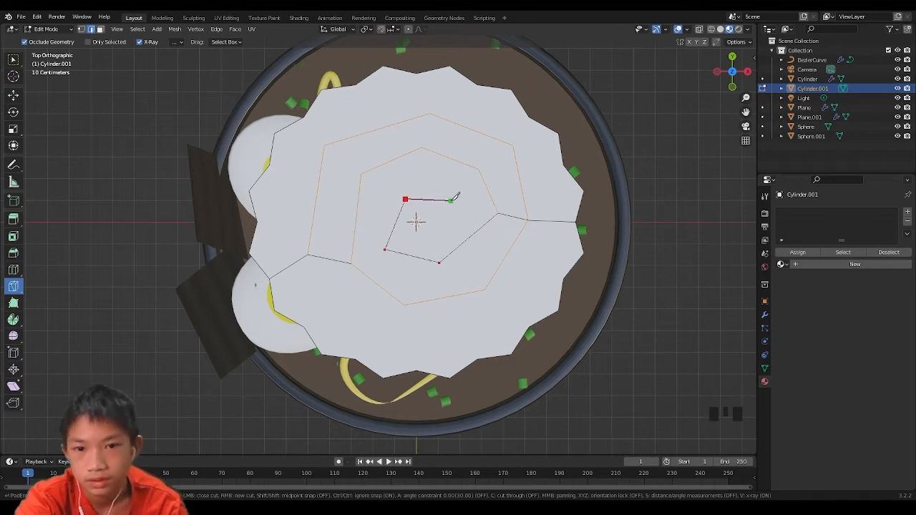
{"action": "key", "text": "Return"}
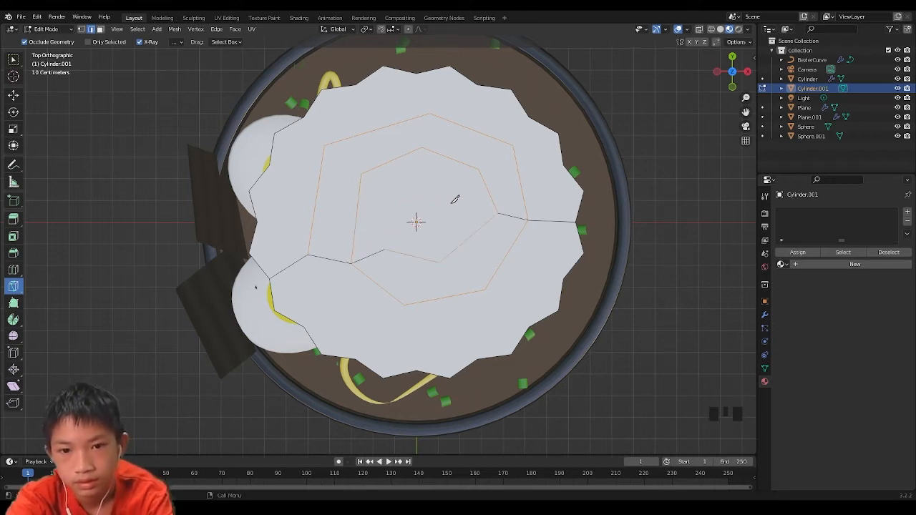
{"action": "left_click", "coordinate": [384, 250]}
{"action": "left_click", "coordinate": [436, 184]}
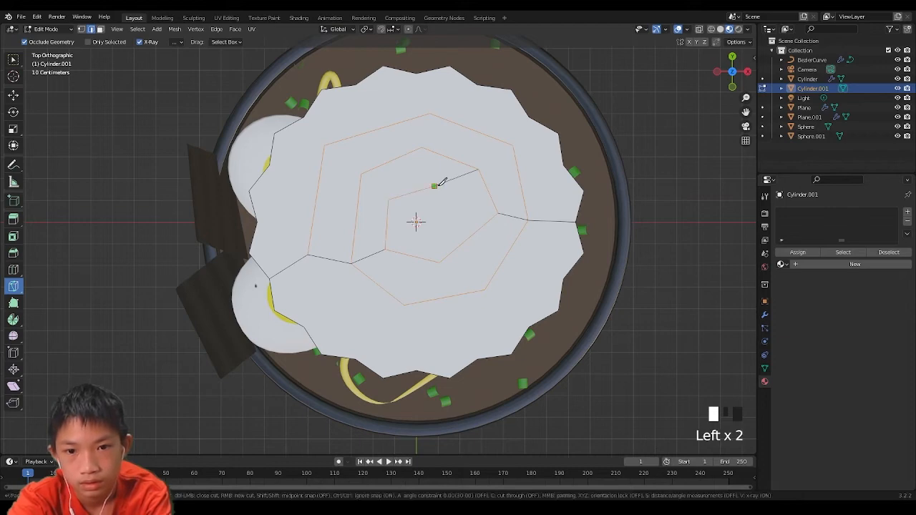
{"action": "key", "text": "Return"}
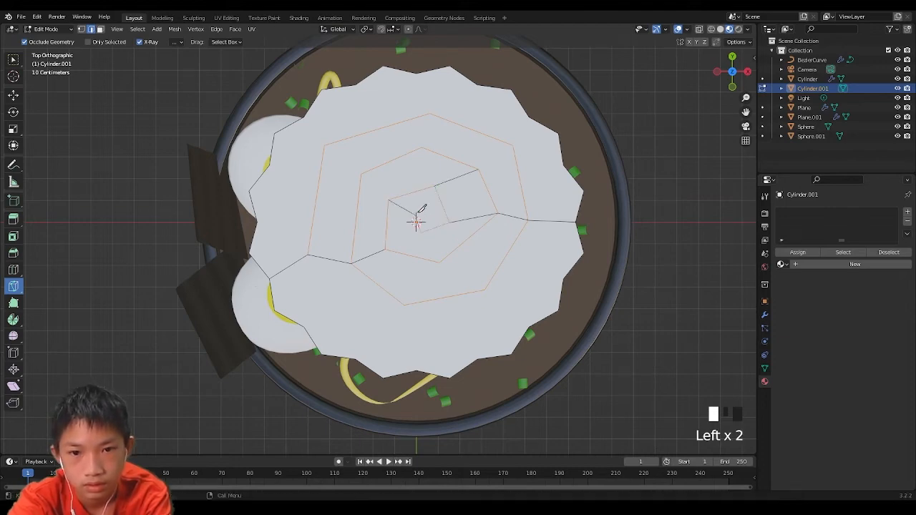
- Bevel the selected spiral edges with one segment to form a narrow spiral band on the disc's top
{"action": "scroll", "coordinate": [438, 208], "scroll_direction": "down", "scroll_amount": 3}
{"action": "scroll", "coordinate": [451, 218], "scroll_direction": "up", "scroll_amount": 7}
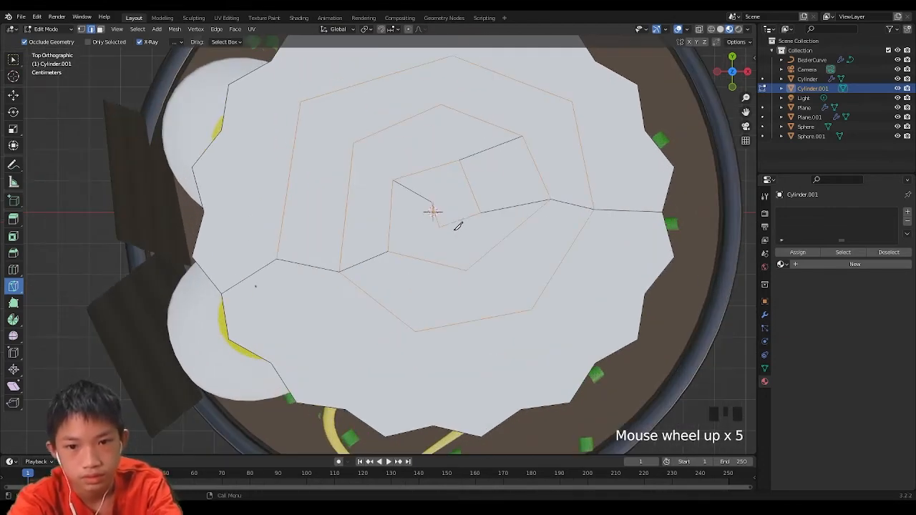
{"action": "scroll", "coordinate": [458, 226], "scroll_direction": "down", "scroll_amount": 1}
{"action": "key", "text": "ctrl+b"}
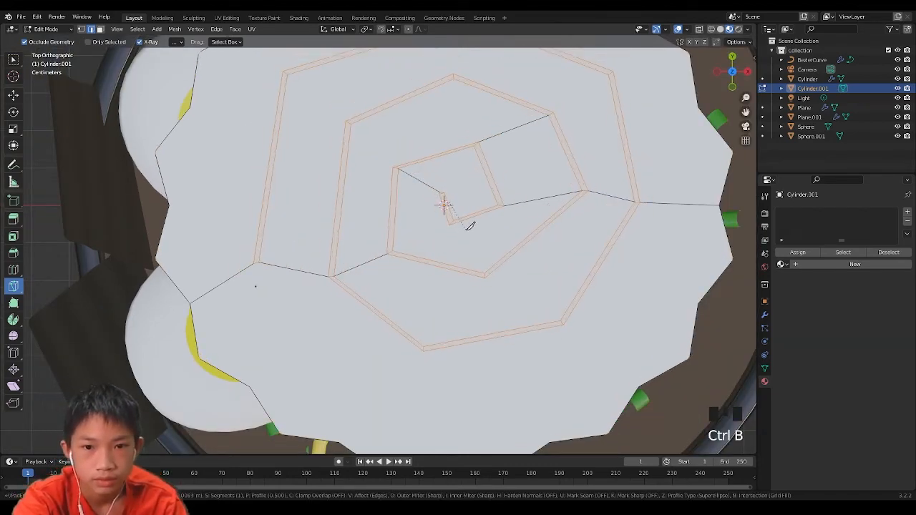
{"action": "left_click", "coordinate": [470, 221]}
{"action": "middle_click_drag", "start_coordinate": [470, 221], "coordinate": [494, 184]}
{"action": "scroll", "coordinate": [494, 183], "scroll_direction": "down", "scroll_amount": 5}
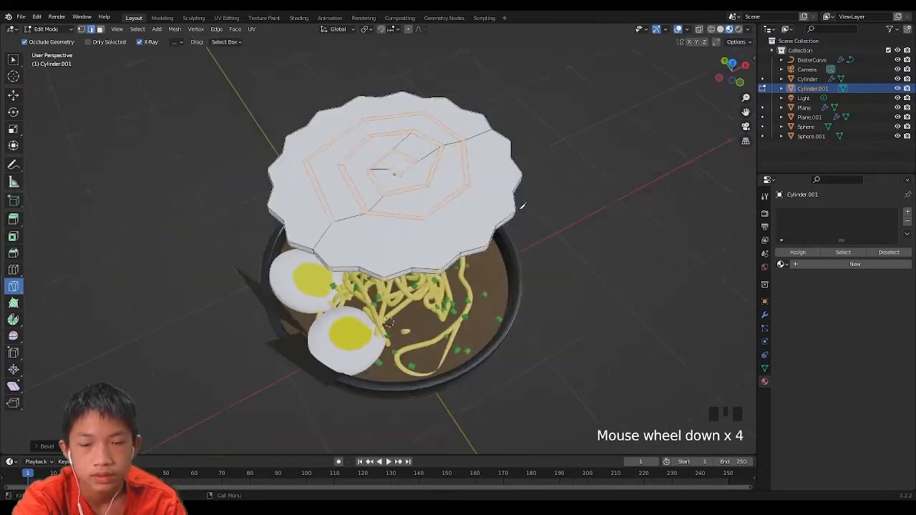
- Add two material slots to the disc and give the second a new material with a pink base colour
{"action": "left_click", "coordinate": [907, 213]}
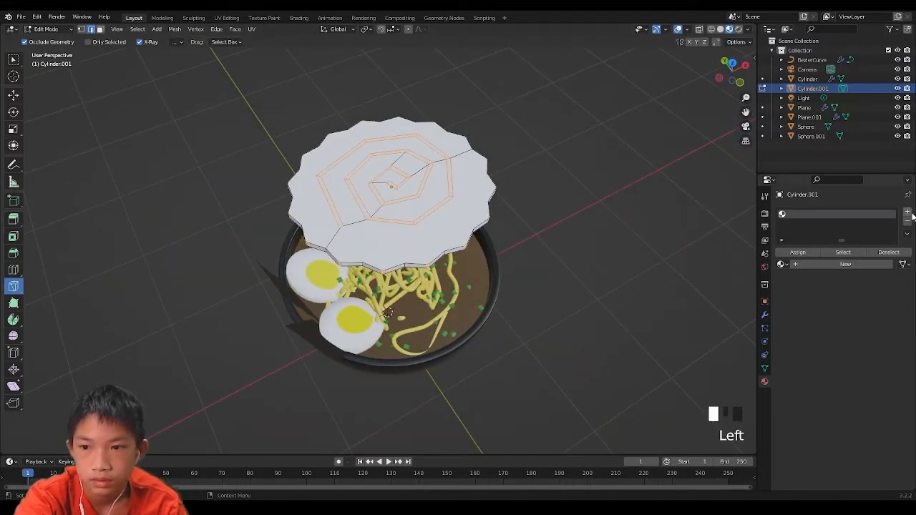
{"action": "left_click", "coordinate": [907, 213]}
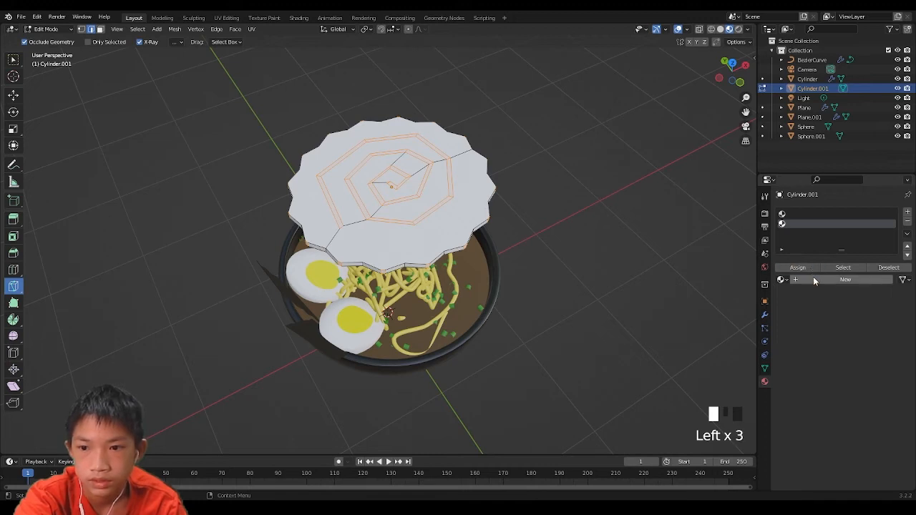
{"action": "left_click", "coordinate": [823, 279]}
{"action": "left_click", "coordinate": [868, 365]}
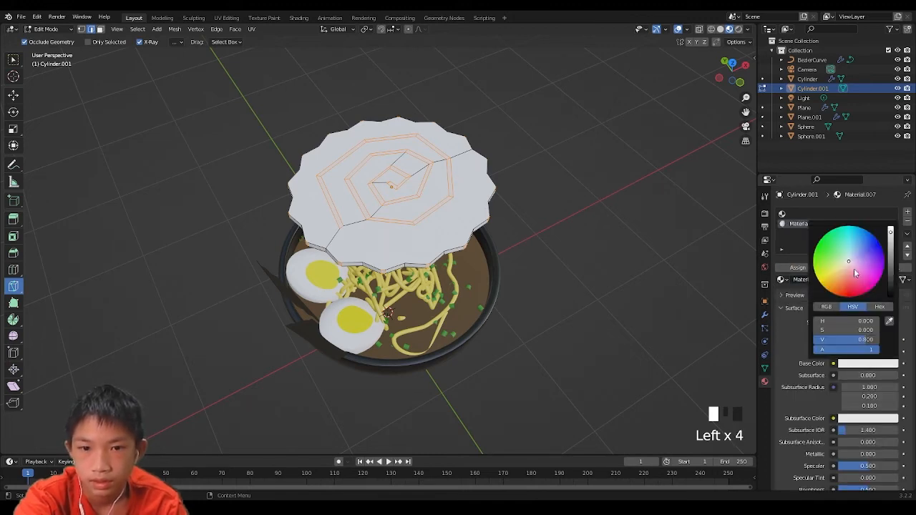
{"action": "left_click", "coordinate": [854, 270]}
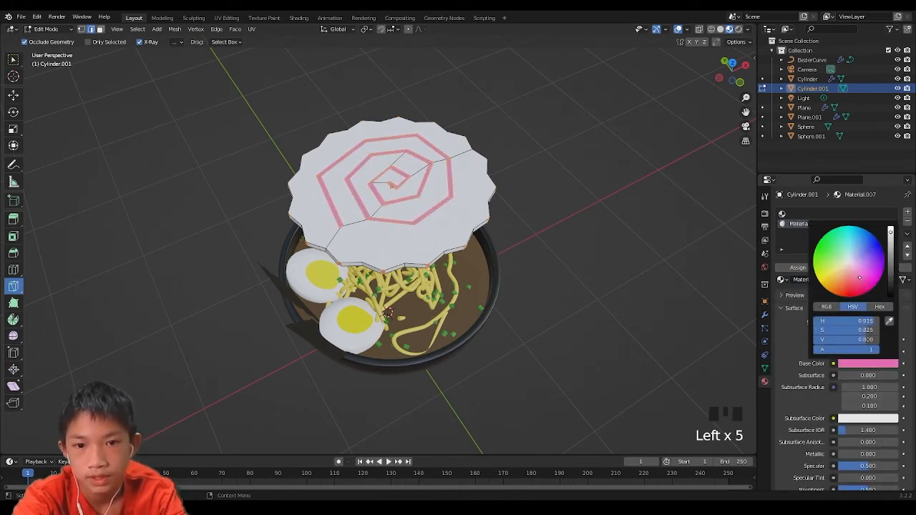
{"action": "key", "text": "Tab"}
- Scale the spiral disc uniformly down to a small topping, much smaller than the bowl's opening
{"action": "middle_click_drag", "start_coordinate": [439, 211], "coordinate": [417, 239]}
{"action": "key", "text": "s"}
{"action": "left_click", "coordinate": [436, 197]}
{"action": "scroll", "coordinate": [416, 239], "scroll_direction": "up", "scroll_amount": 5}
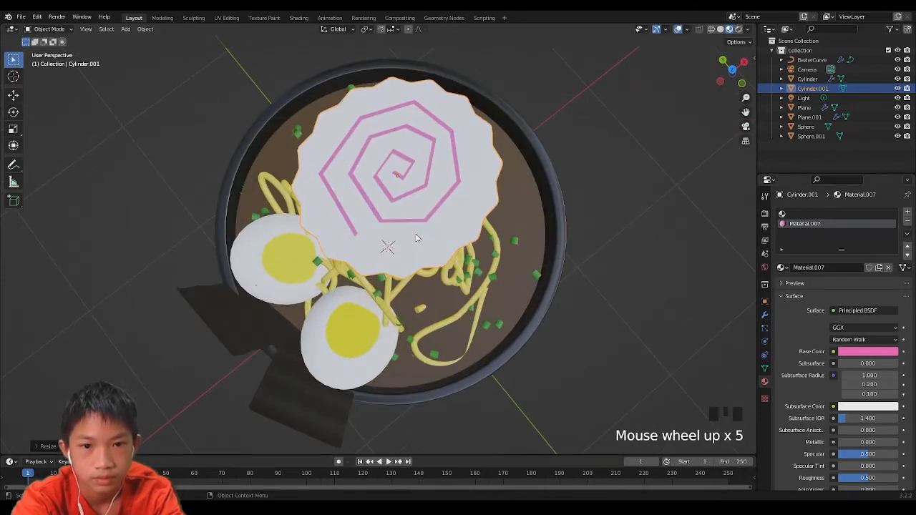
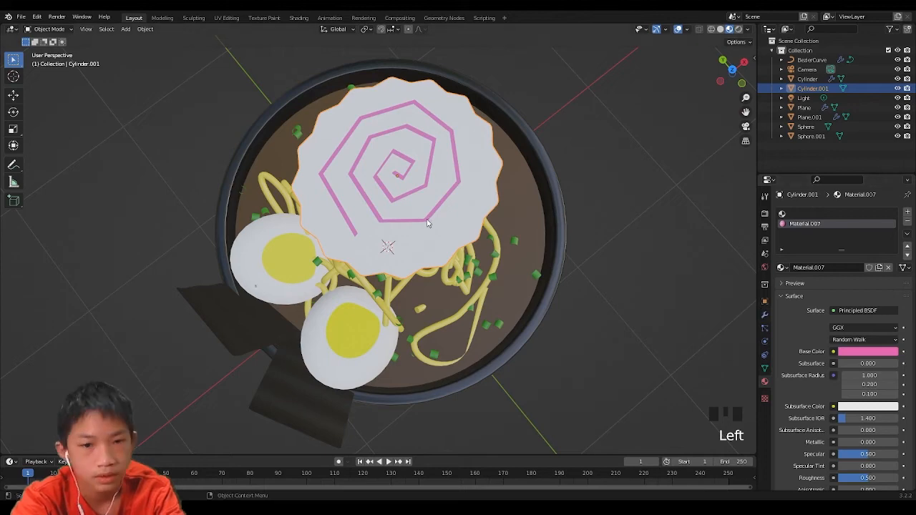
{"action": "key", "text": "s"}
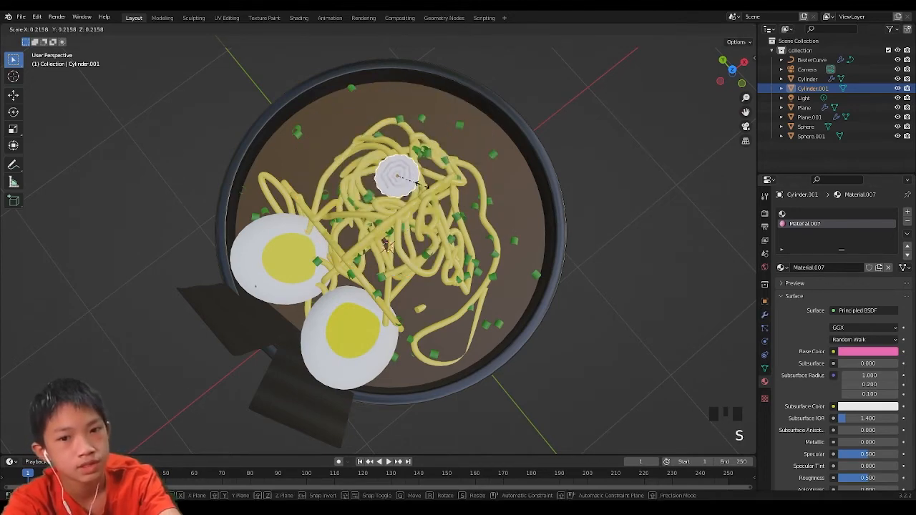
{"action": "left_click", "coordinate": [436, 180]}
- Lower the small spiral disc along Z onto the noodles
{"action": "scroll", "coordinate": [247, 171], "scroll_direction": "up", "scroll_amount": 1}
{"action": "middle_click_drag", "start_coordinate": [236, 168], "coordinate": [280, 175]}
{"action": "middle_click_drag", "start_coordinate": [336, 211], "coordinate": [385, 138]}
{"action": "key", "text": "g"}
{"action": "key", "text": "z"}
{"action": "left_click", "coordinate": [398, 354]}
- Enlarge the spiral disc slightly and fine-tune its height above the noodles along Z
{"action": "key", "text": "s"}
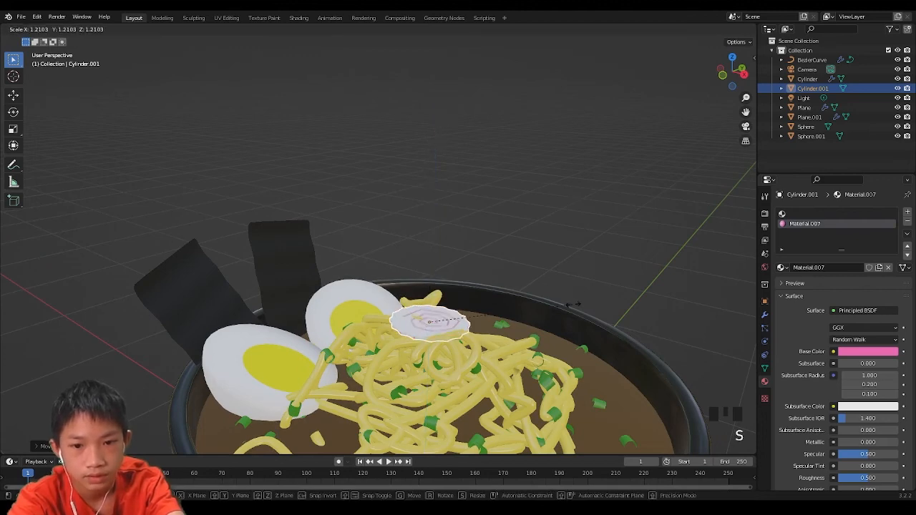
{"action": "left_click", "coordinate": [589, 300]}
{"action": "key", "text": "g"}
{"action": "key", "text": "z"}
{"action": "left_click", "coordinate": [584, 292]}
- Slide the spiral disc horizontally in front of one egg half and rotate it to tilt on the noodles
{"action": "middle_click_drag", "start_coordinate": [584, 290], "coordinate": [523, 342]}
{"action": "key", "text": "g"}
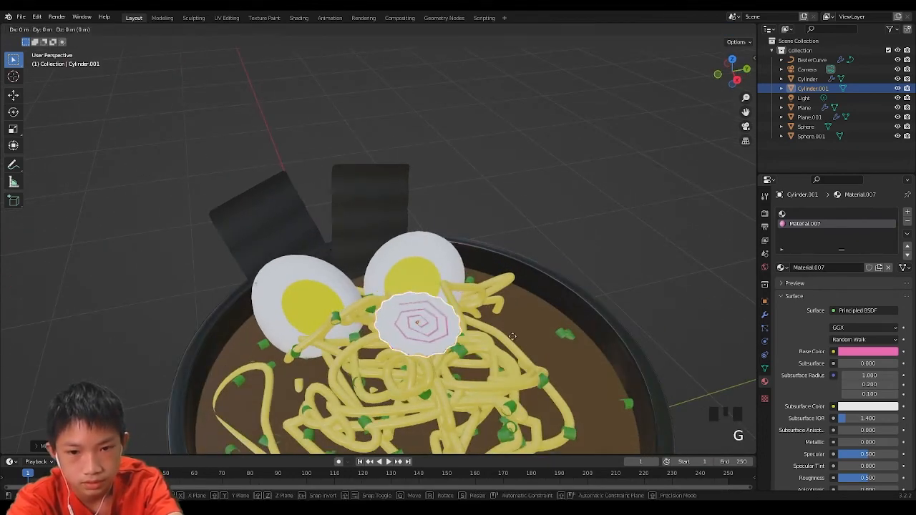
{"action": "key", "text": "shift+z"}
{"action": "left_click", "coordinate": [570, 353]}
{"action": "key", "text": "r"}
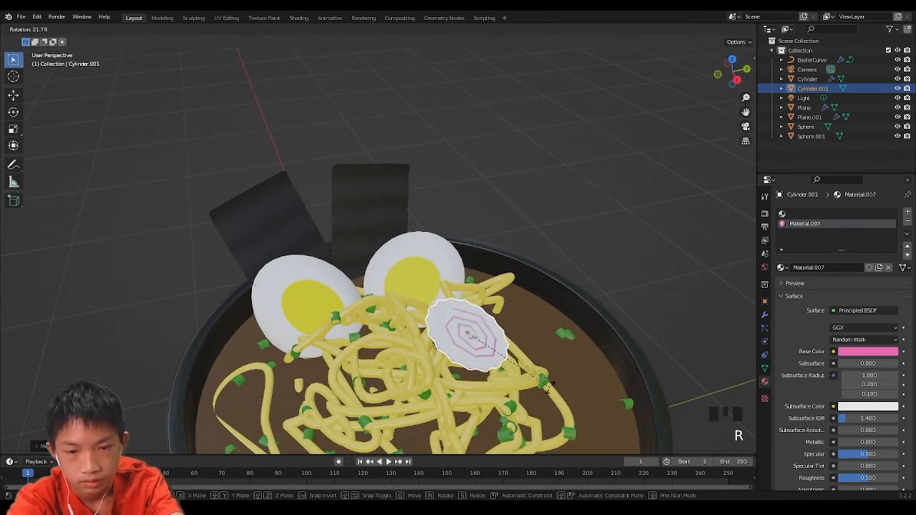
{"action": "left_click", "coordinate": [524, 376]}
- Adjust the tilted spiral disc's height along Z, shift it horizontally among the noodles, and deselect it
{"action": "middle_click_drag", "start_coordinate": [521, 373], "coordinate": [417, 333]}
{"action": "key", "text": "g"}
{"action": "key", "text": "z"}
{"action": "left_click", "coordinate": [420, 362]}
{"action": "key", "text": "g"}
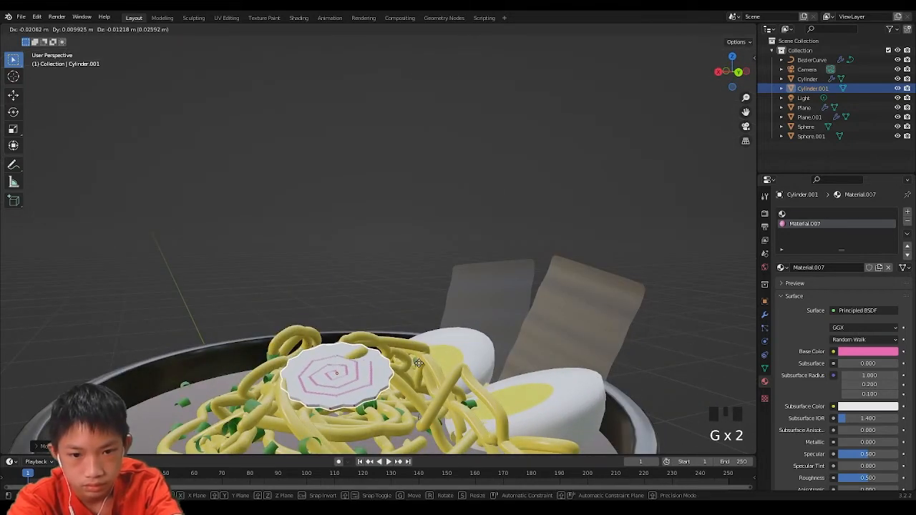
{"action": "key", "text": "shift+z"}
{"action": "left_click", "coordinate": [447, 366]}
{"action": "left_click", "coordinate": [395, 235]}
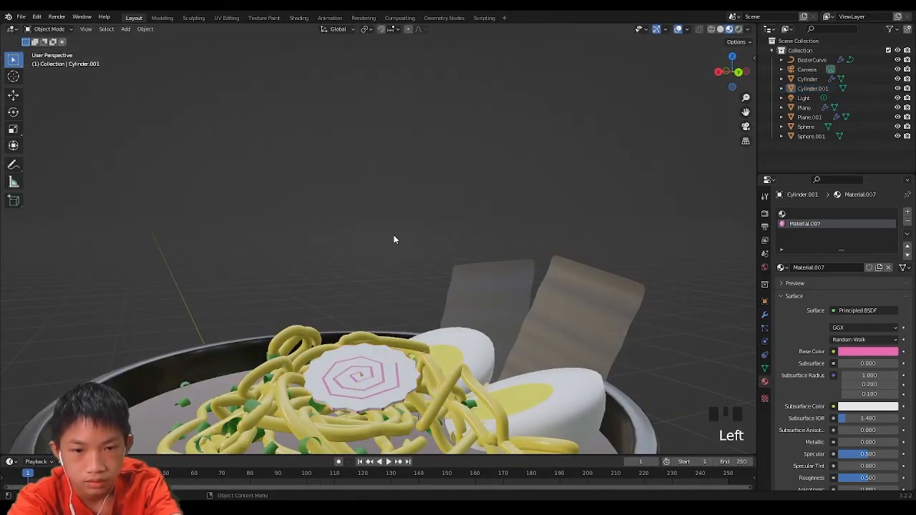
- Add a mesh cylinder and raise it along Z above the bowl
{"action": "scroll", "coordinate": [469, 232], "scroll_direction": "down", "scroll_amount": 2}
{"action": "middle_click_drag", "start_coordinate": [394, 235], "coordinate": [491, 309]}
{"action": "scroll", "coordinate": [491, 309], "scroll_direction": "down", "scroll_amount": 3}
{"action": "scroll", "coordinate": [513, 299], "scroll_direction": "up", "scroll_amount": 3}
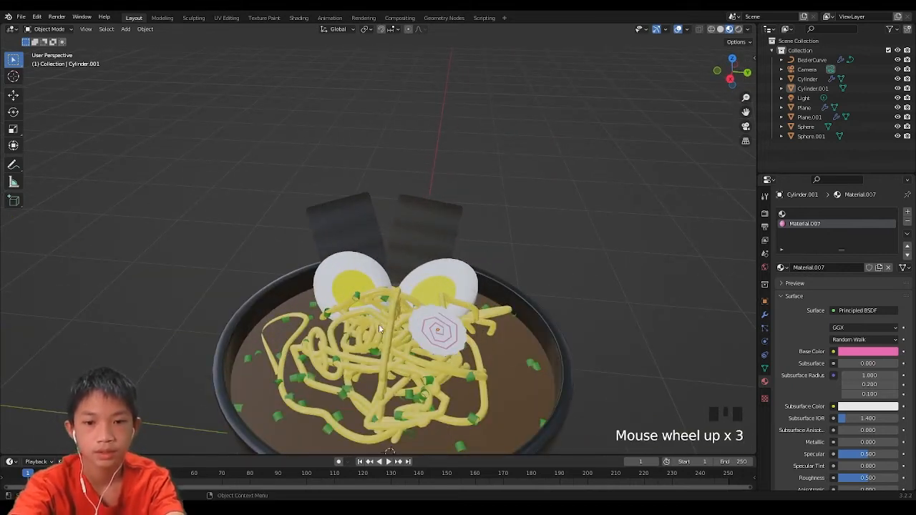
{"action": "key", "text": "shift+a"}
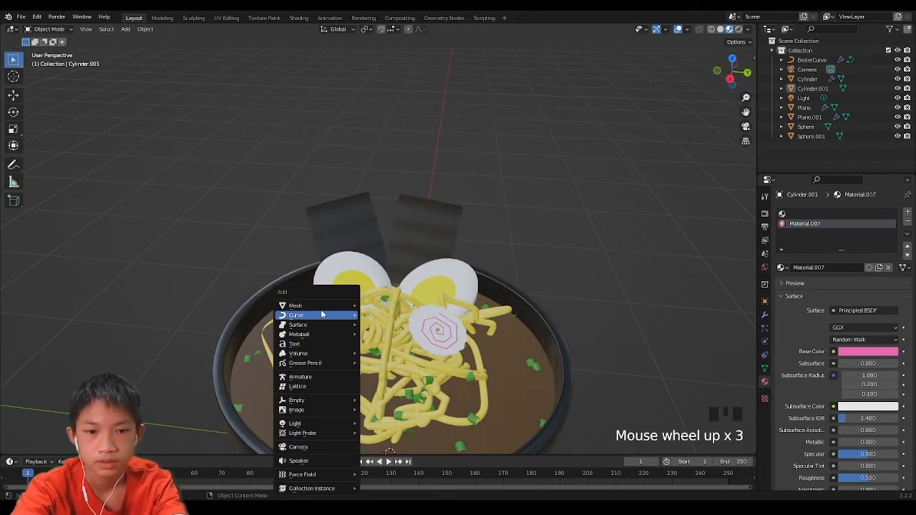
{"action": "mouse_move", "coordinate": [318, 305]}
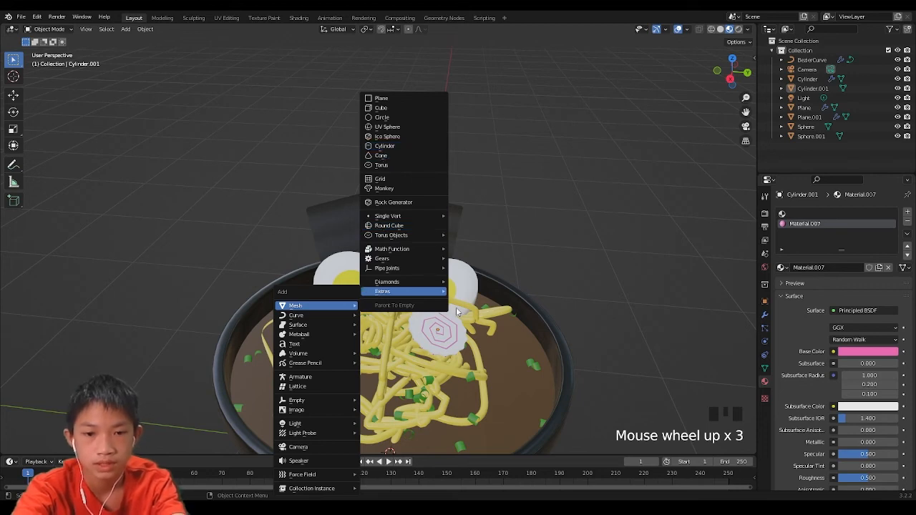
{"action": "left_click", "coordinate": [384, 145]}
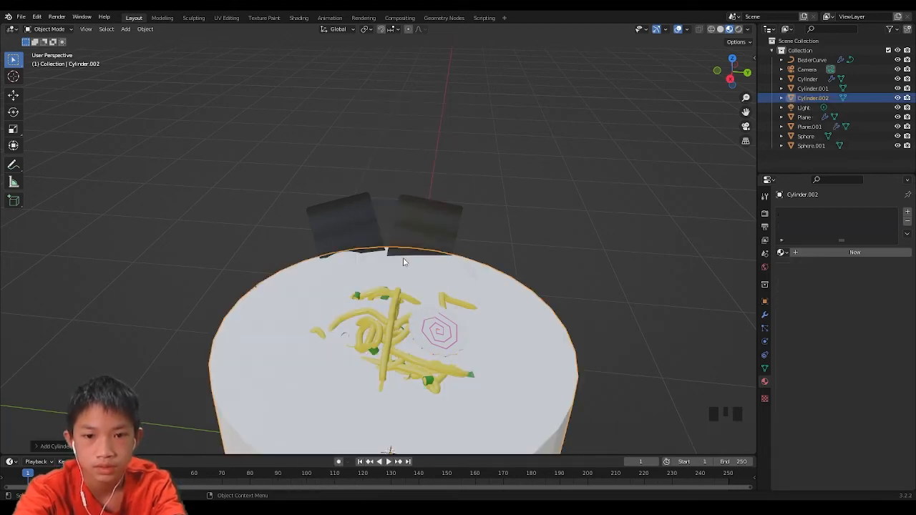
{"action": "key", "text": "g"}
{"action": "key", "text": "z"}
{"action": "left_click", "coordinate": [481, 45]}
{"action": "scroll", "coordinate": [536, 227], "scroll_direction": "down", "scroll_amount": 7}
{"action": "key", "text": "g"}
{"action": "key", "text": "z"}
{"action": "left_click", "coordinate": [552, 191]}
- Scale the new cylinder down along Z into a flat disc
{"action": "key", "text": "s"}
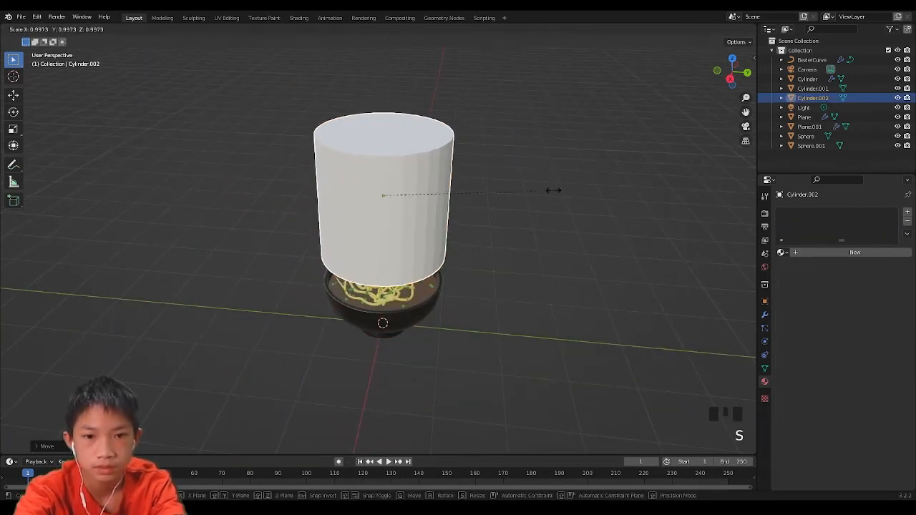
{"action": "key", "text": "z"}
{"action": "left_click", "coordinate": [390, 195]}
- Select every second vertical side edge around the new disc's rim by repeating the edge selection pattern
{"action": "key", "text": "Tab"}
{"action": "scroll", "coordinate": [393, 189], "scroll_direction": "up", "scroll_amount": 5}
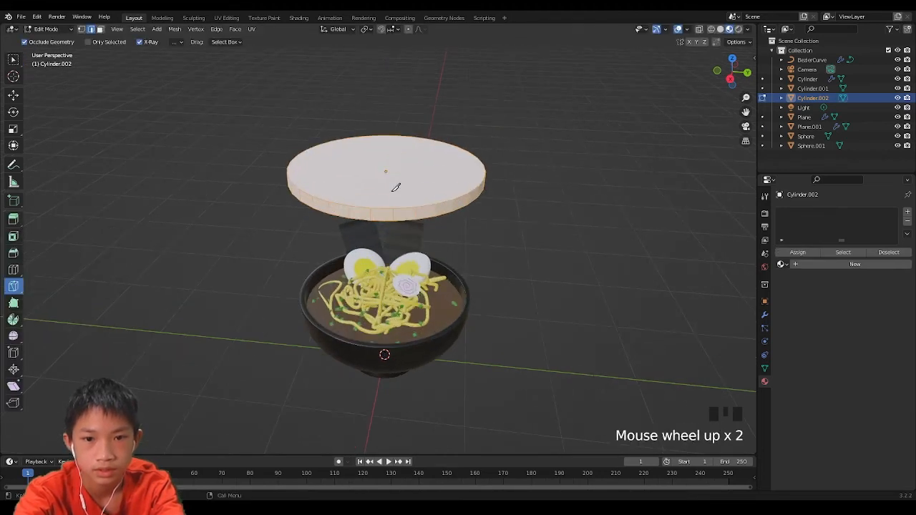
{"action": "left_click", "coordinate": [13, 57]}
{"action": "left_click", "coordinate": [273, 156]}
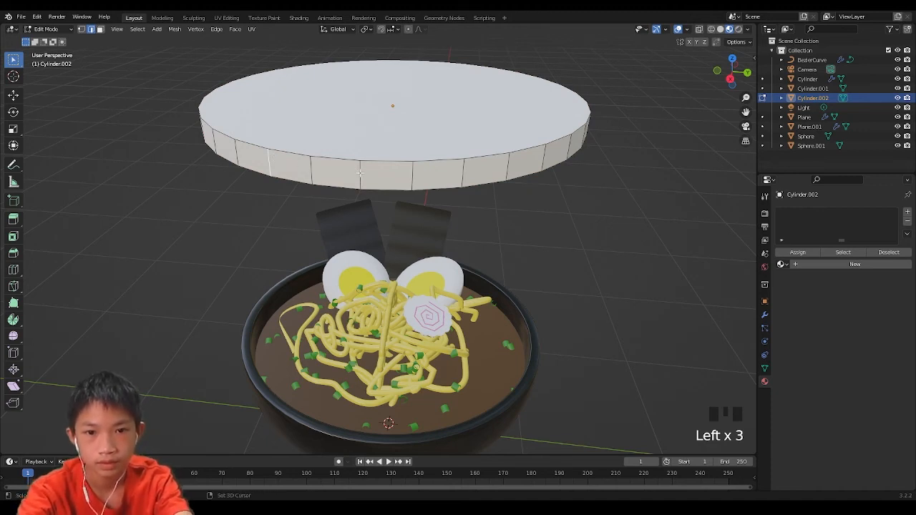
{"action": "key", "text": "ctrl+shift+KP_Add"}
{"action": "key", "text": "ctrl+shift+KP_Add"}
{"action": "key", "text": "ctrl+shift+KP_Add"}
{"action": "key", "text": "ctrl+shift+KP_Add"}
{"action": "key", "text": "ctrl+shift+KP_Add"}
{"action": "key", "text": "ctrl+shift+KP_Add"}
{"action": "key", "text": "ctrl+shift+KP_Add"}
{"action": "key", "text": "ctrl+shift+KP_Add"}
{"action": "key", "text": "ctrl+shift+KP_Add"}
{"action": "key", "text": "ctrl+shift+KP_Add"}
{"action": "key", "text": "ctrl+shift+KP_Add"}
{"action": "key", "text": "ctrl+shift+KP_Add"}
{"action": "key", "text": "ctrl+shift+KP_Add"}
{"action": "key", "text": "ctrl+shift+KP_Add"}
{"action": "key", "text": "ctrl+shift+KP_Add"}
{"action": "key", "text": "ctrl+shift+KP_Add"}
{"action": "key", "text": "ctrl+shift+KP_Add"}
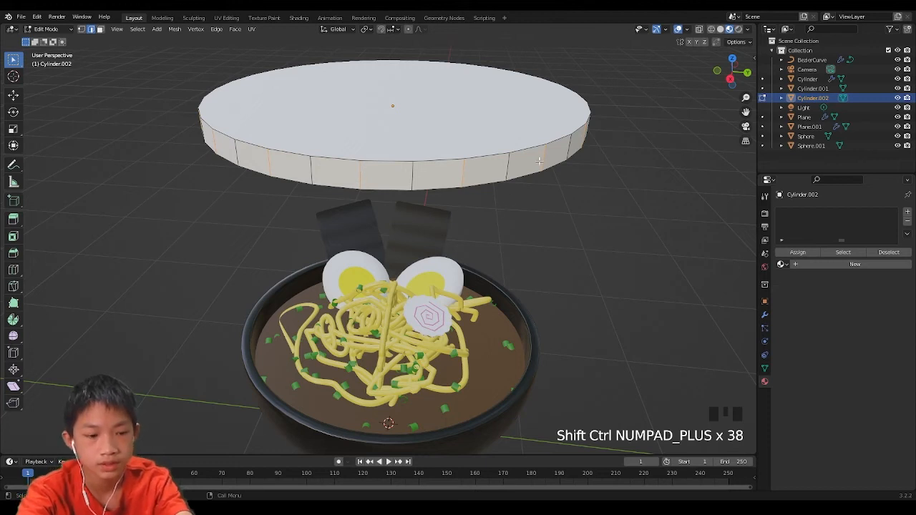
- Scale the selected side edges outward for a scalloped rim, and thin the whole disc along Z
{"action": "key", "text": "s"}
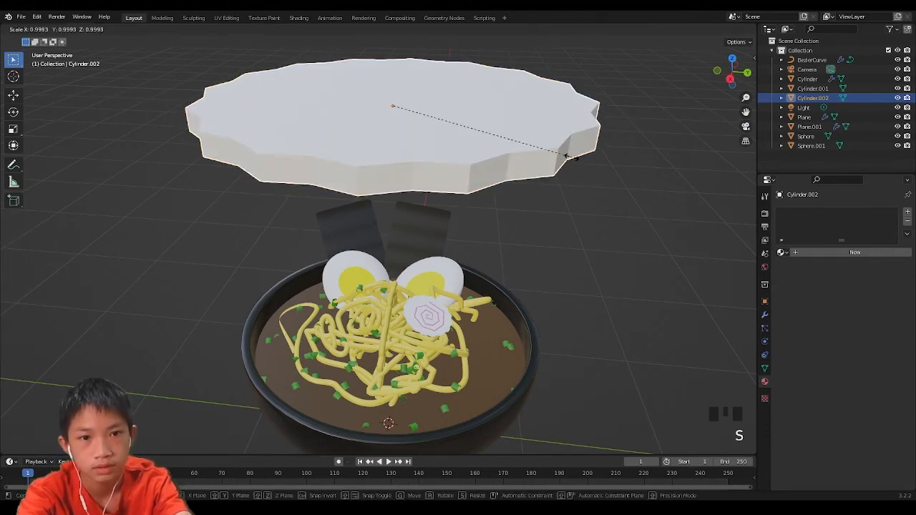
{"action": "left_click", "coordinate": [471, 131]}
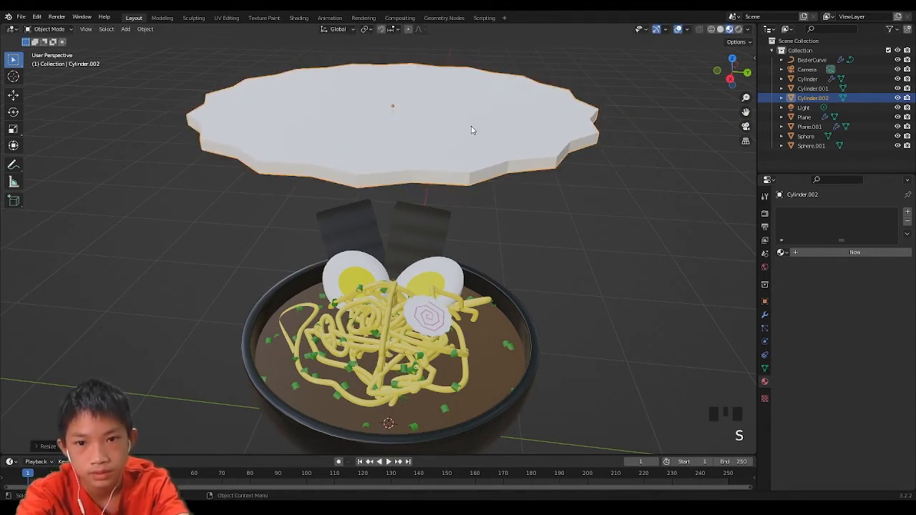
- Add a Subdivision Surface modifier to the scalloped disc
{"action": "left_click", "coordinate": [765, 315]}
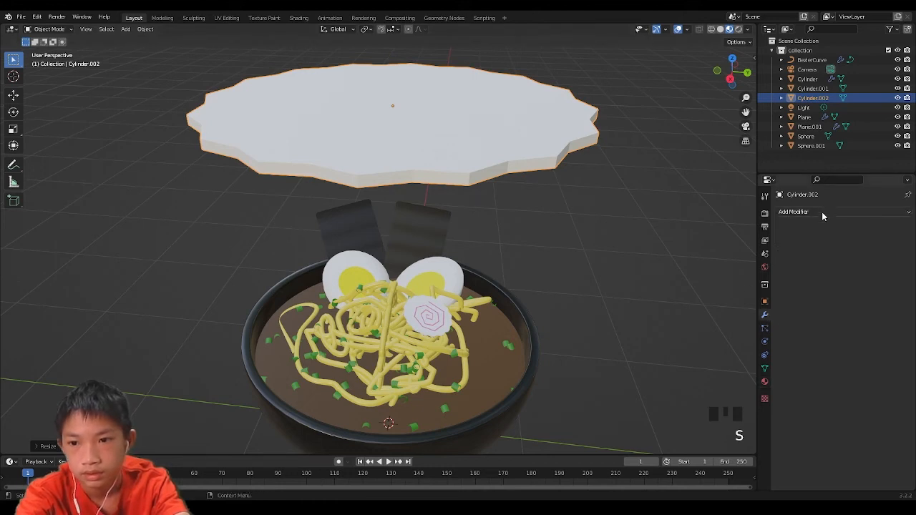
{"action": "left_click", "coordinate": [823, 213]}
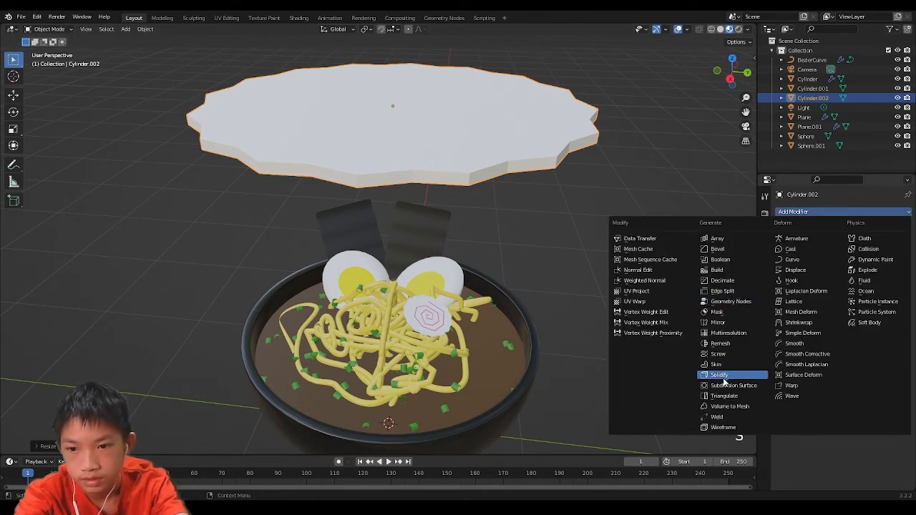
{"action": "left_click", "coordinate": [727, 386]}
- Select the scalloped disc's upper and lower faces and inset them slightly inside the rim
{"action": "key", "text": "Tab"}
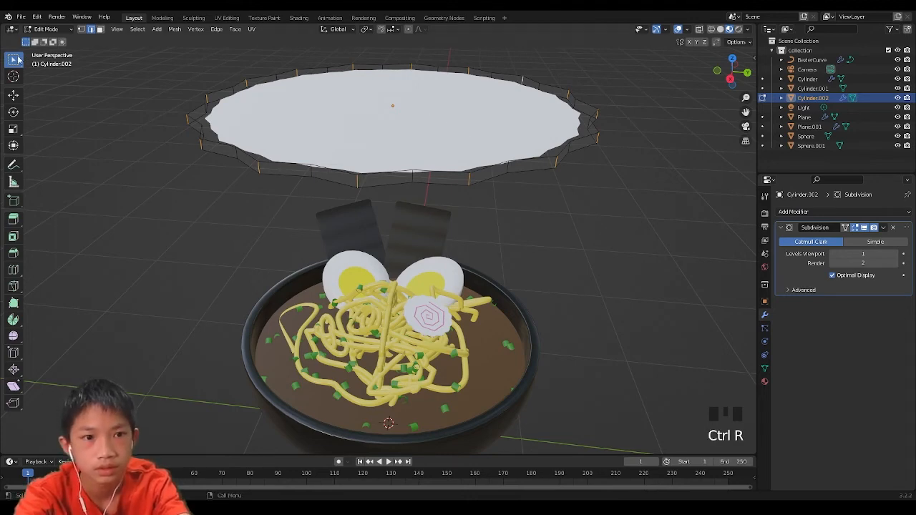
{"action": "left_click", "coordinate": [101, 31]}
{"action": "left_click", "coordinate": [342, 125]}
{"action": "middle_click_drag", "start_coordinate": [344, 125], "coordinate": [405, 233]}
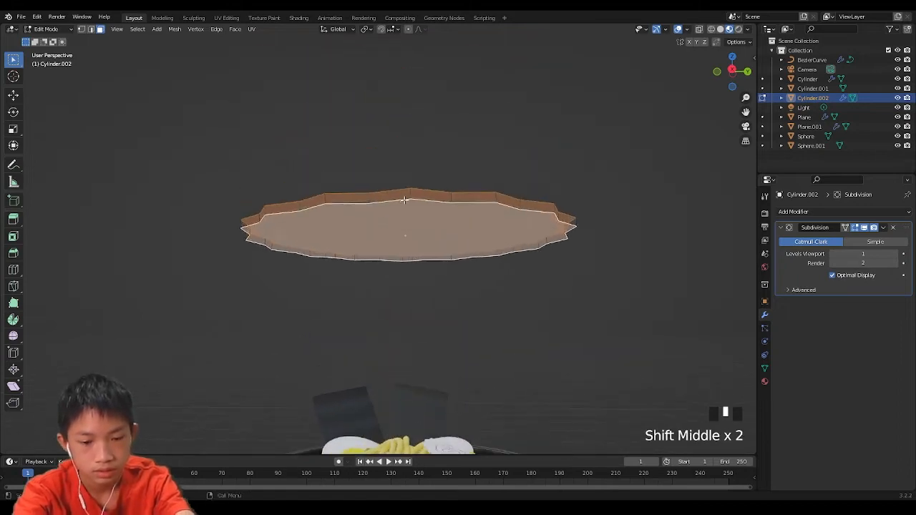
{"action": "scroll", "coordinate": [425, 289], "scroll_direction": "up", "scroll_amount": 3}
{"action": "key", "text": "i"}
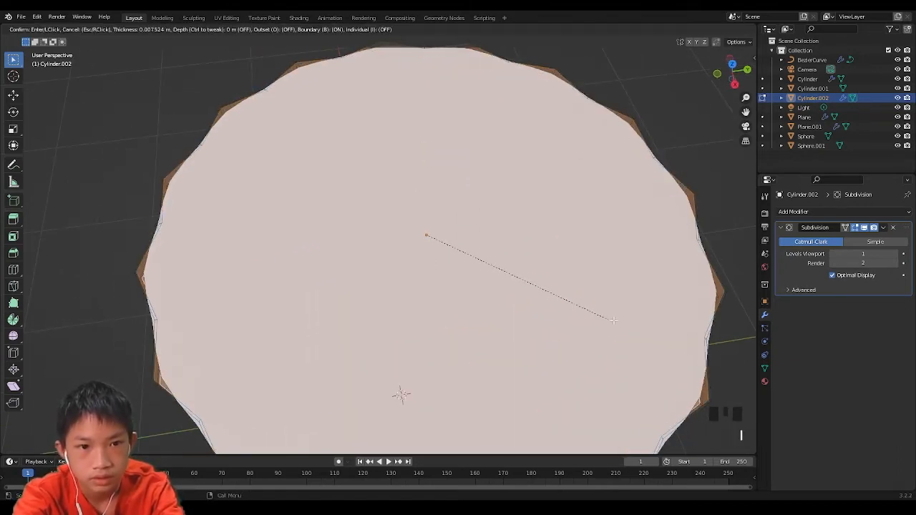
{"action": "left_click", "coordinate": [618, 320]}
- Inset the selected faces repeatedly toward the centre, building concentric rings around a small central face
{"action": "middle_click_drag", "start_coordinate": [465, 229], "coordinate": [486, 200]}
{"action": "key", "text": "i"}
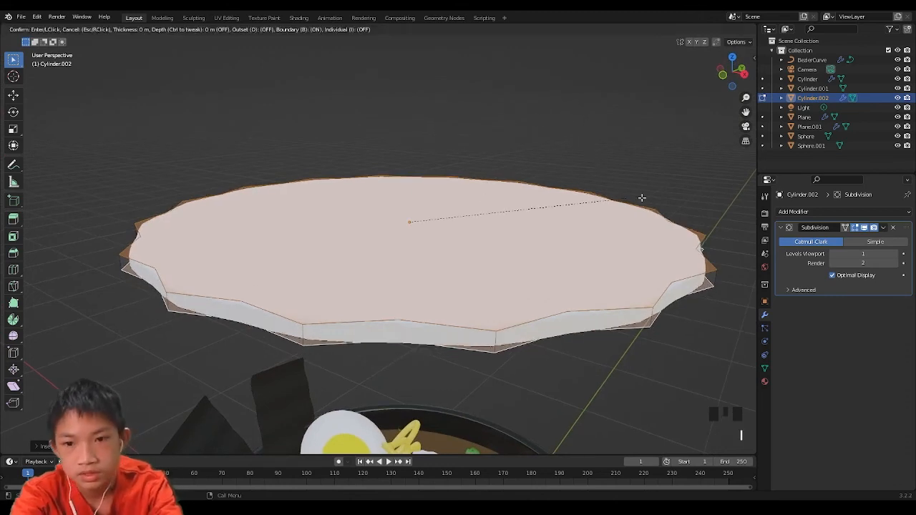
{"action": "left_click", "coordinate": [634, 199]}
{"action": "key", "text": "i"}
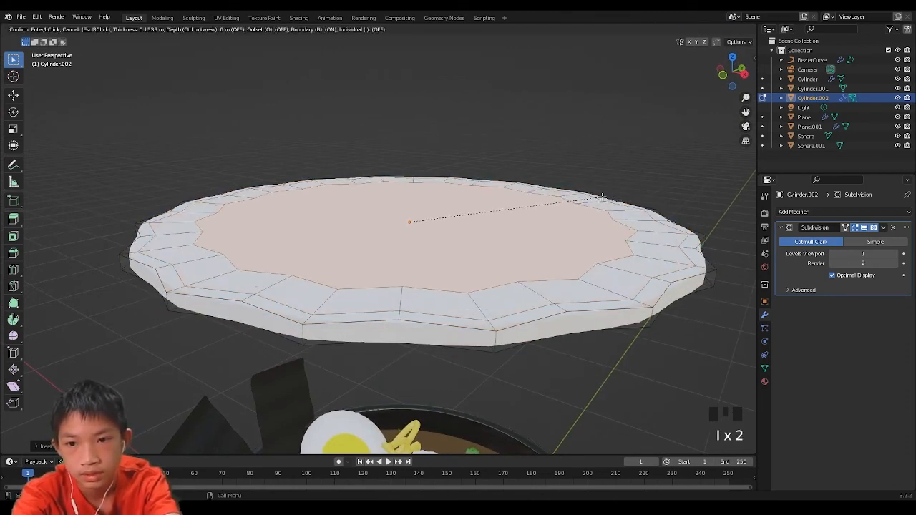
{"action": "left_click", "coordinate": [613, 198]}
{"action": "key", "text": "i"}
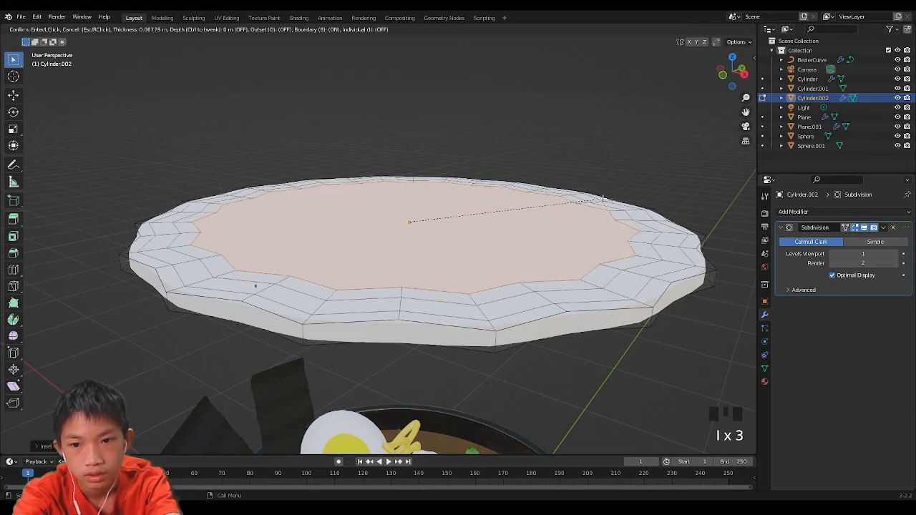
{"action": "left_click", "coordinate": [583, 197]}
{"action": "key", "text": "i"}
{"action": "left_click", "coordinate": [576, 196]}
{"action": "key", "text": "i"}
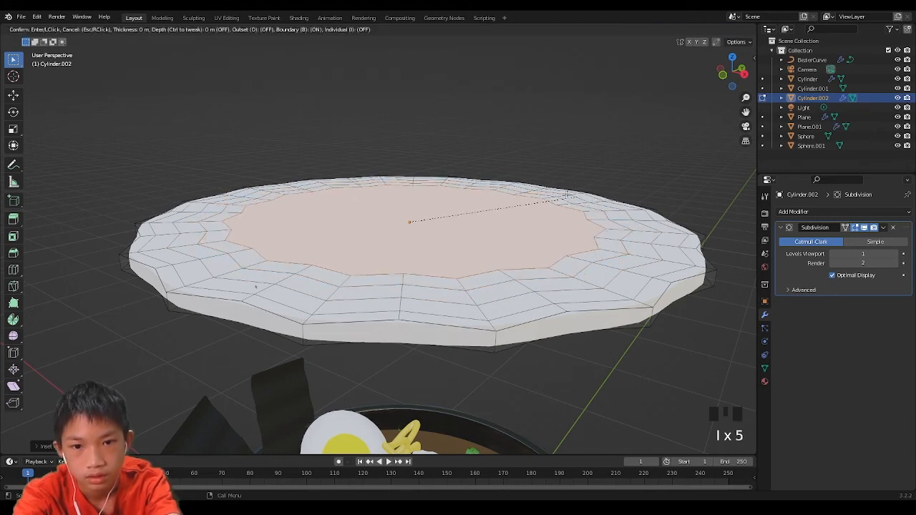
{"action": "left_click", "coordinate": [547, 194]}
{"action": "key", "text": "i"}
{"action": "left_click", "coordinate": [530, 192]}
{"action": "key", "text": "i"}
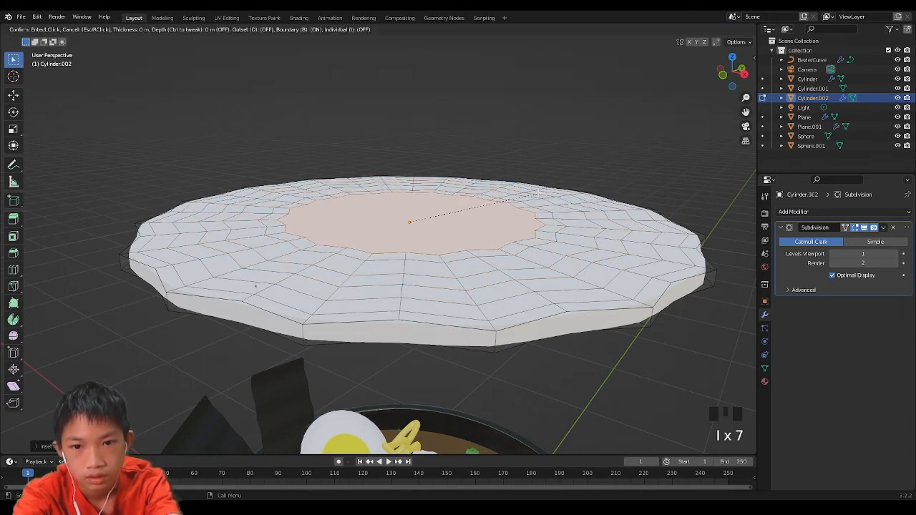
{"action": "left_click", "coordinate": [497, 186]}
{"action": "key", "text": "i"}
{"action": "left_click", "coordinate": [488, 186]}
{"action": "key", "text": "i"}
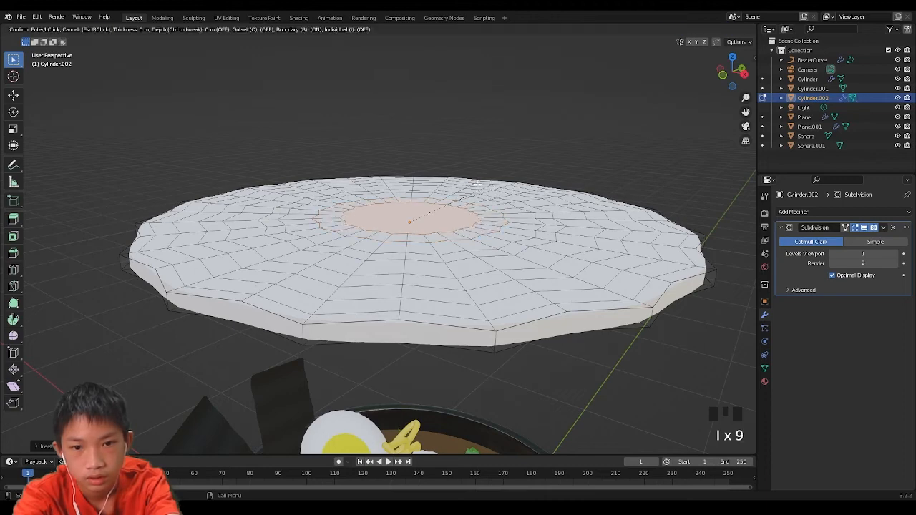
{"action": "left_click", "coordinate": [464, 188]}
- Enable proportional editing with smooth falloff and shift the central faces along X and Y, bringing them back near the disc's middle
{"action": "middle_click_drag", "start_coordinate": [464, 188], "coordinate": [469, 265]}
{"action": "scroll", "coordinate": [482, 239], "scroll_direction": "down", "scroll_amount": 3}
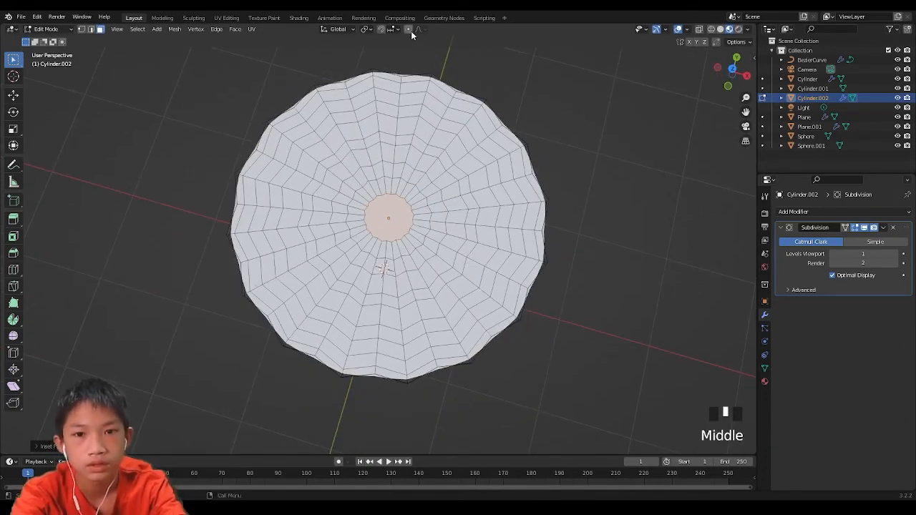
{"action": "key", "text": "g"}
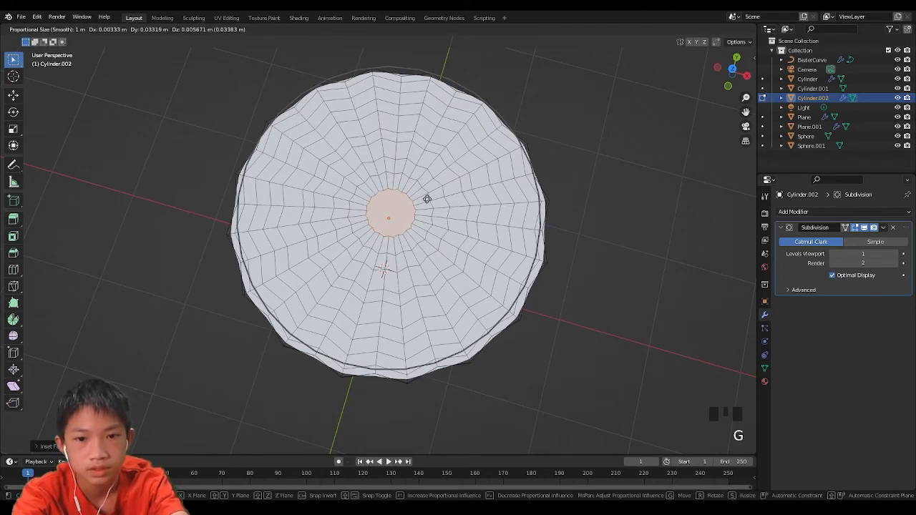
{"action": "key", "text": "g"}
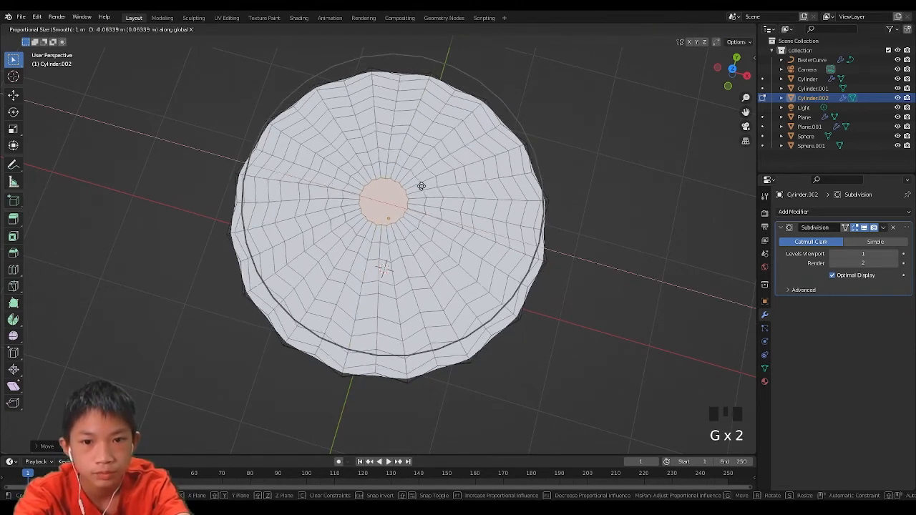
{"action": "key", "text": "g"}
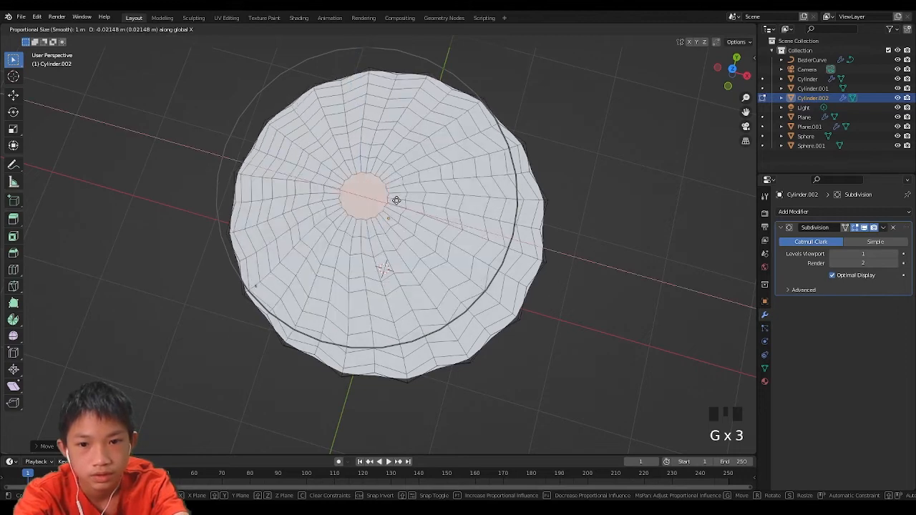
{"action": "key", "text": "g"}
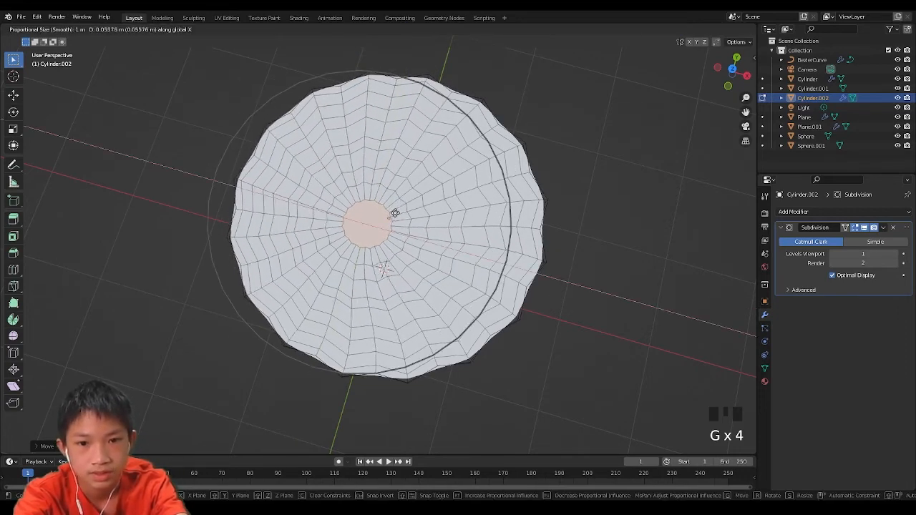
{"action": "key", "text": "g"}
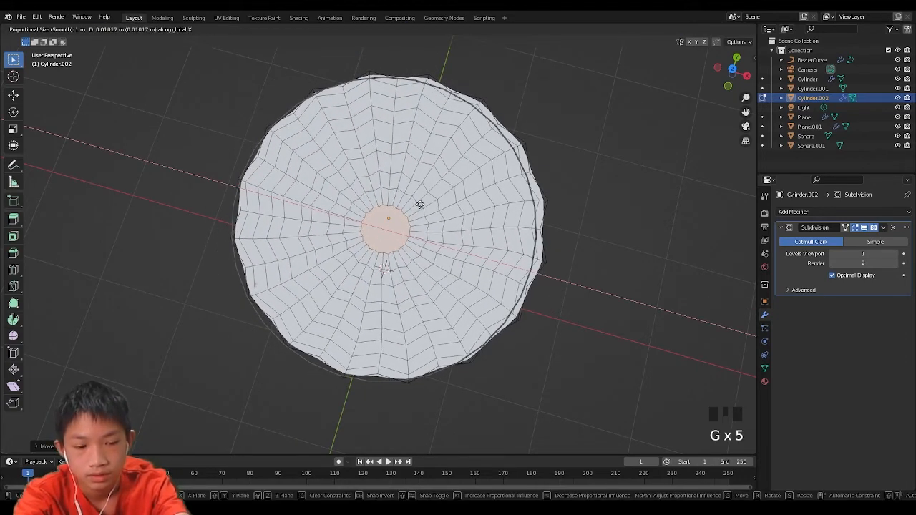
{"action": "key", "text": "g"}
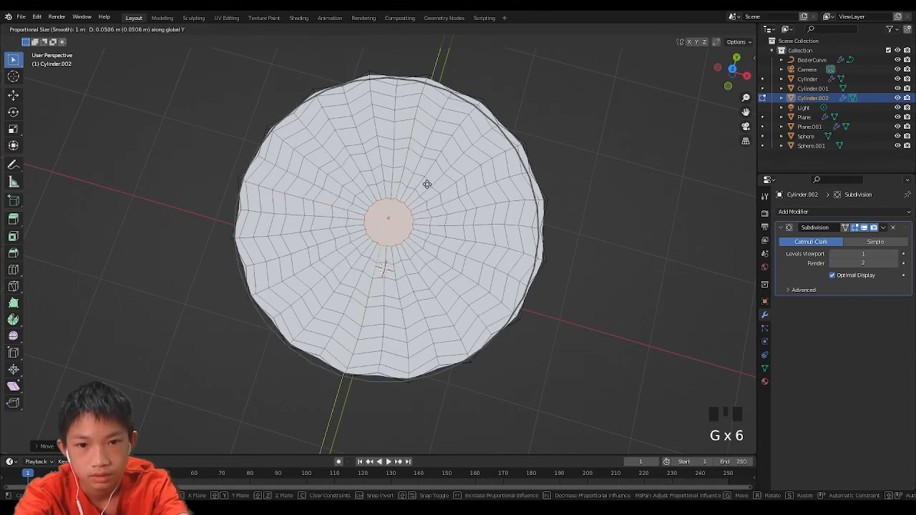
- Raise the central faces along Z in two proportional moves to give the disc a domed shape
{"action": "middle_click_drag", "start_coordinate": [427, 182], "coordinate": [455, 132]}
{"action": "key", "text": "g"}
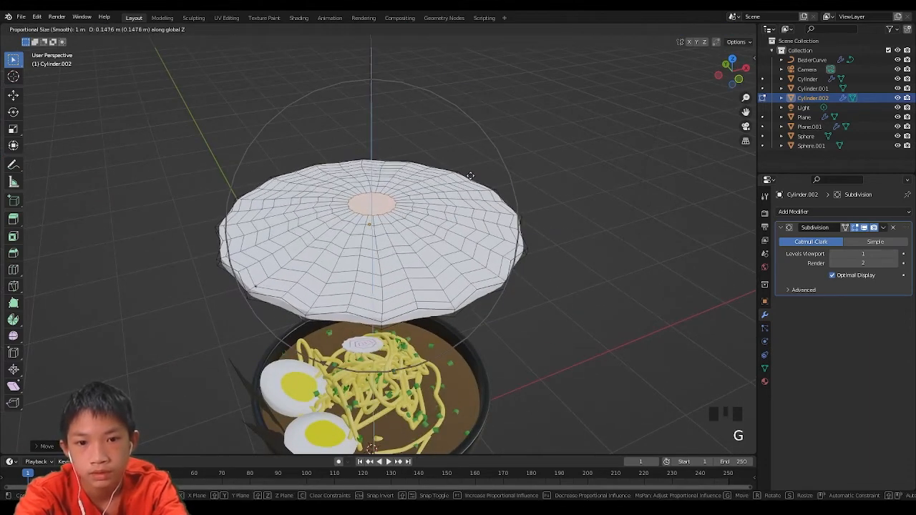
{"action": "left_click", "coordinate": [474, 166]}
{"action": "key", "text": "Tab"}
{"action": "middle_click_drag", "start_coordinate": [475, 166], "coordinate": [407, 191]}
{"action": "key", "text": "Tab"}
{"action": "key", "text": "g"}
{"action": "key", "text": "z"}
{"action": "left_click", "coordinate": [416, 189]}
{"action": "key", "text": "Tab"}
{"action": "scroll", "coordinate": [406, 191], "scroll_direction": "up", "scroll_amount": 4}
{"action": "key", "text": "Tab"}
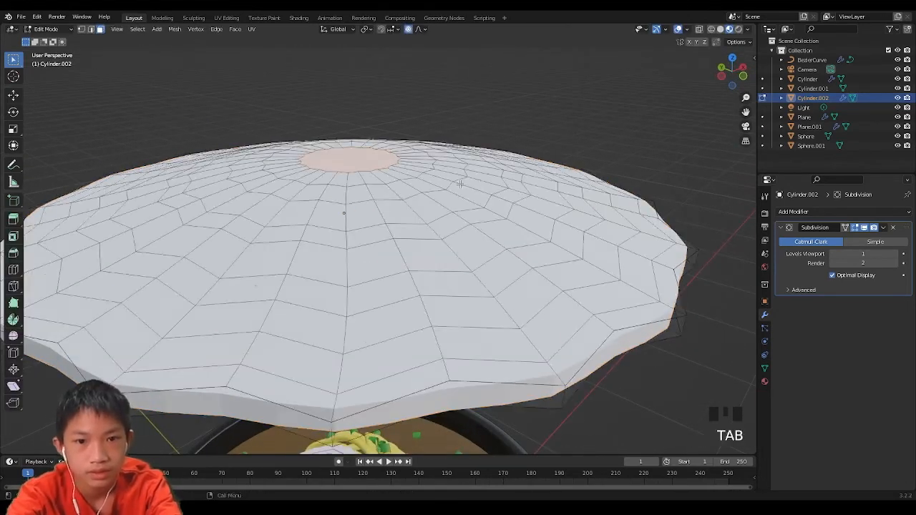
- Select all the concentric edge loops on the domed side of the disc, from the central face out toward the rim
{"action": "middle_click_drag", "start_coordinate": [448, 143], "coordinate": [444, 205]}
{"action": "key", "text": "2"}
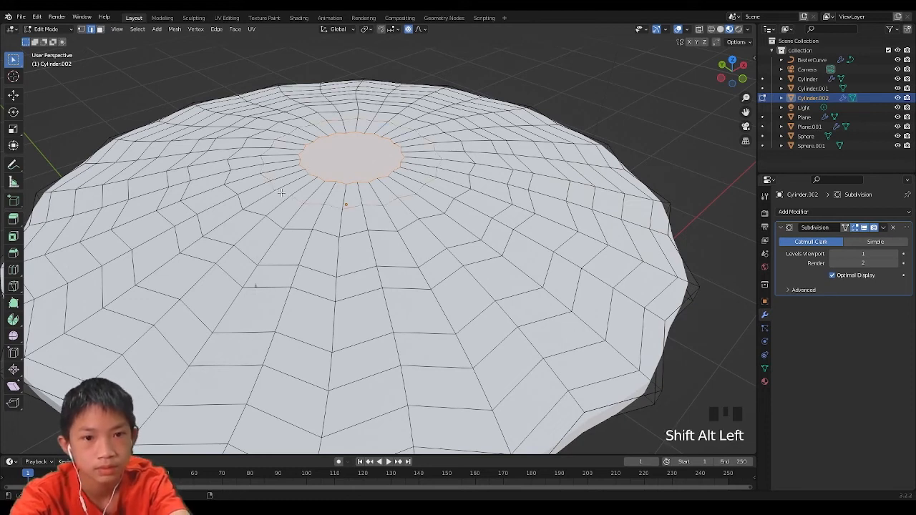
{"action": "left_click", "coordinate": [251, 211], "text": "alt+shift"}
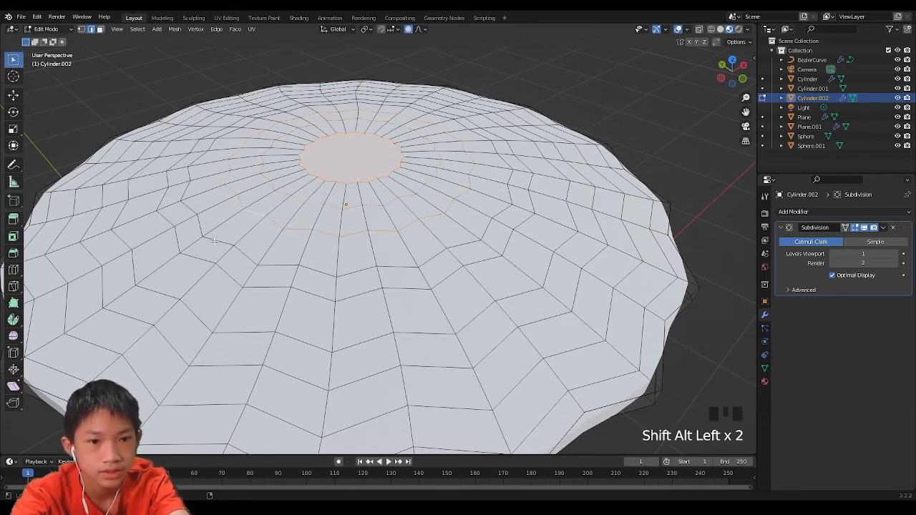
{"action": "left_click", "coordinate": [213, 241], "text": "alt+shift"}
{"action": "left_click", "coordinate": [184, 262], "text": "alt+shift"}
{"action": "left_click", "coordinate": [147, 293], "text": "alt+shift"}
{"action": "left_click", "coordinate": [118, 319], "text": "alt+shift"}
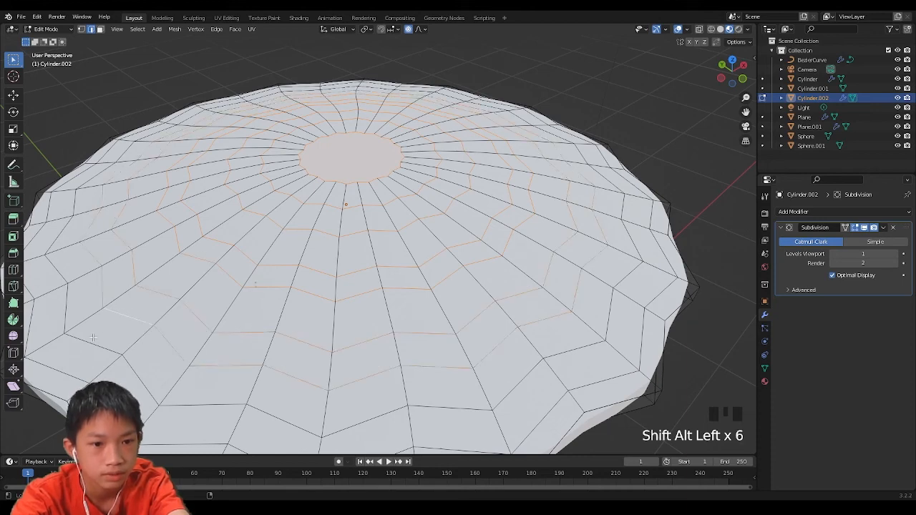
{"action": "left_click", "coordinate": [92, 339], "text": "alt+shift"}
{"action": "left_click", "coordinate": [70, 364], "text": "alt+shift"}
- Bevel the selected concentric edge loops into narrow double-edged bands
{"action": "scroll", "coordinate": [263, 286], "scroll_direction": "down", "scroll_amount": 3}
{"action": "scroll", "coordinate": [365, 293], "scroll_direction": "up", "scroll_amount": 1}
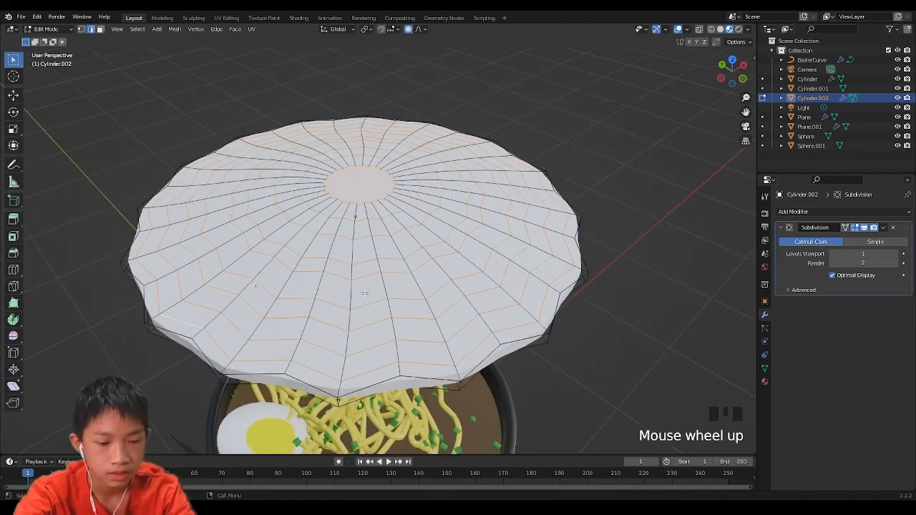
{"action": "key", "text": "ctrl+b"}
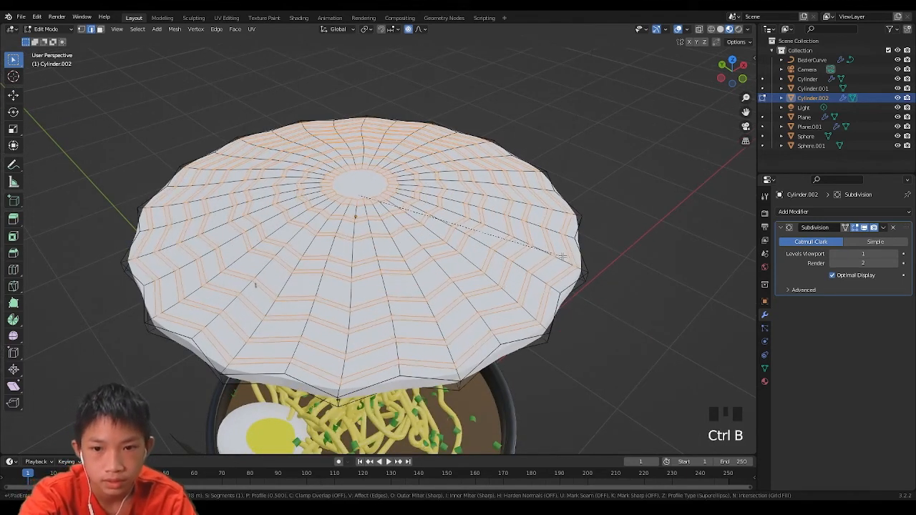
{"action": "scroll", "coordinate": [562, 254], "scroll_direction": "down", "scroll_amount": 1}
- Create a new material for the disc and set its base color to yellow
{"action": "middle_click_drag", "start_coordinate": [564, 245], "coordinate": [615, 250]}
{"action": "scroll", "coordinate": [665, 262], "scroll_direction": "up", "scroll_amount": 3}
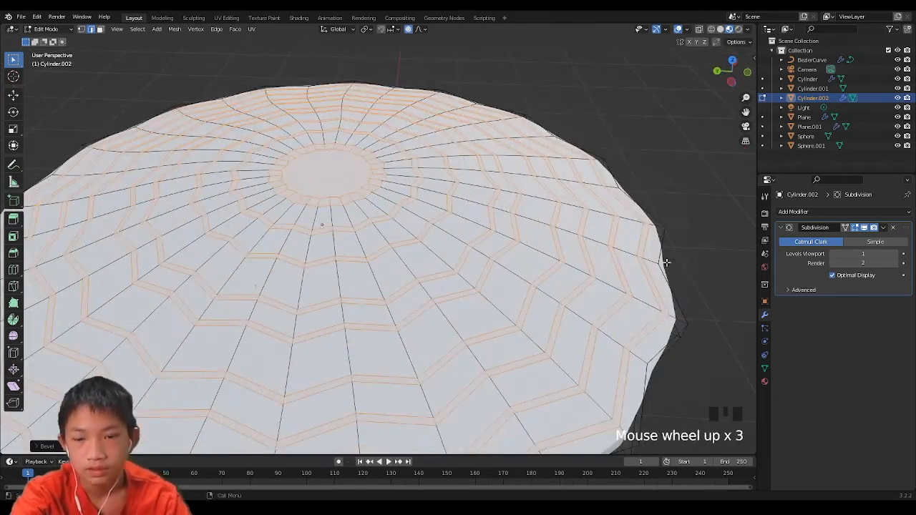
{"action": "left_click", "coordinate": [763, 382]}
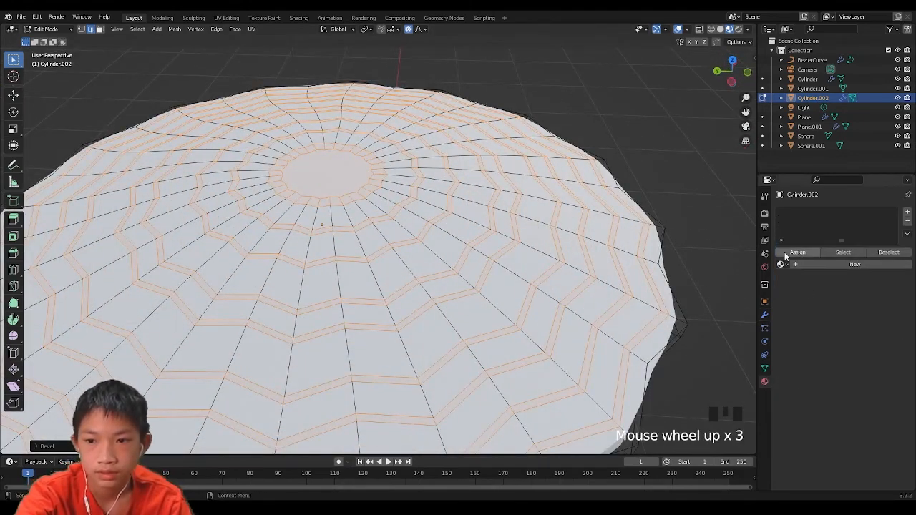
{"action": "left_click", "coordinate": [819, 264]}
{"action": "left_click", "coordinate": [884, 351]}
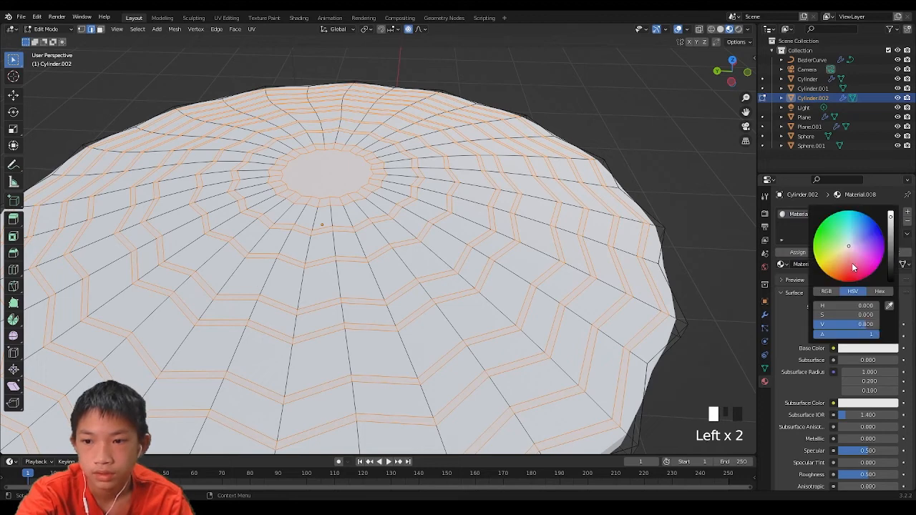
{"action": "mouse_move", "coordinate": [833, 259]}
{"action": "left_mouse_down"}
{"action": "mouse_move", "coordinate": [828, 266]}
{"action": "mouse_move", "coordinate": [832, 258]}
{"action": "left_mouse_up"}
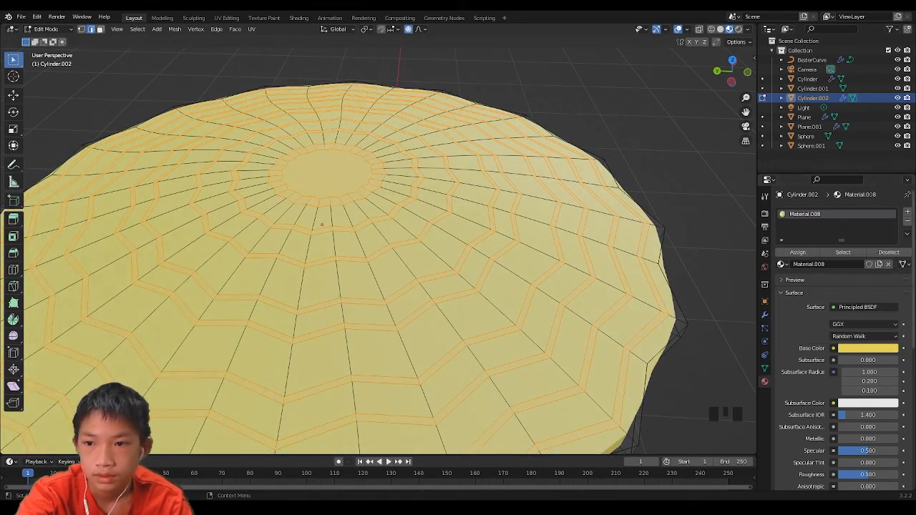
- Add a second material slot to the disc and assign it to the selected beveled bands
{"action": "left_click", "coordinate": [907, 212]}
{"action": "left_click", "coordinate": [809, 266]}
{"action": "scroll", "coordinate": [577, 224], "scroll_direction": "down", "scroll_amount": 3}
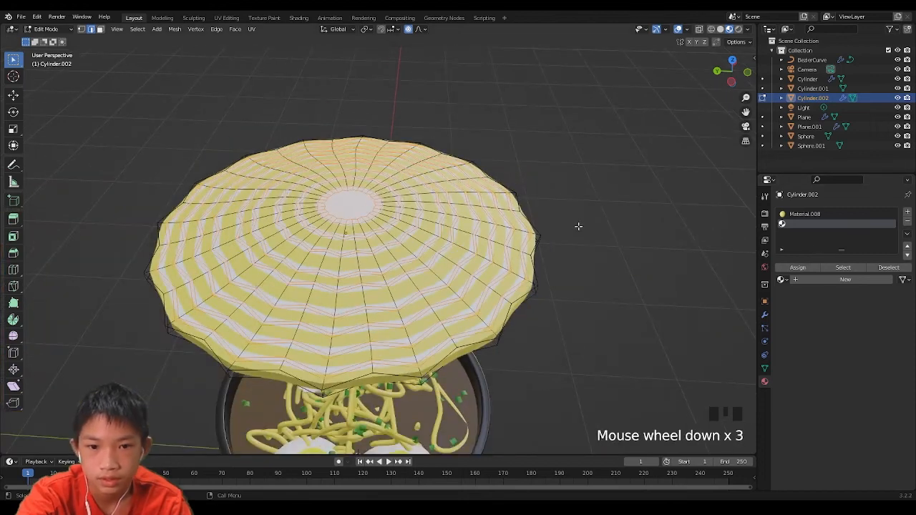
{"action": "middle_click_drag", "start_coordinate": [577, 224], "coordinate": [608, 200]}
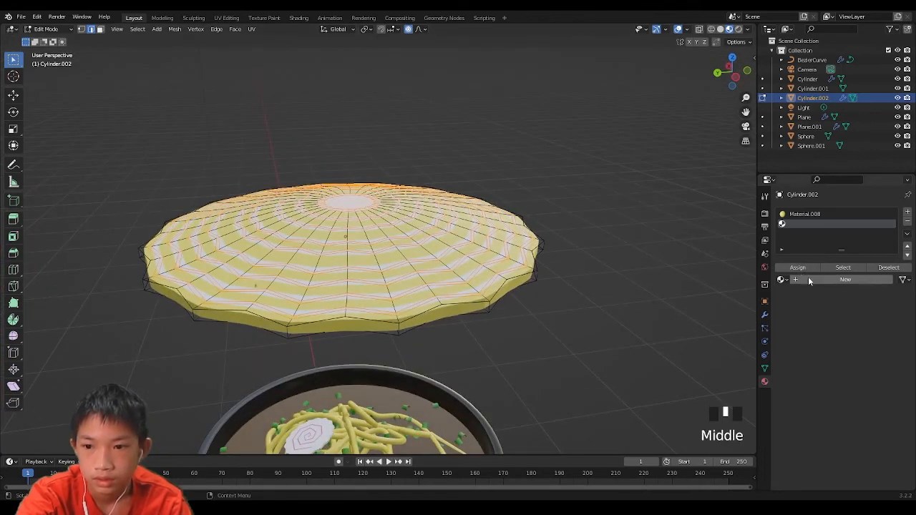
- Create a material in the second slot with a darkened orange-yellow base color, hue 0.101 and saturation 0.867
{"action": "left_click", "coordinate": [797, 280]}
{"action": "left_click", "coordinate": [859, 363]}
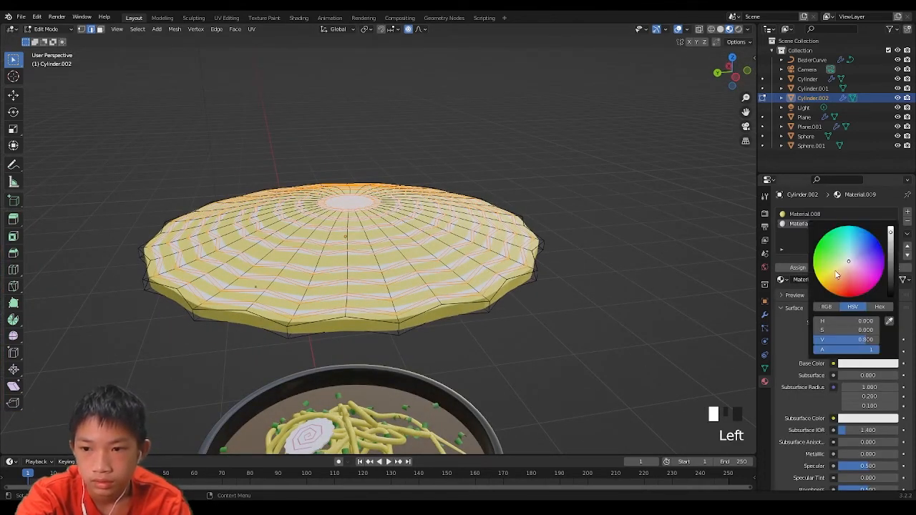
{"action": "left_click", "coordinate": [835, 274]}
{"action": "left_click_drag", "start_coordinate": [837, 273], "coordinate": [836, 281]}
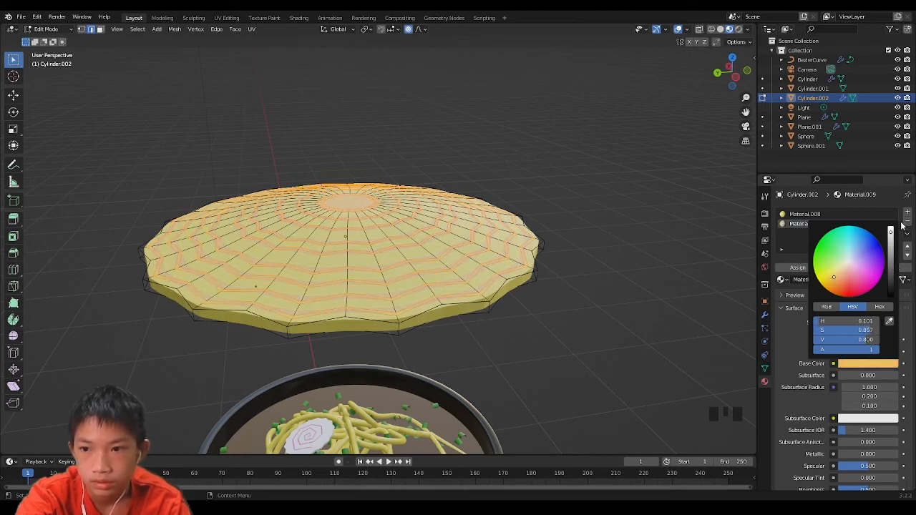
{"action": "left_click", "coordinate": [890, 245]}
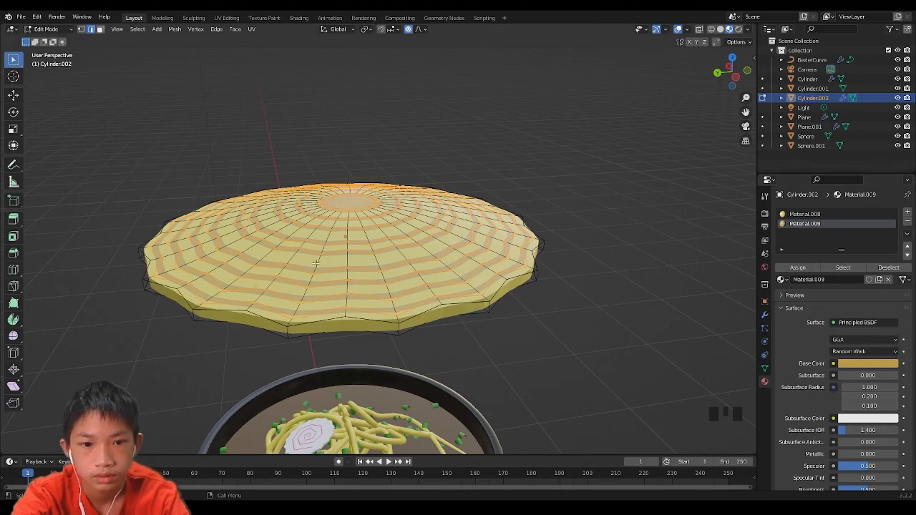
- Select the face loop around the disc's side rim and assign the darker second material to it
{"action": "key", "text": "3"}
{"action": "left_click", "coordinate": [287, 326], "text": "alt"}
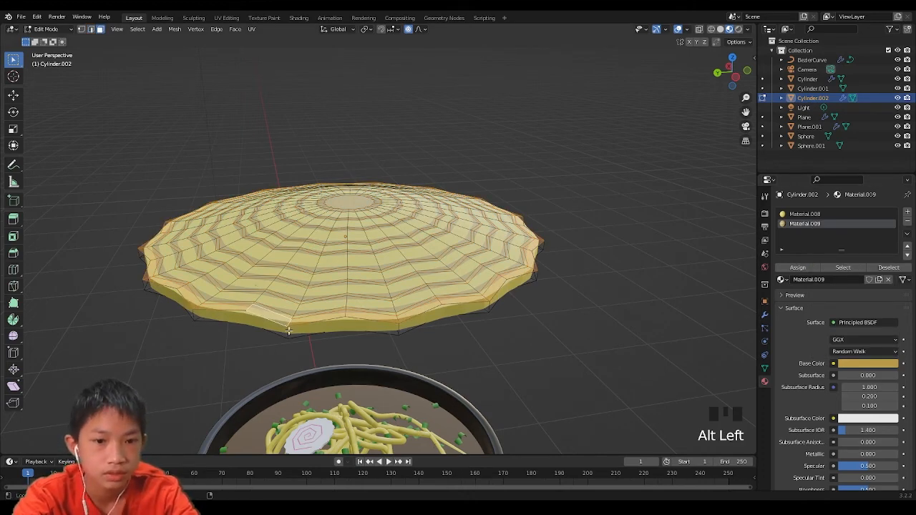
{"action": "left_click", "coordinate": [288, 333], "text": "alt"}
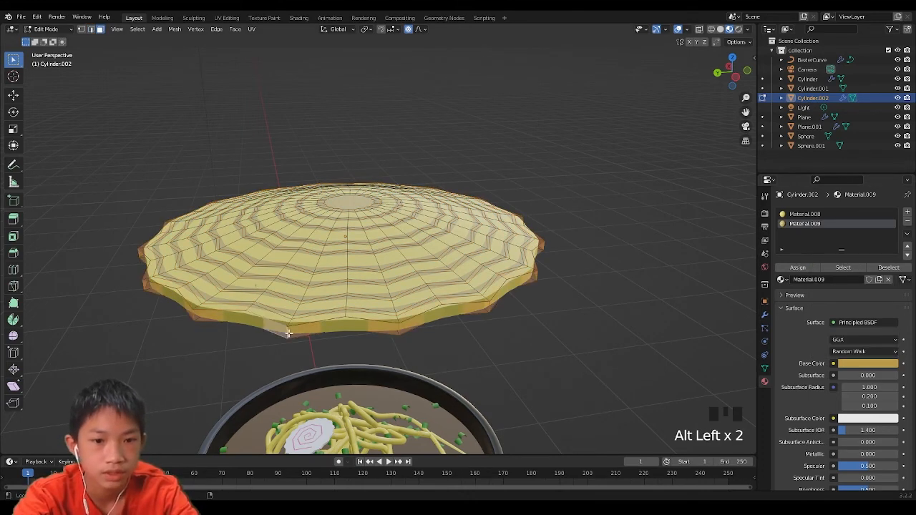
{"action": "left_click", "coordinate": [796, 268]}
{"action": "key", "text": "Tab"}
{"action": "middle_click_drag", "start_coordinate": [666, 221], "coordinate": [656, 223]}
{"action": "scroll", "coordinate": [656, 223], "scroll_direction": "up", "scroll_amount": 4}
{"action": "scroll", "coordinate": [609, 261], "scroll_direction": "down", "scroll_amount": 1}
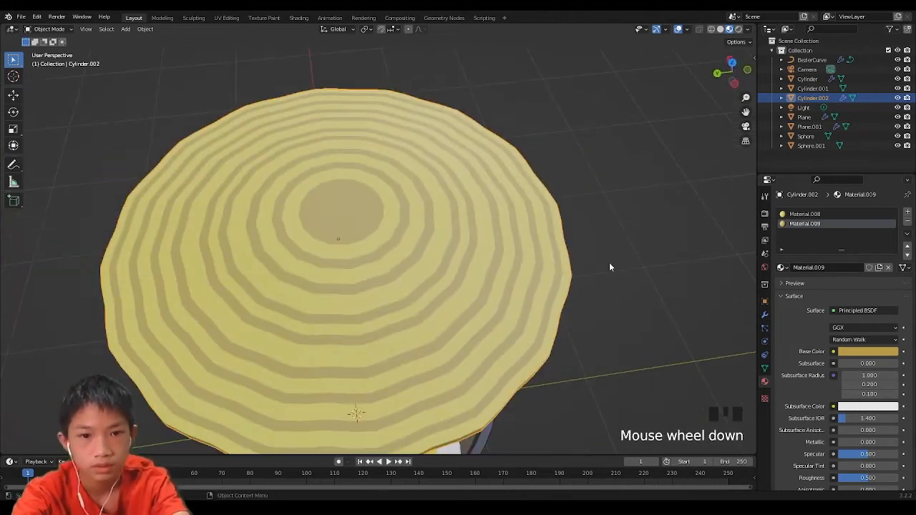
- Scale down the banded yellow disc and lower it along Z to the level of the soup bowl
{"action": "key", "text": "s"}
{"action": "left_click", "coordinate": [441, 247]}
{"action": "middle_click_drag", "start_coordinate": [439, 248], "coordinate": [603, 195]}
{"action": "key", "text": "g"}
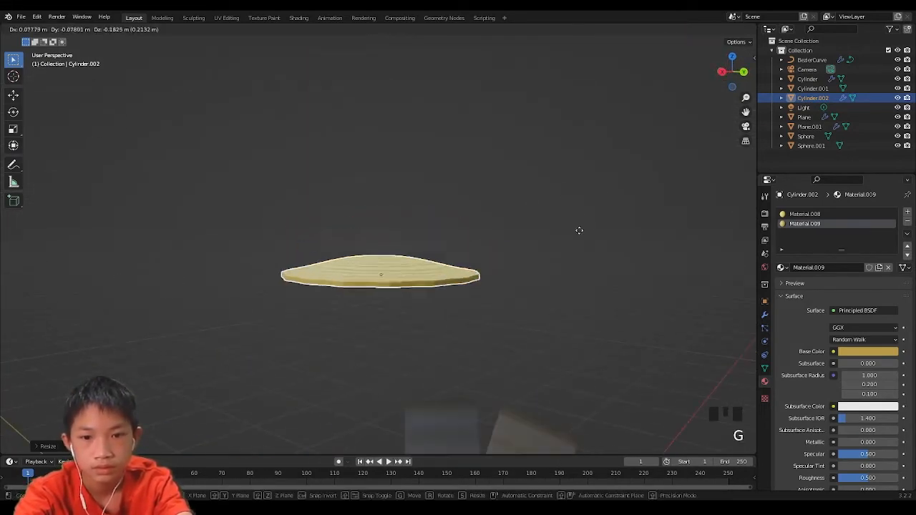
{"action": "key", "text": "z"}
{"action": "left_click", "coordinate": [552, 415]}
{"action": "middle_click_drag", "start_coordinate": [567, 372], "coordinate": [582, 286]}
{"action": "scroll", "coordinate": [586, 347], "scroll_direction": "down", "scroll_amount": 2}
{"action": "key", "text": "g"}
{"action": "key", "text": "z"}
{"action": "left_click", "coordinate": [589, 360]}
- Place the disc inside the bowl in front of a halved egg, tilted and raised slightly above the soup
{"action": "key", "text": "g"}
{"action": "key", "text": "shift+z"}
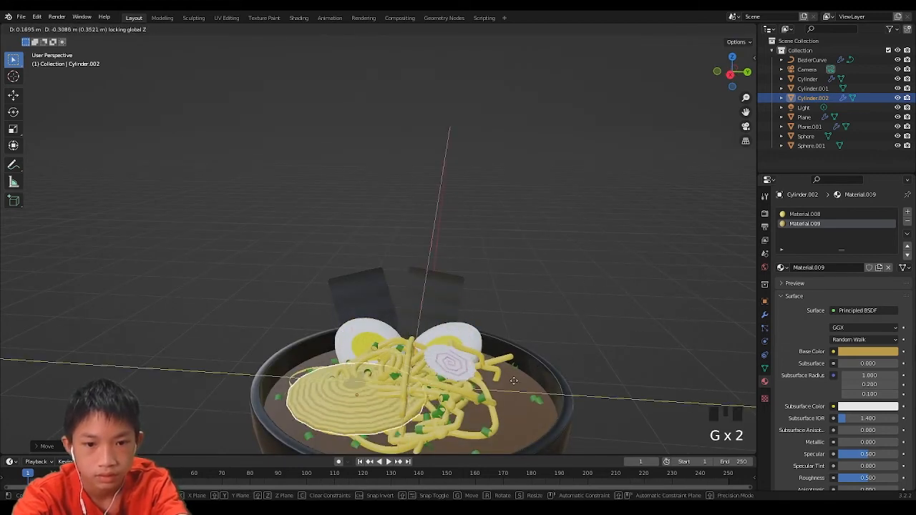
{"action": "key", "text": "r"}
{"action": "left_click", "coordinate": [470, 331]}
{"action": "key", "text": "g"}
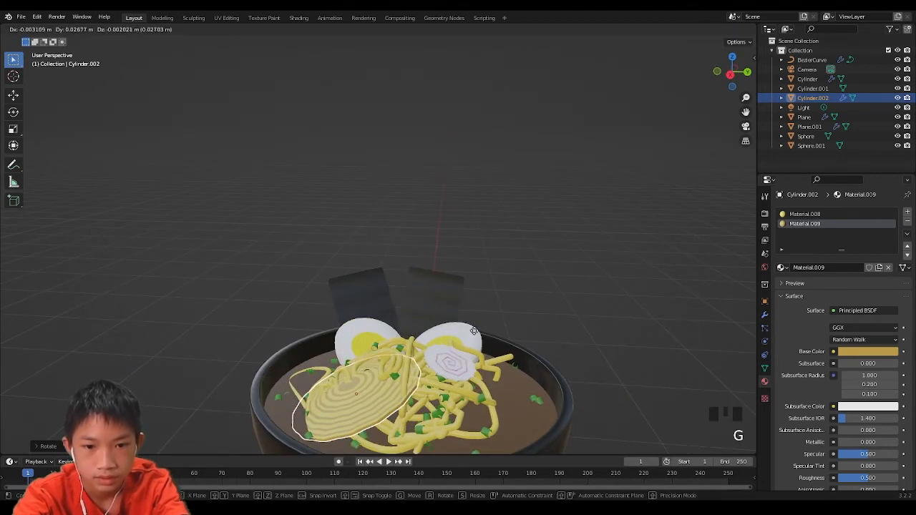
{"action": "key", "text": "shift+z"}
{"action": "right_click", "coordinate": [482, 306]}
{"action": "key", "text": "g"}
{"action": "key", "text": "z"}
{"action": "left_click", "coordinate": [484, 298]}
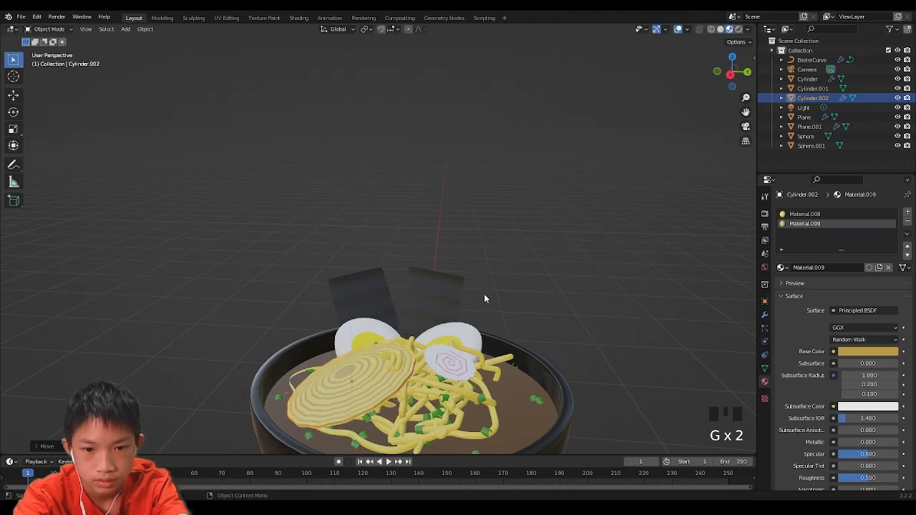
- Turn the tilted disc about Z and adjust its height over the noodles
{"action": "key", "text": "r"}
{"action": "key", "text": "z"}
{"action": "left_click", "coordinate": [458, 276]}
{"action": "key", "text": "g"}
{"action": "key", "text": "z"}
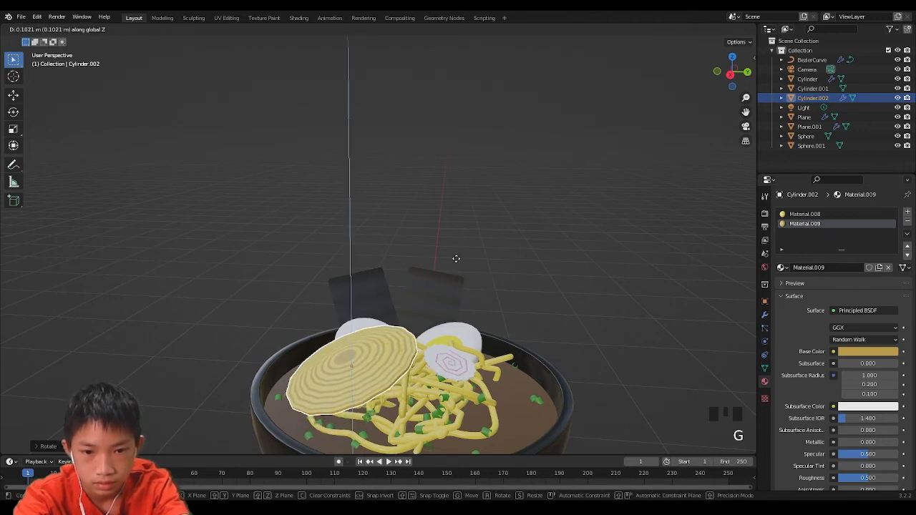
{"action": "left_click", "coordinate": [456, 264]}
{"action": "middle_click_drag", "start_coordinate": [457, 263], "coordinate": [428, 301]}
{"action": "key", "text": "g"}
{"action": "key", "text": "z"}
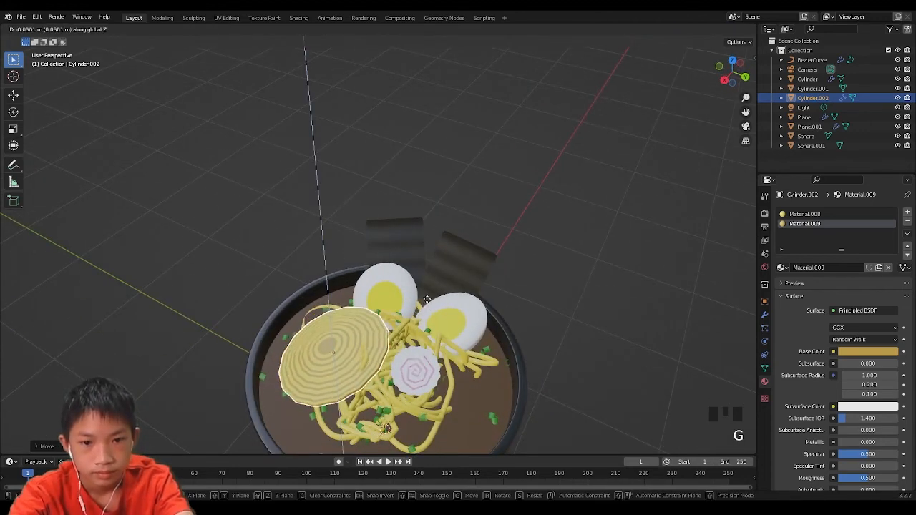
{"action": "left_click", "coordinate": [430, 308]}
- Tilt the disc a little more and shift it toward the bowl's rim beside the noodles
{"action": "key", "text": "r"}
{"action": "left_click", "coordinate": [436, 309]}
{"action": "key", "text": "g"}
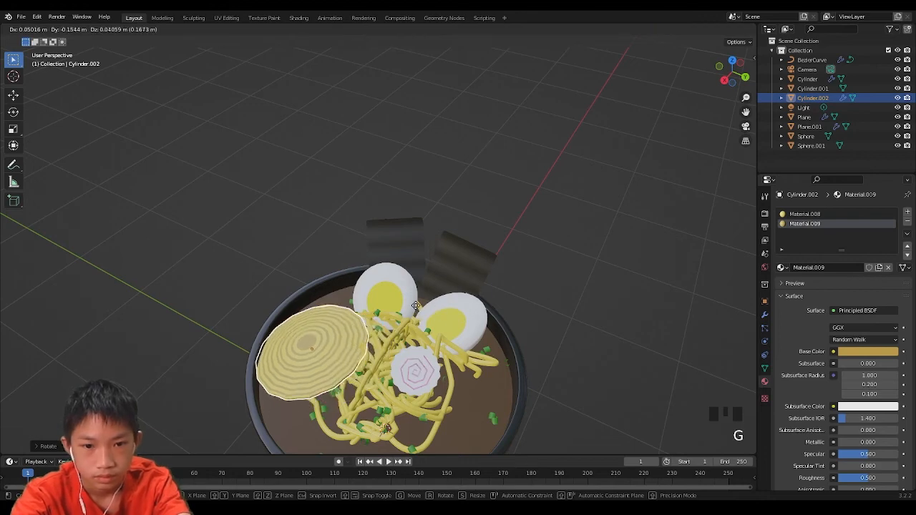
{"action": "left_click", "coordinate": [413, 295]}
{"action": "key", "text": "g"}
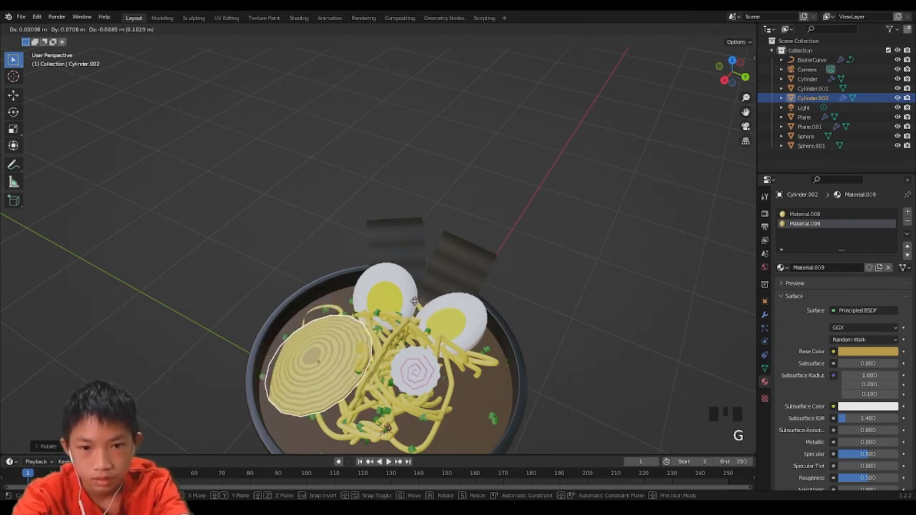
{"action": "left_click", "coordinate": [413, 309]}
- Fine-tune the disc's height along Z so it rests on the soup against the noodles
{"action": "middle_click_drag", "start_coordinate": [414, 308], "coordinate": [484, 292]}
{"action": "scroll", "coordinate": [506, 286], "scroll_direction": "up", "scroll_amount": 2}
{"action": "key", "text": "g"}
{"action": "key", "text": "z"}
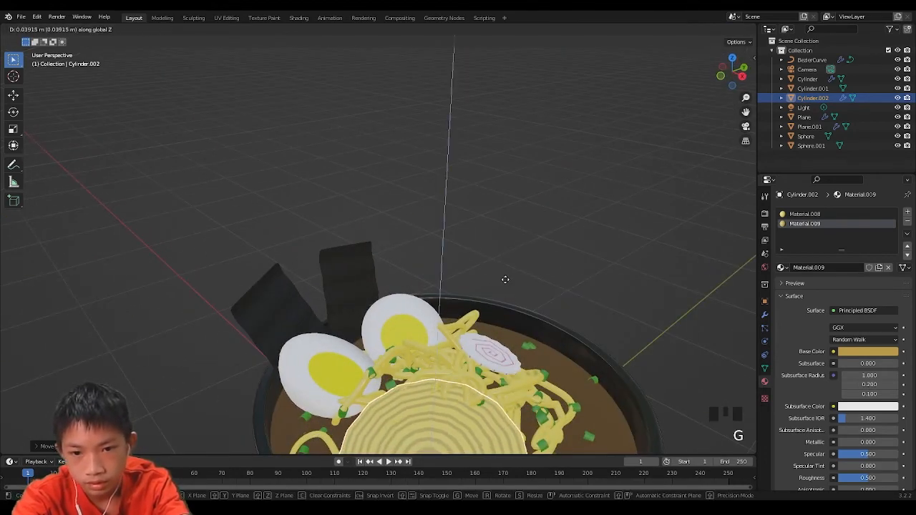
{"action": "left_click", "coordinate": [509, 259]}
{"action": "middle_click_drag", "start_coordinate": [509, 262], "coordinate": [465, 293]}
{"action": "scroll", "coordinate": [352, 277], "scroll_direction": "down", "scroll_amount": 2}
{"action": "key", "text": "g"}
{"action": "key", "text": "z"}
{"action": "left_click", "coordinate": [400, 259]}
- Rotate the disc about -28° around Z and nudge it into place inside the bowl
{"action": "key", "text": "r"}
{"action": "key", "text": "z"}
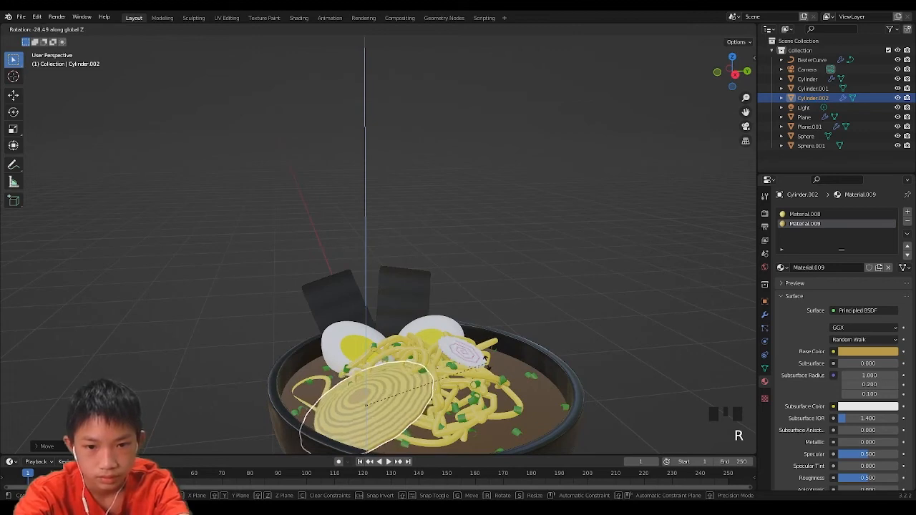
{"action": "left_click", "coordinate": [486, 362]}
{"action": "key", "text": "g"}
{"action": "left_click", "coordinate": [498, 368]}
{"action": "middle_click_drag", "start_coordinate": [499, 368], "coordinate": [477, 385]}
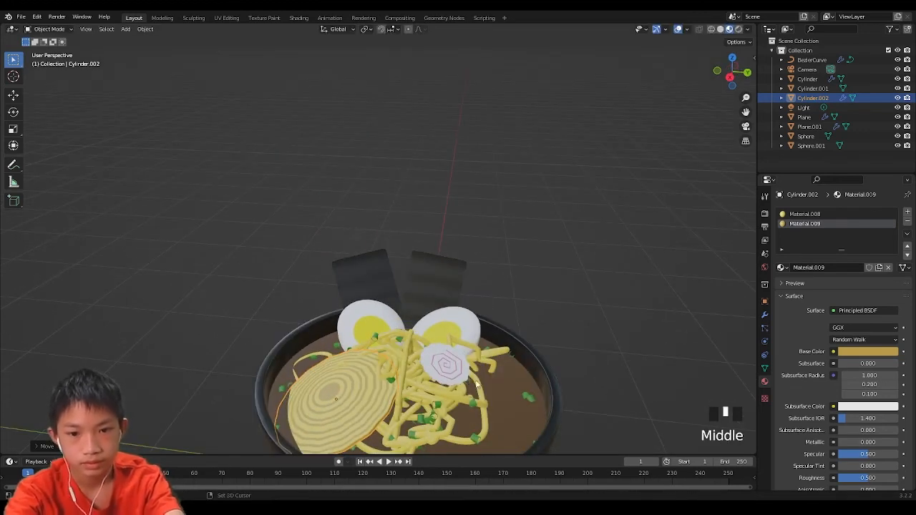
- Duplicate the disc, rotate the copy about 105° around Z, and place it beside the original below the pink-spiral slice
{"action": "key", "text": "shift+d"}
{"action": "key", "text": "r"}
{"action": "key", "text": "z"}
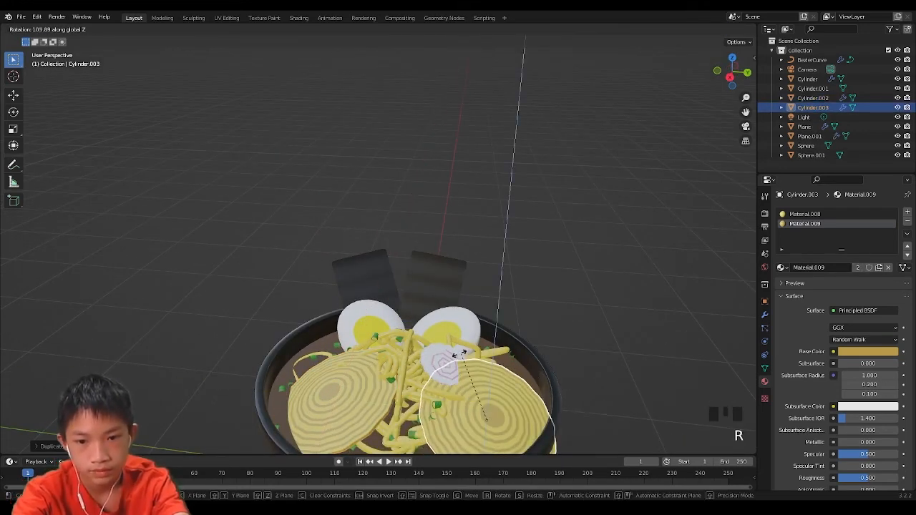
{"action": "left_click", "coordinate": [459, 354]}
{"action": "key", "text": "g"}
{"action": "key", "text": "shift+z"}
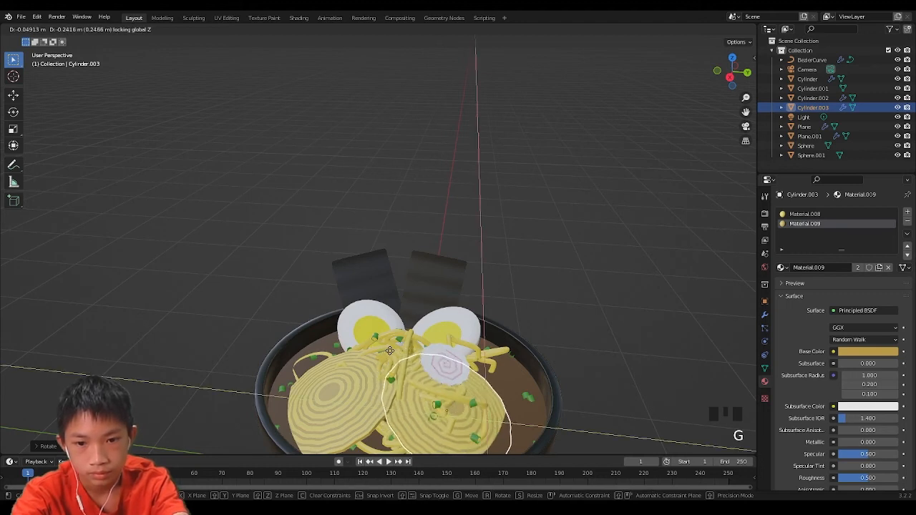
{"action": "left_click", "coordinate": [405, 355]}
- Rotate the duplicated disc by about -18° to sit against the opposite side of the bowl
{"action": "scroll", "coordinate": [423, 360], "scroll_direction": "down", "scroll_amount": 2}
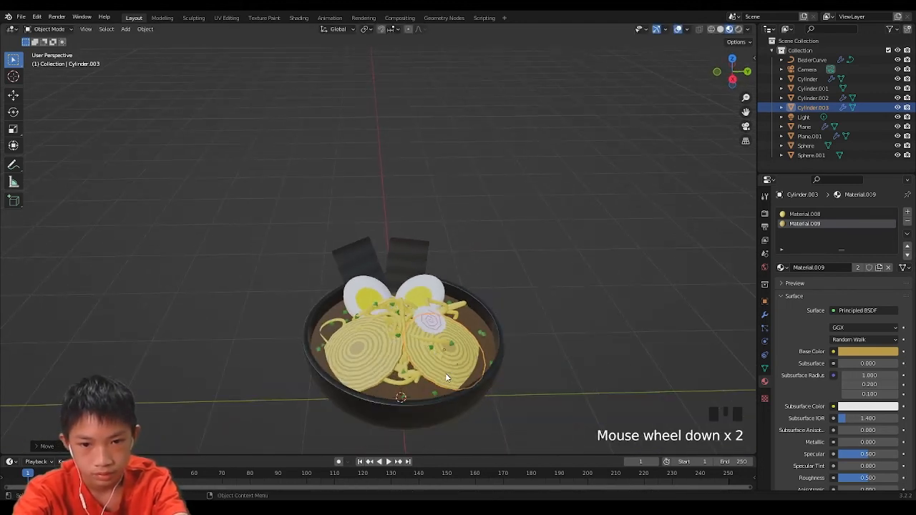
{"action": "key", "text": "g"}
{"action": "key", "text": "r"}
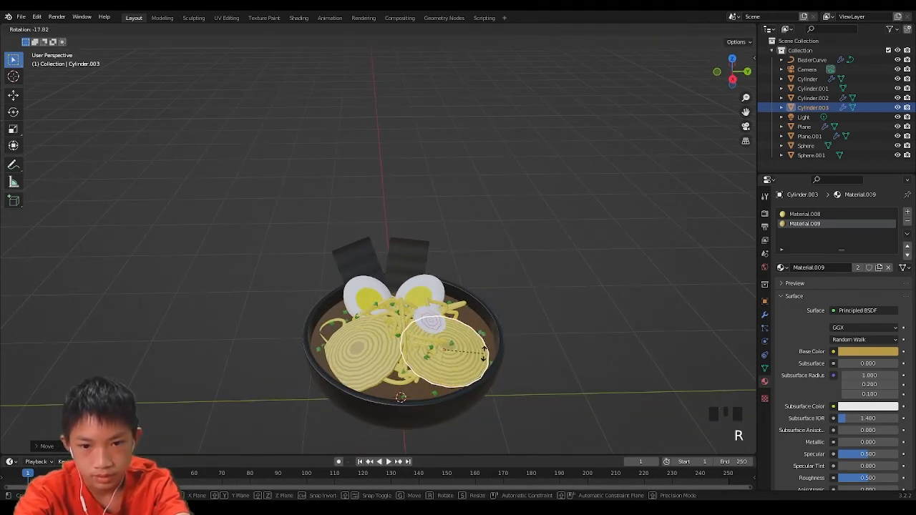
{"action": "left_click", "coordinate": [483, 356]}
{"action": "key", "text": "r"}
{"action": "right_click", "coordinate": [371, 358]}
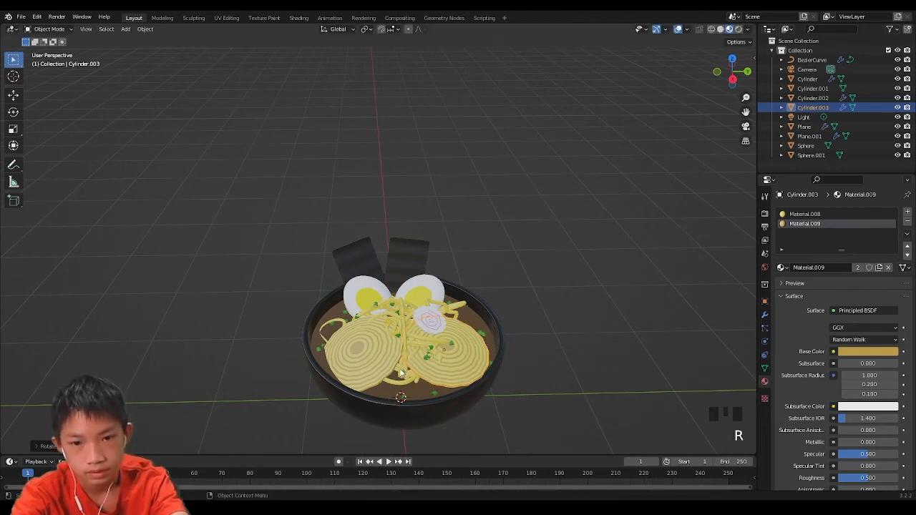
{"action": "left_click_drag", "start_coordinate": [370, 358], "coordinate": [390, 365]}
{"action": "key", "text": "r"}
{"action": "right_click", "coordinate": [429, 369]}
- Select the original disc and rotate it slightly to balance it with its copy
{"action": "left_click", "coordinate": [396, 356]}
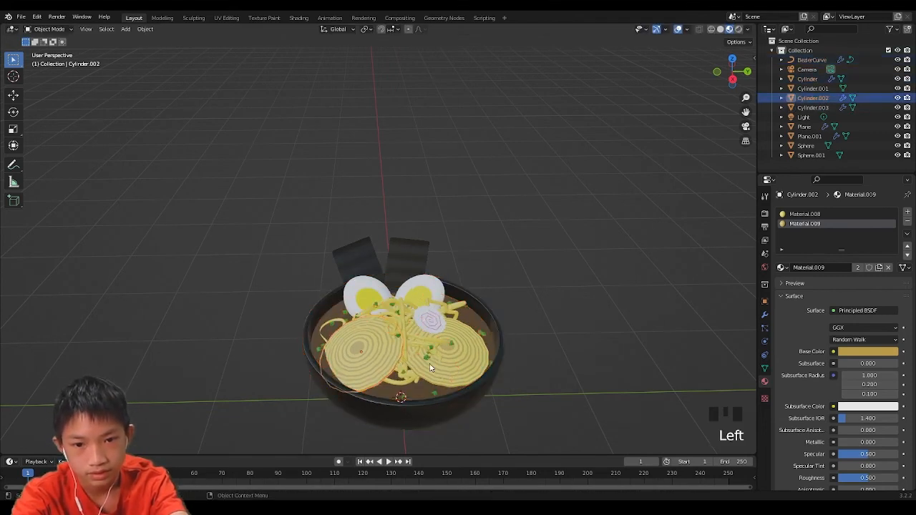
{"action": "key", "text": "r"}
{"action": "left_click", "coordinate": [423, 376]}
- Duplicate the original disc again and tuck the third disc into the noodles near the pink-spiral slice
{"action": "key", "text": "shift+d"}
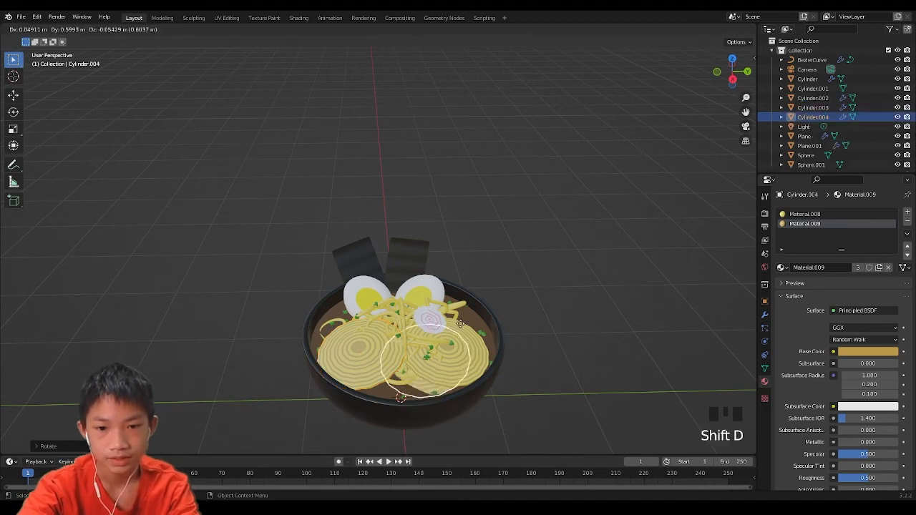
{"action": "left_click", "coordinate": [442, 315]}
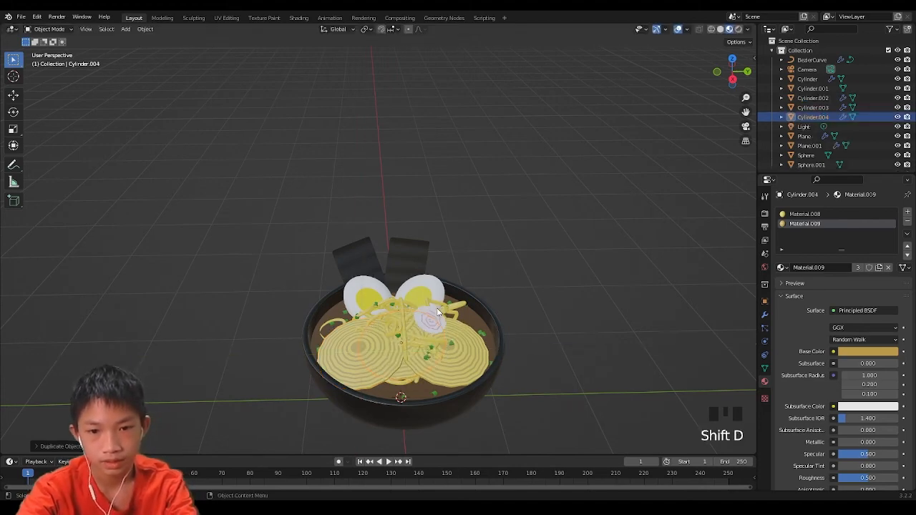
{"action": "key", "text": "g"}
{"action": "left_click", "coordinate": [440, 327]}
- Switch the viewport to rendered shading and look through the scene camera
{"action": "key", "text": "Tab"}
{"action": "mouse_move", "coordinate": [439, 327]}
{"action": "middle_mouse_down"}
{"action": "mouse_move", "coordinate": [453, 286]}
{"action": "mouse_move", "coordinate": [449, 329]}
{"action": "middle_mouse_up"}
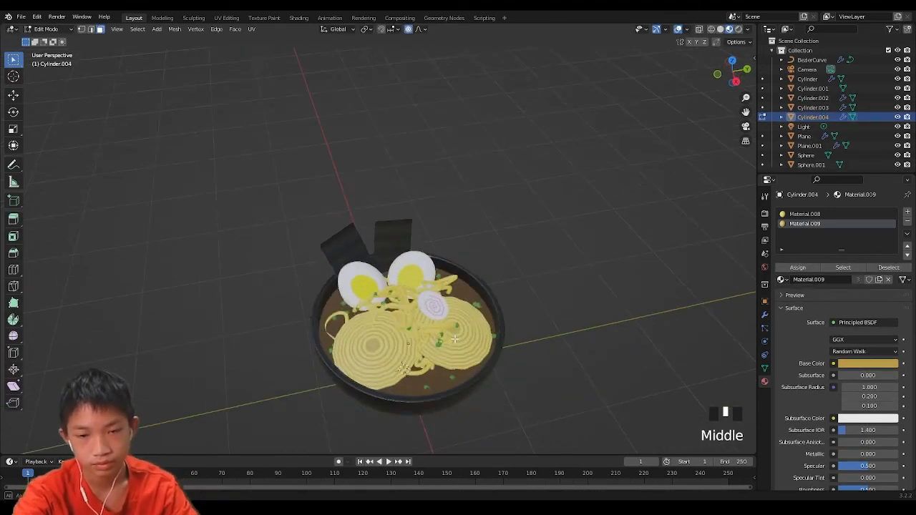
{"action": "scroll", "coordinate": [450, 329], "scroll_direction": "down", "scroll_amount": 2}
{"action": "scroll", "coordinate": [447, 320], "scroll_direction": "down", "scroll_amount": 3}
{"action": "scroll", "coordinate": [425, 309], "scroll_direction": "up", "scroll_amount": 3}
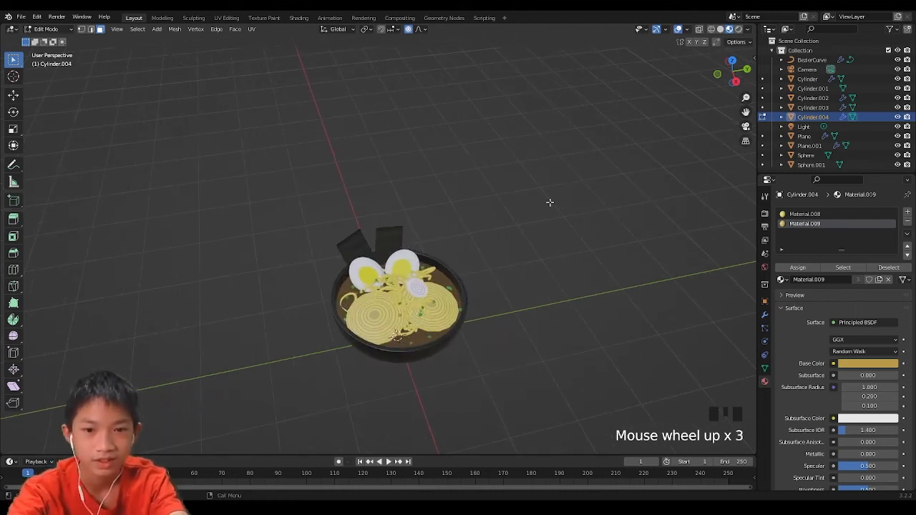
{"action": "left_click", "coordinate": [738, 29]}
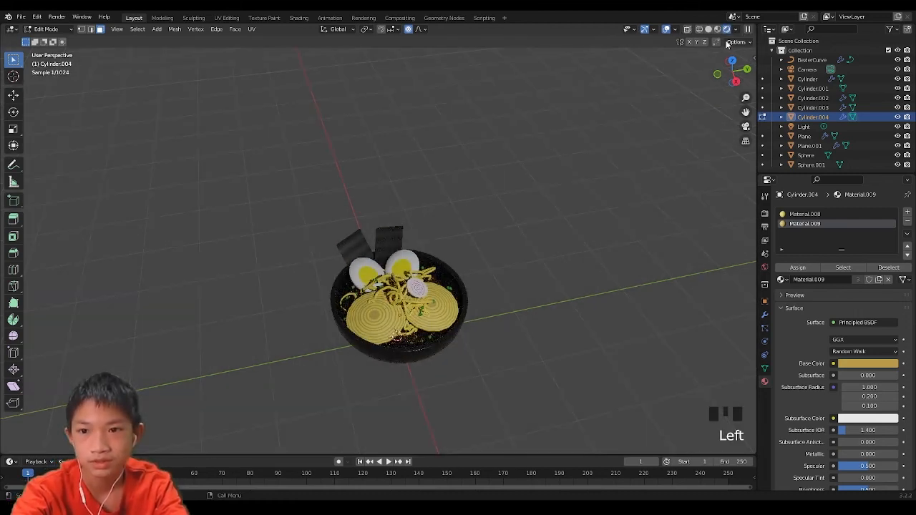
{"action": "key", "text": "KP_0"}
{"action": "key", "text": "KP_0"}
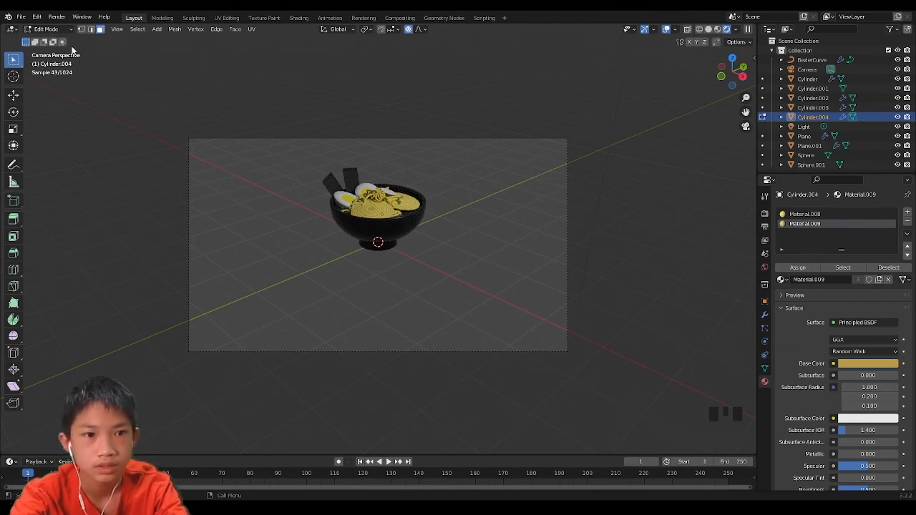
- Return to Object Mode, select the camera, and raise it along global Z
{"action": "key", "text": "Tab"}
{"action": "key", "text": "Tab"}
{"action": "key", "text": "Tab"}
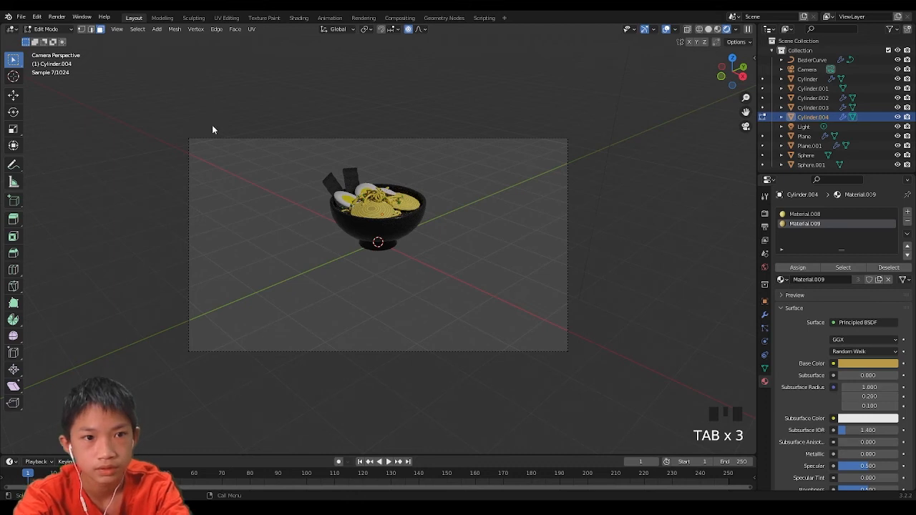
{"action": "key", "text": "Tab"}
{"action": "left_click", "coordinate": [225, 138]}
{"action": "key", "text": "g"}
{"action": "key", "text": "z"}
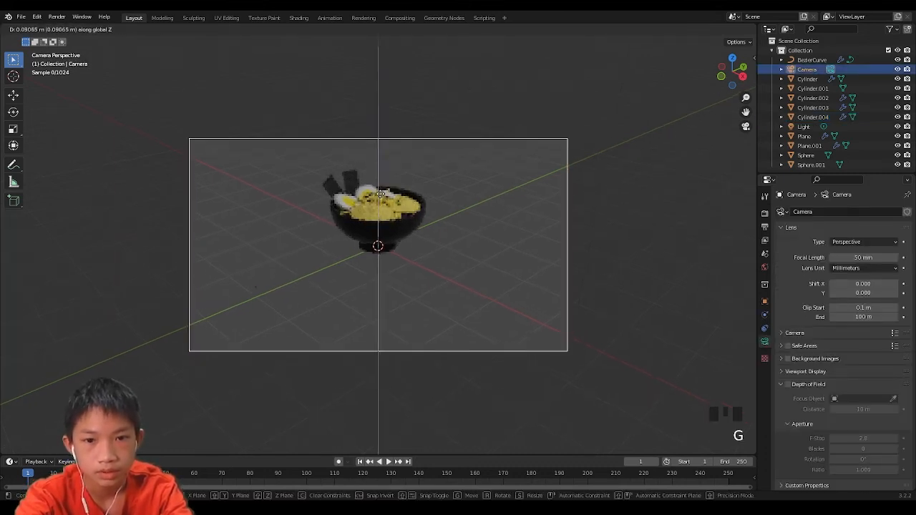
{"action": "left_click", "coordinate": [382, 169]}
- Move the camera closer to the bowl along its local Z axis and raise it further along global Z
{"action": "key", "text": "g"}
{"action": "key", "text": "z"}
{"action": "key", "text": "z"}
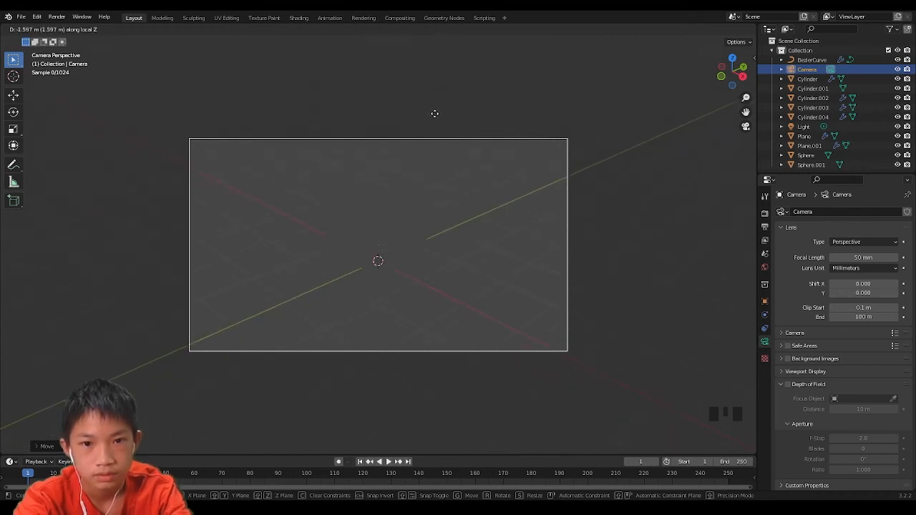
{"action": "left_click", "coordinate": [444, 87]}
{"action": "key", "text": "g"}
{"action": "key", "text": "z"}
{"action": "left_click", "coordinate": [445, 69]}
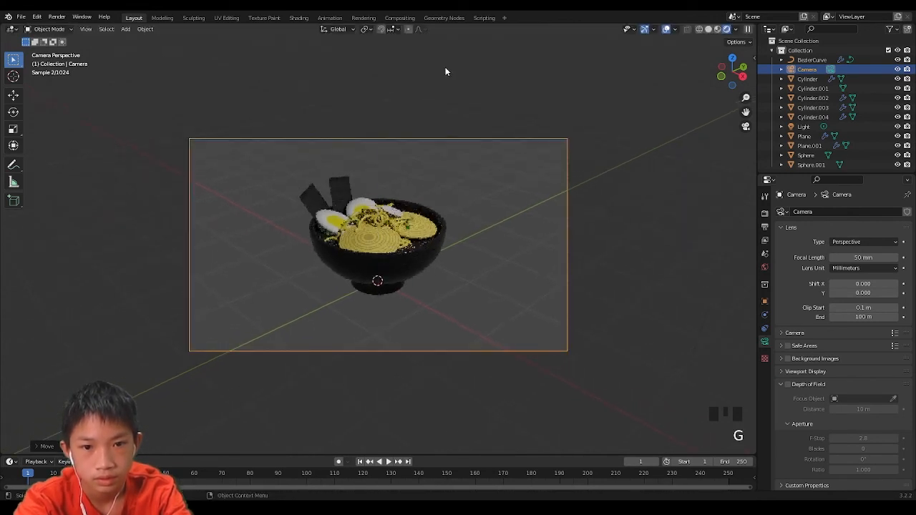
- Raise the camera higher along global Z for a steeper view into the bowl
{"action": "scroll", "coordinate": [447, 61], "scroll_direction": "up", "scroll_amount": 4}
{"action": "scroll", "coordinate": [446, 58], "scroll_direction": "down", "scroll_amount": 1}
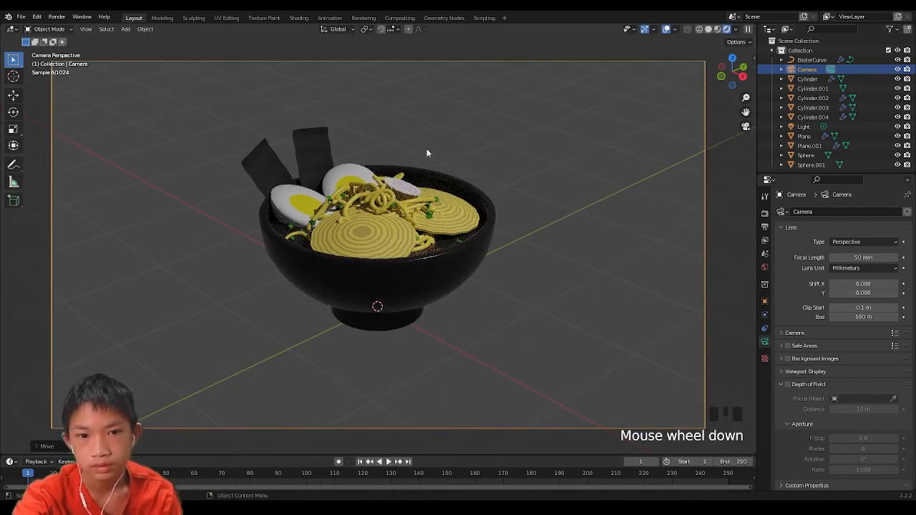
{"action": "key", "text": "r"}
{"action": "key", "text": "z"}
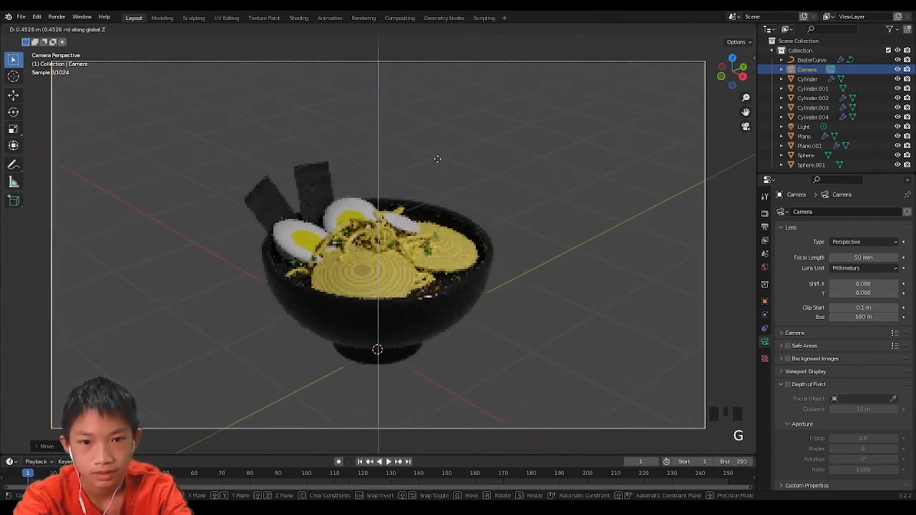
{"action": "right_click", "coordinate": [427, 203]}
{"action": "key", "text": "g"}
- Rotate the camera to re-aim it at the bowl and shift it to reframe the shot
{"action": "key", "text": "r"}
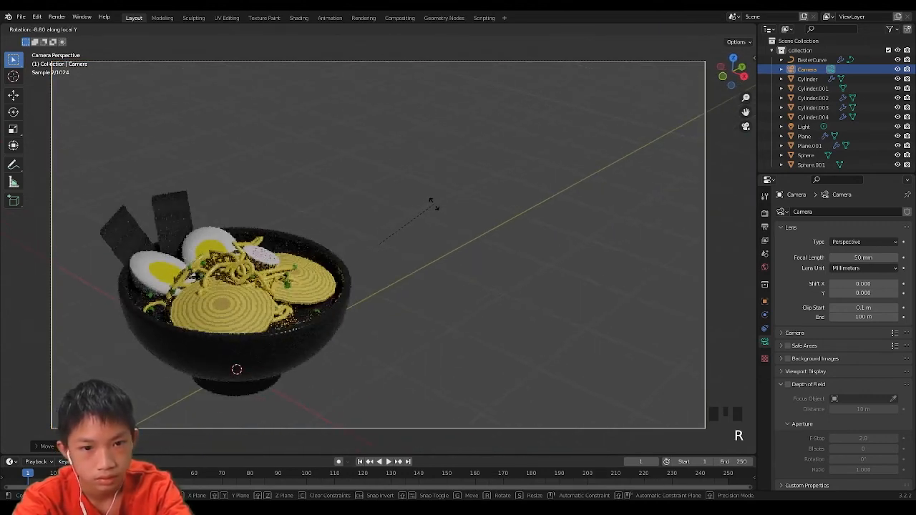
{"action": "right_click", "coordinate": [433, 204]}
{"action": "key", "text": "r"}
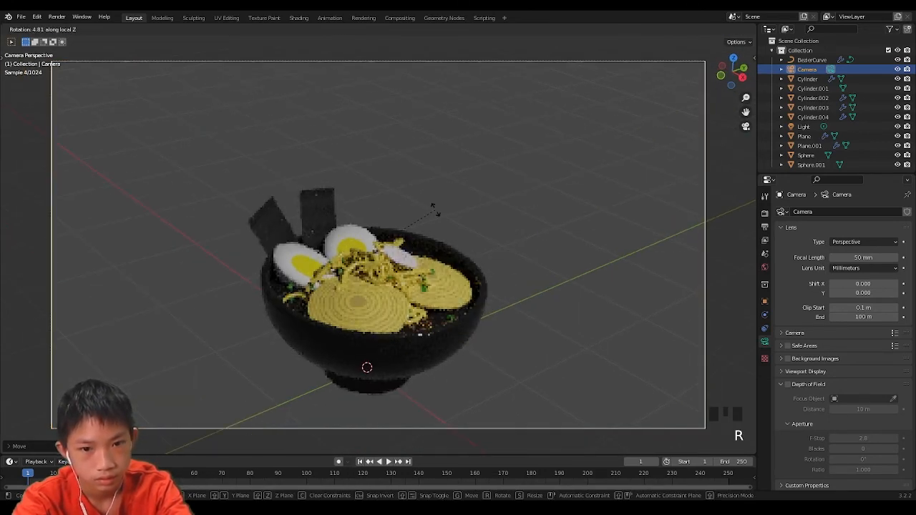
{"action": "left_click", "coordinate": [431, 212]}
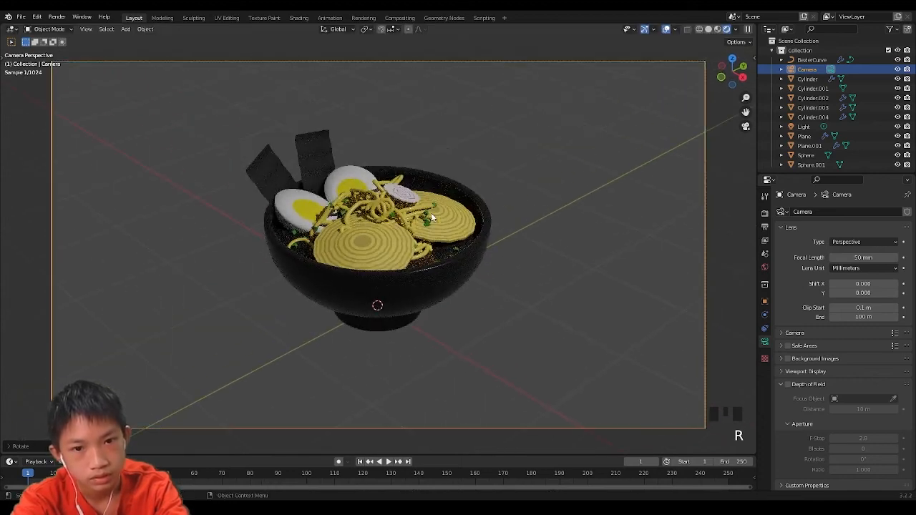
{"action": "key", "text": "g"}
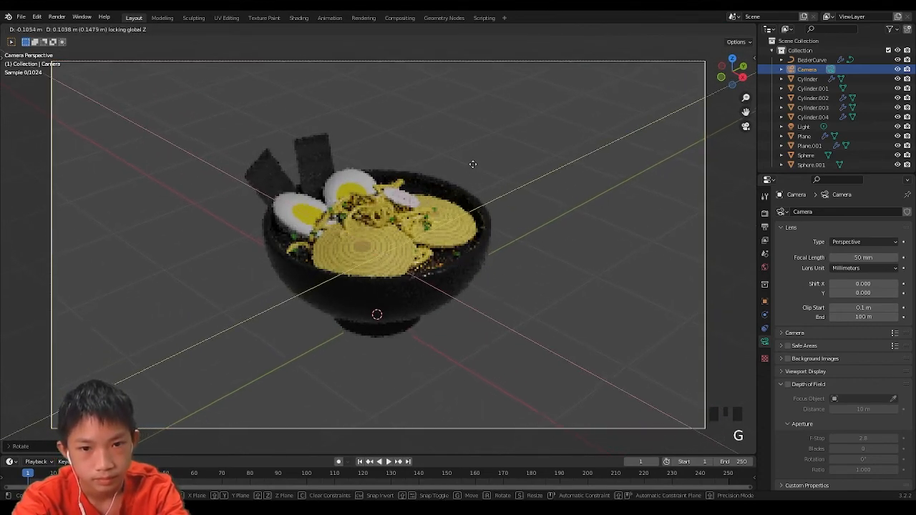
{"action": "left_click", "coordinate": [472, 129]}
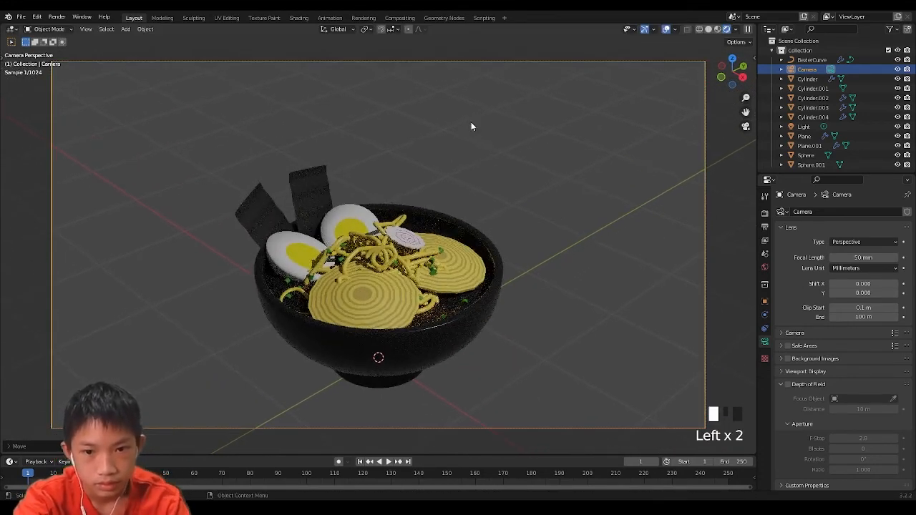
- Add a mesh plane under the bowl and scale it up beyond the camera frame as a floor
{"action": "key", "text": "shift+a"}
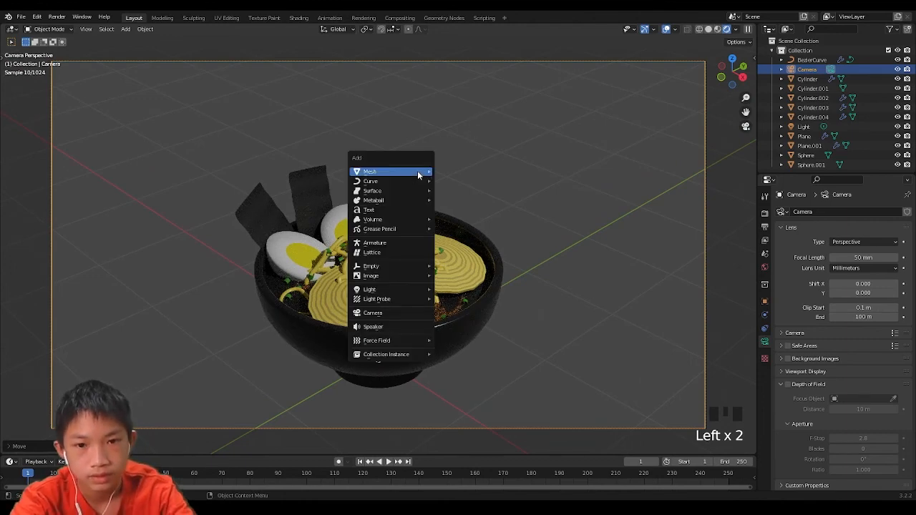
{"action": "mouse_move", "coordinate": [417, 171]}
{"action": "left_click", "coordinate": [478, 170]}
{"action": "key", "text": "s"}
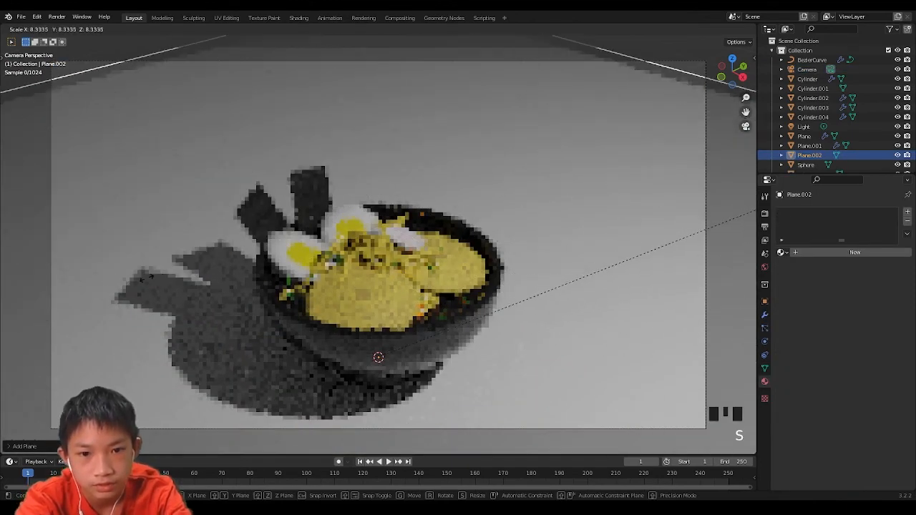
{"action": "left_click", "coordinate": [229, 271]}
{"action": "key", "text": "s"}
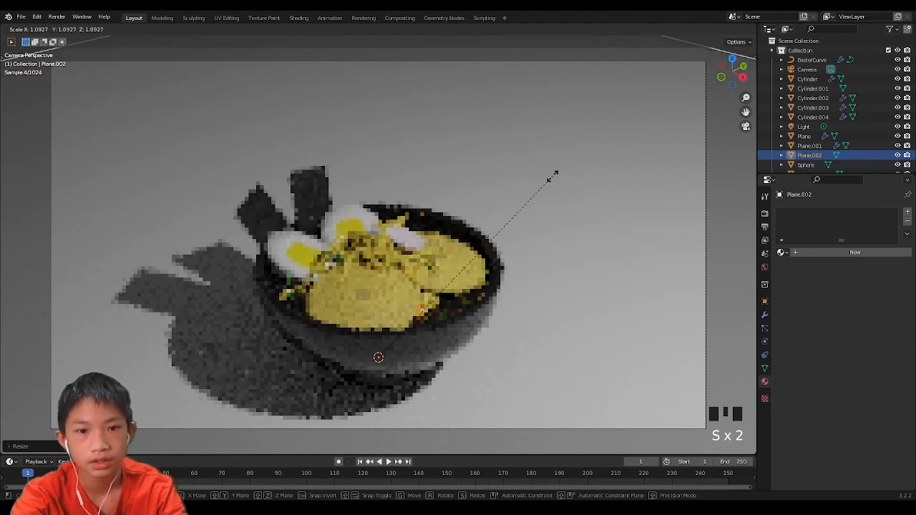
{"action": "left_click", "coordinate": [551, 176]}
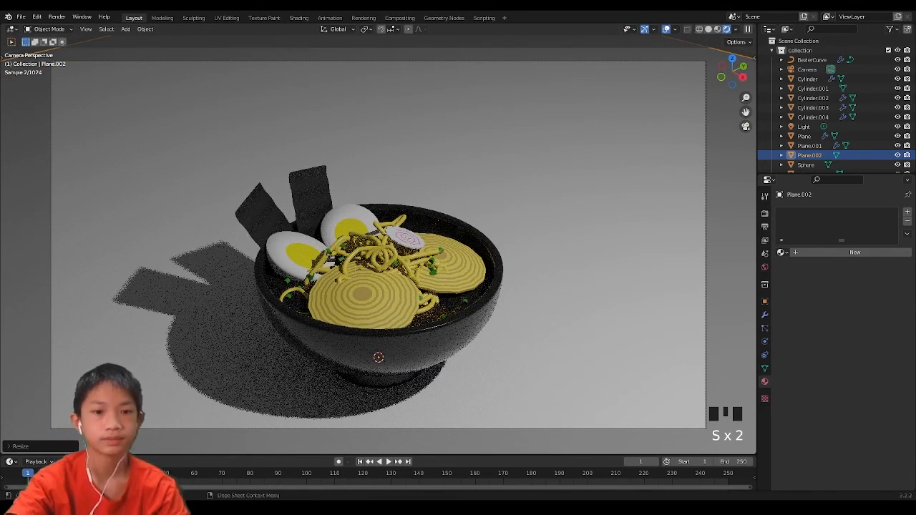